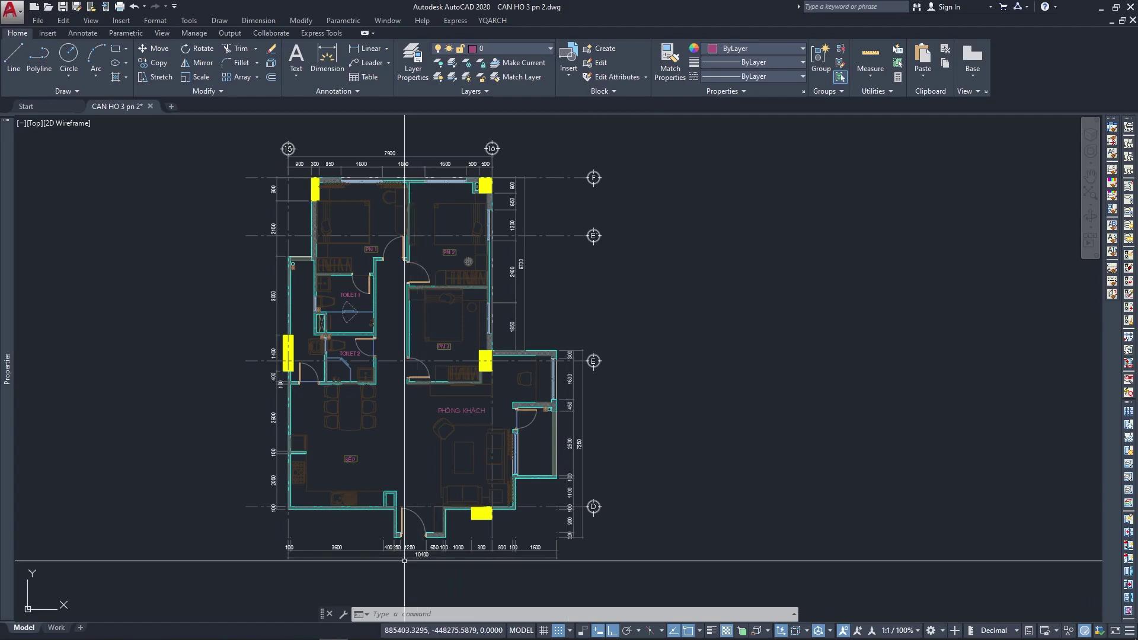
# Zoom onto the bottom entrance door and show the layer list with COT-HATCH and HATCH.
pyautogui.scroll(5, 404, 560)
pyautogui.scroll(4, 416, 488)
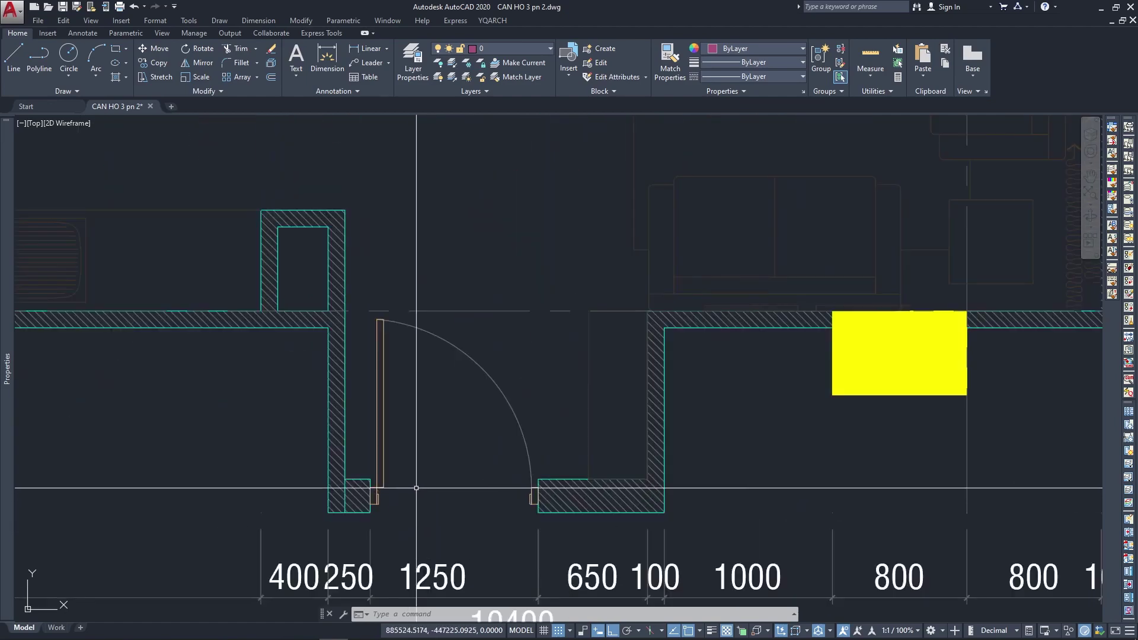
pyautogui.moveTo(416, 488); pyautogui.dragTo(433, 486, button='middle')
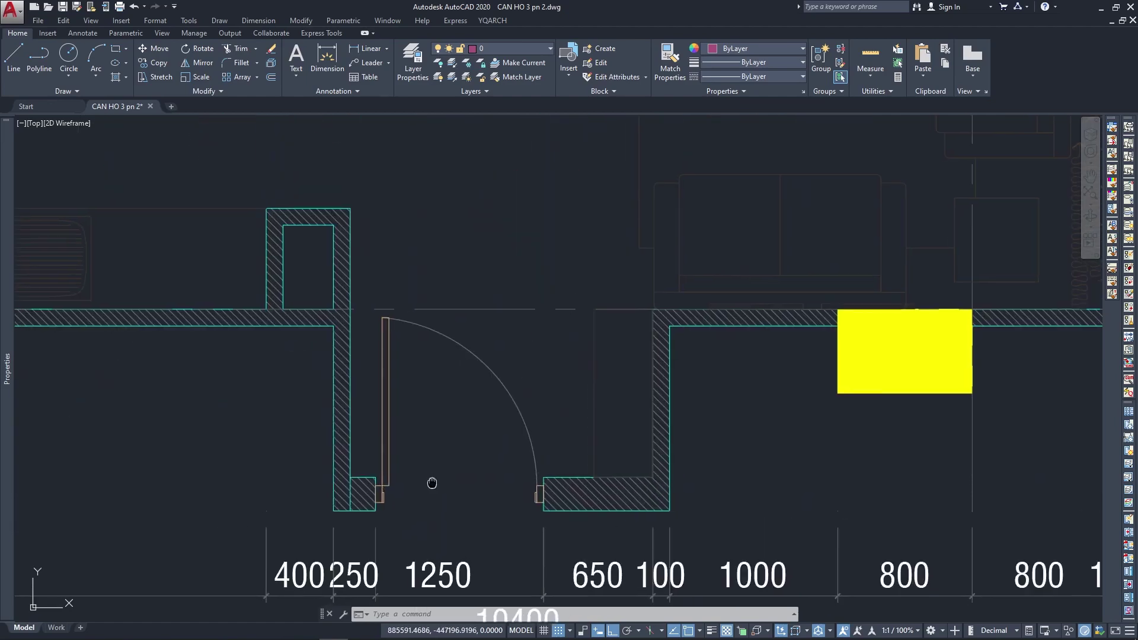
pyautogui.click(528, 48)
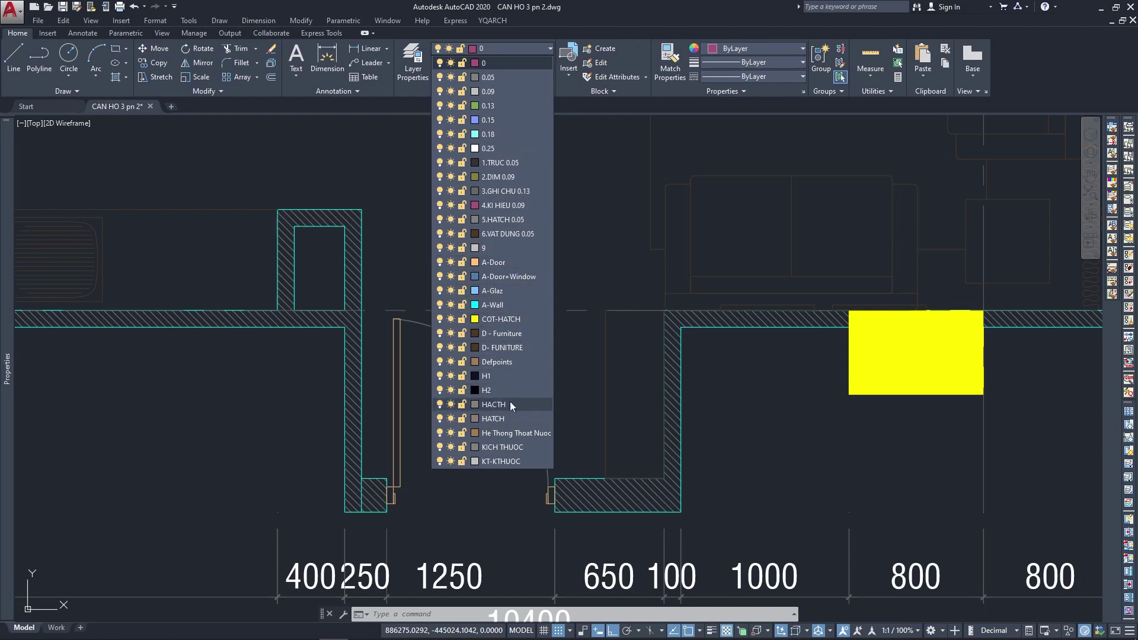
# Add a new layer KH CUA, colour it cyan and set it current in Layer Properties.
pyautogui.click(590, 409)
pyautogui.click(412, 59)
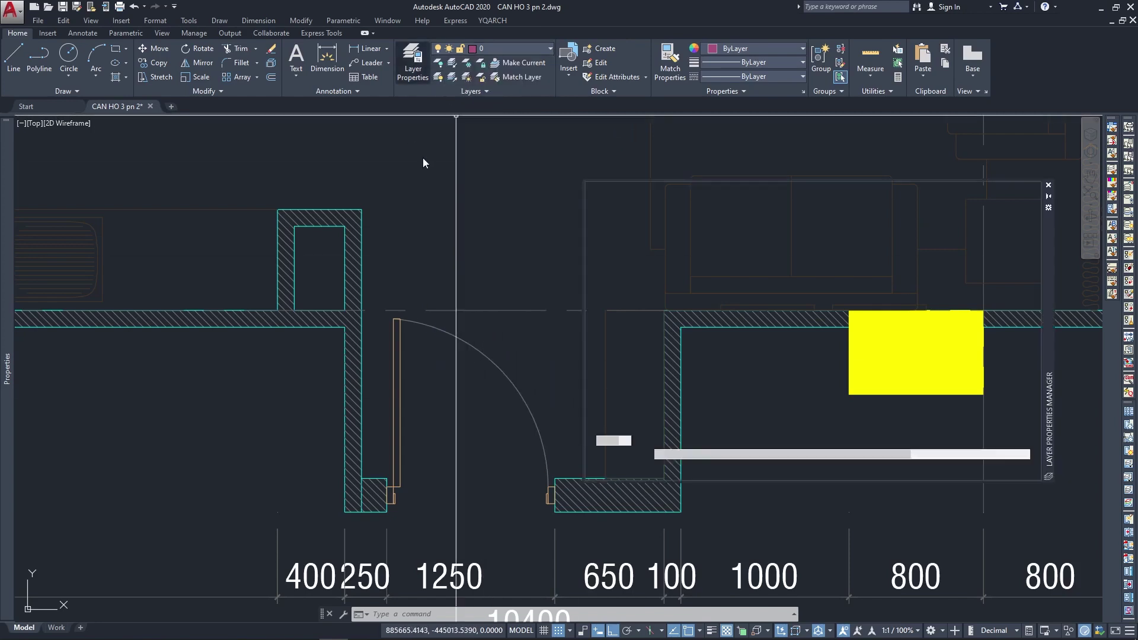
pyautogui.hotkey('alt', 'n')
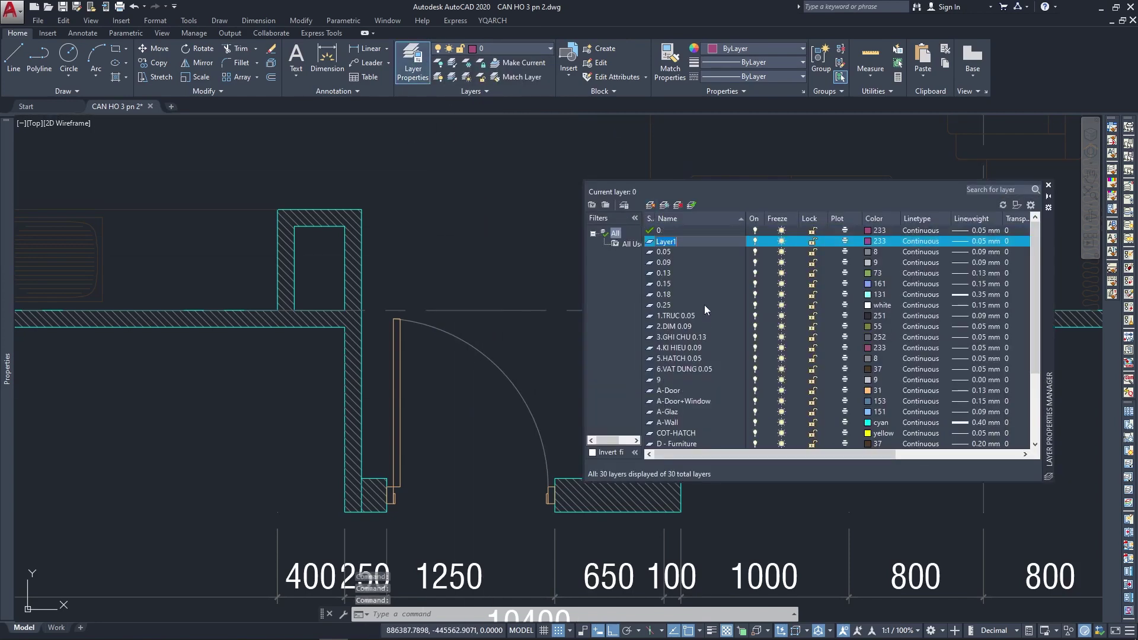
pyautogui.write('KH CUA')
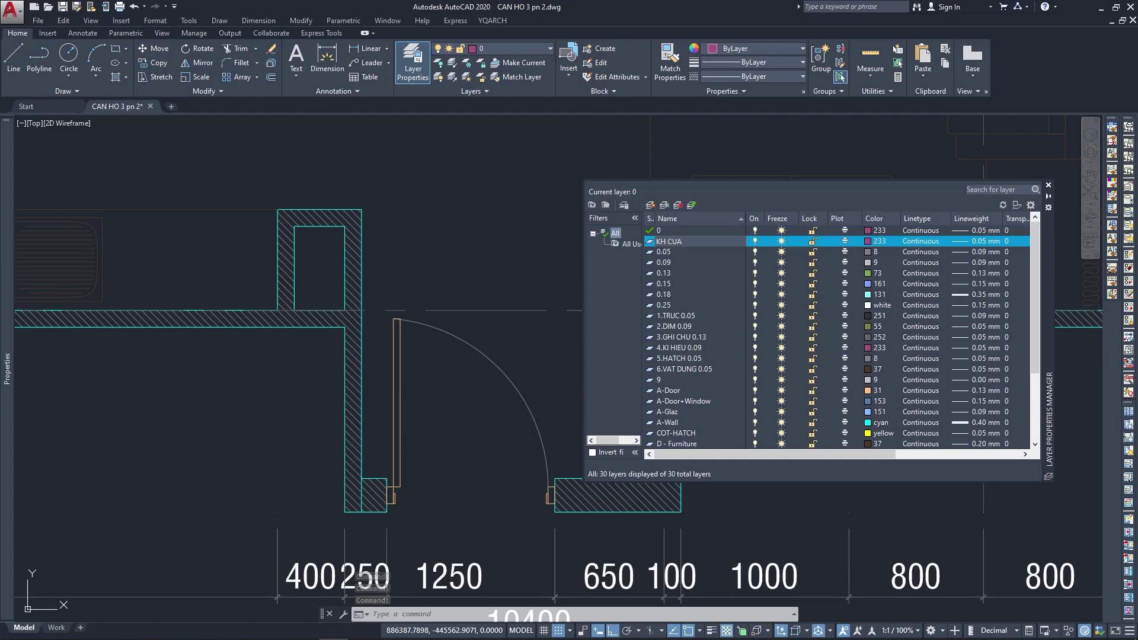
pyautogui.click(869, 241)
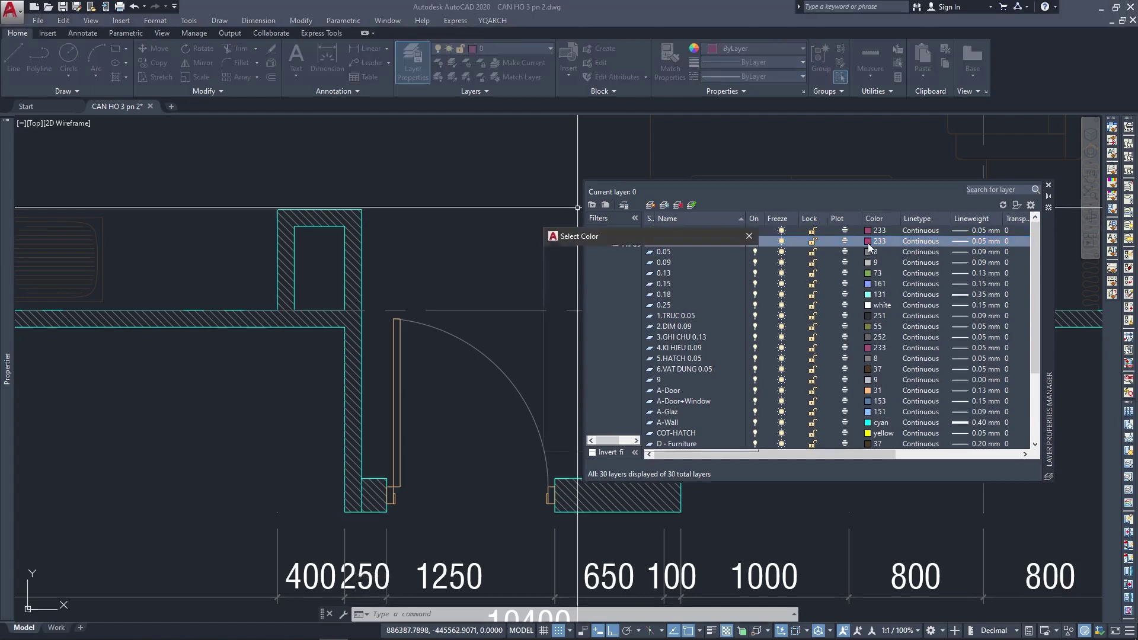
pyautogui.click(591, 372)
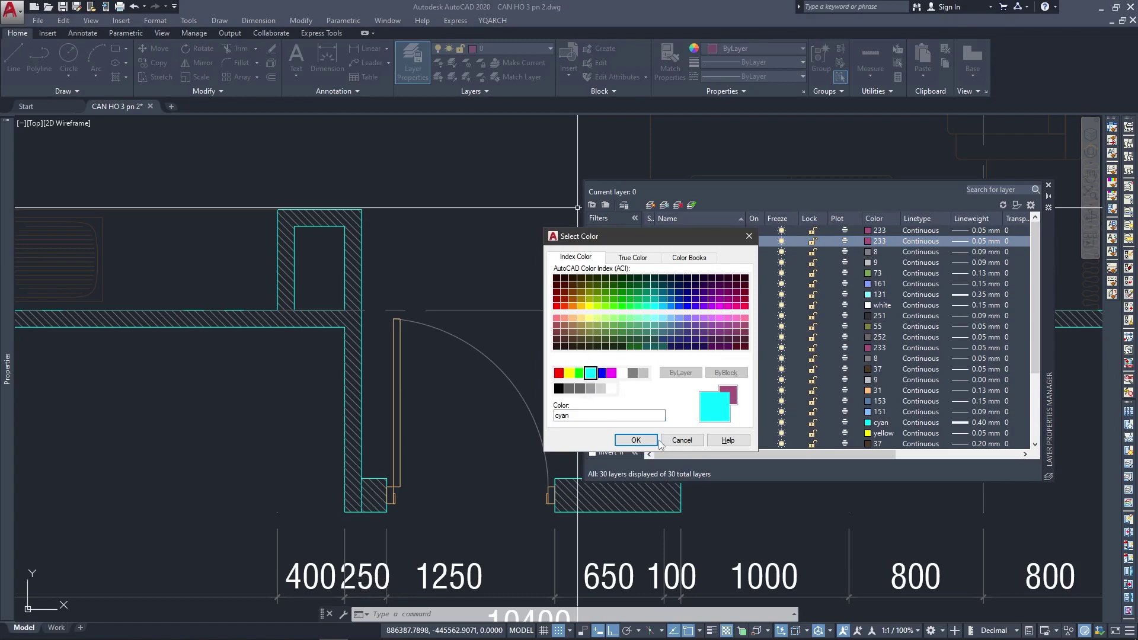
pyautogui.click(649, 441)
pyautogui.click(691, 207)
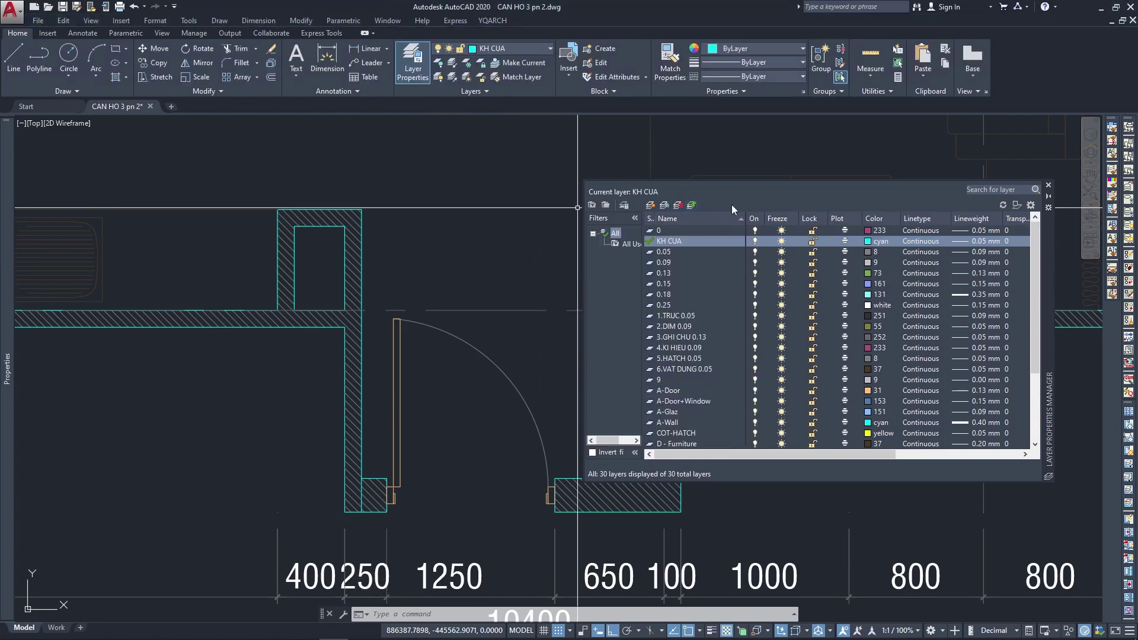
pyautogui.click(1048, 185)
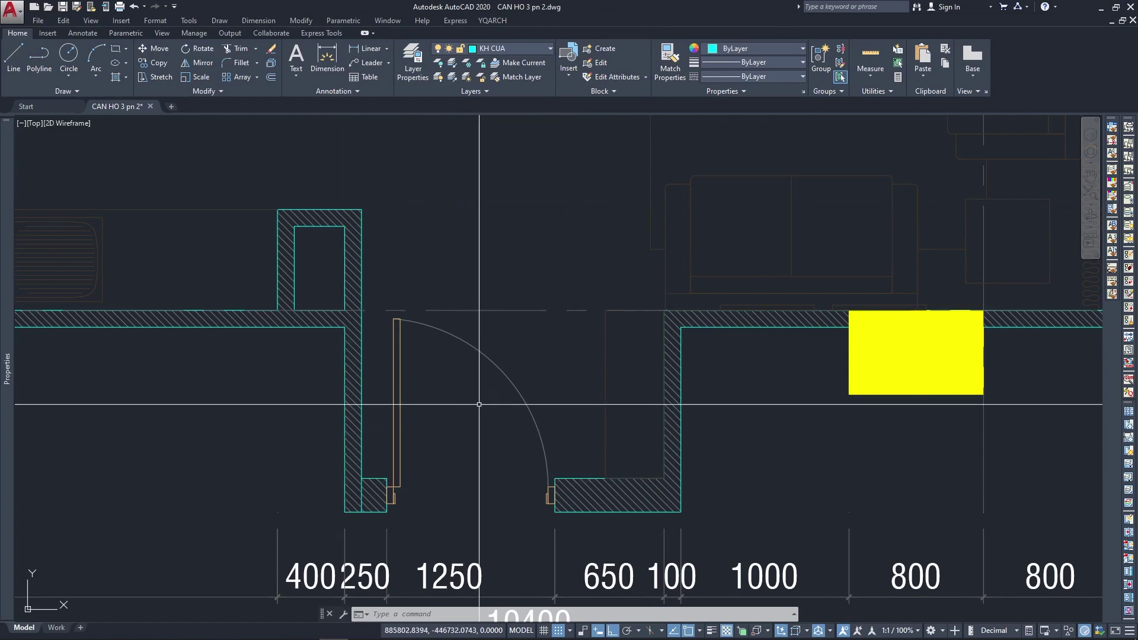
# Draw a circle centred inside the door swing.
pyautogui.write('c')
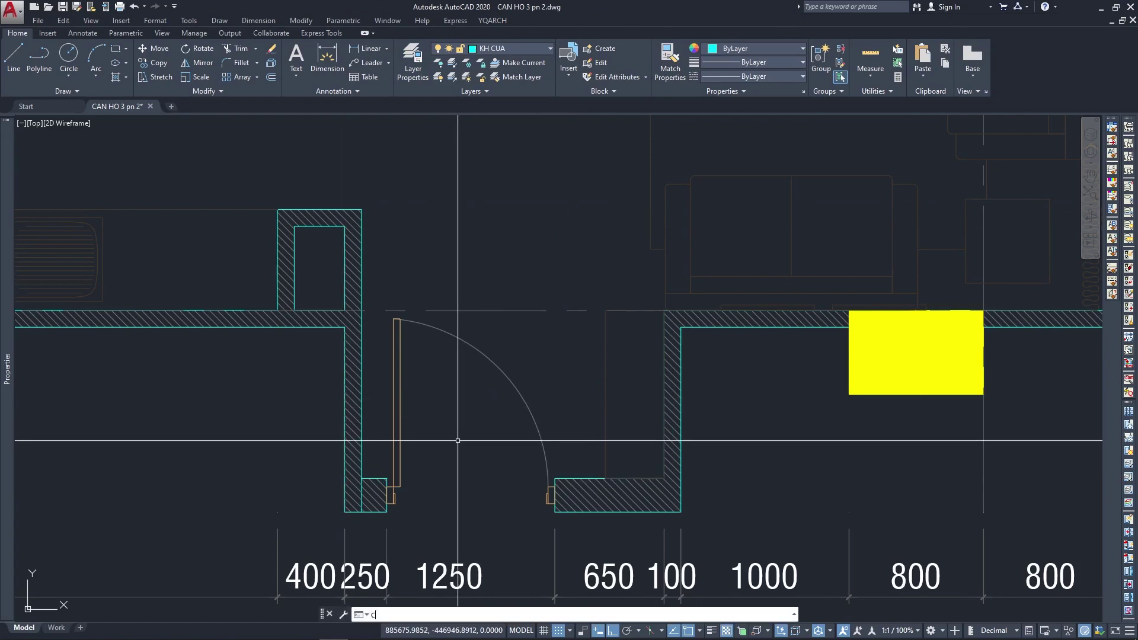
pyautogui.press('Return')
pyautogui.click(450, 446)
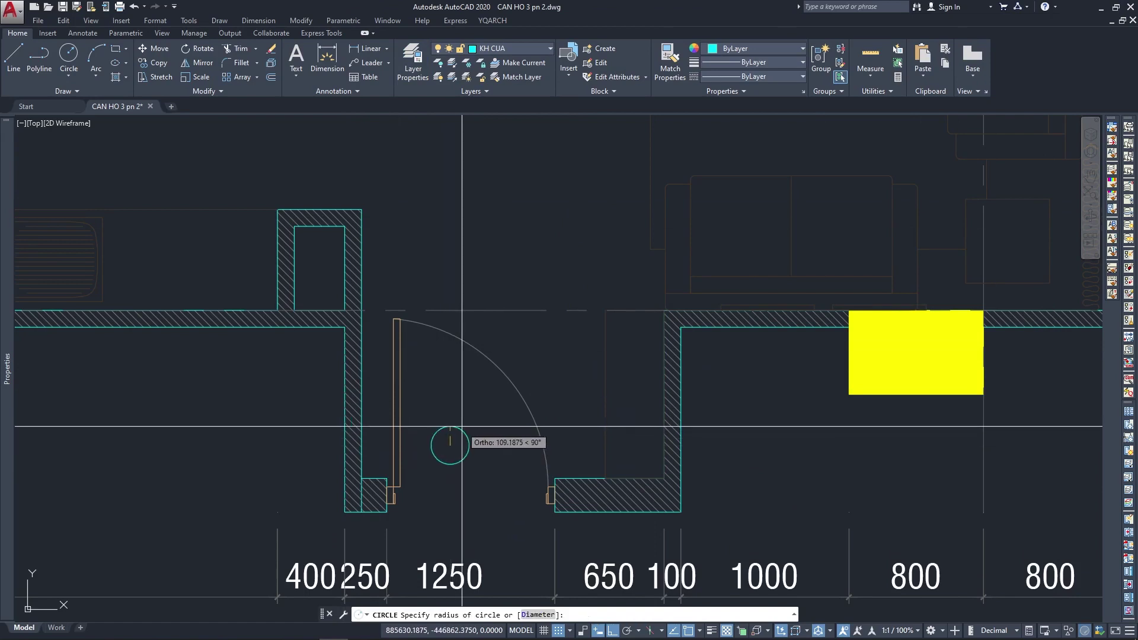
pyautogui.write('30')
pyautogui.click(474, 412)
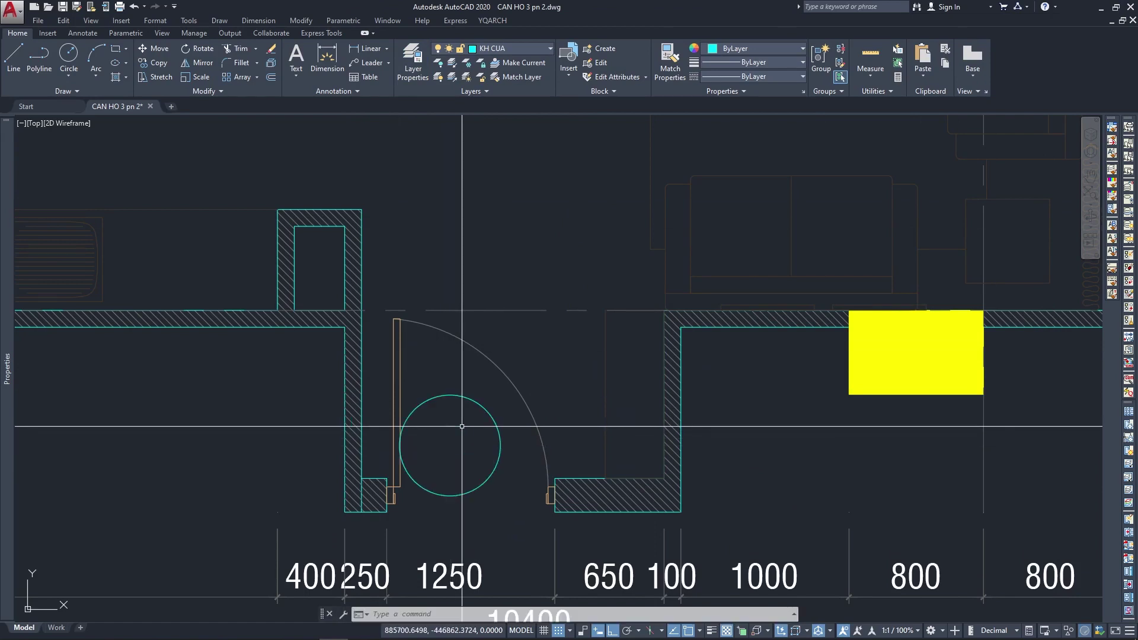
# Move the circle slightly to the right.
pyautogui.write('m')
pyautogui.press('Return')
pyautogui.click(465, 443)
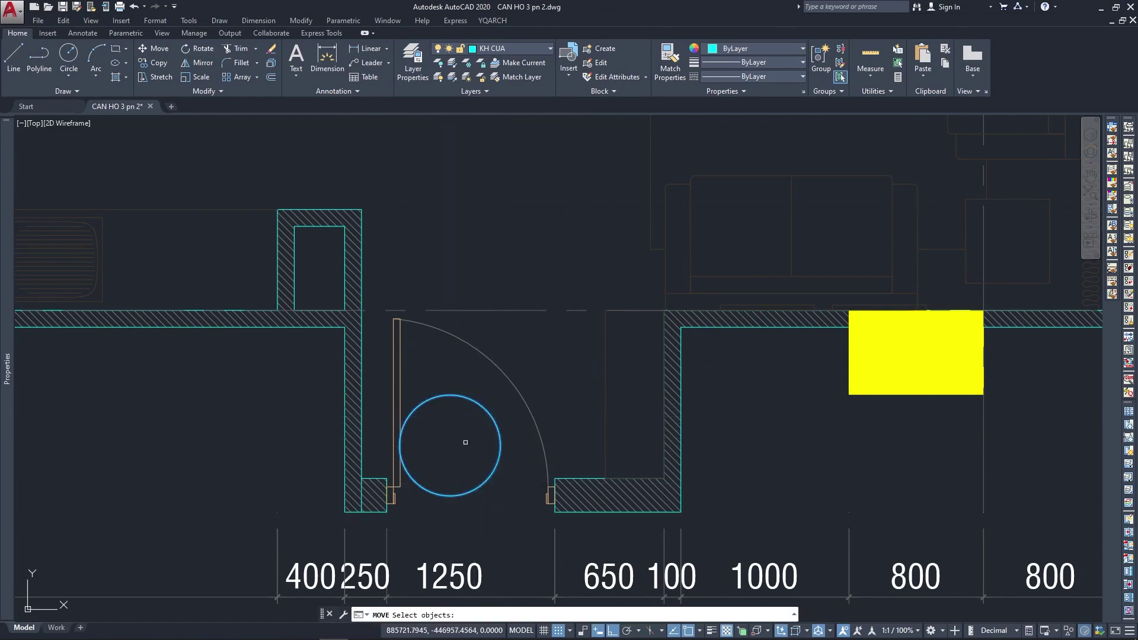
pyautogui.press('Return')
pyautogui.click(568, 348)
pyautogui.click(588, 349)
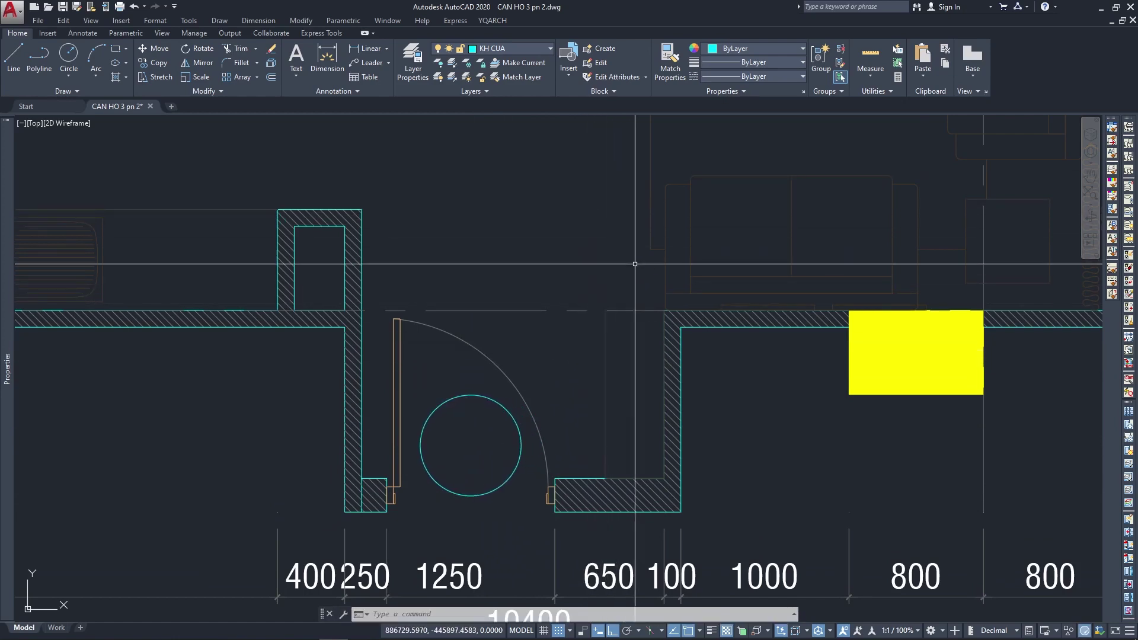
# Define attribute tag KHCUA with Middle center justification, Standard style and text height 2.
pyautogui.write('ar')
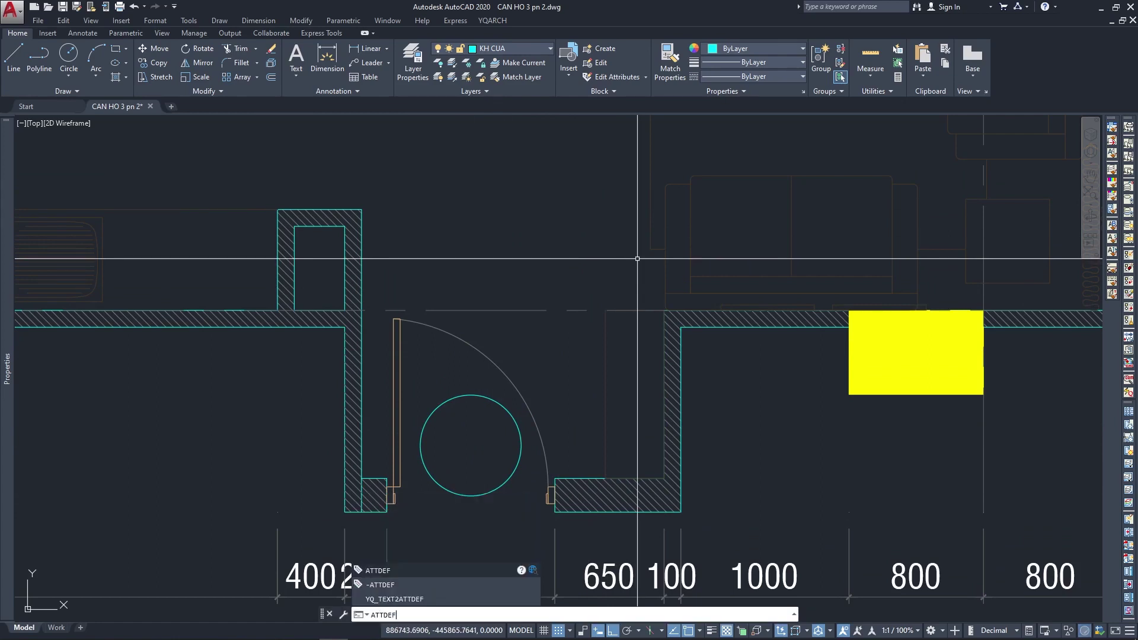
pyautogui.press('Return')
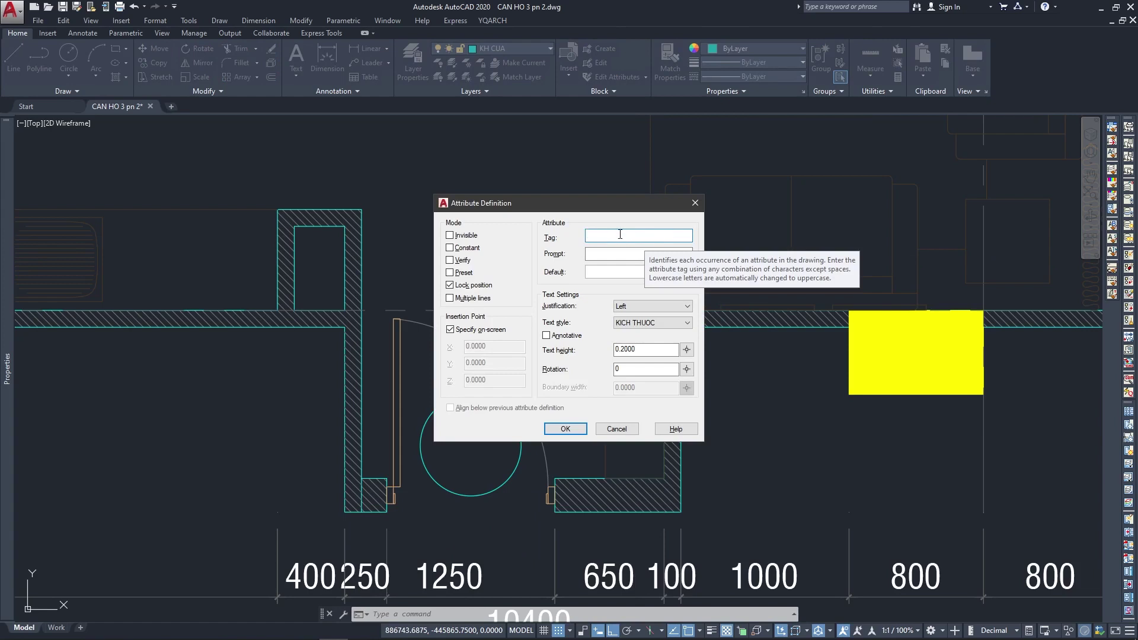
pyautogui.write('KHCUA')
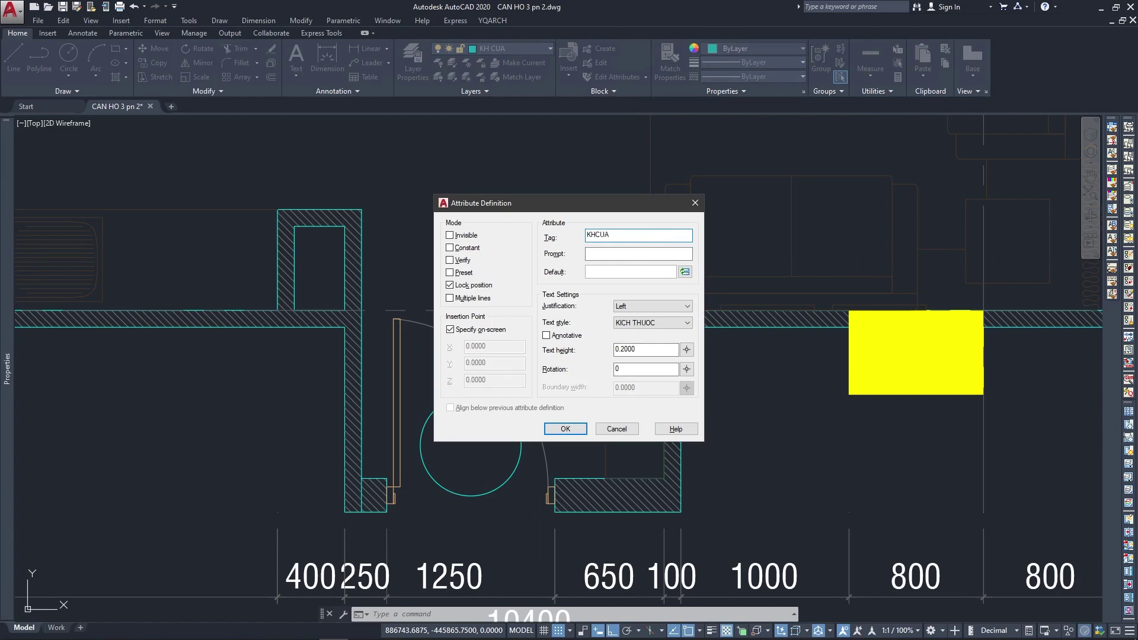
pyautogui.click(665, 309)
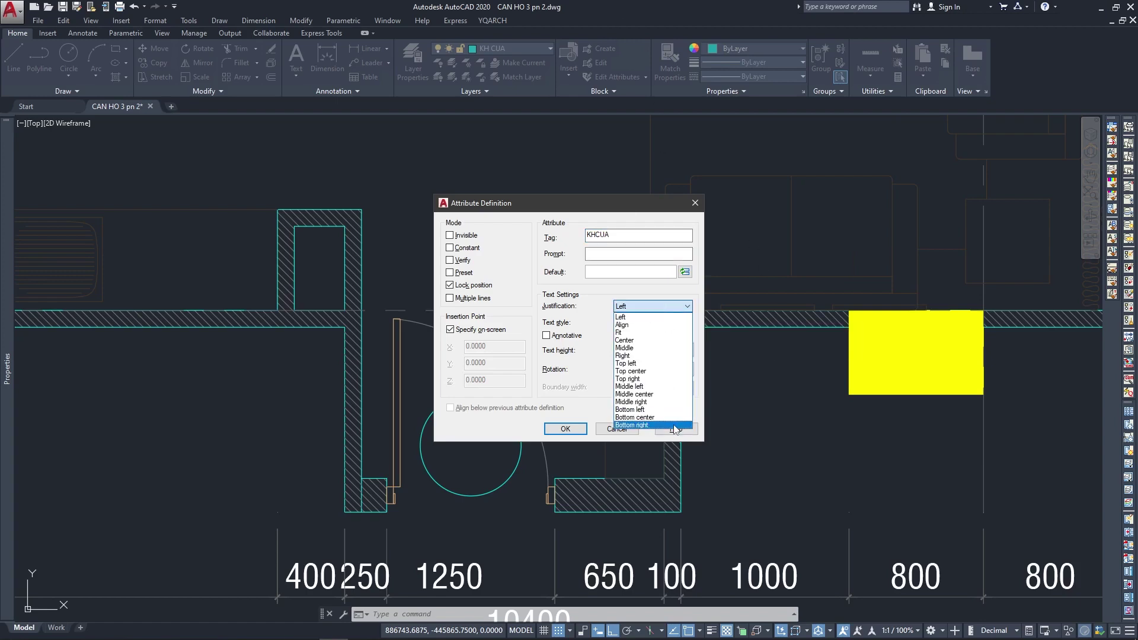
pyautogui.click(667, 395)
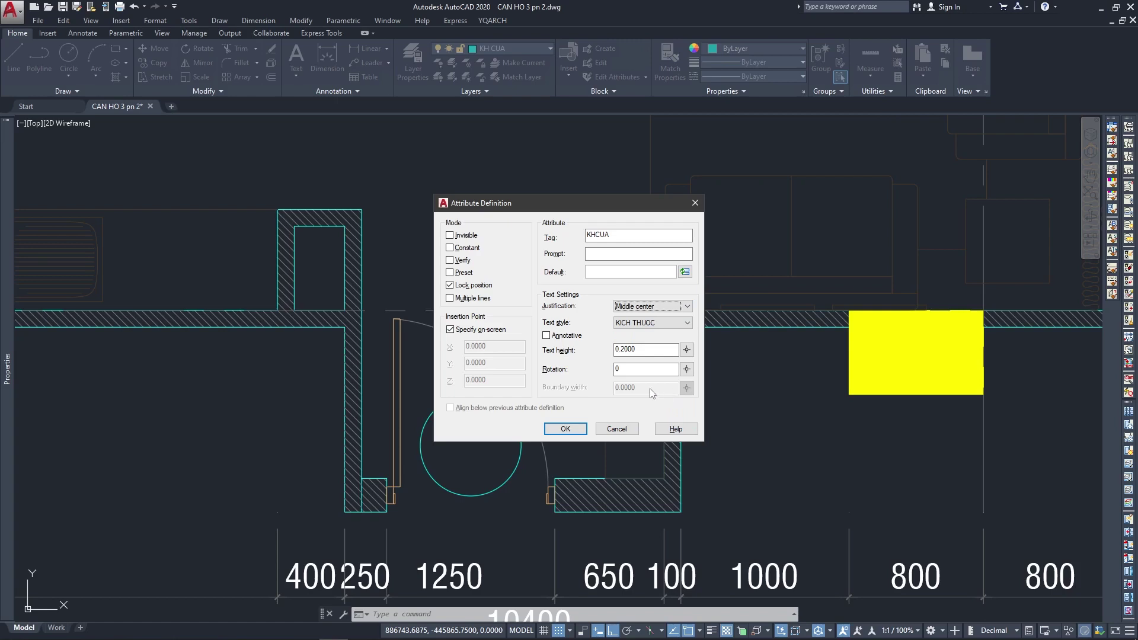
pyautogui.click(662, 327)
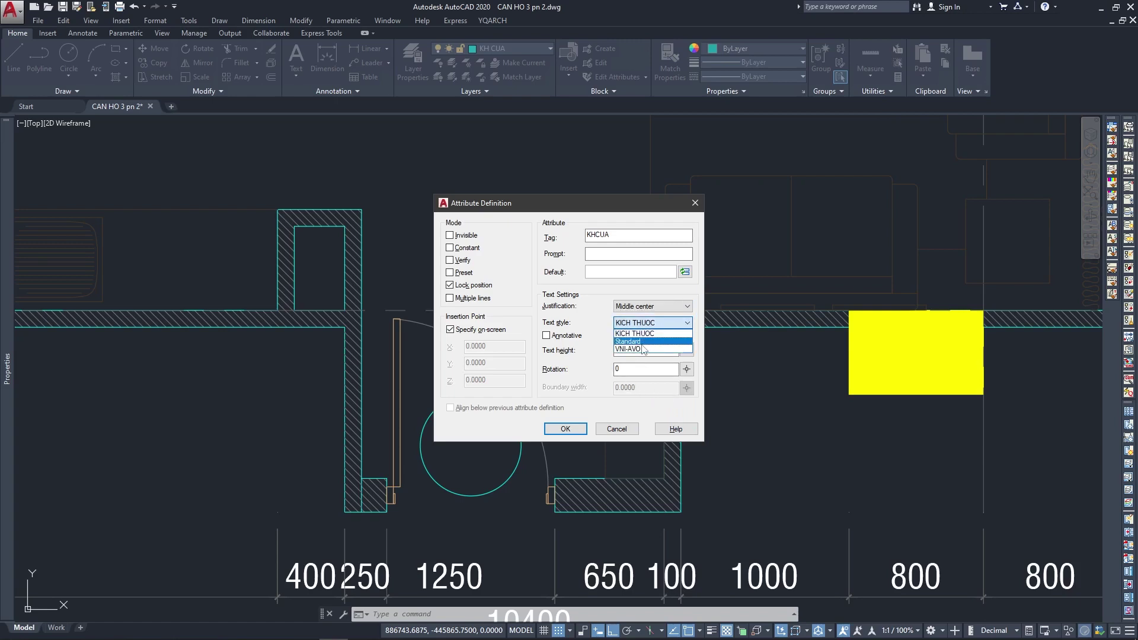
pyautogui.click(643, 342)
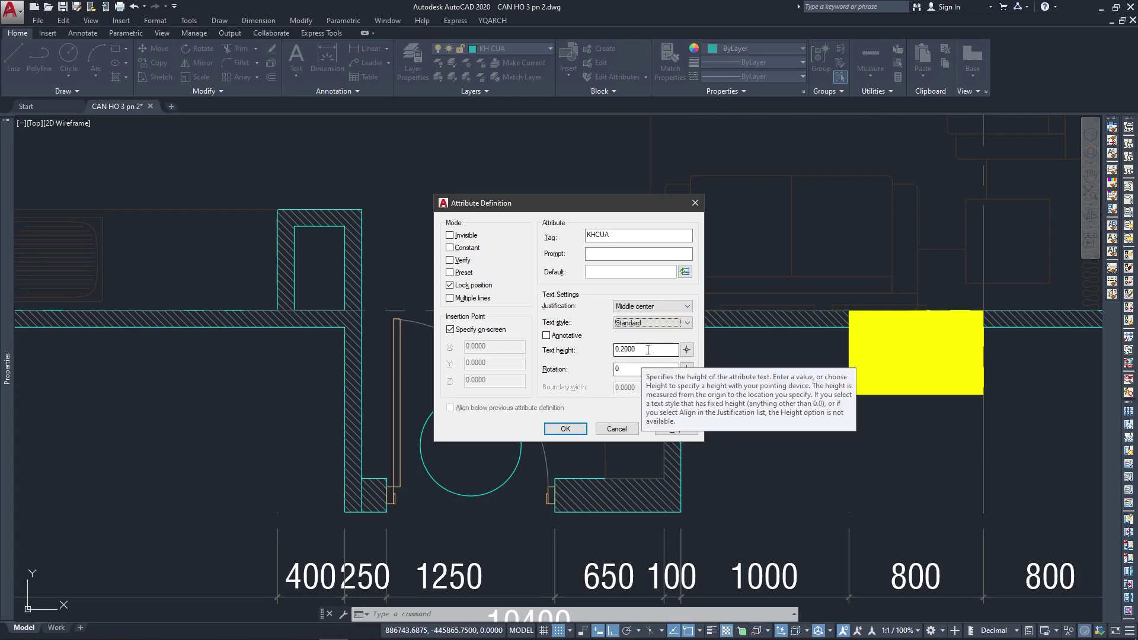
pyautogui.doubleClick(623, 349)
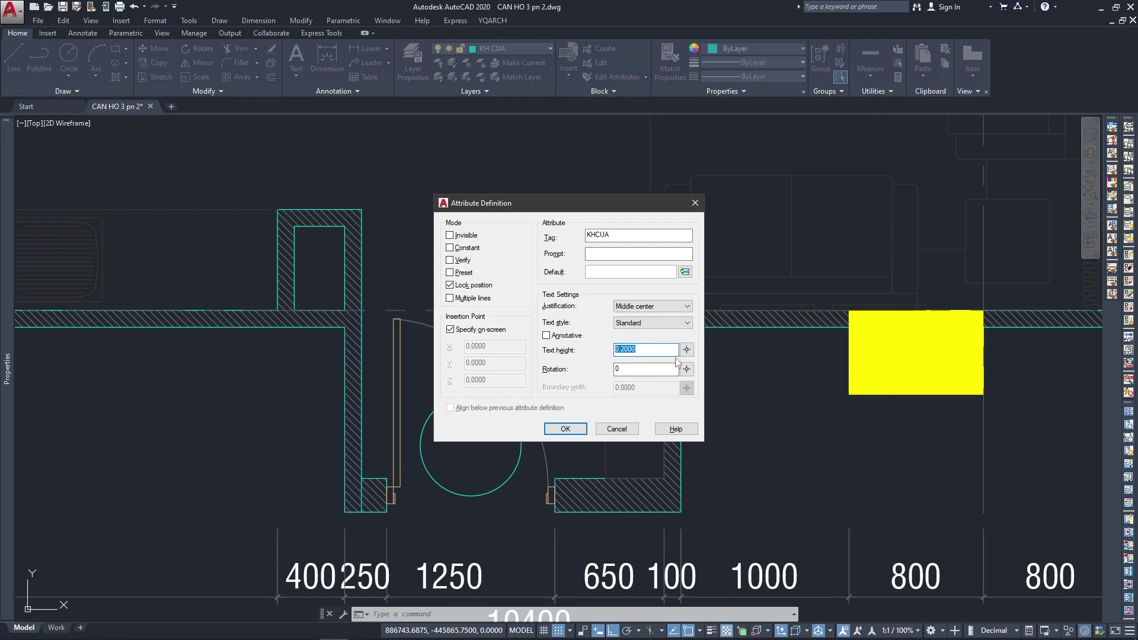
pyautogui.write('220')
pyautogui.click(576, 431)
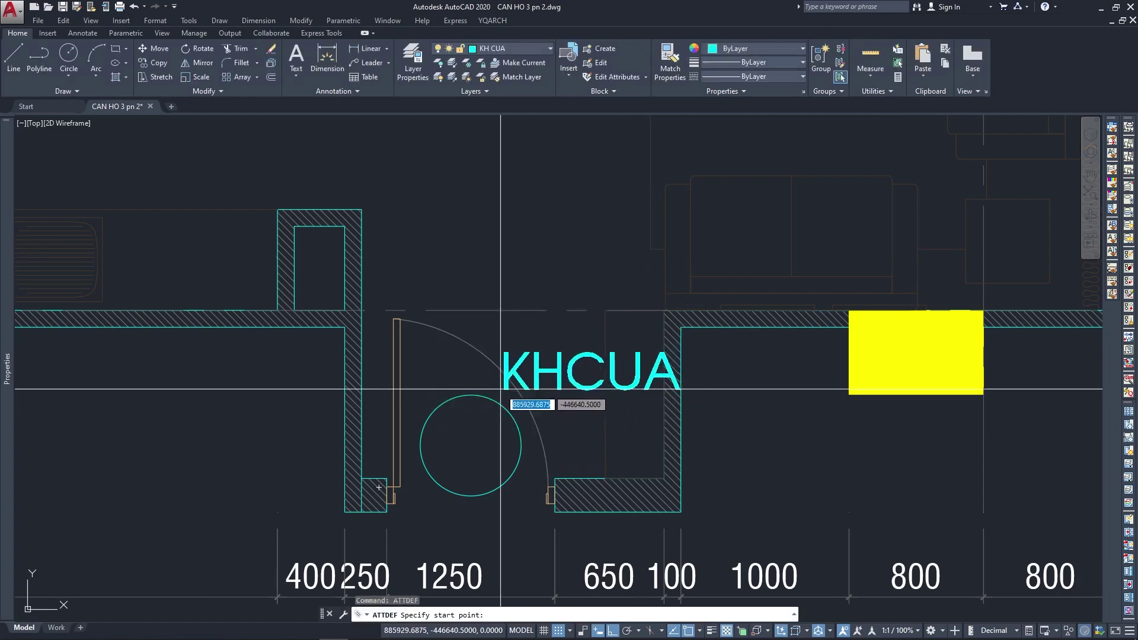
# Place the KHCUA attribute at the circle's centre and zoom closer on the door tag.
pyautogui.click(383, 464)
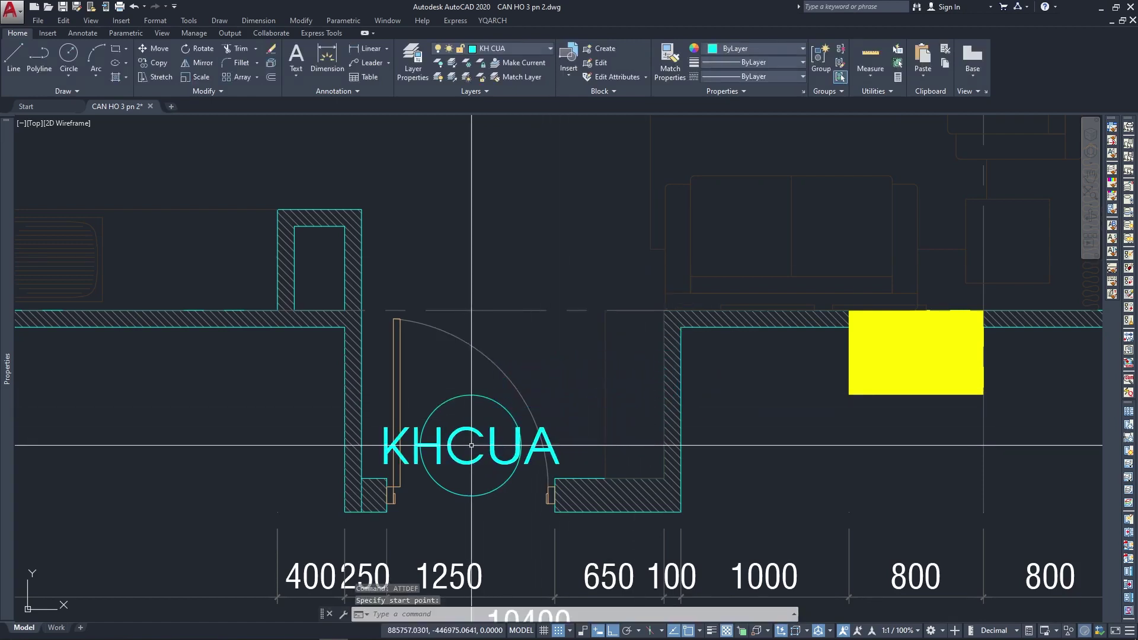
pyautogui.moveTo(527, 454); pyautogui.dragTo(526, 452, button='middle')
pyautogui.scroll(2, 522, 329)
pyautogui.scroll(1, 522, 329)
pyautogui.moveTo(522, 329); pyautogui.dragTo(528, 279, button='middle')
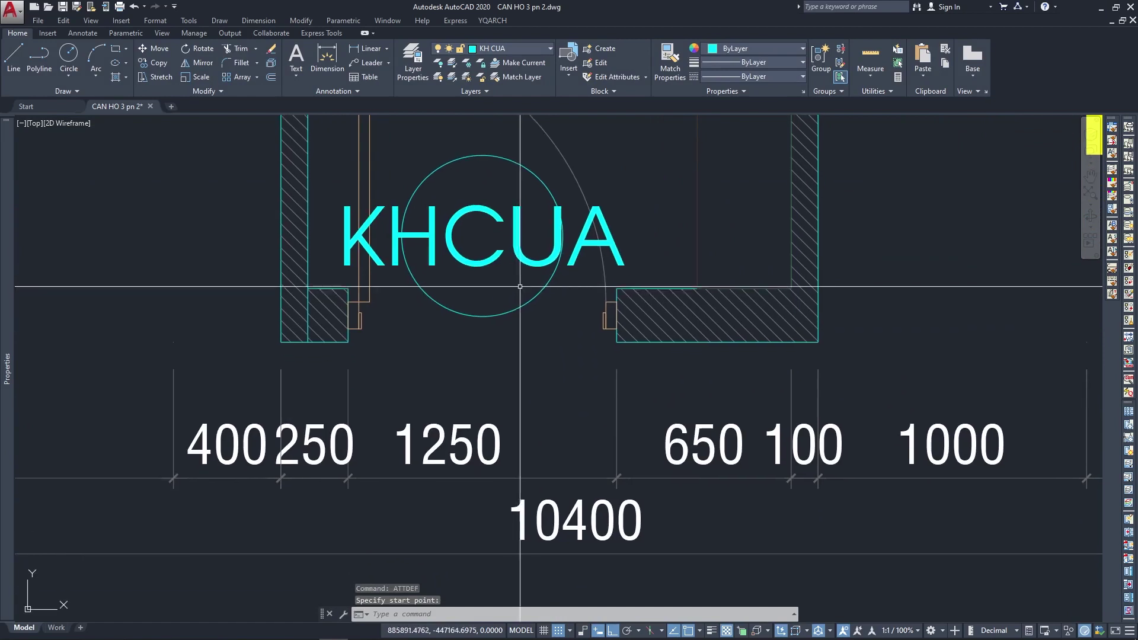
# Copy the KHCUA attribute straight down below the circle.
pyautogui.write('co')
pyautogui.press('Return')
pyautogui.click(510, 260)
pyautogui.press('Return')
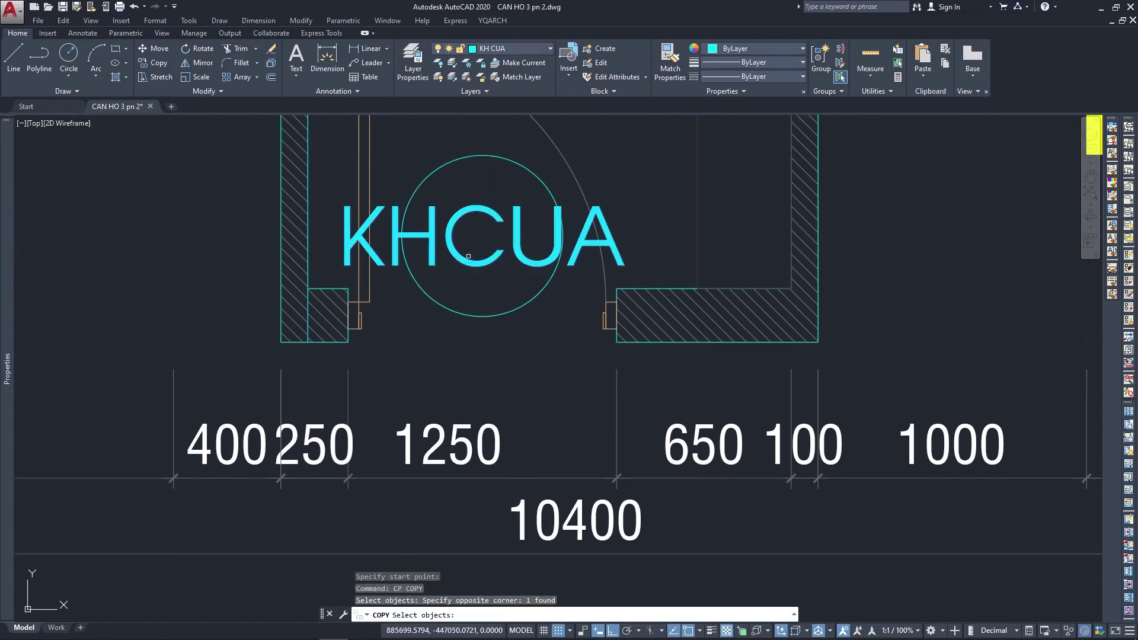
pyautogui.click(543, 286)
pyautogui.press('F8')
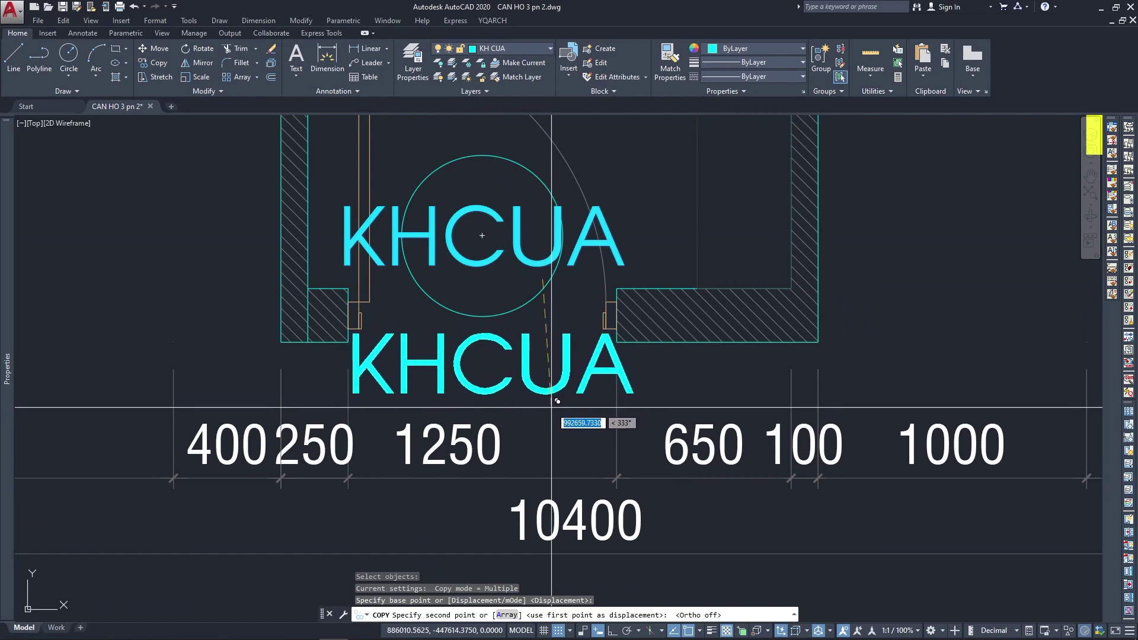
pyautogui.press('F8')
pyautogui.click(549, 402)
pyautogui.press('Escape')
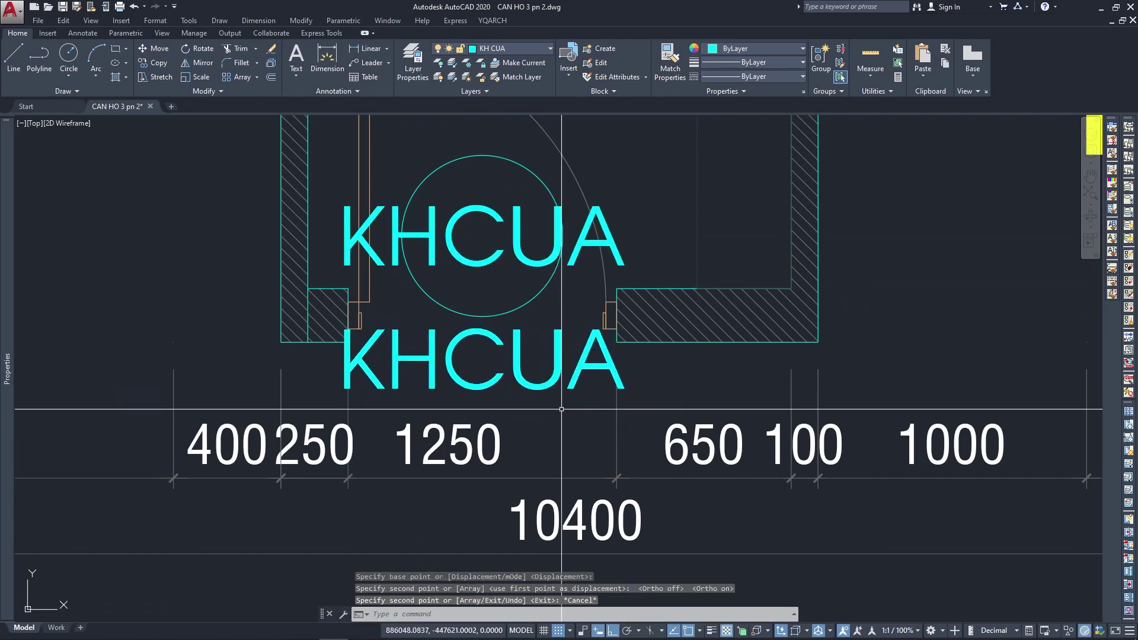
# Copy the lower KHCUA again to stack a third one beneath.
pyautogui.write('c')
pyautogui.press('Return')
pyautogui.click(619, 388)
pyautogui.press('Return')
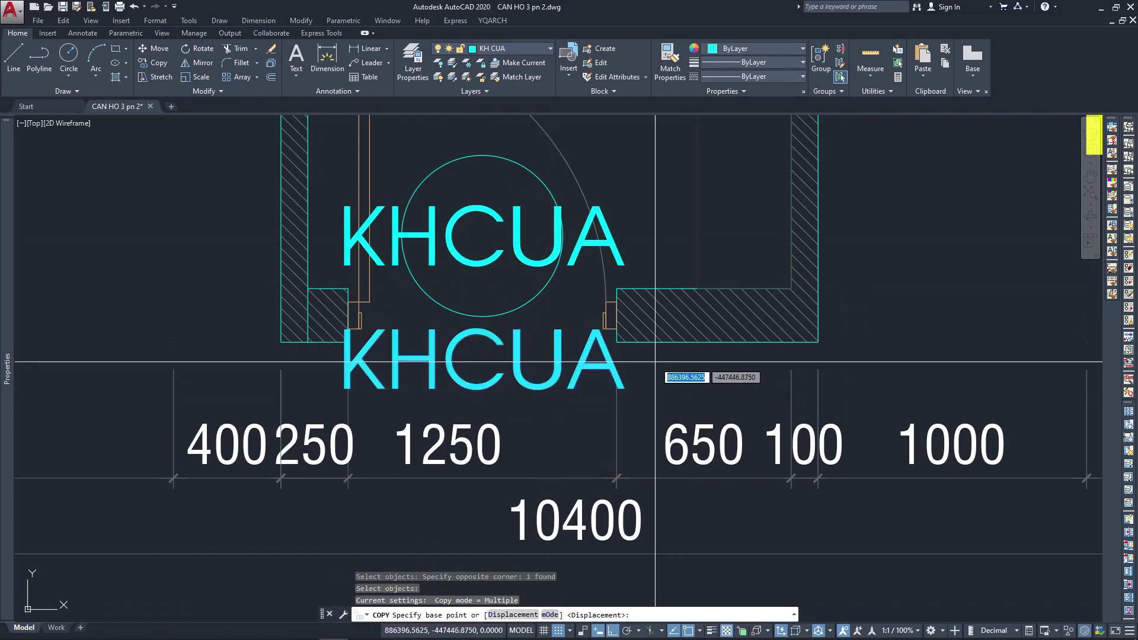
pyautogui.click(658, 354)
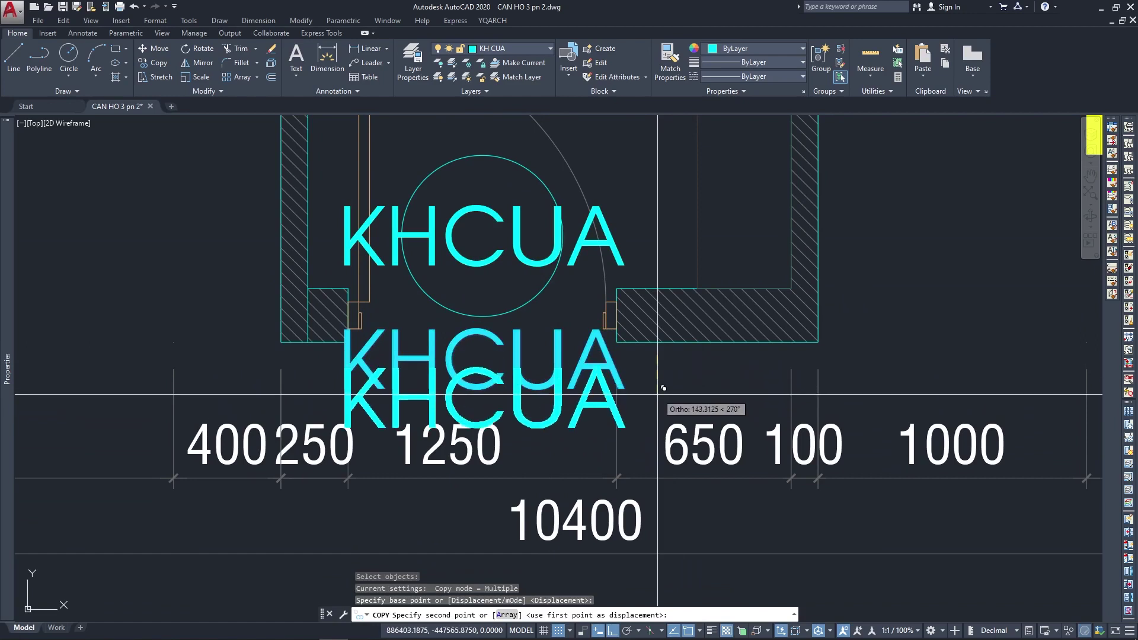
pyautogui.click(650, 434)
pyautogui.press('Escape')
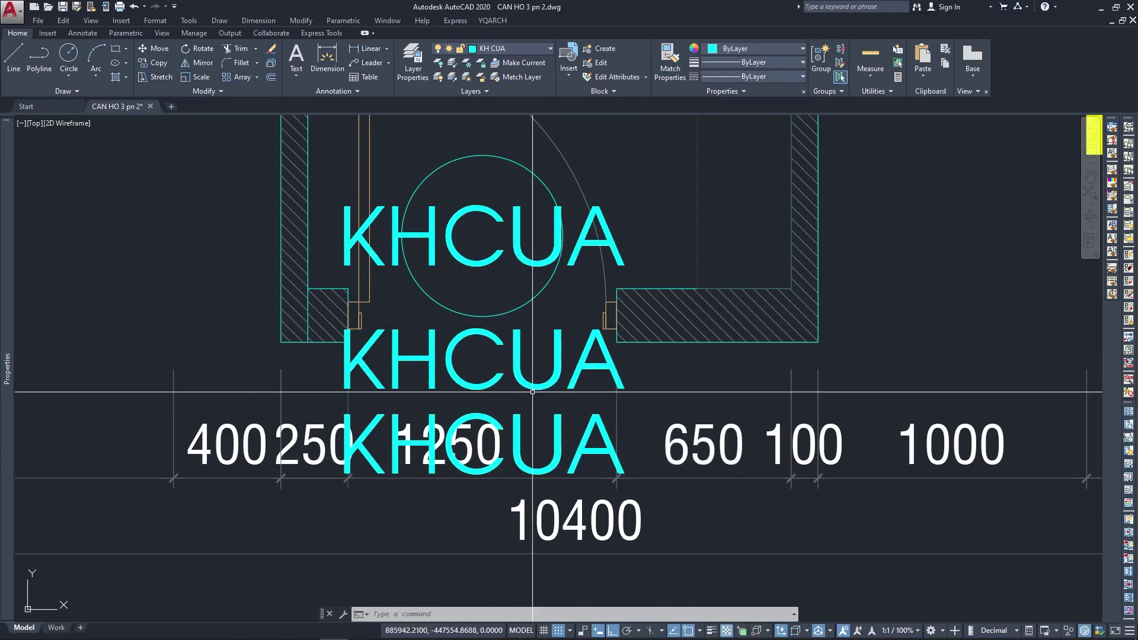
# Begin retagging the middle attribute as KICHTHUOC, then cancel the edit.
pyautogui.press('Escape')
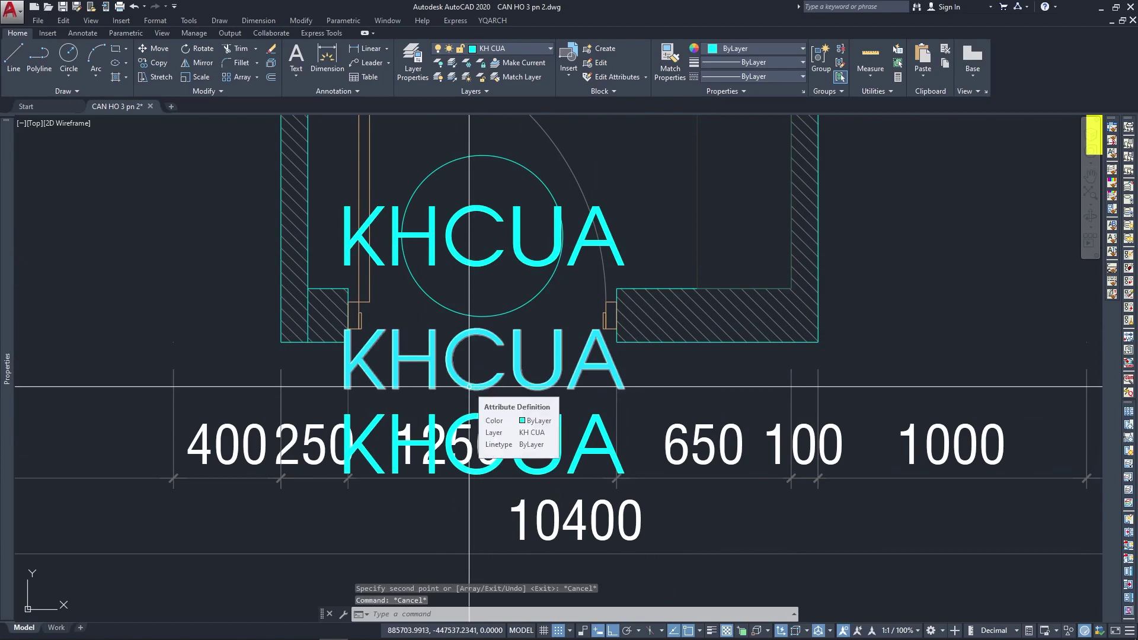
pyautogui.doubleClick(469, 387)
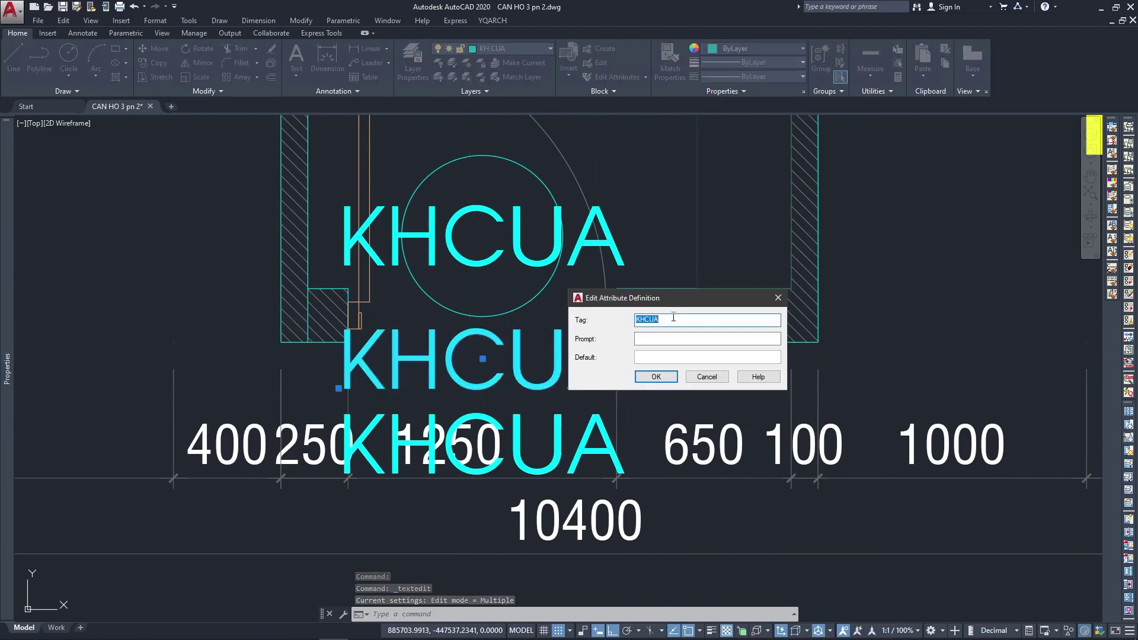
pyautogui.write('KICHTHUO')
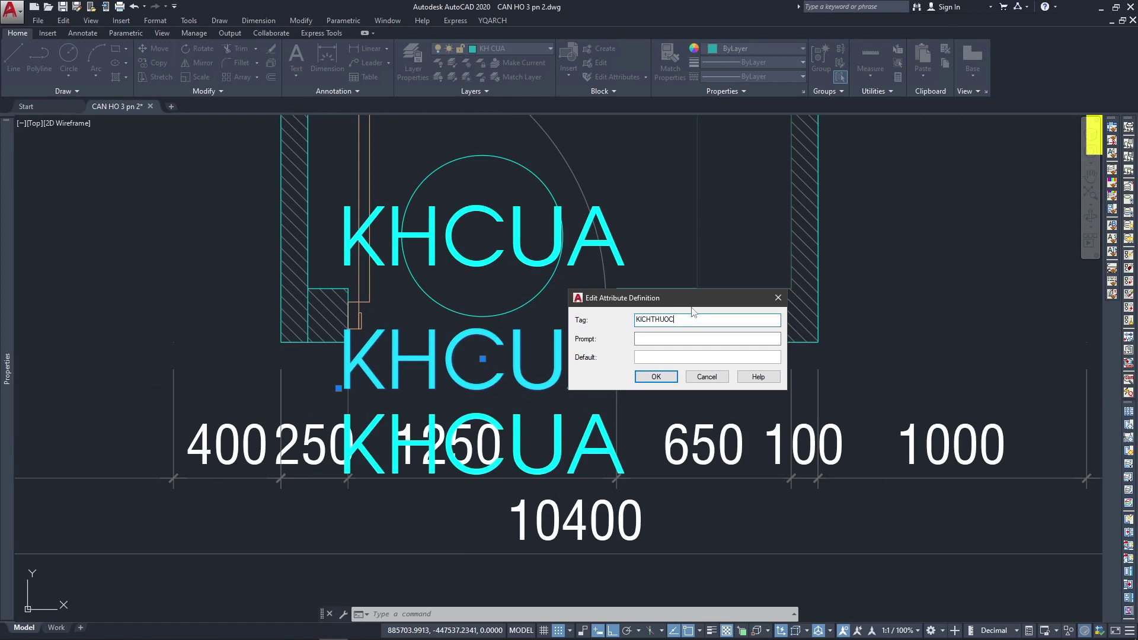
pyautogui.click(652, 359)
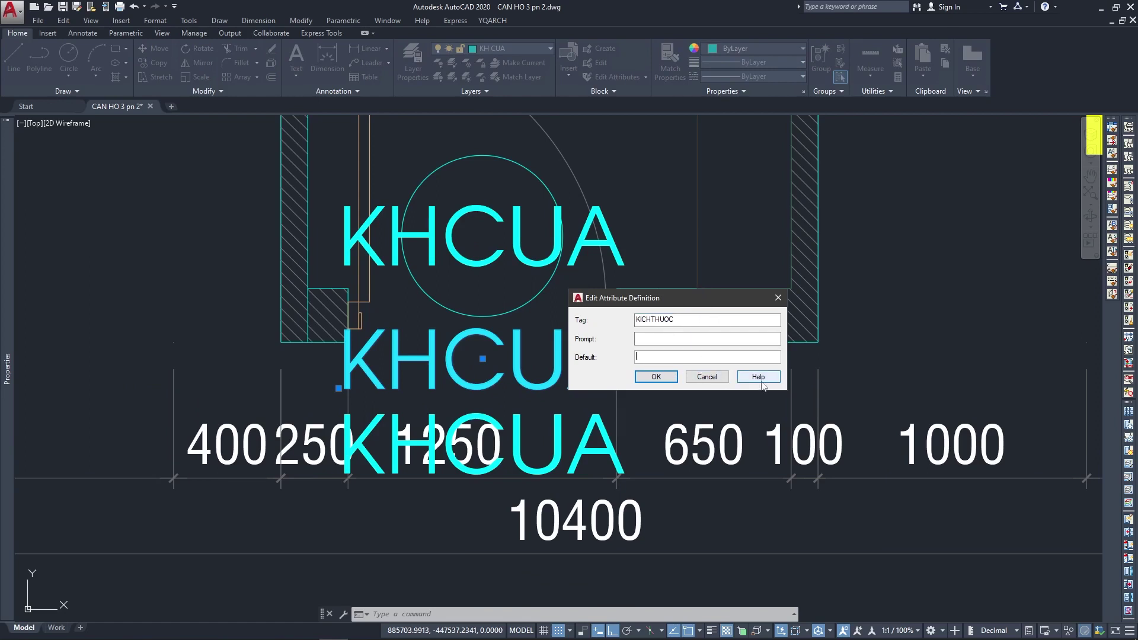
pyautogui.press('Escape')
pyautogui.press('Escape')
pyautogui.press('Escape')
pyautogui.write('D')
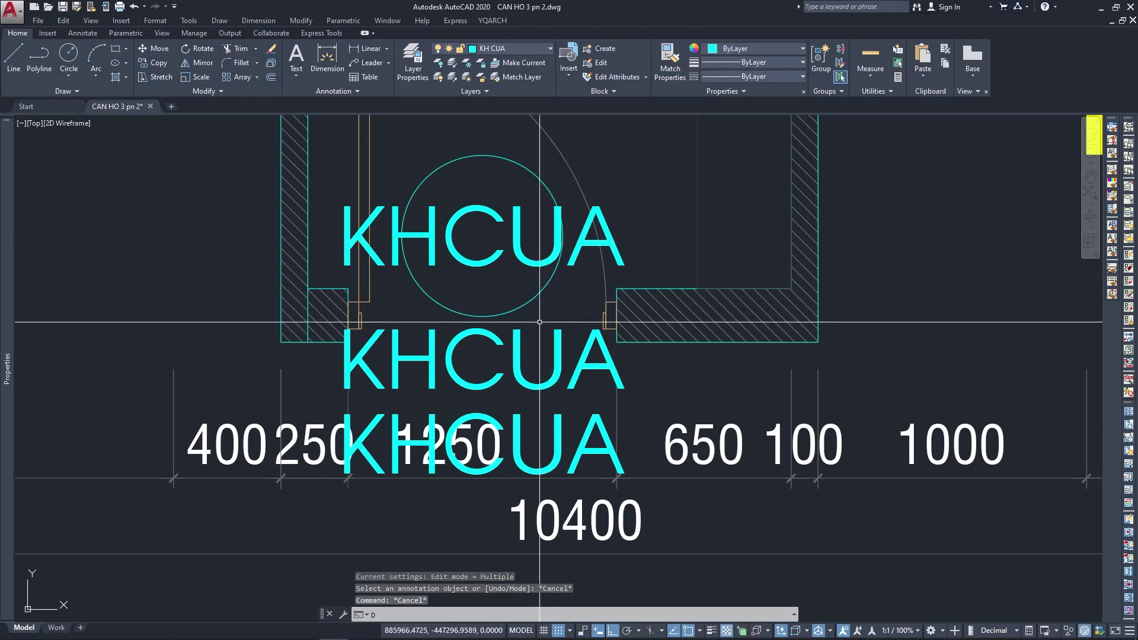
# Measure the door opening width as 1000 with DIST.
pyautogui.write('di')
pyautogui.press('Return')
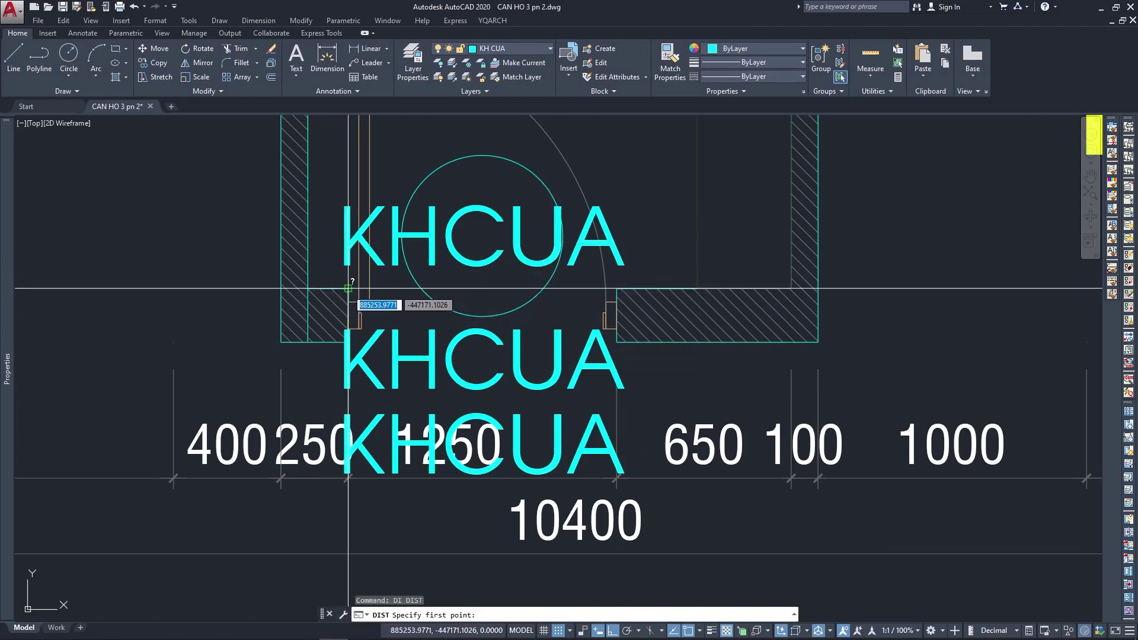
pyautogui.click(348, 290)
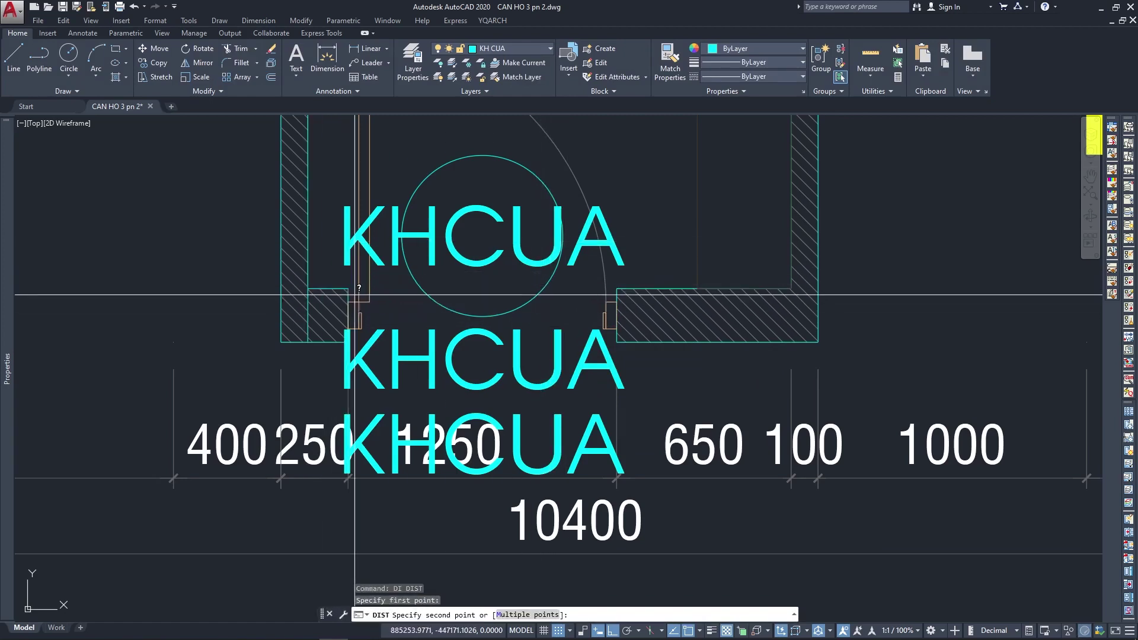
pyautogui.click(616, 287)
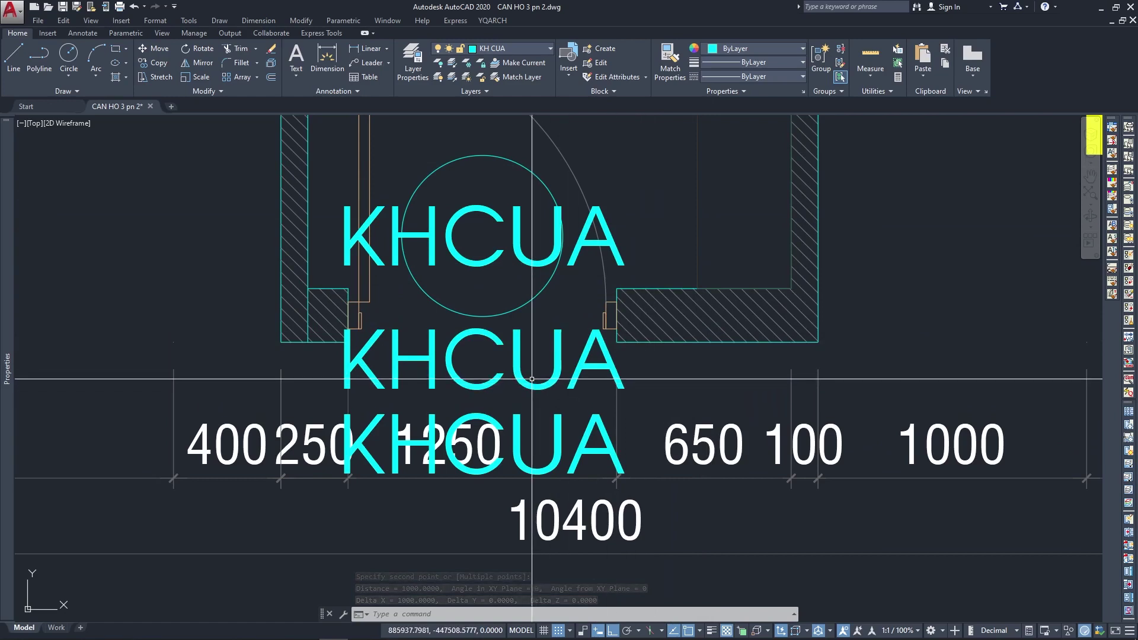
# Set the middle attribute's default value to 1000 x 2200.
pyautogui.doubleClick(568, 373)
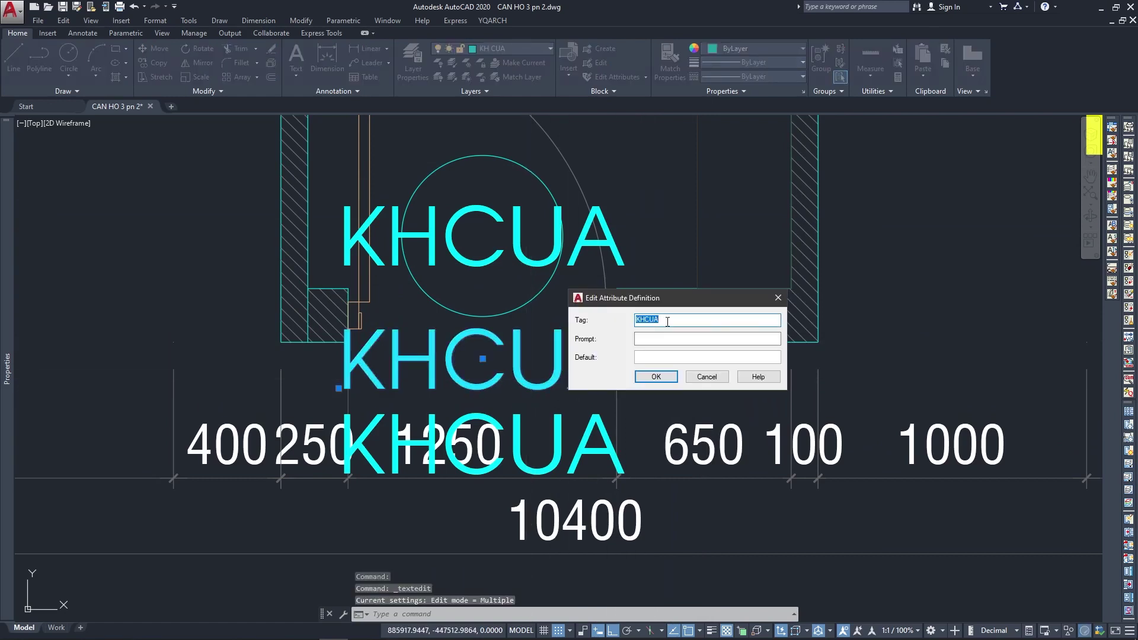
pyautogui.click(658, 356)
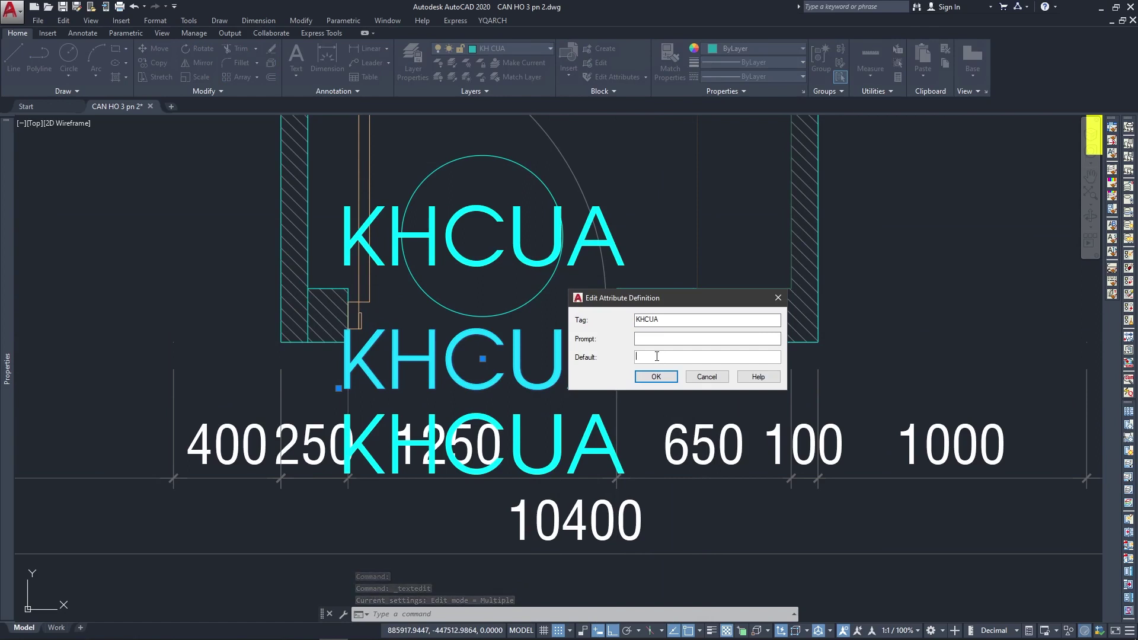
pyautogui.write('1000 x 2200')
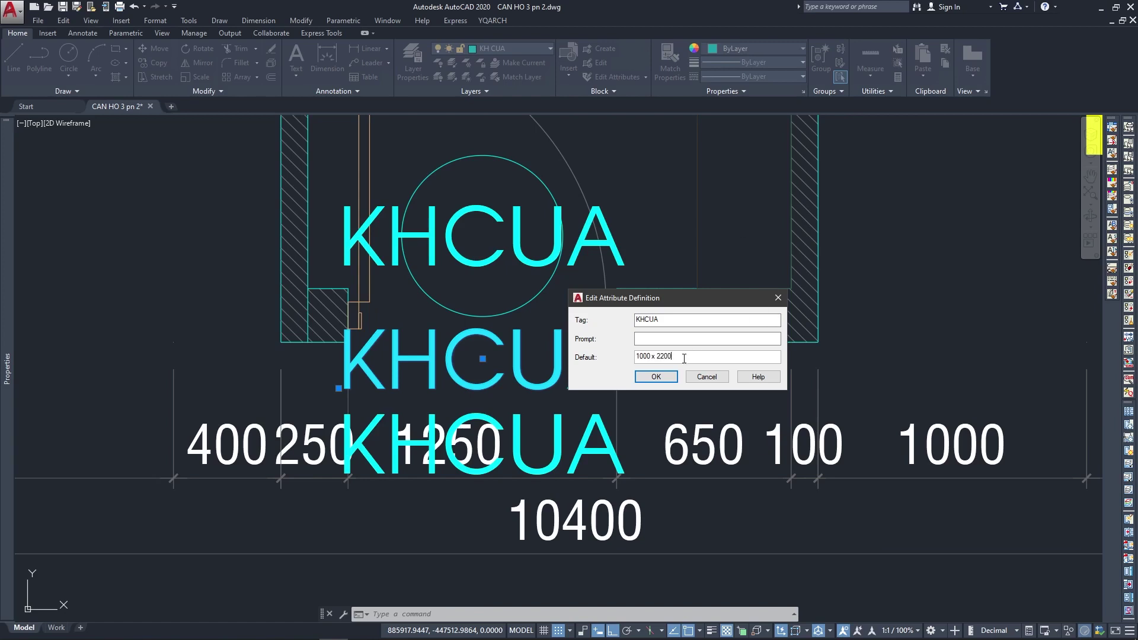
pyautogui.click(658, 379)
pyautogui.press('Escape')
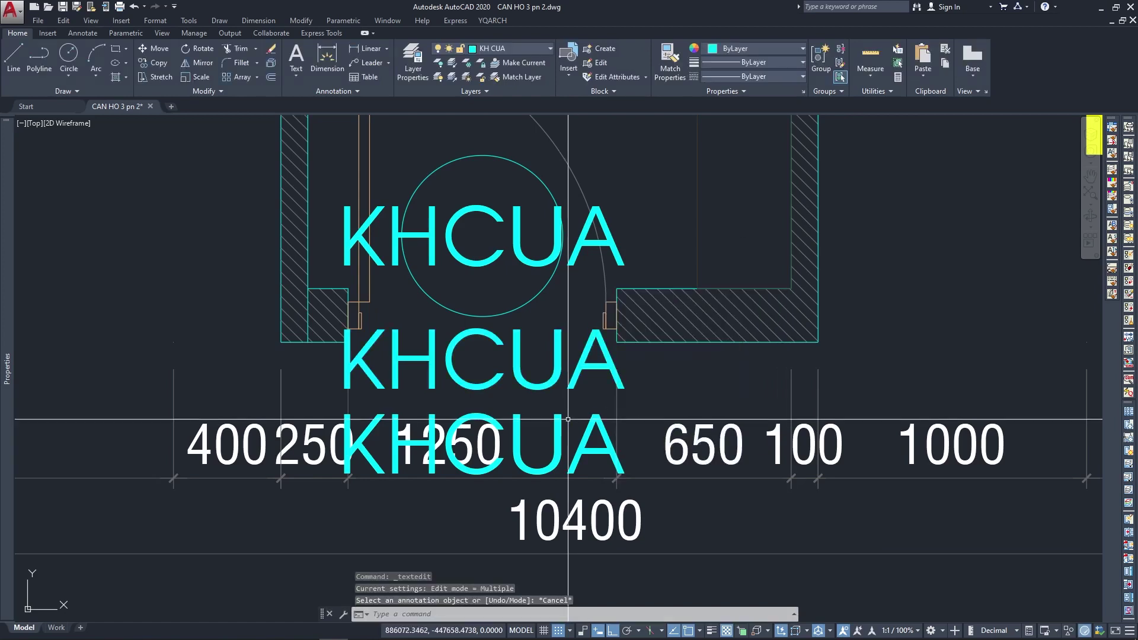
# Reopen the middle attribute definition and close it again.
pyautogui.click(568, 390)
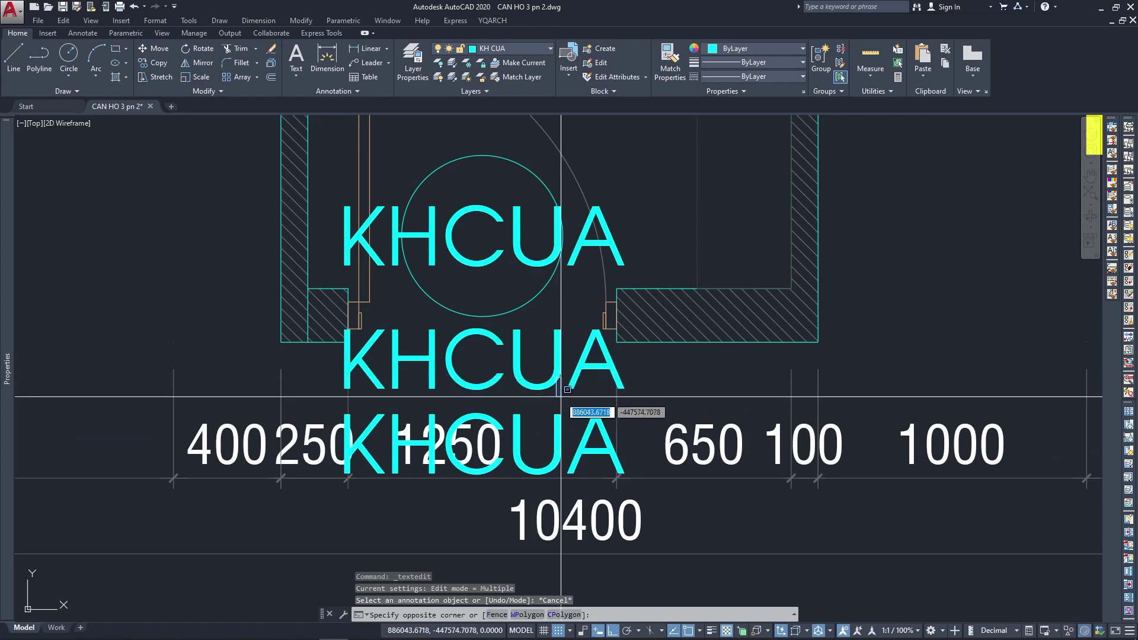
pyautogui.doubleClick(561, 391)
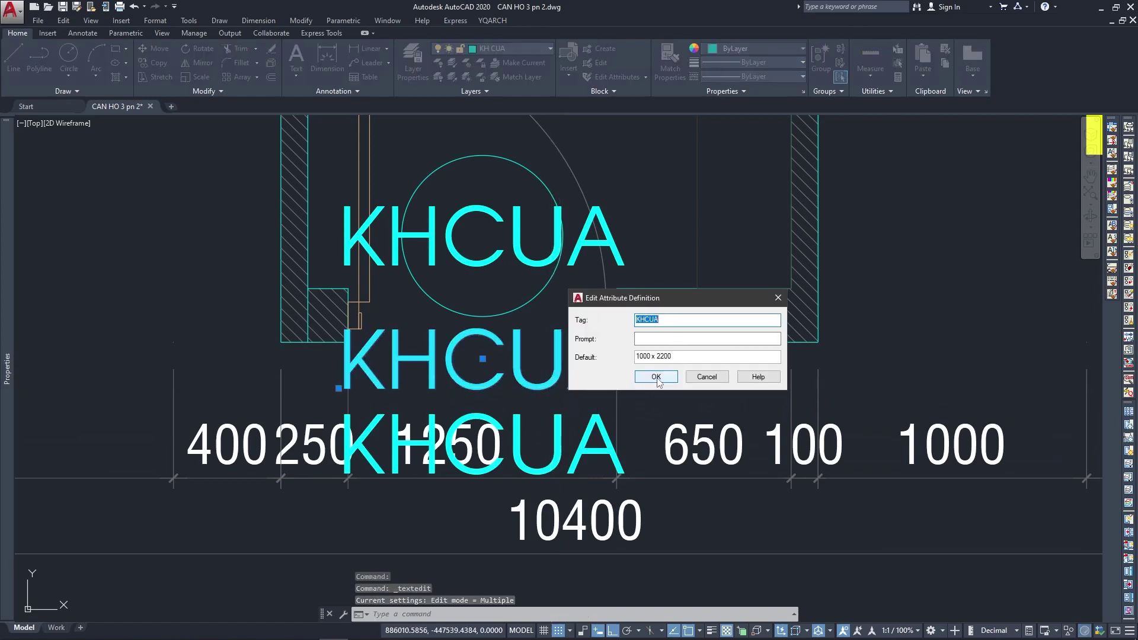
pyautogui.click(656, 377)
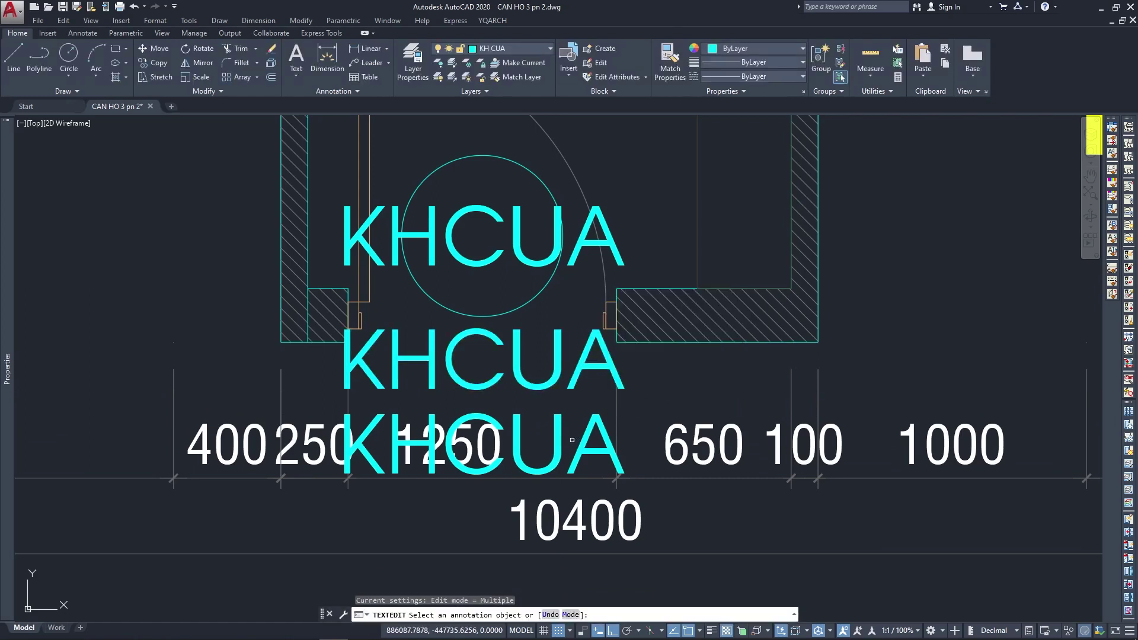
pyautogui.press('Return')
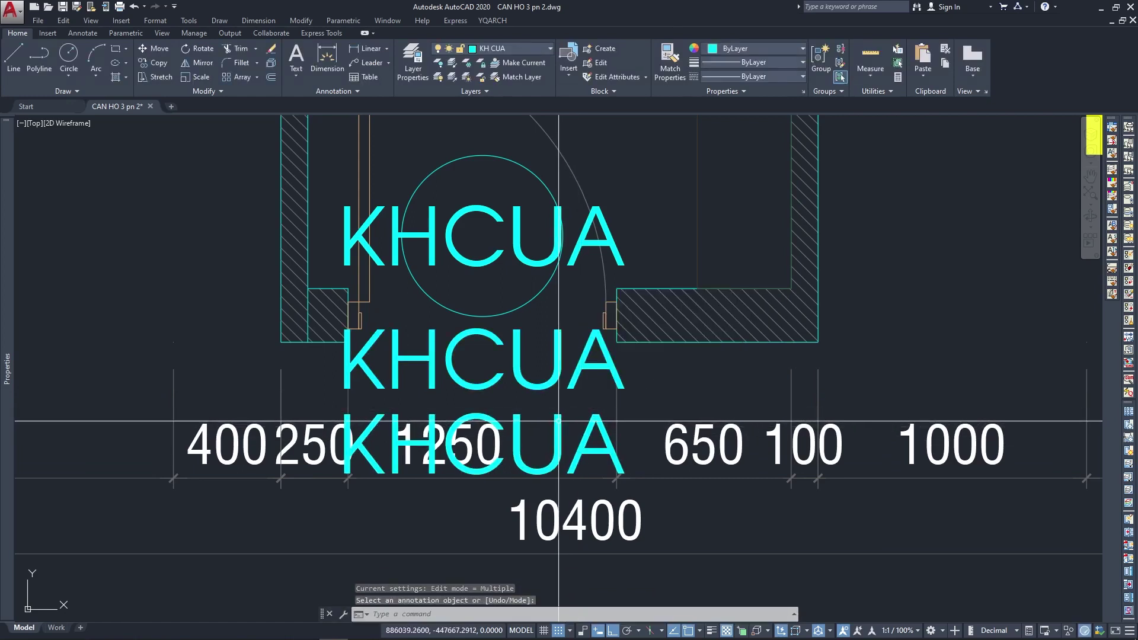
# Change the middle attribute's tag to KICHTHUOC and confirm.
pyautogui.click(555, 379)
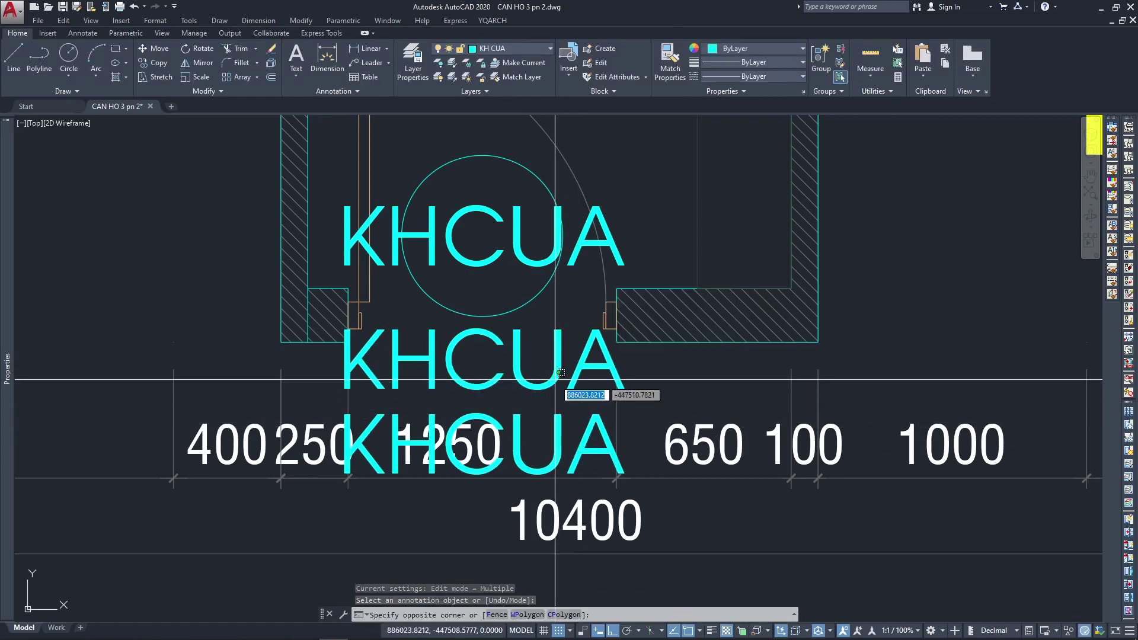
pyautogui.doubleClick(560, 372)
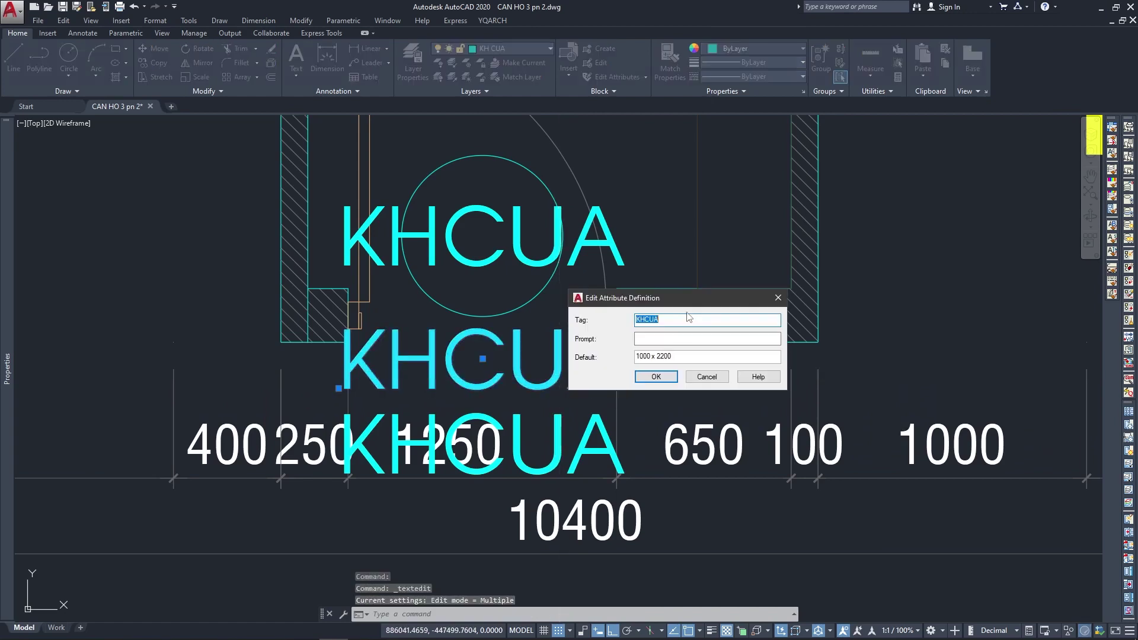
pyautogui.write('ki')
pyautogui.press('BackSpace')
pyautogui.press('BackSpace')
pyautogui.press('BackSpace')
pyautogui.press('BackSpace')
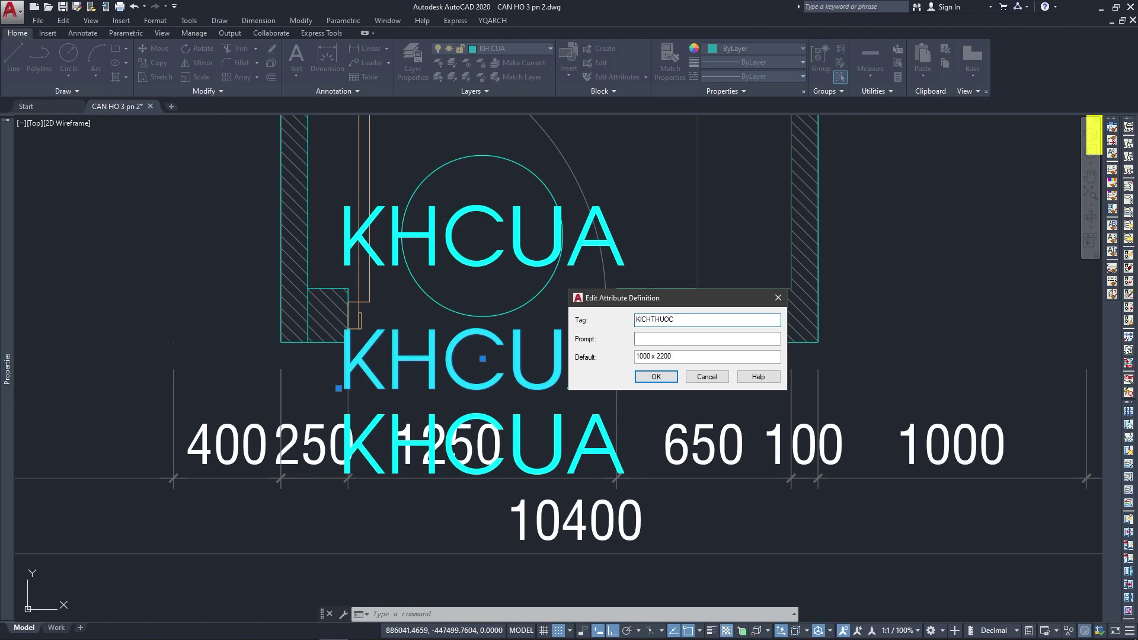
pyautogui.click(656, 377)
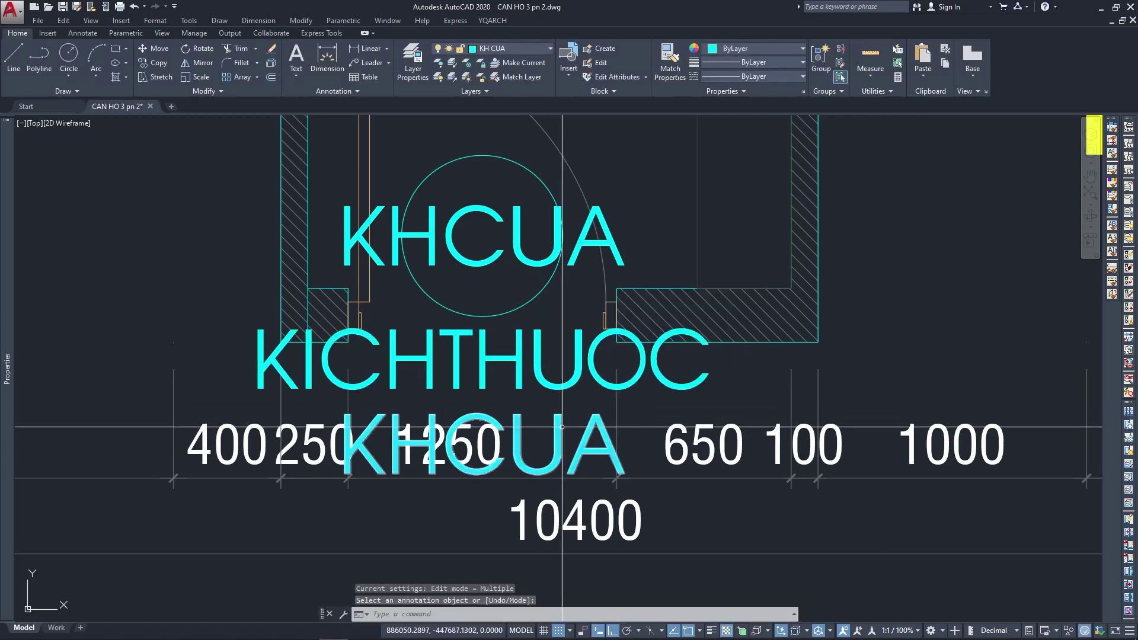
pyautogui.press('Escape')
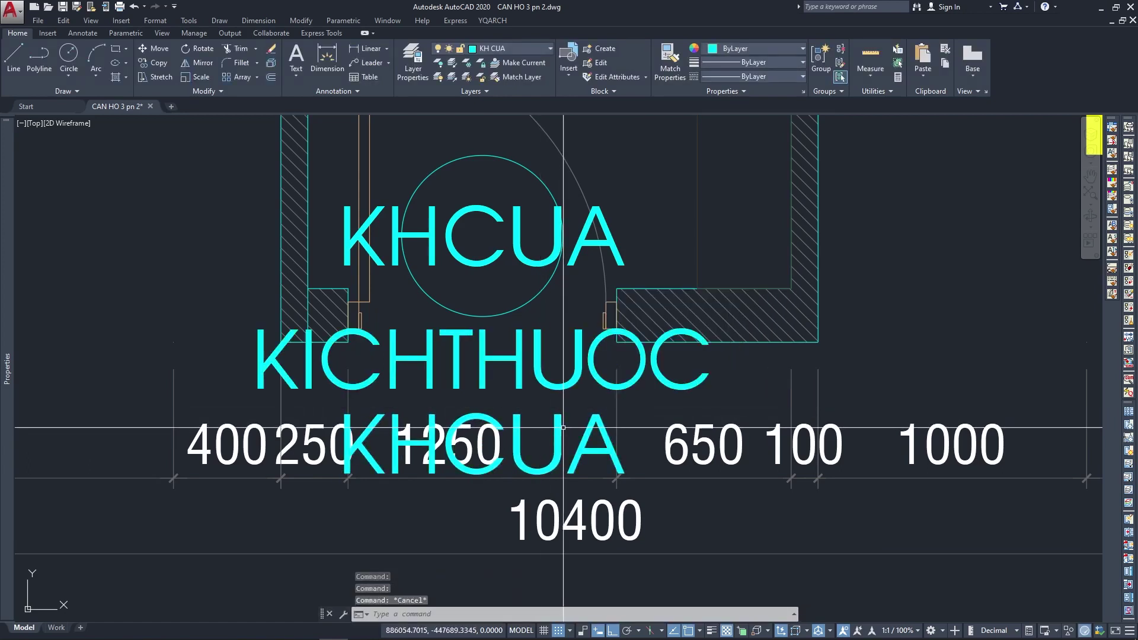
# Tag the bottom attribute VATLIEU and start its default, which shows garbled G? ASH.
pyautogui.click(562, 427)
pyautogui.doubleClick(565, 428)
pyautogui.write('VATL')
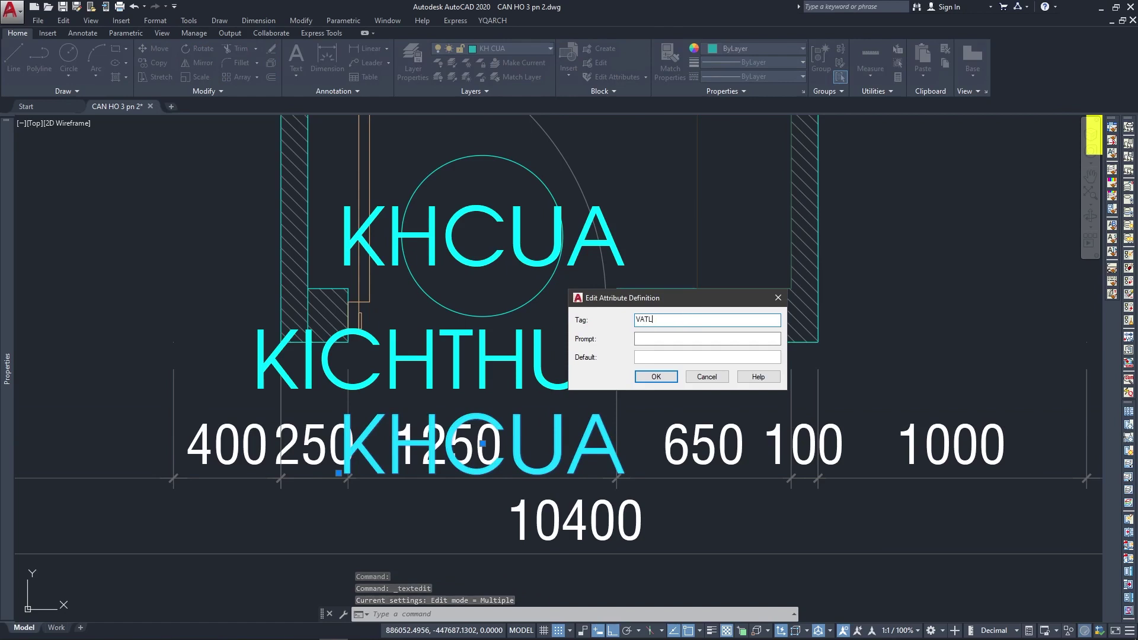
pyautogui.write('IEU')
pyautogui.press('Tab')
pyautogui.write('ASH')
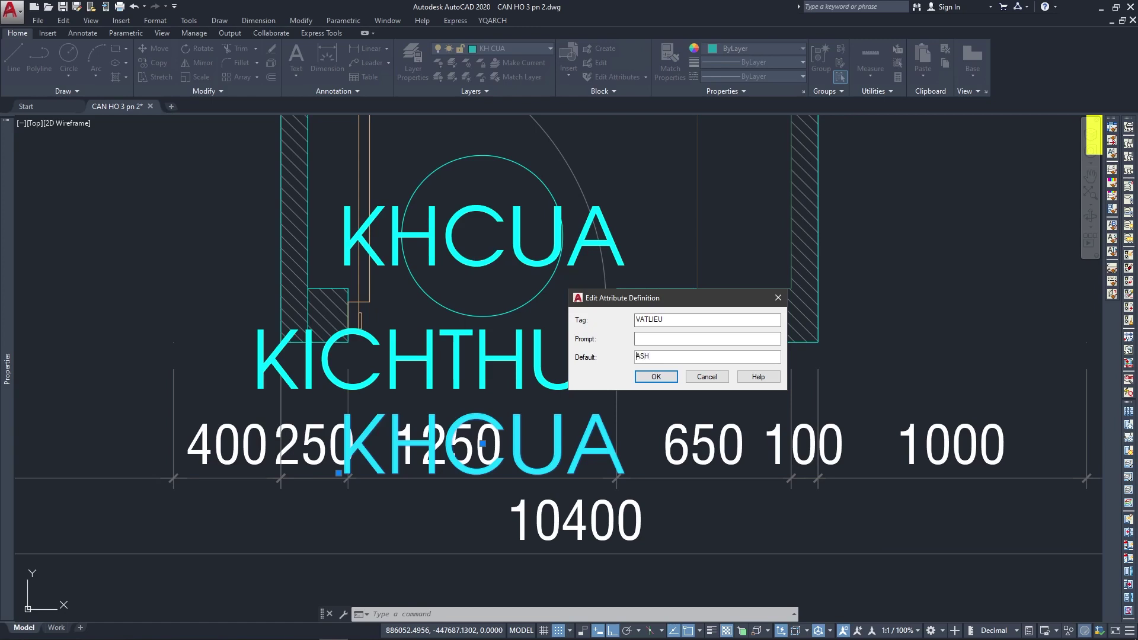
pyautogui.write('G?')
# Type GỖ XOAN ĐÀO in a new WordPad document and copy it.
pyautogui.click(42, 628)
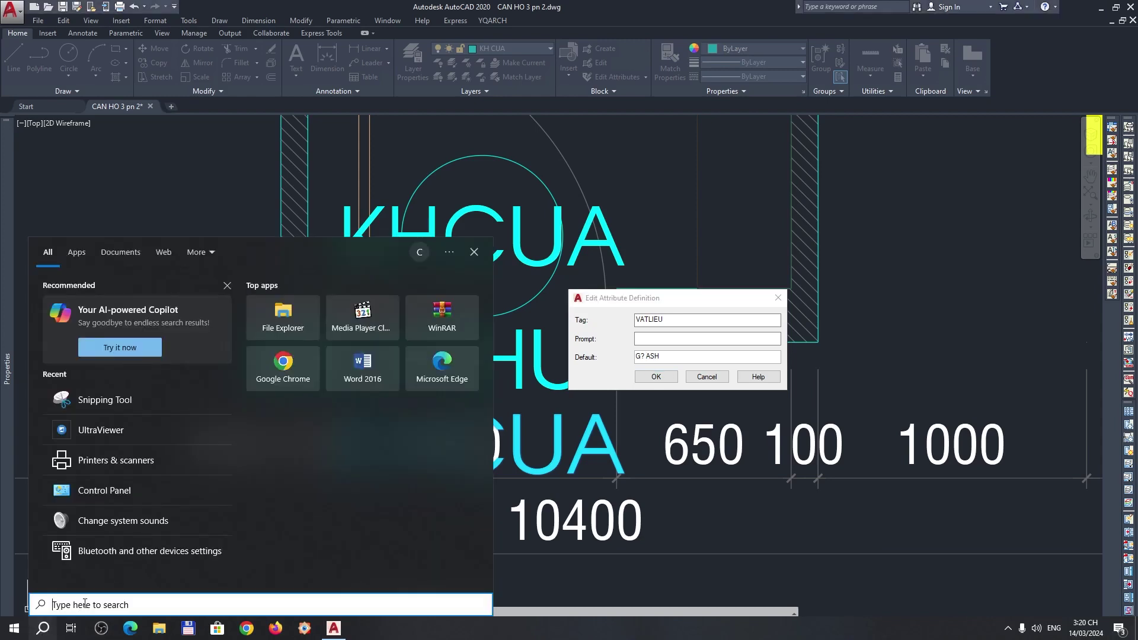
pyautogui.write('w')
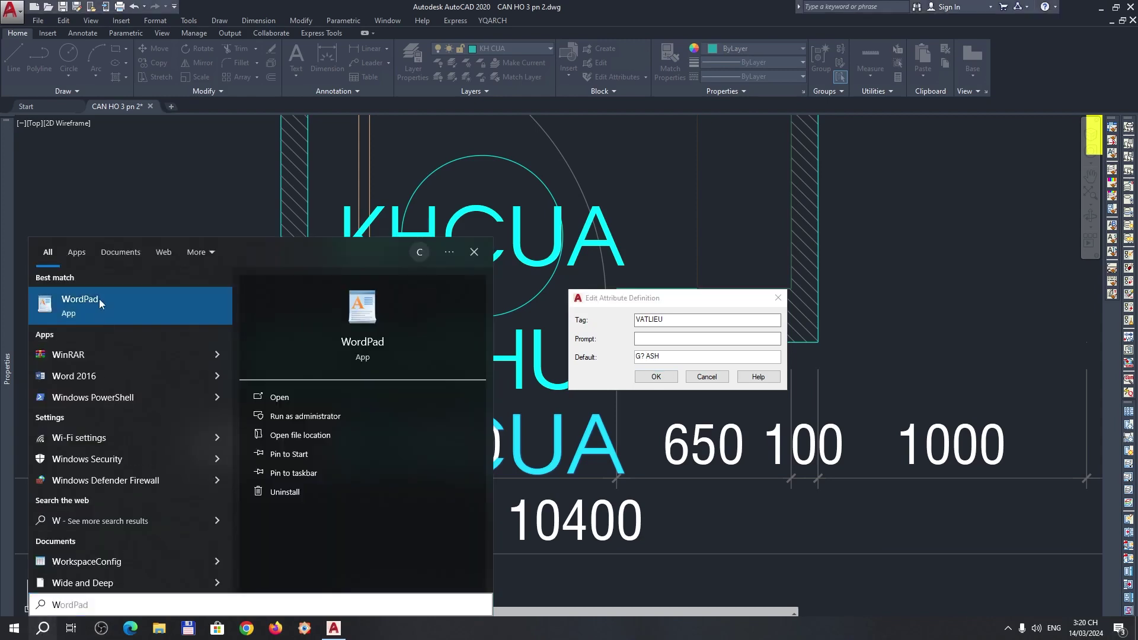
pyautogui.click(100, 303)
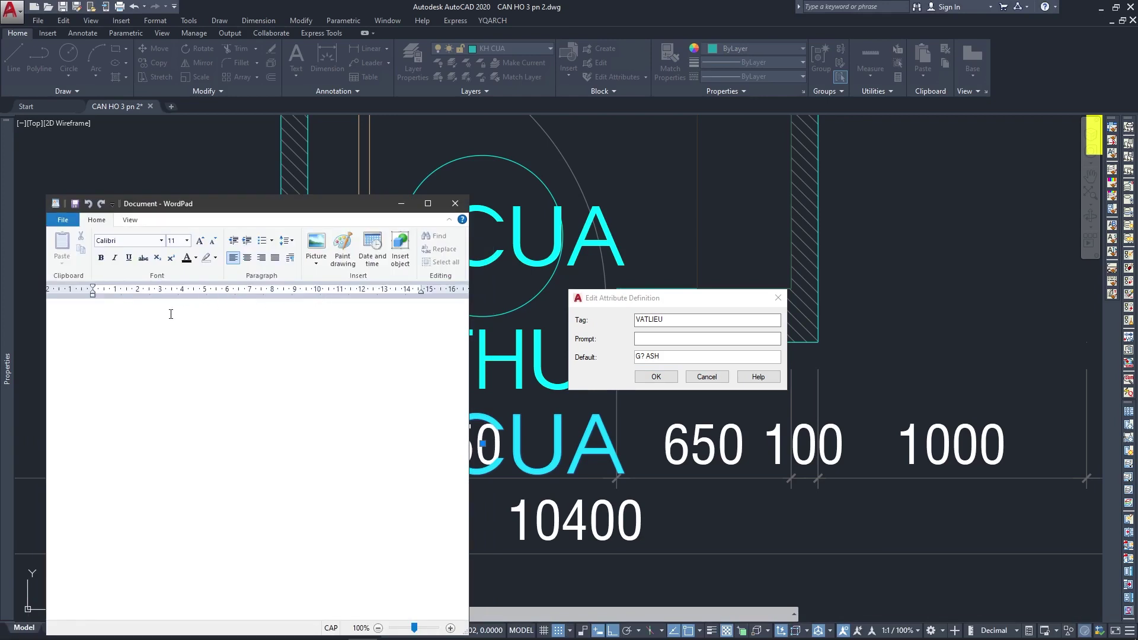
pyautogui.write('GÔ')
pyautogui.write('A')
pyautogui.write('OAN ĐÀO')
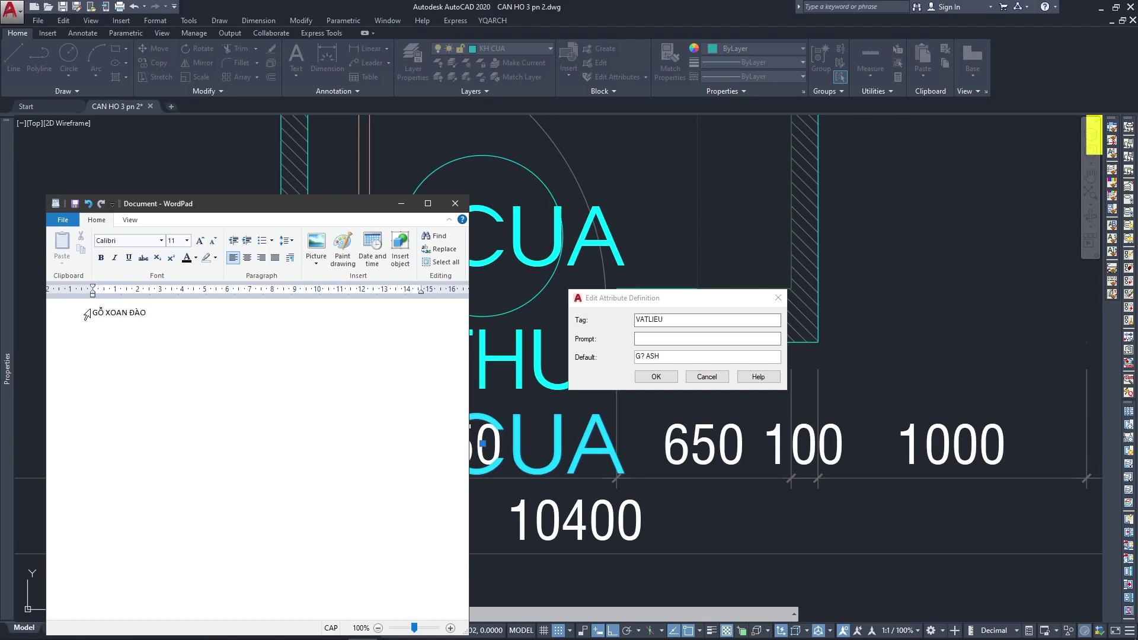
pyautogui.moveTo(147, 312); pyautogui.dragTo(93, 313)
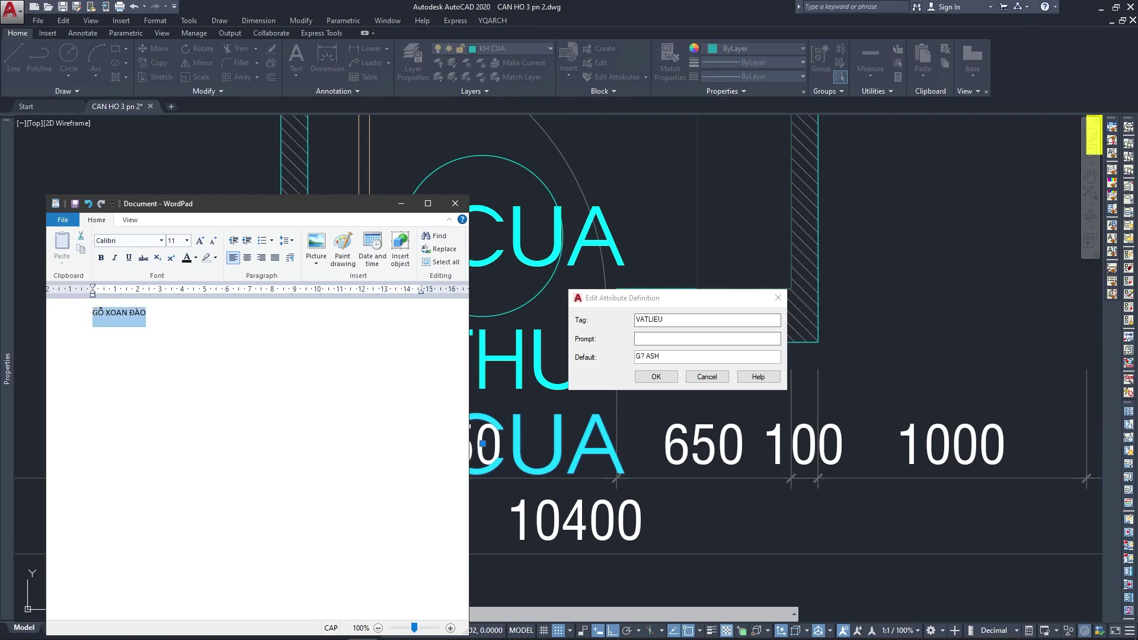
pyautogui.hotkey('ctrl', 'c')
pyautogui.click(657, 355)
# Paste GỖ XOAN ĐÀO as the VATLIEU default value and confirm.
pyautogui.moveTo(659, 356); pyautogui.dragTo(634, 356)
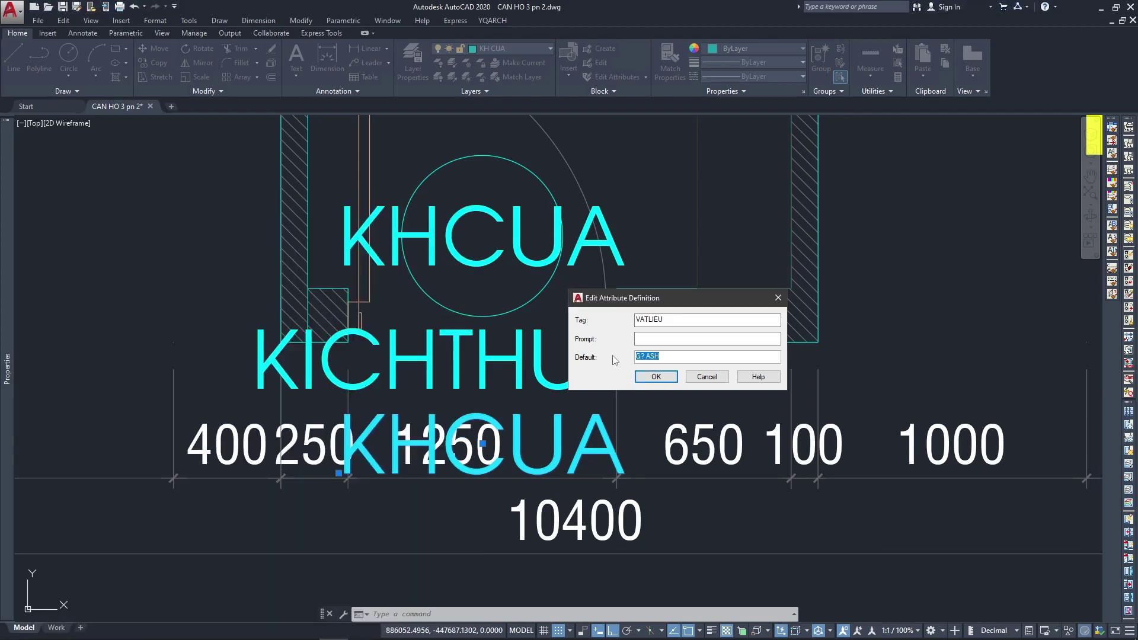
pyautogui.hotkey('ctrl', 'v')
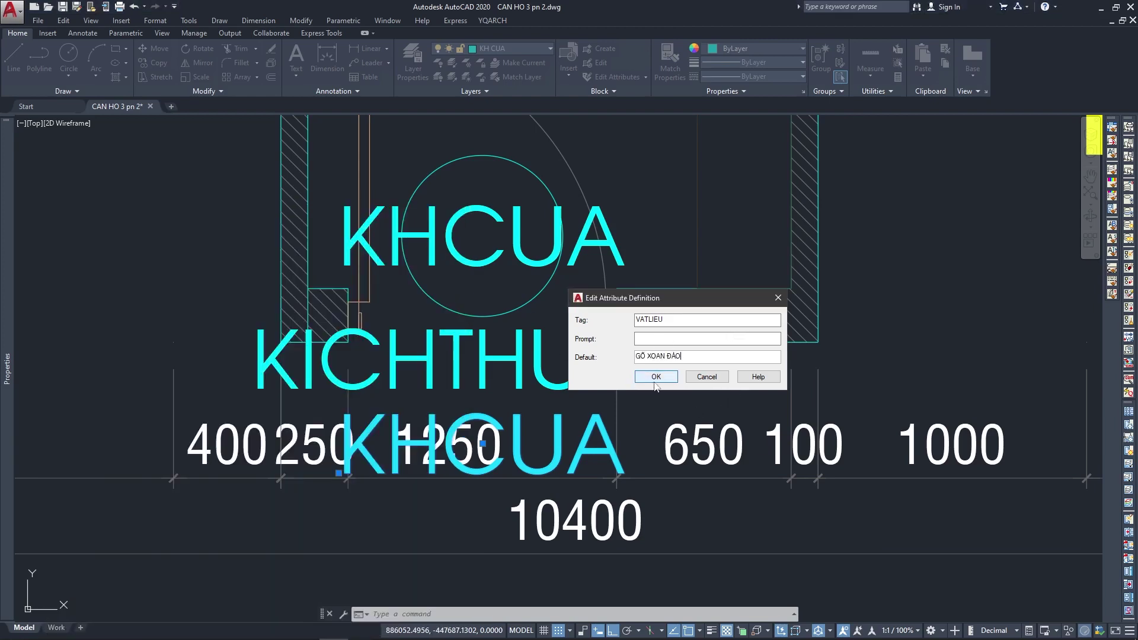
pyautogui.click(642, 319)
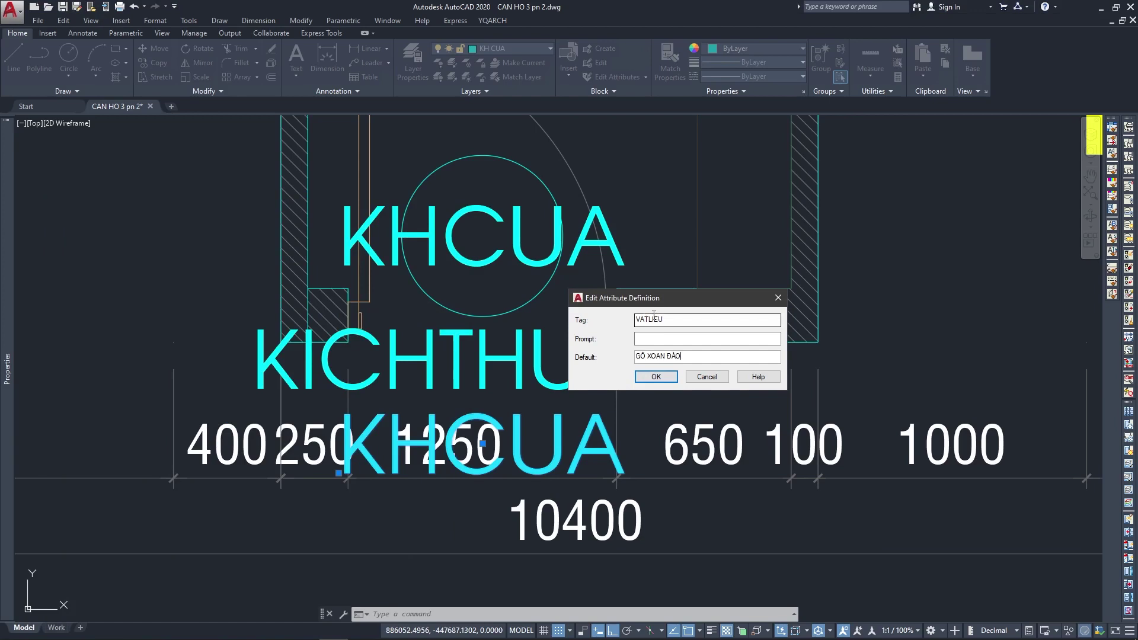
pyautogui.click(653, 377)
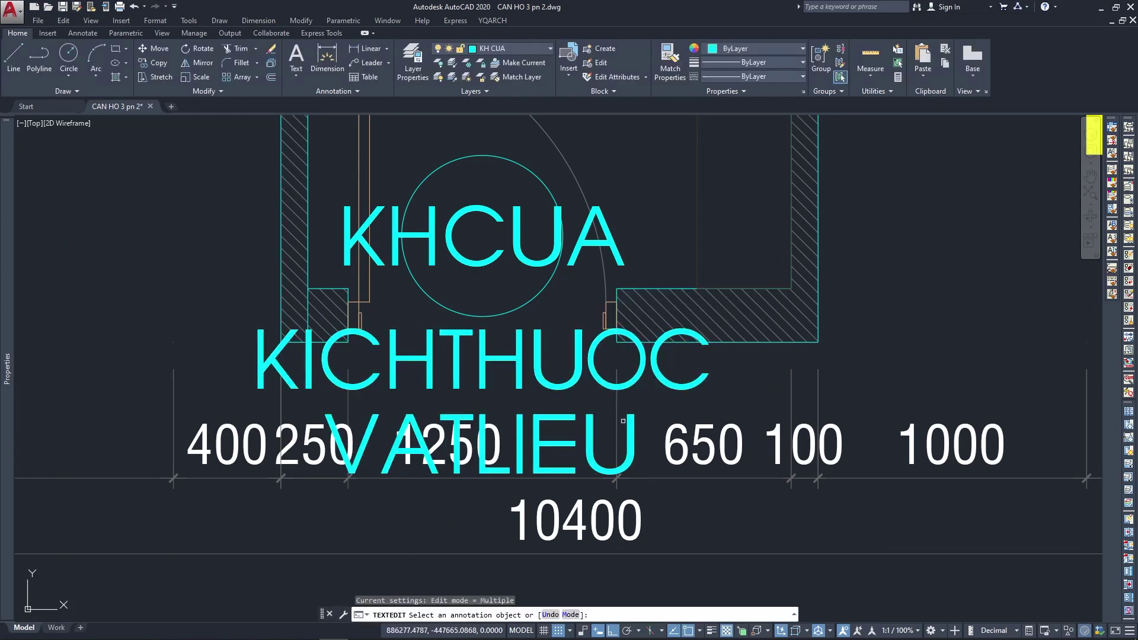
pyautogui.press('Escape')
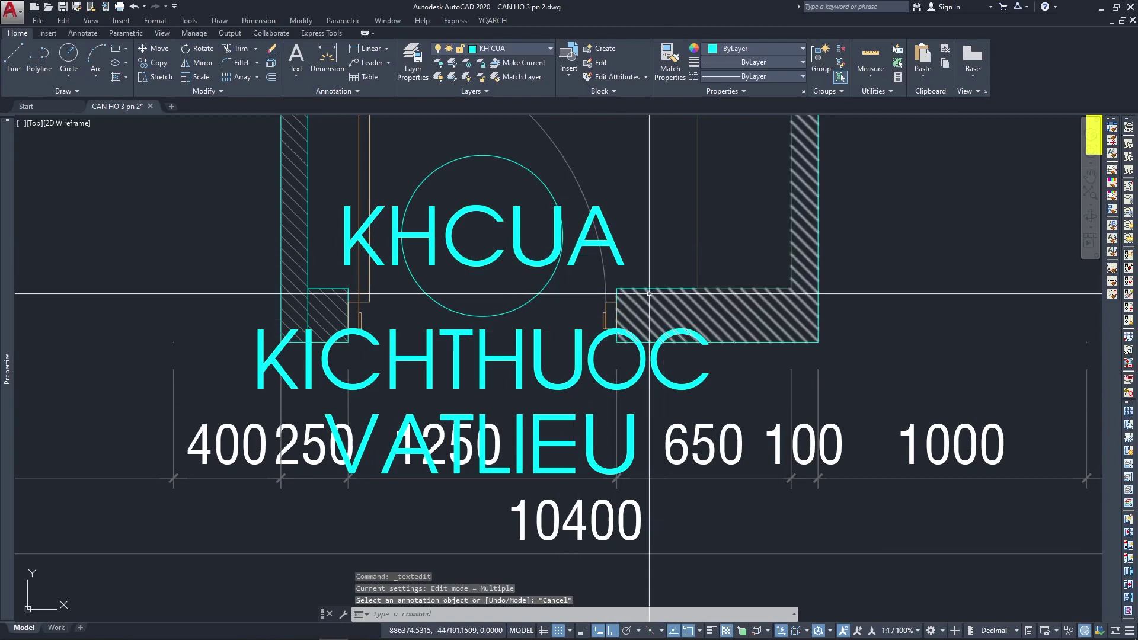
# Open the KHCUA attribute definition and close it unchanged.
pyautogui.doubleClick(480, 258)
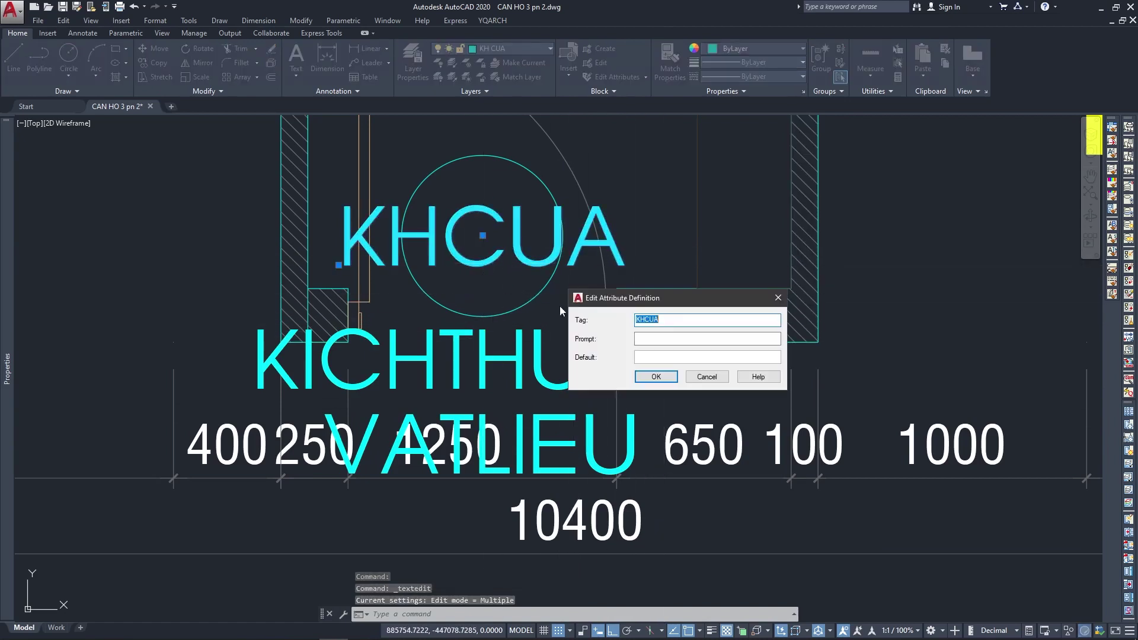
pyautogui.click(647, 356)
pyautogui.click(656, 376)
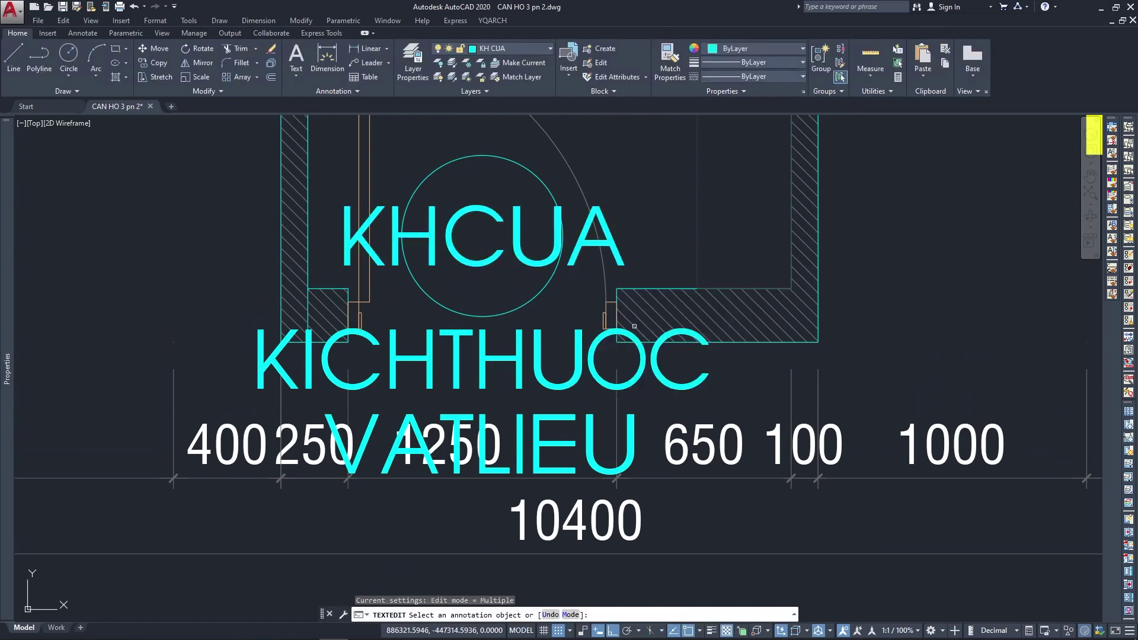
pyautogui.press('Escape')
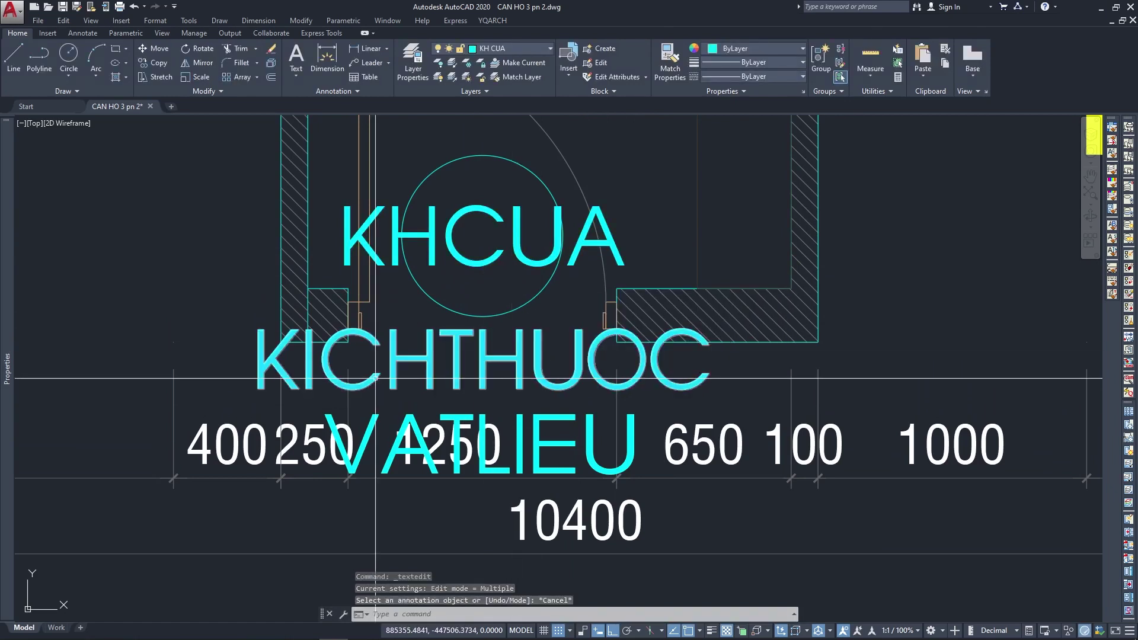
# Select KICHTHUOC and VATLIEU and show their shared properties.
pyautogui.click(502, 376)
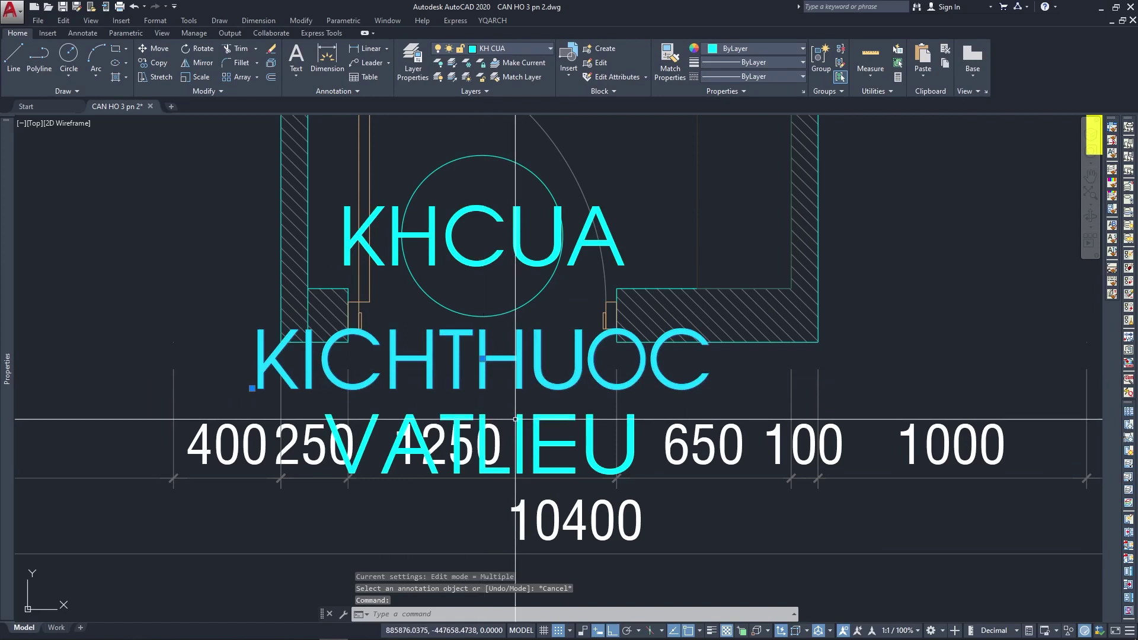
pyautogui.click(524, 416)
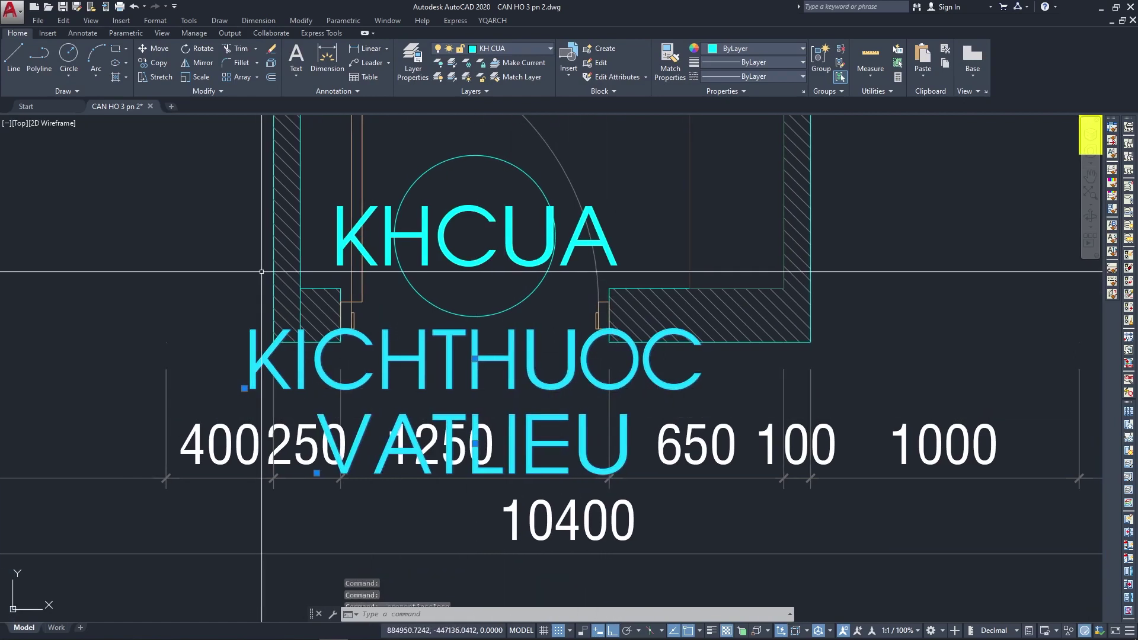
pyautogui.hotkey('ctrl', '1')
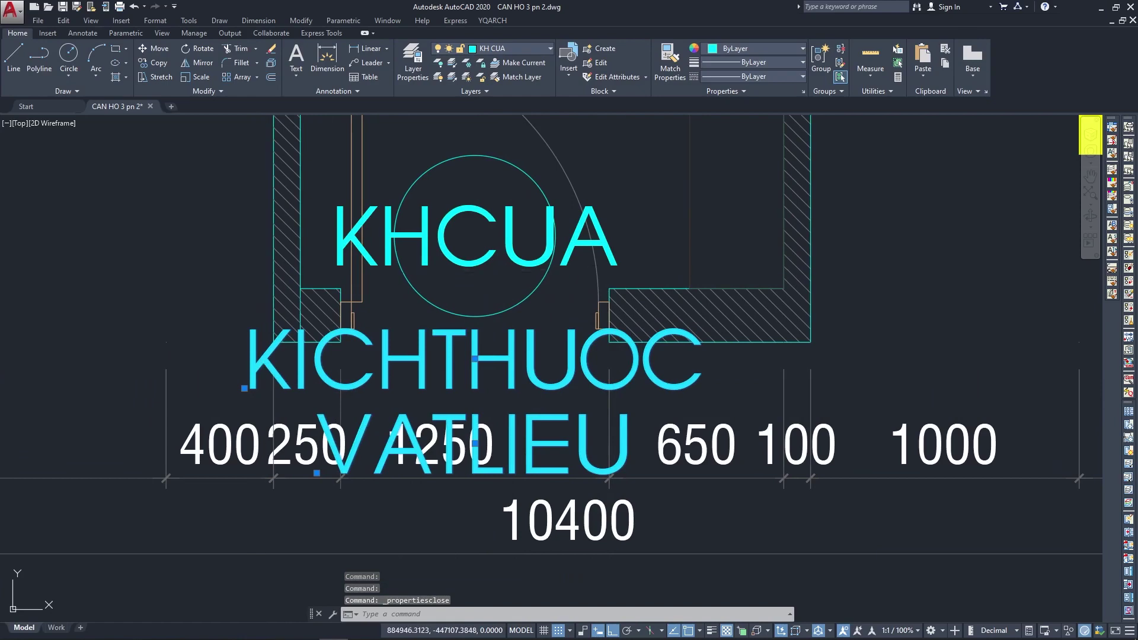
pyautogui.hotkey('ctrl', '1')
pyautogui.moveTo(21, 365)
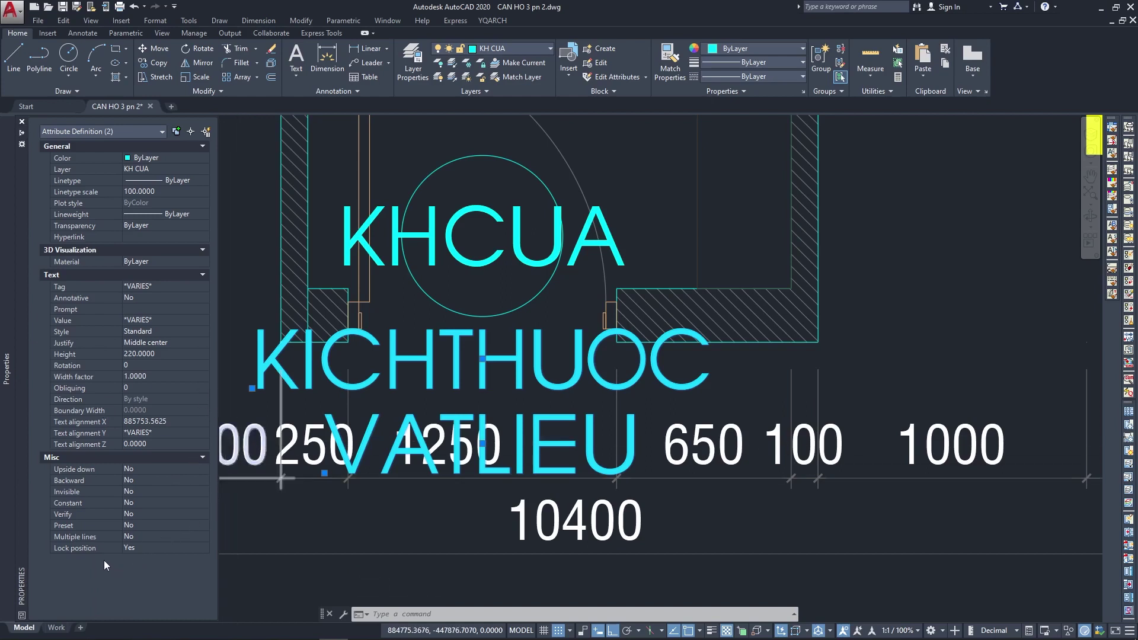
# Set Misc > Invisible to Yes for the KICHTHUOC and VATLIEU definitions.
pyautogui.click(141, 494)
pyautogui.click(176, 491)
pyautogui.click(139, 503)
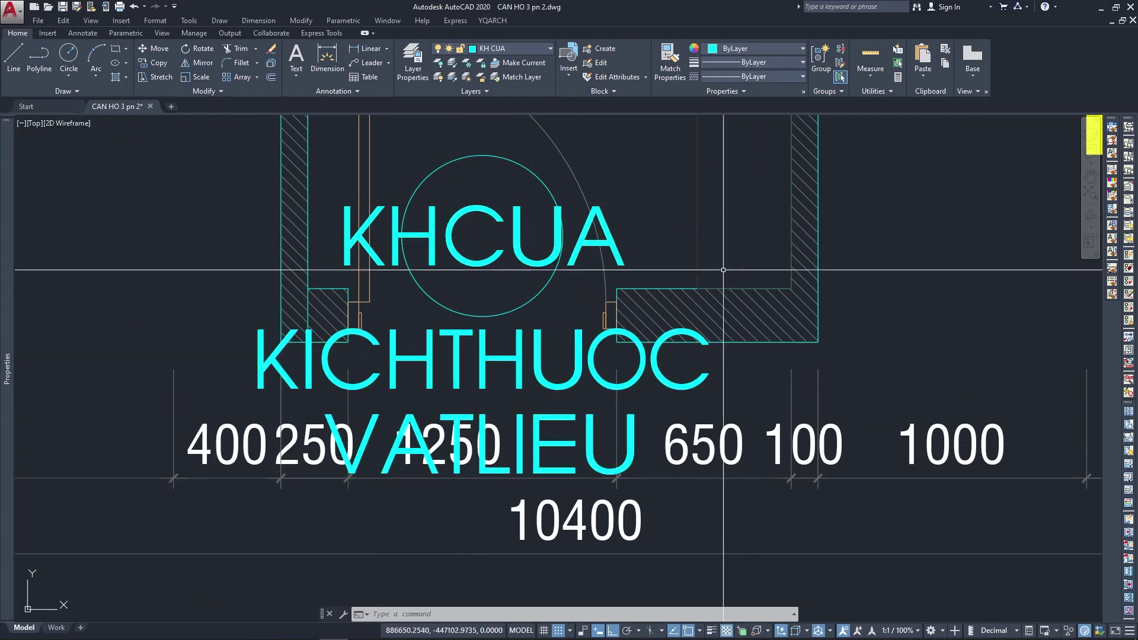
pyautogui.moveTo(723, 269); pyautogui.dragTo(645, 279, button='middle')
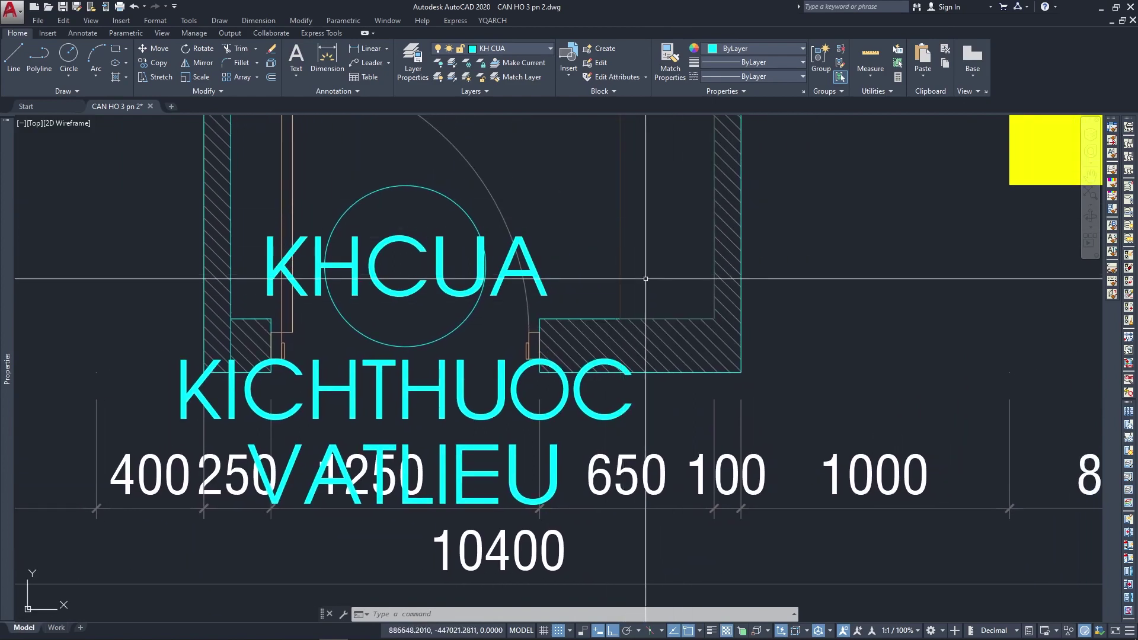
pyautogui.write('B')
pyautogui.press('Return')
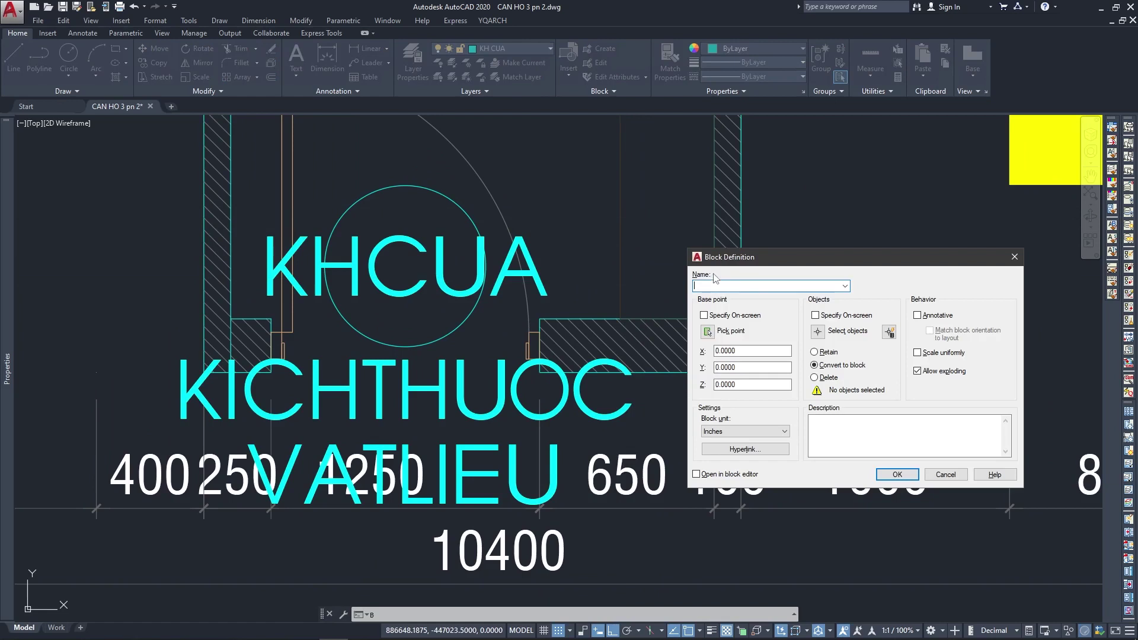
pyautogui.write('K')
pyautogui.write('r')
pyautogui.write('CỬA ĐI D1')
pyautogui.click(708, 331)
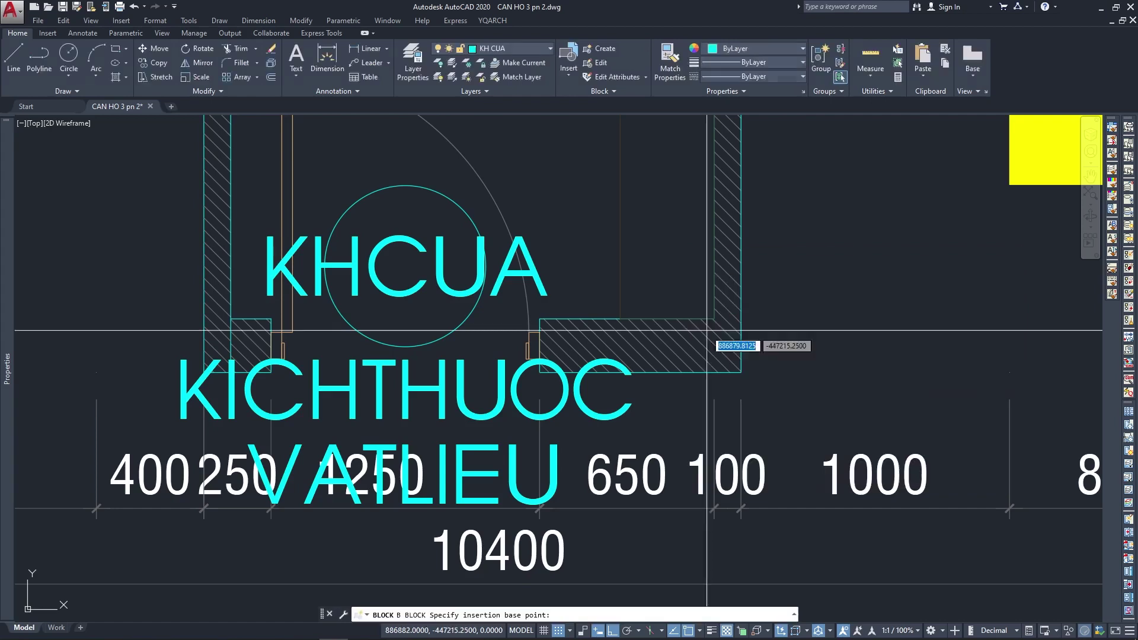
pyautogui.click(406, 265)
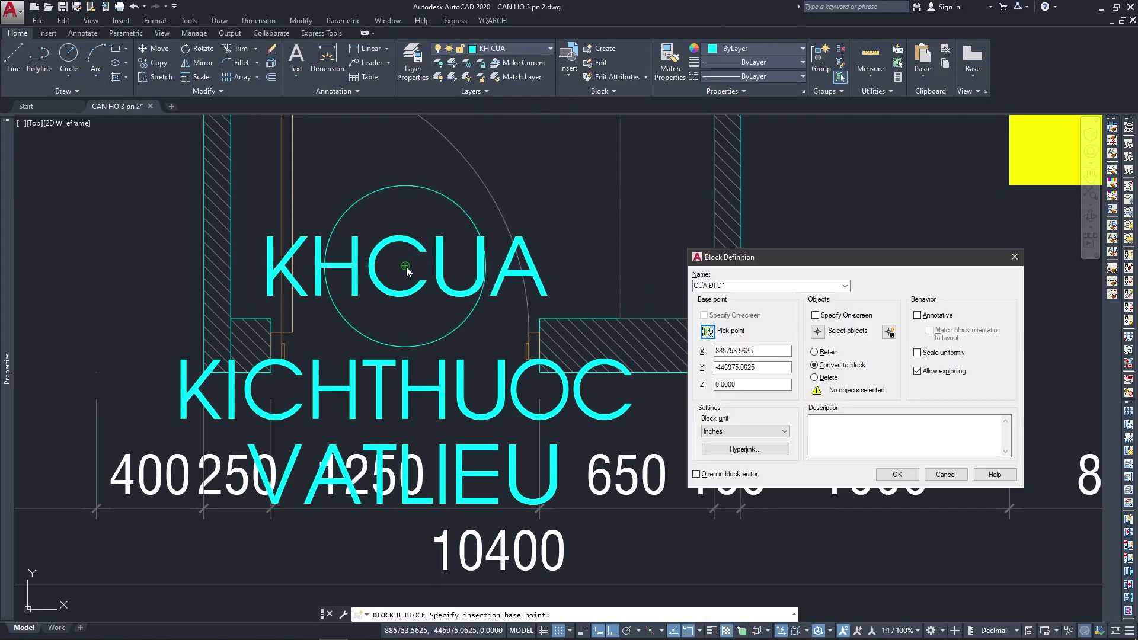
pyautogui.click(818, 332)
pyautogui.moveTo(534, 178)
pyautogui.mouseDown()
pyautogui.moveTo(457, 359)
pyautogui.moveTo(332, 409)
pyautogui.mouseUp()
pyautogui.moveTo(569, 457); pyautogui.dragTo(623, 217)
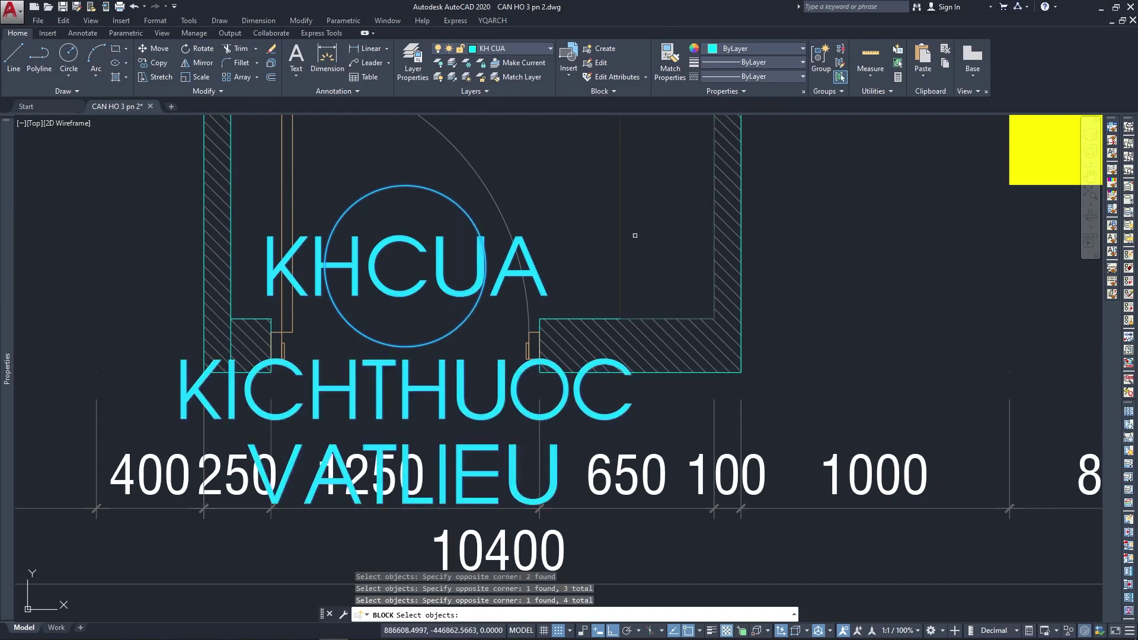
pyautogui.press('Return')
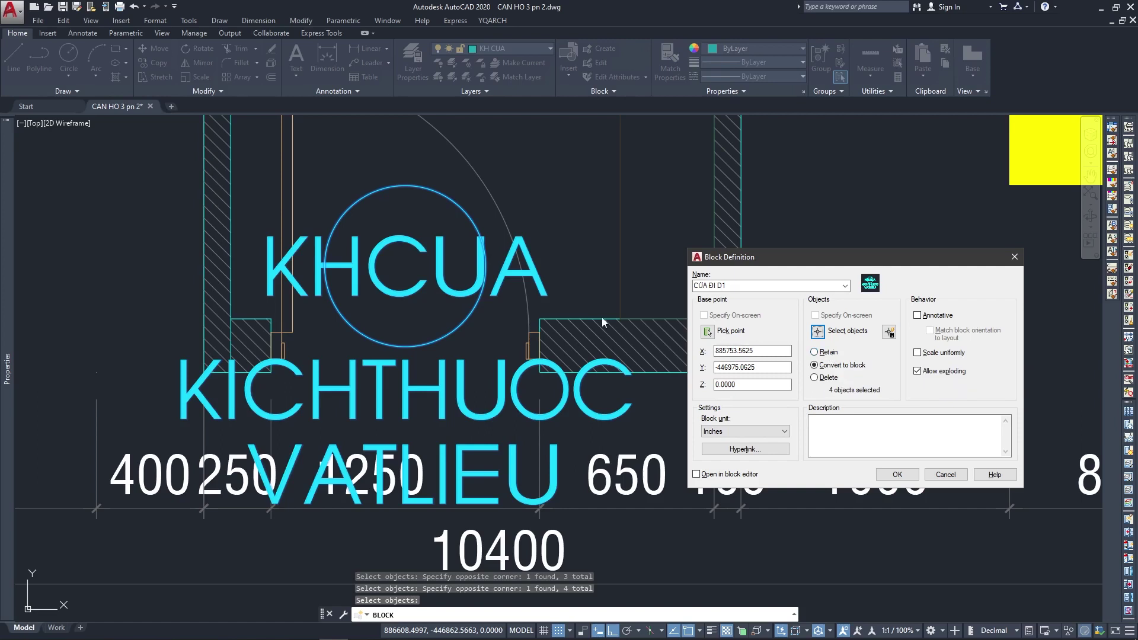
pyautogui.click(944, 474)
# Copy the four-object door tag to a spot on its left with CP.
pyautogui.press('Escape')
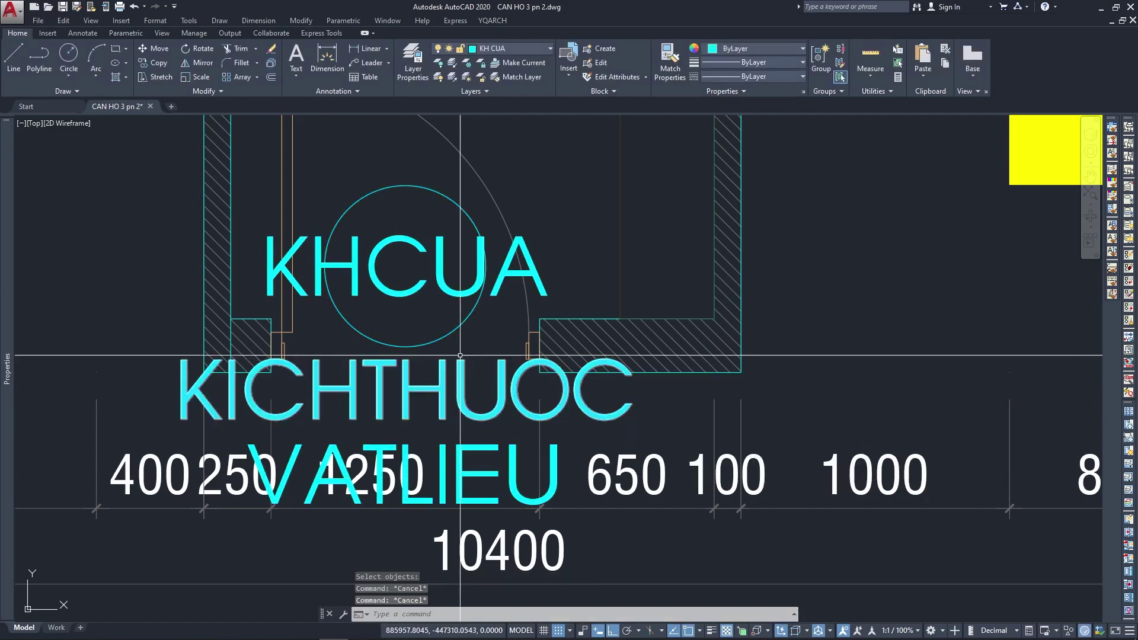
pyautogui.write('cp')
pyautogui.press('Return')
pyautogui.click(452, 174)
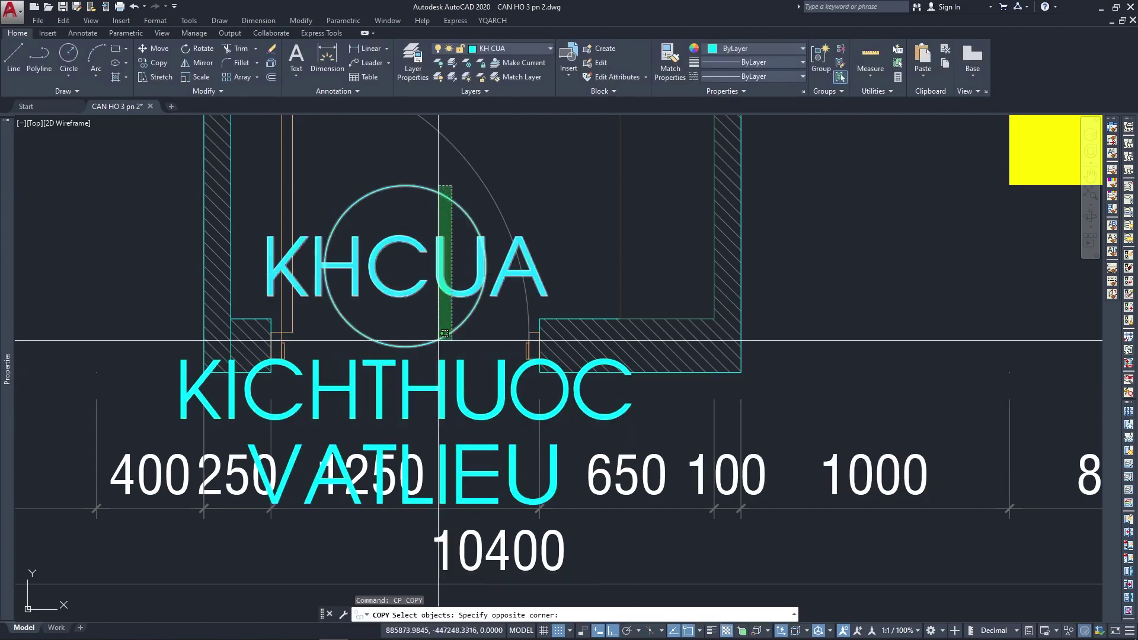
pyautogui.click(424, 450)
pyautogui.scroll(-4, 445, 455)
pyautogui.moveTo(476, 276); pyautogui.dragTo(559, 300, button='middle')
pyautogui.press('Return')
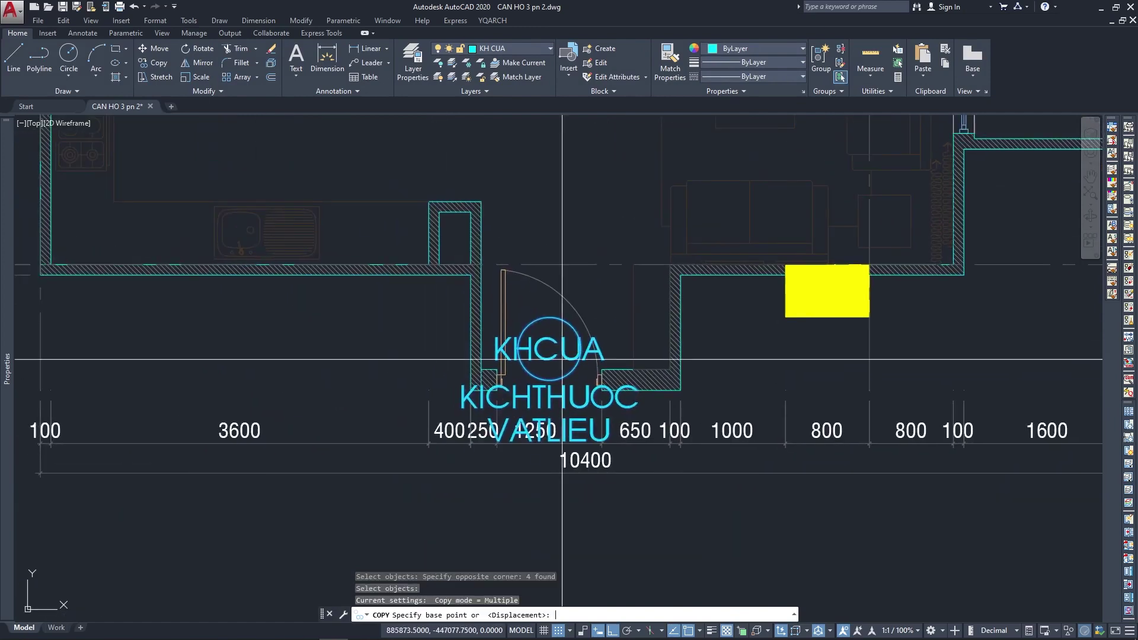
pyautogui.click(559, 358)
pyautogui.scroll(5, 562, 376)
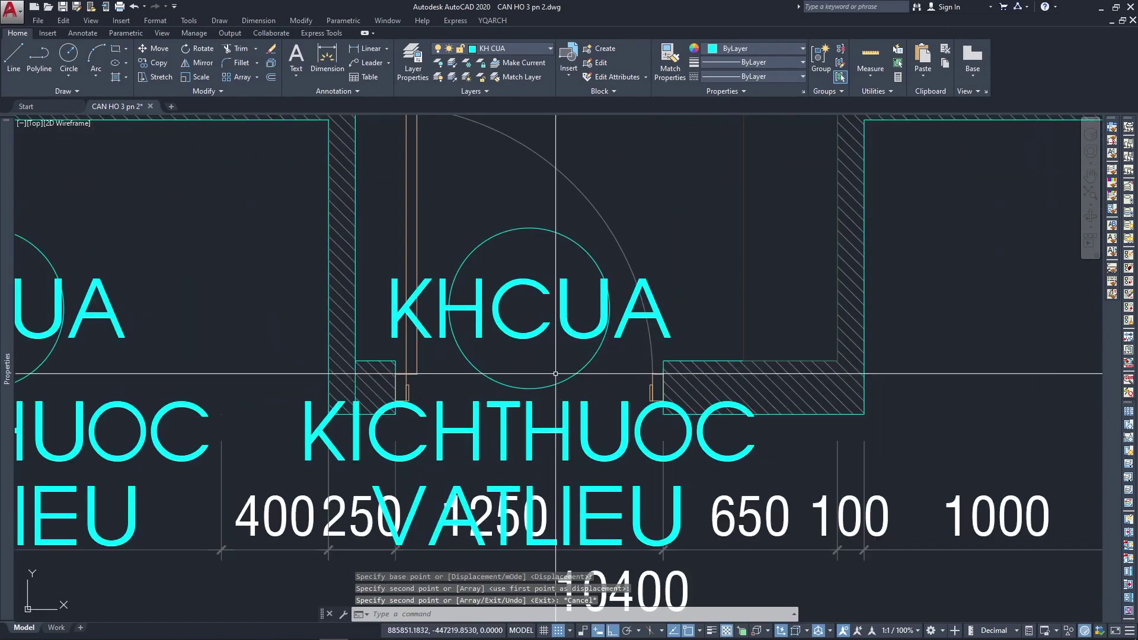
pyautogui.press('Escape')
# Define block CỬA ĐI D1 based at the circle centre, selecting the circle and three attributes.
pyautogui.write('b')
pyautogui.press('Return')
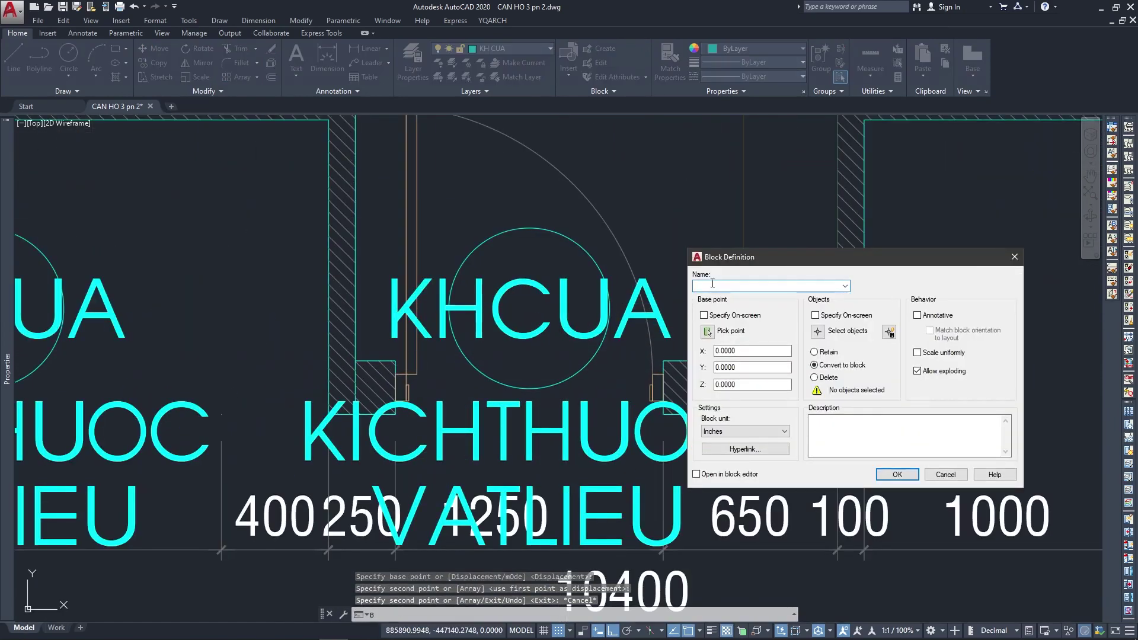
pyautogui.write('CỬ')
pyautogui.write('A ĐI D')
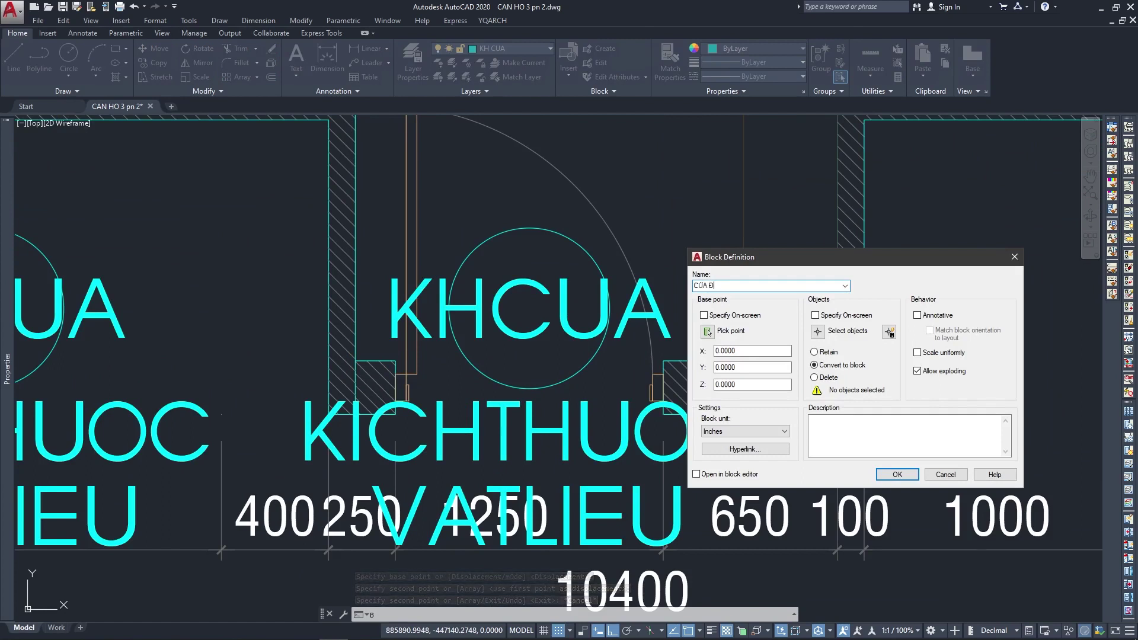
pyautogui.write('1')
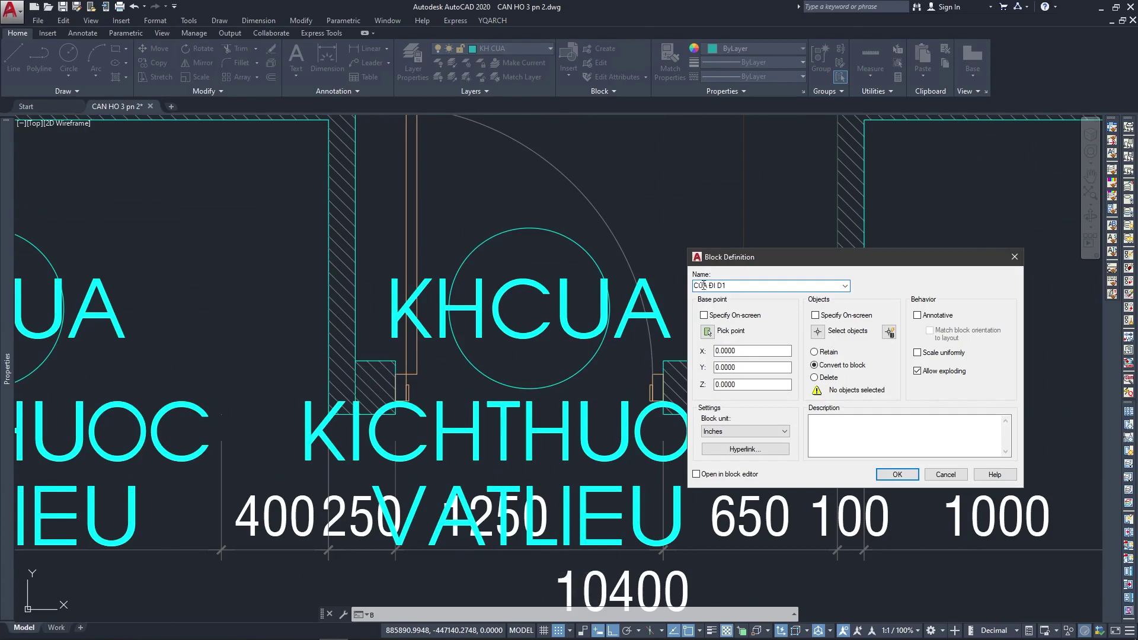
pyautogui.click(707, 331)
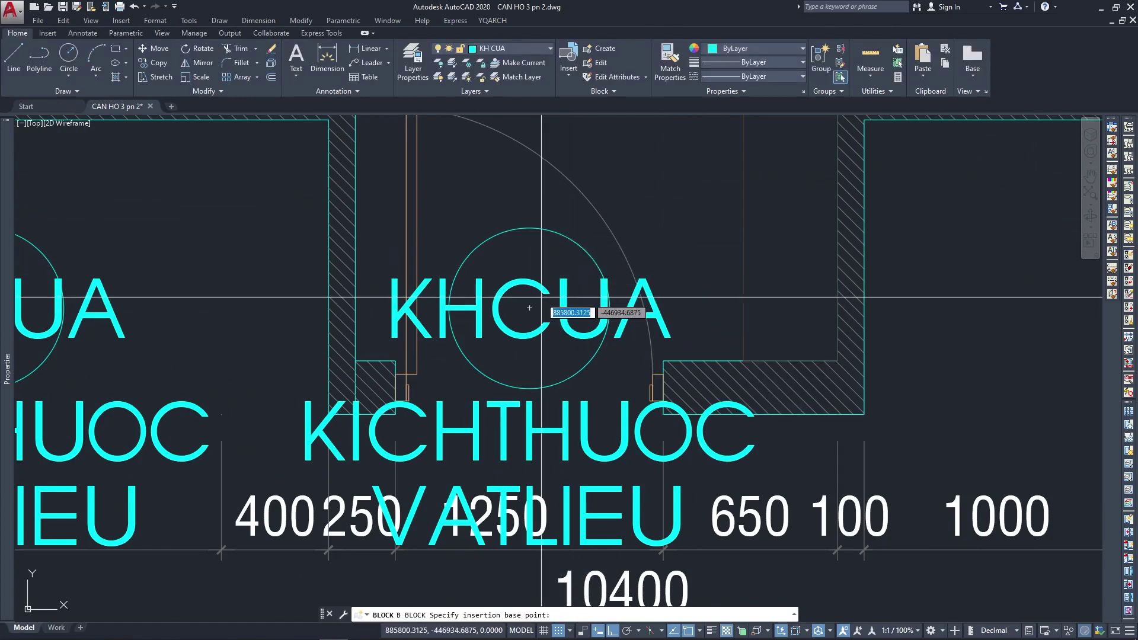
pyautogui.click(529, 308)
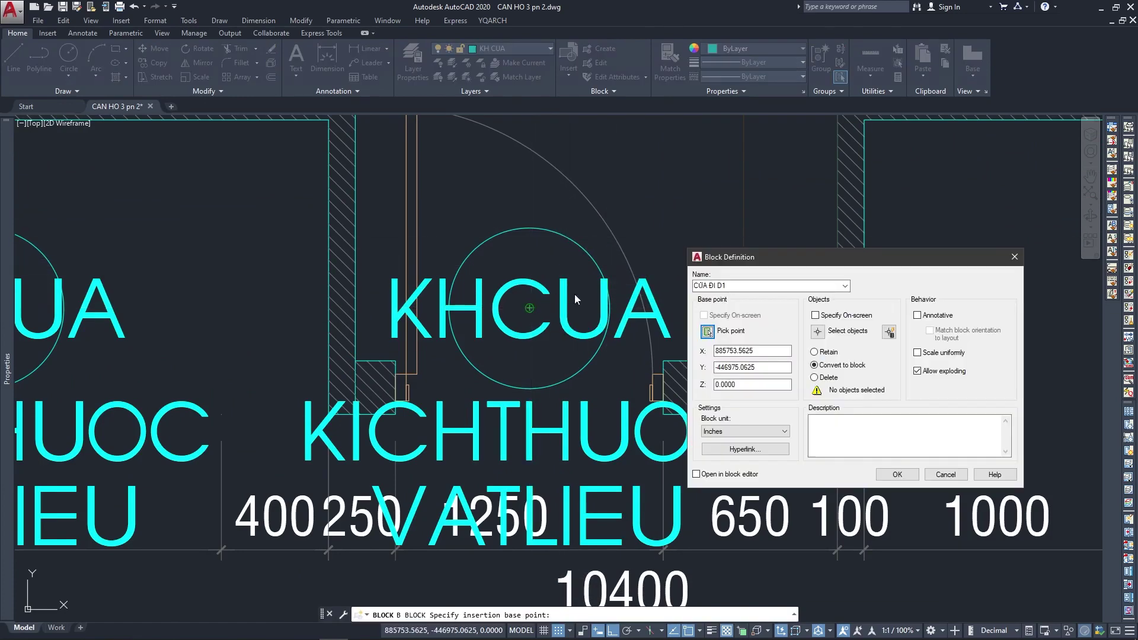
pyautogui.click(817, 331)
pyautogui.click(525, 206)
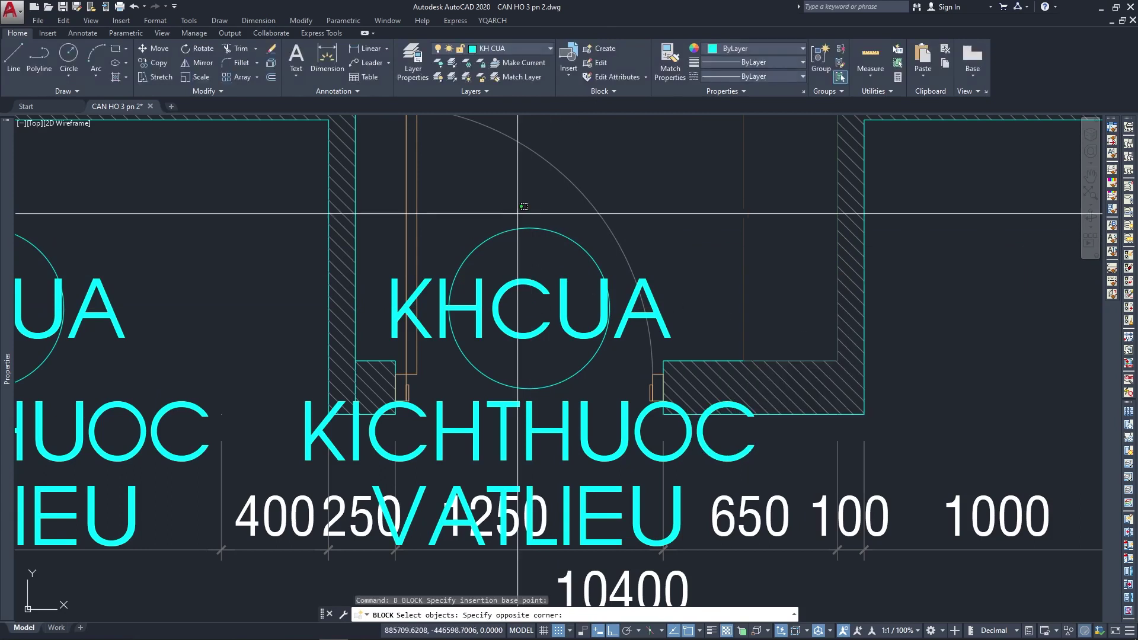
pyautogui.click(511, 308)
pyautogui.click(609, 462)
pyautogui.click(599, 492)
pyautogui.click(604, 470)
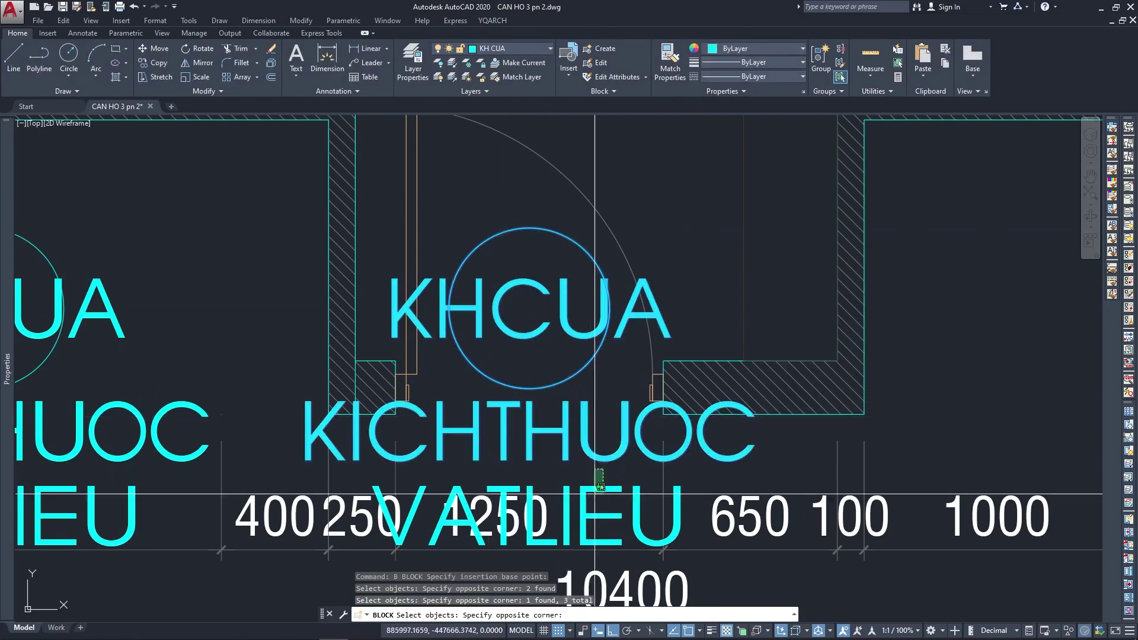
pyautogui.press('Return')
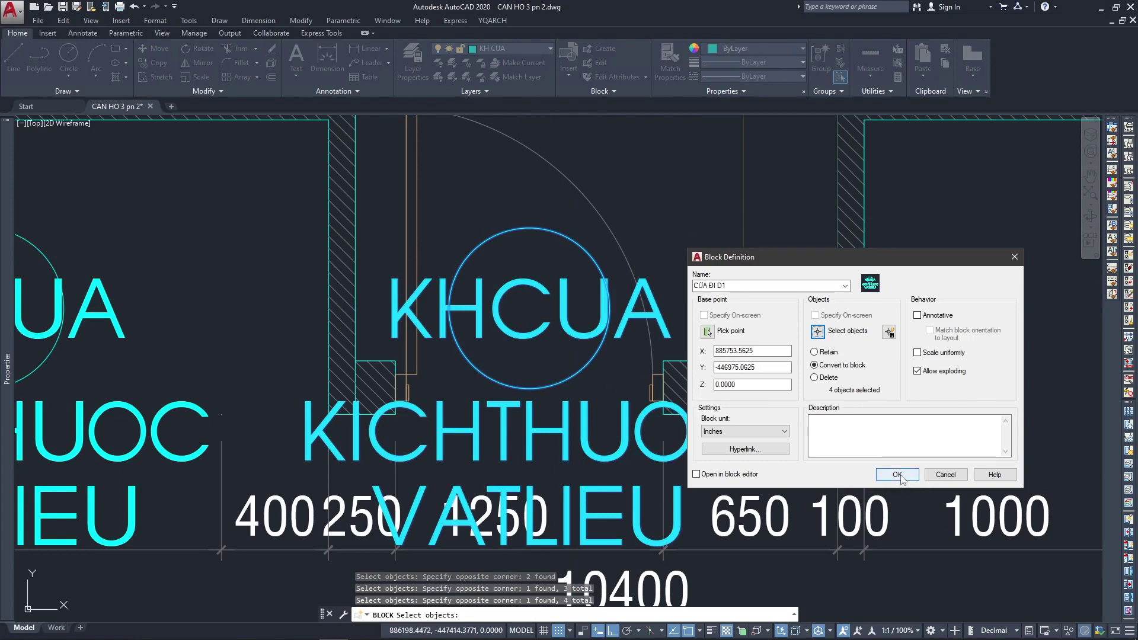
# Create the CỬA ĐI D1 block and accept its D1 tag values.
pyautogui.click(897, 475)
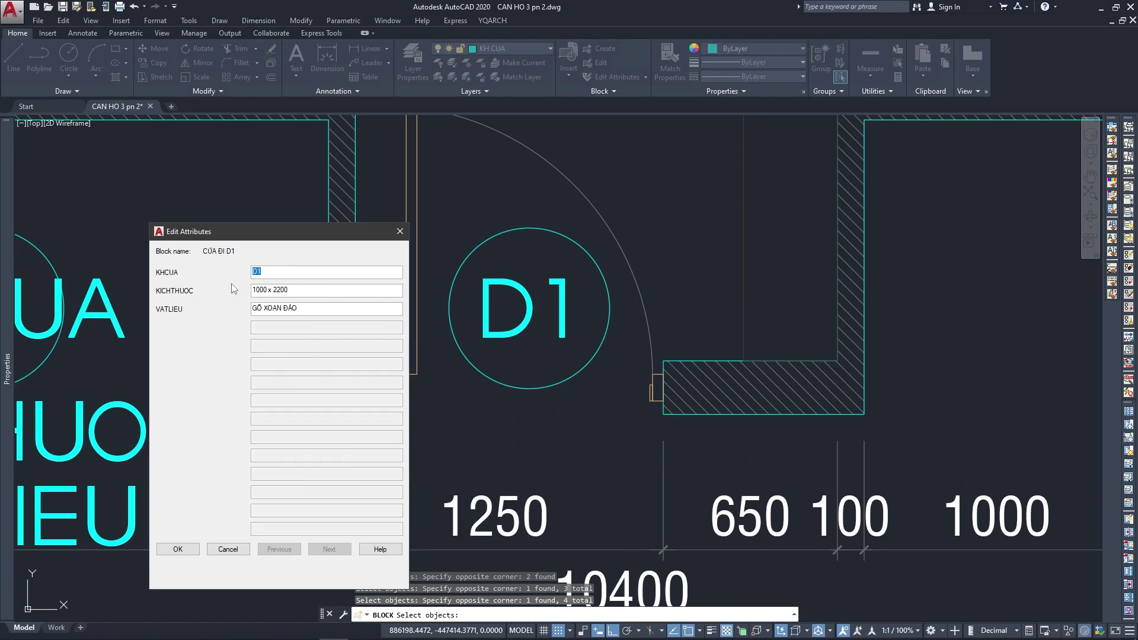
pyautogui.click(178, 549)
pyautogui.scroll(-2, 480, 299)
pyautogui.scroll(-2, 514, 417)
pyautogui.scroll(-3, 514, 416)
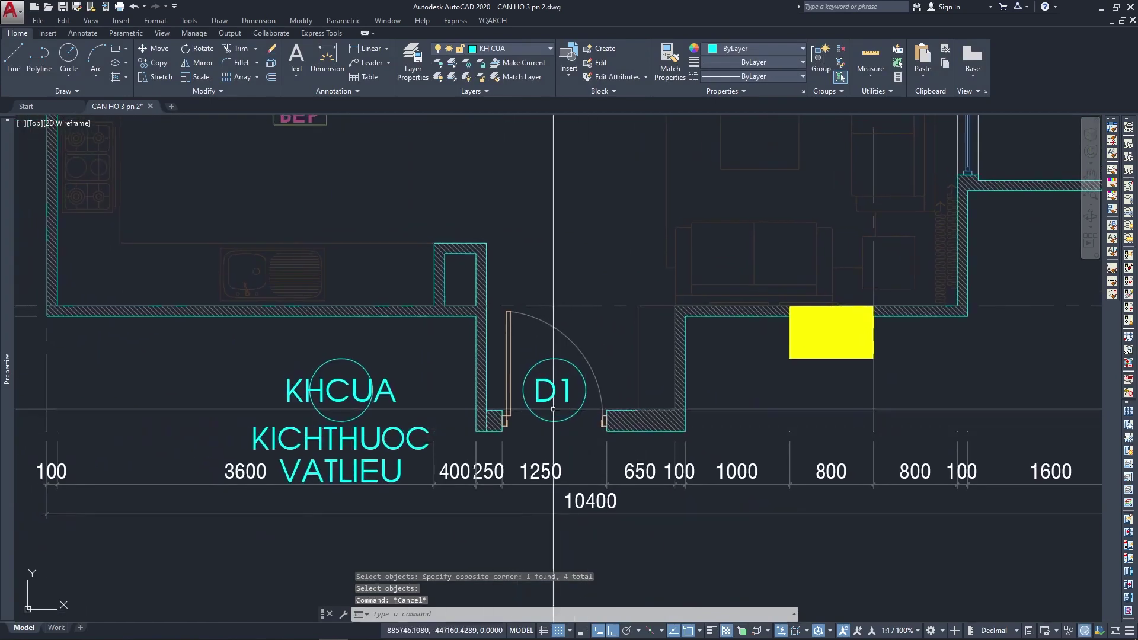
# Move the attribute tag up between the kitchen and living room with Ortho off.
pyautogui.press('Escape')
pyautogui.press('Escape')
pyautogui.moveTo(468, 403)
pyautogui.mouseDown(button='middle')
pyautogui.moveTo(532, 450)
pyautogui.moveTo(541, 417)
pyautogui.mouseUp(button='middle')
pyautogui.write('m')
pyautogui.press('Return')
pyautogui.click(491, 391)
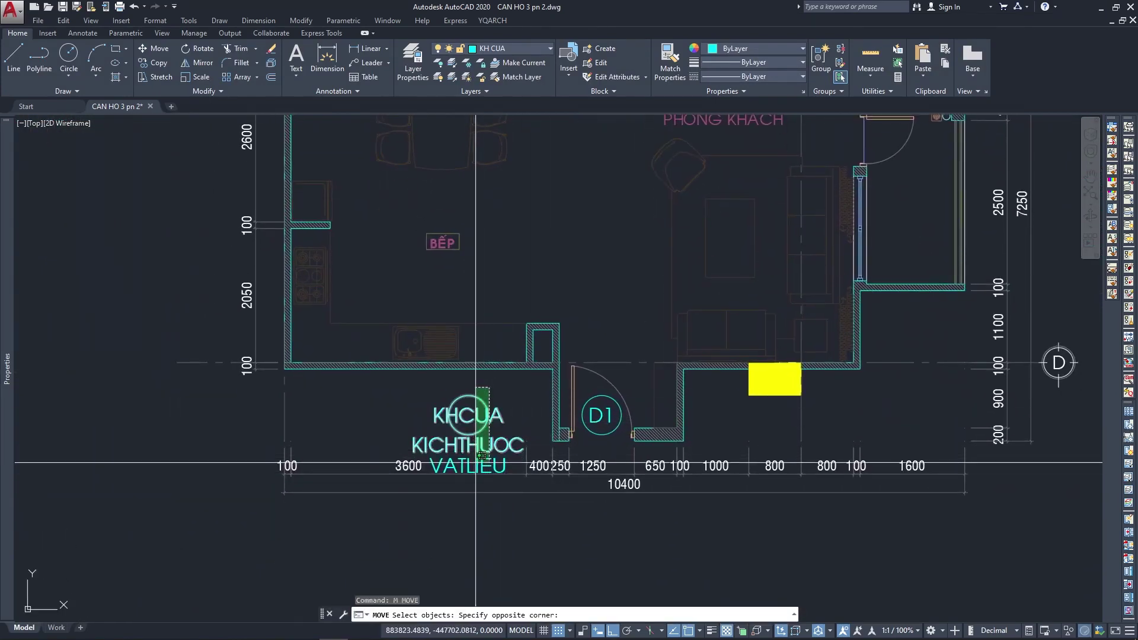
pyautogui.click(415, 468)
pyautogui.press('Return')
pyautogui.click(472, 423)
pyautogui.press('F8')
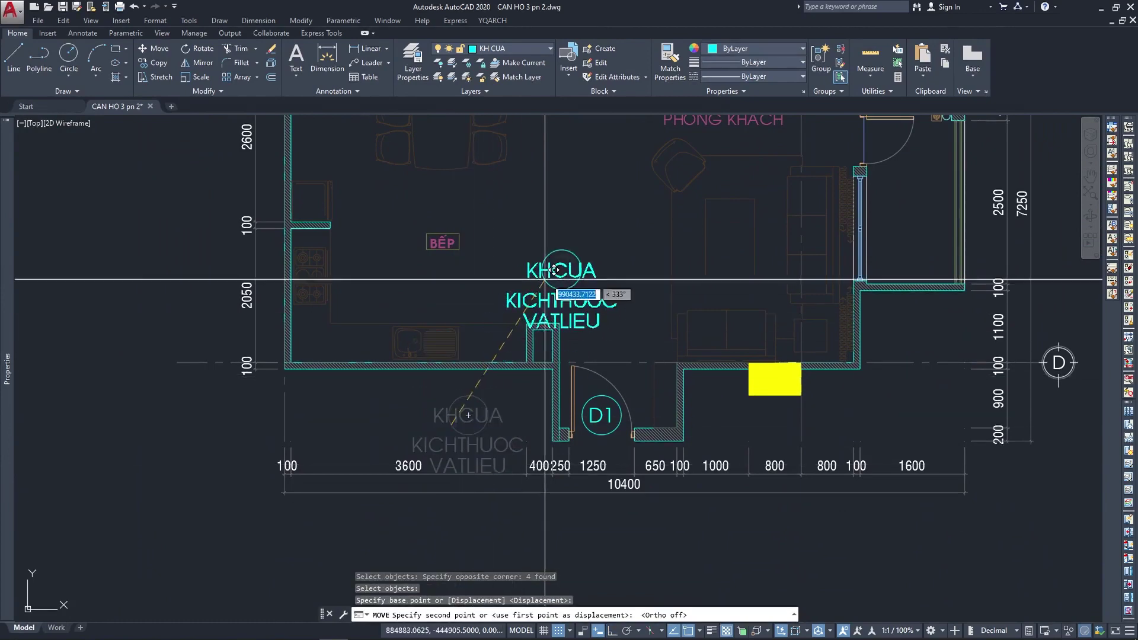
pyautogui.moveTo(568, 265); pyautogui.dragTo(552, 402, button='middle')
pyautogui.click(576, 354)
pyautogui.press('Escape')
# Copy the attribute tag to the doorway between TOILET 2 and PN 3.
pyautogui.moveTo(574, 318); pyautogui.dragTo(683, 364, button='middle')
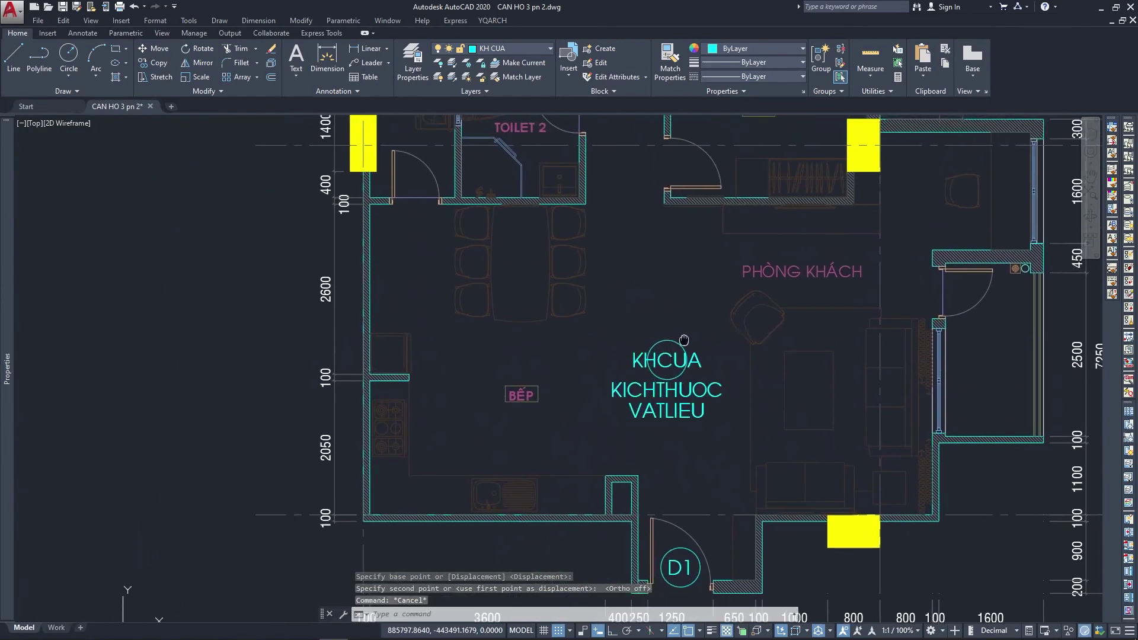
pyautogui.moveTo(677, 399); pyautogui.dragTo(678, 398, button='middle')
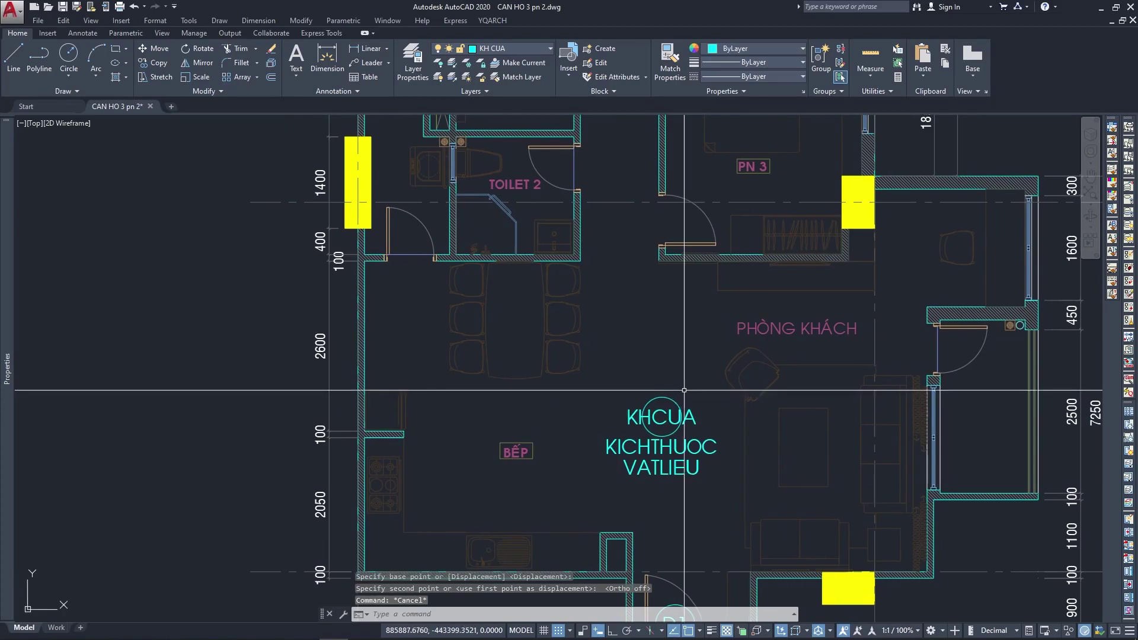
pyautogui.write('cp')
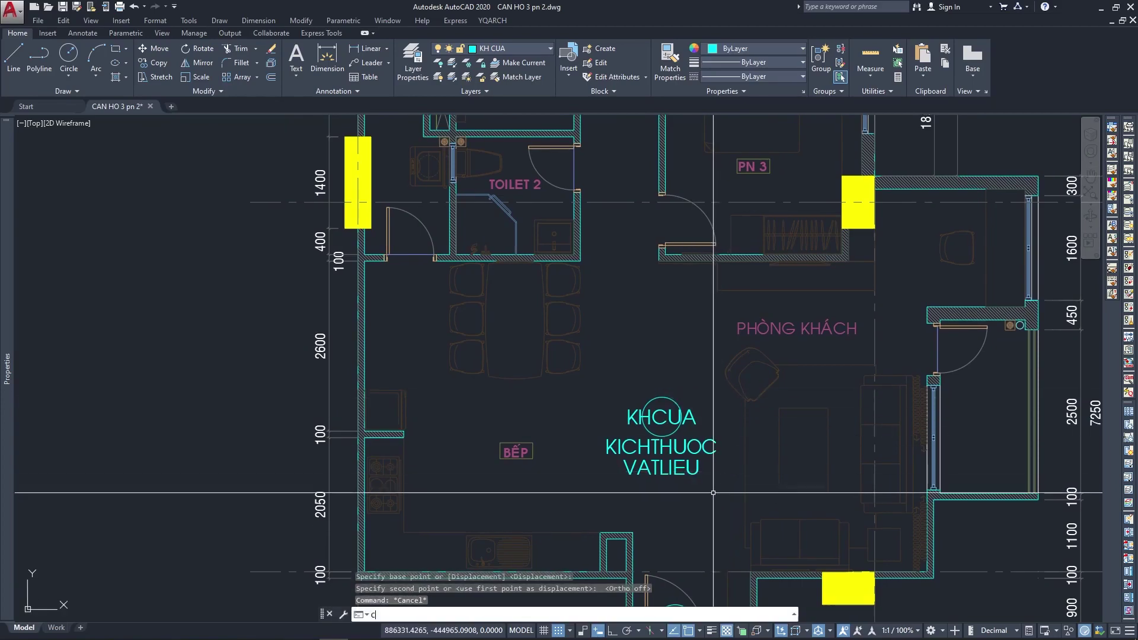
pyautogui.press('Return')
pyautogui.click(703, 486)
pyautogui.click(644, 406)
pyautogui.press('Return')
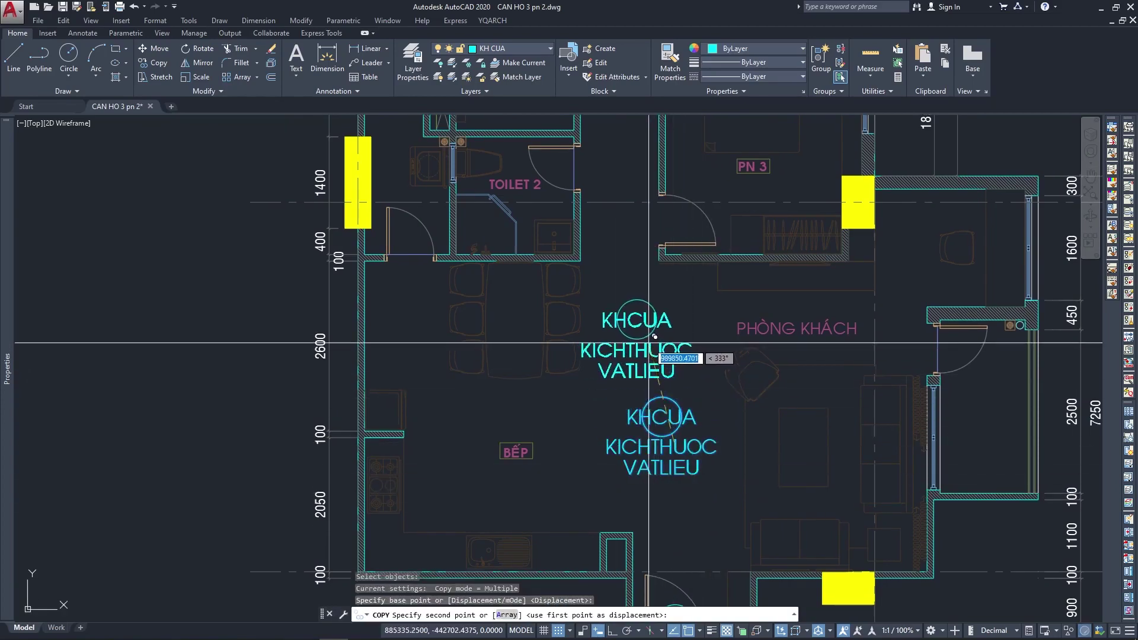
pyautogui.scroll(-2, 648, 333)
pyautogui.scroll(5, 616, 352)
pyautogui.scroll(2, 611, 352)
pyautogui.moveTo(611, 351); pyautogui.dragTo(631, 467, button='middle')
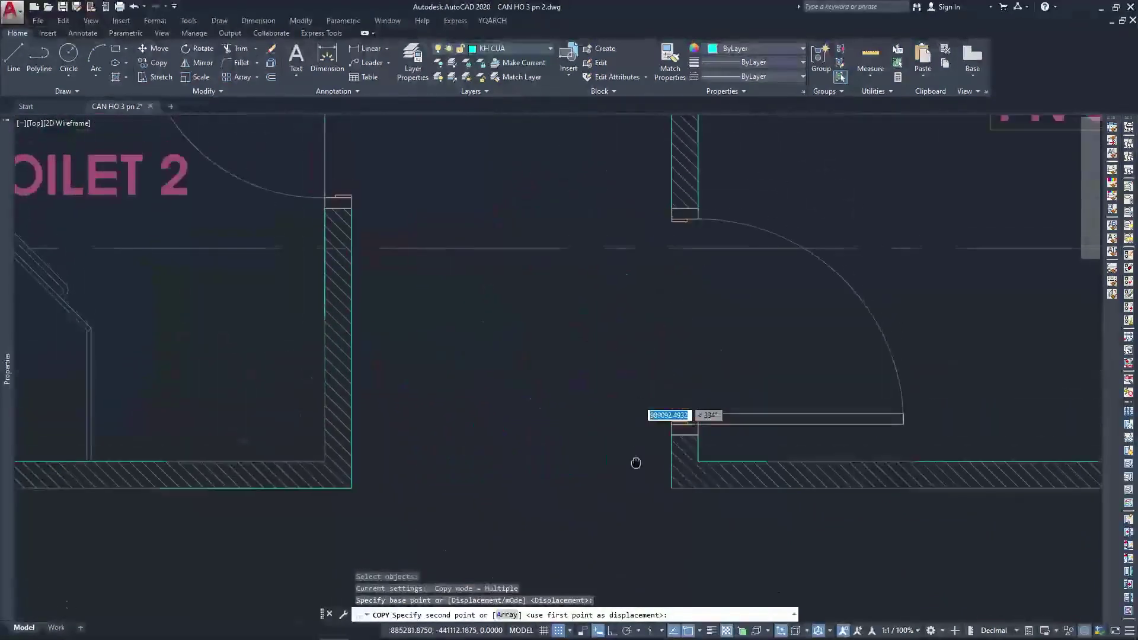
pyautogui.scroll(-2, 783, 420)
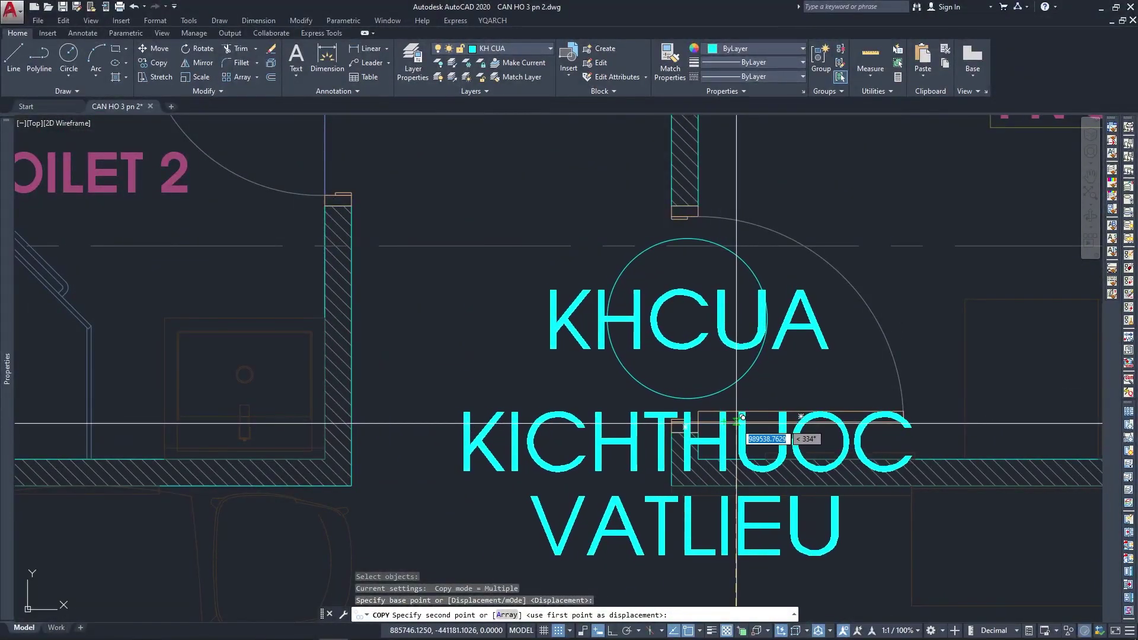
pyautogui.click(764, 418)
pyautogui.press('Escape')
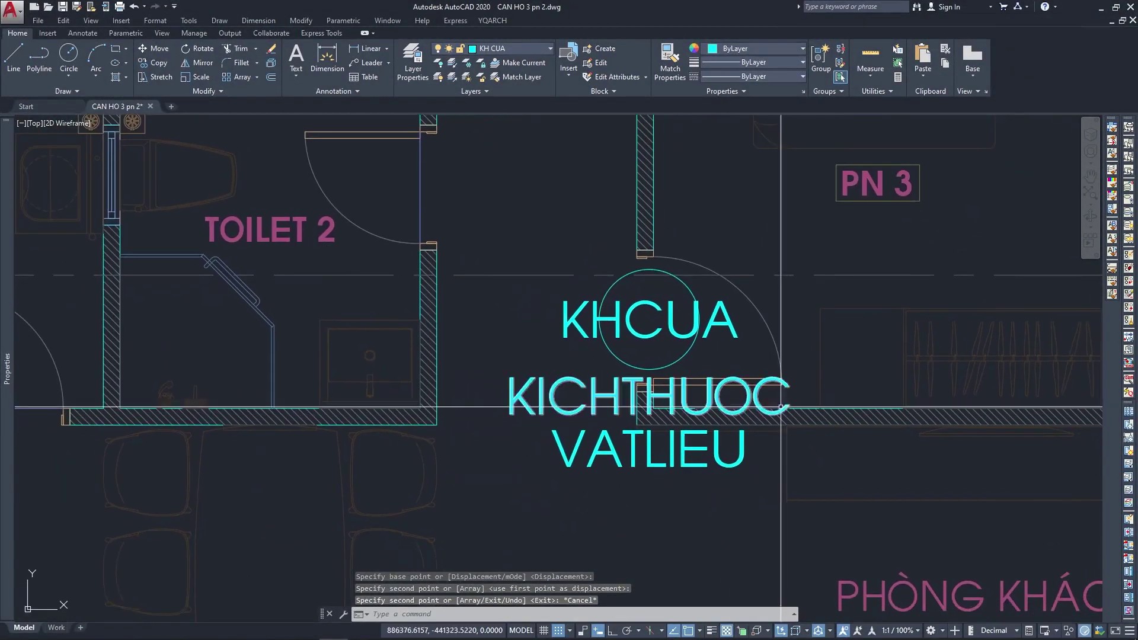
# Start a second block definition with the B command.
pyautogui.press('Escape')
pyautogui.scroll(3, 636, 380)
pyautogui.write('b')
pyautogui.press('Return')
pyautogui.write('C0')
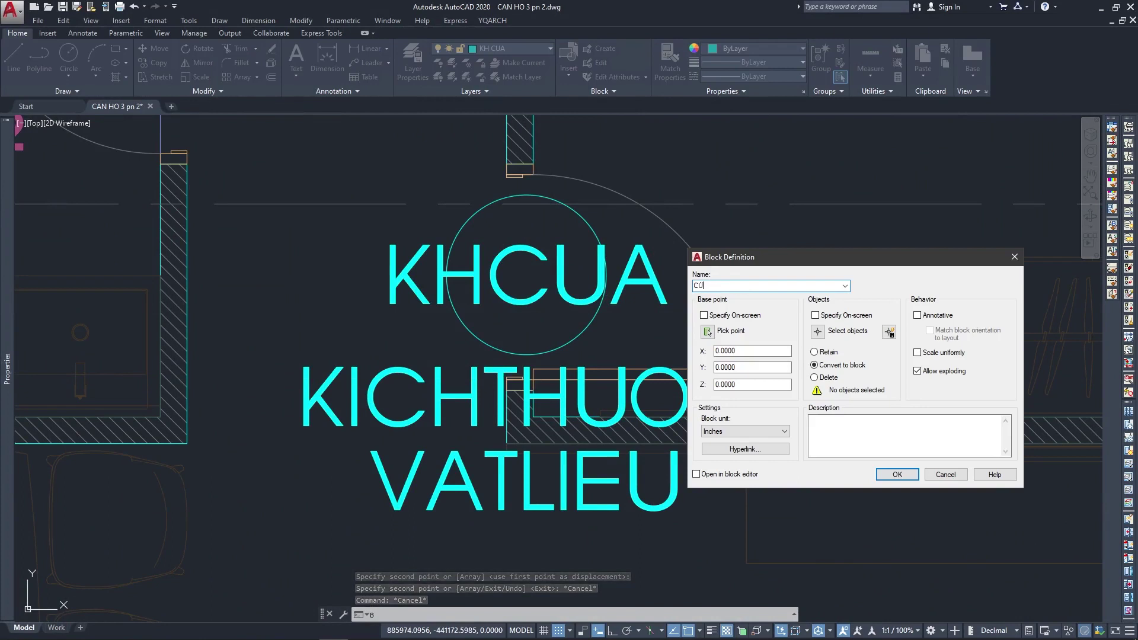
# Cancel the block definition and review the KHCUA attribute definition's default.
pyautogui.write('CỬA ĐID2')
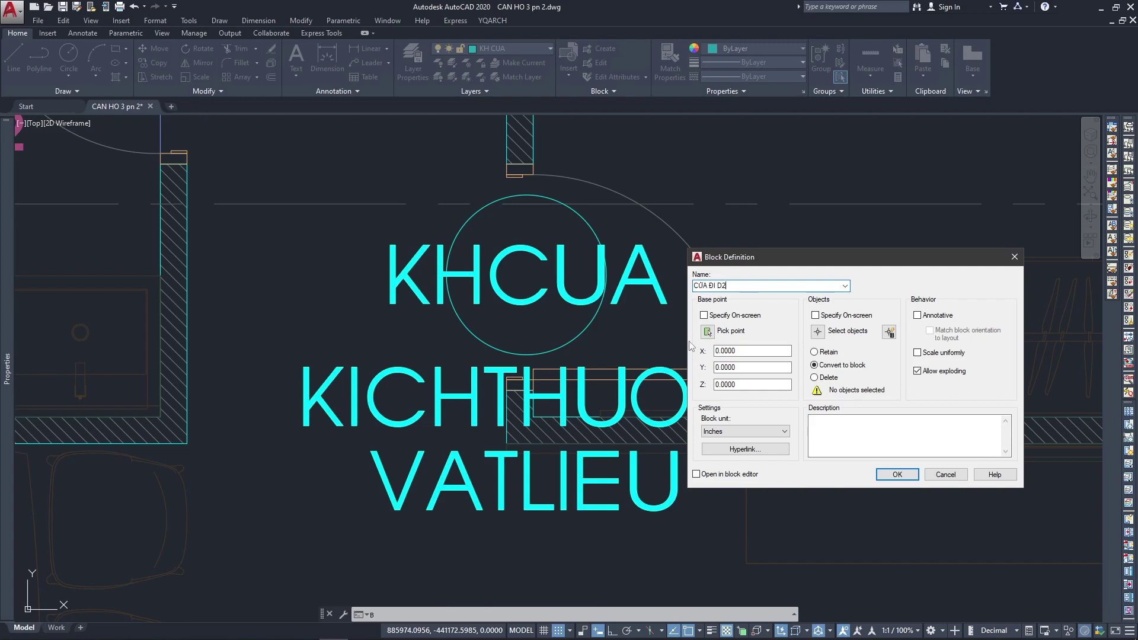
pyautogui.press('Escape')
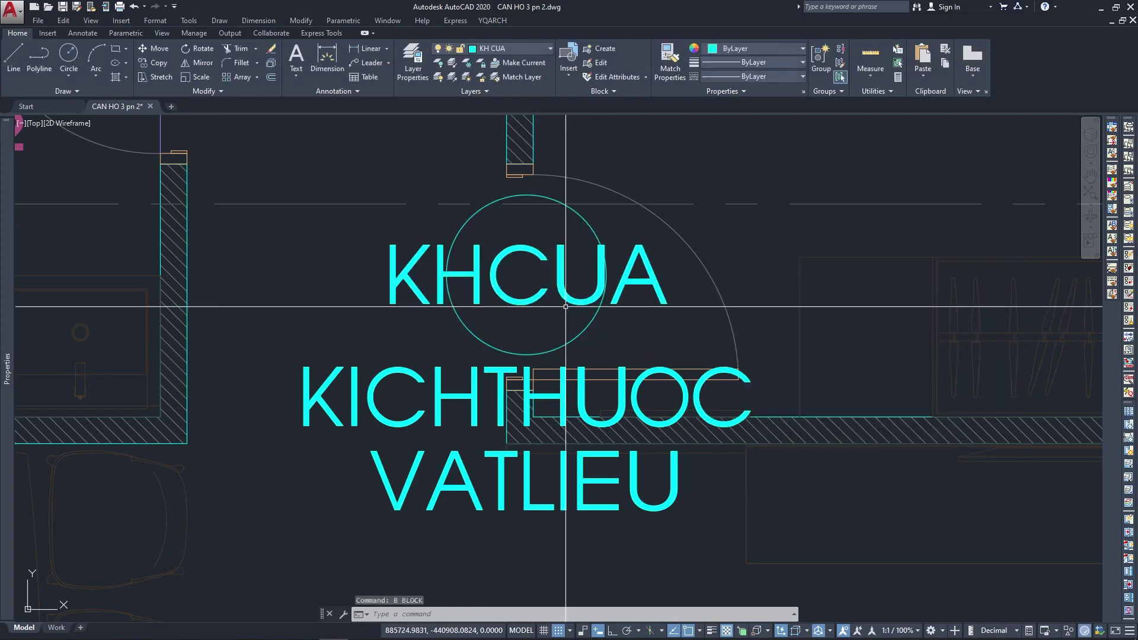
pyautogui.doubleClick(565, 300)
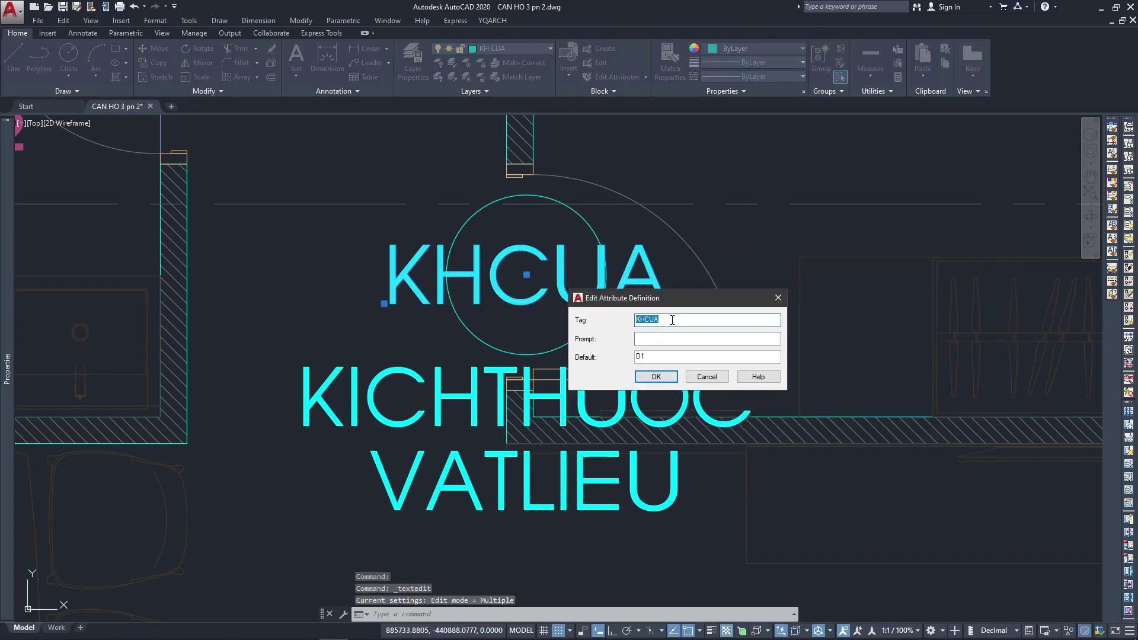
pyautogui.click(660, 358)
pyautogui.click(657, 377)
pyautogui.press('Escape')
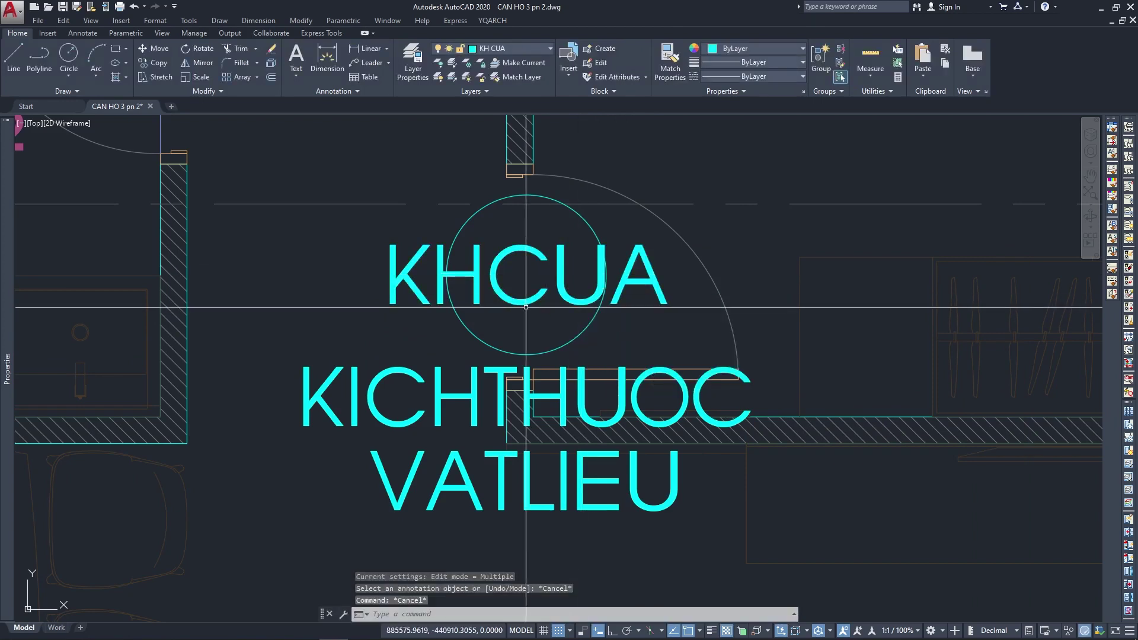
pyautogui.press('Escape')
# Measure the door opening with DIST, reading 850.
pyautogui.write('di')
pyautogui.press('Return')
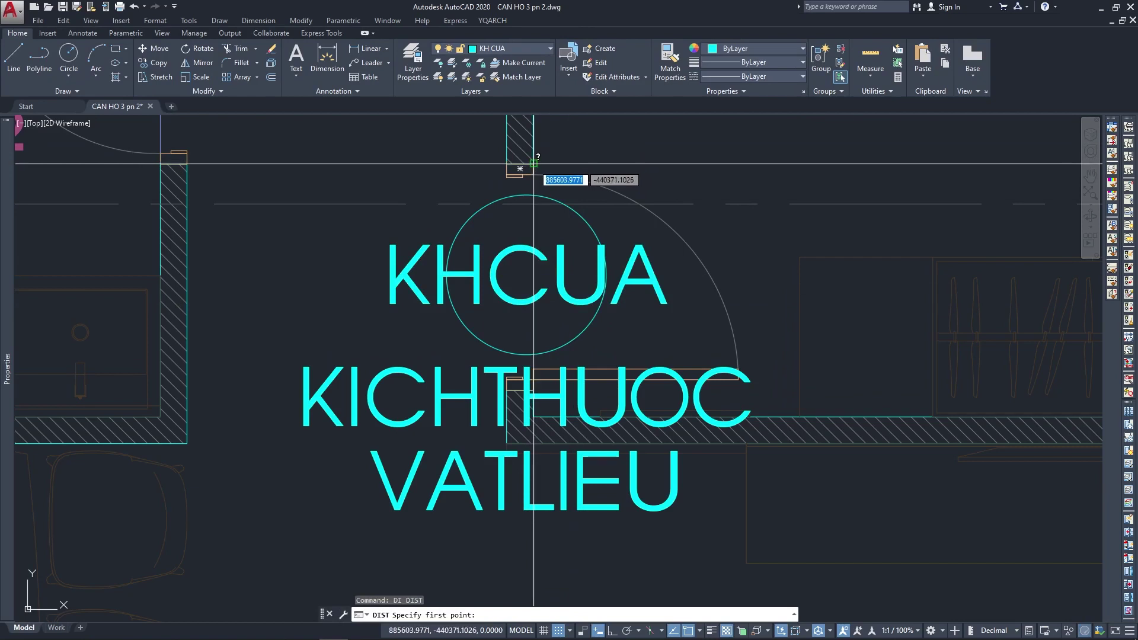
pyautogui.click(521, 169)
pyautogui.click(540, 386)
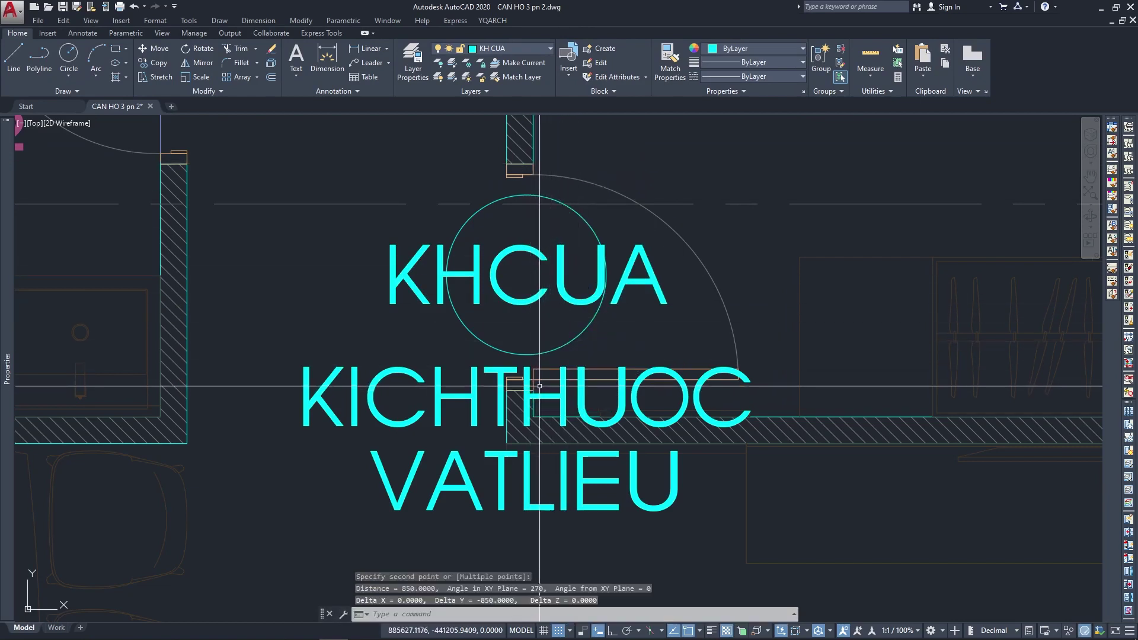
pyautogui.press('Escape')
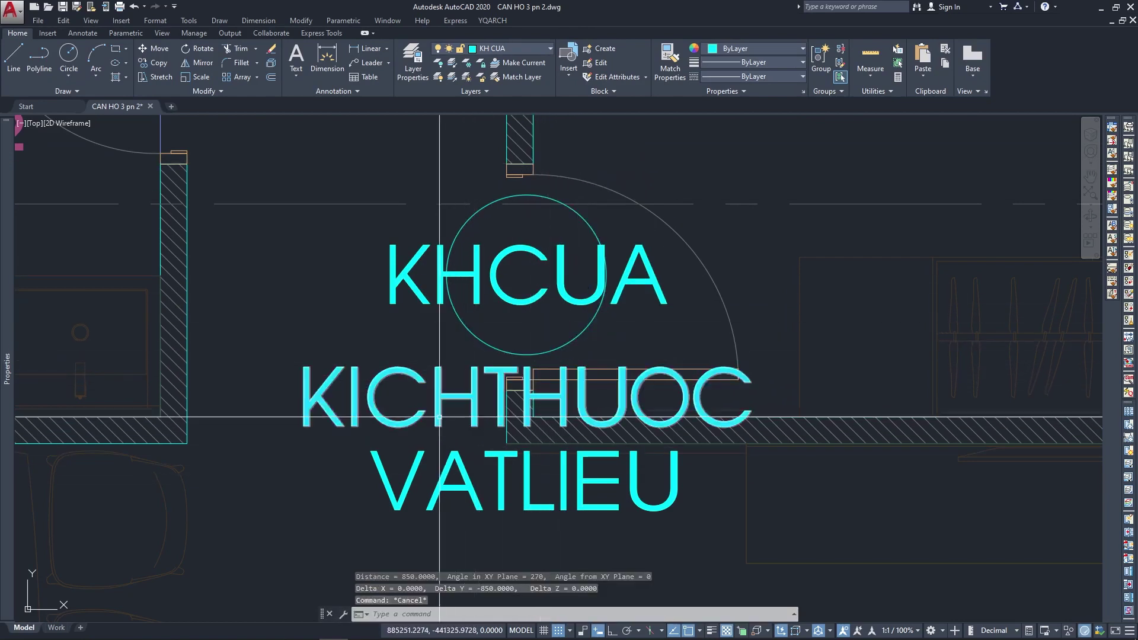
# Set the KICHTHUOC default to 850 x 2200 and keep VATLIEU as GỖ XOAN ĐÀO.
pyautogui.doubleClick(436, 402)
pyautogui.click(649, 356)
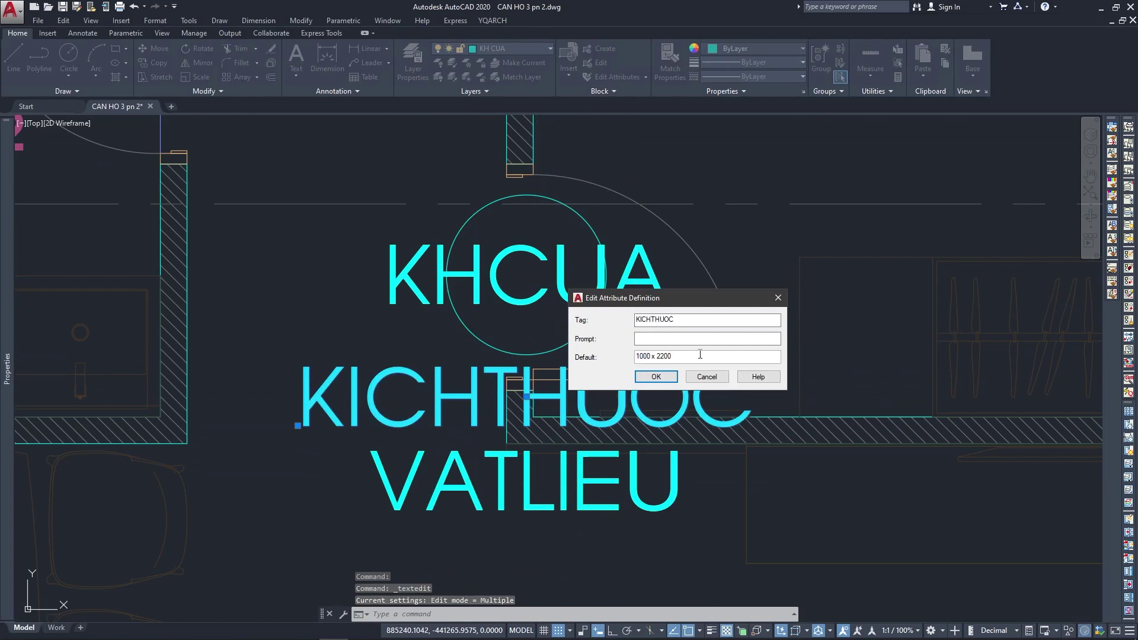
pyautogui.press('BackSpace')
pyautogui.write('85')
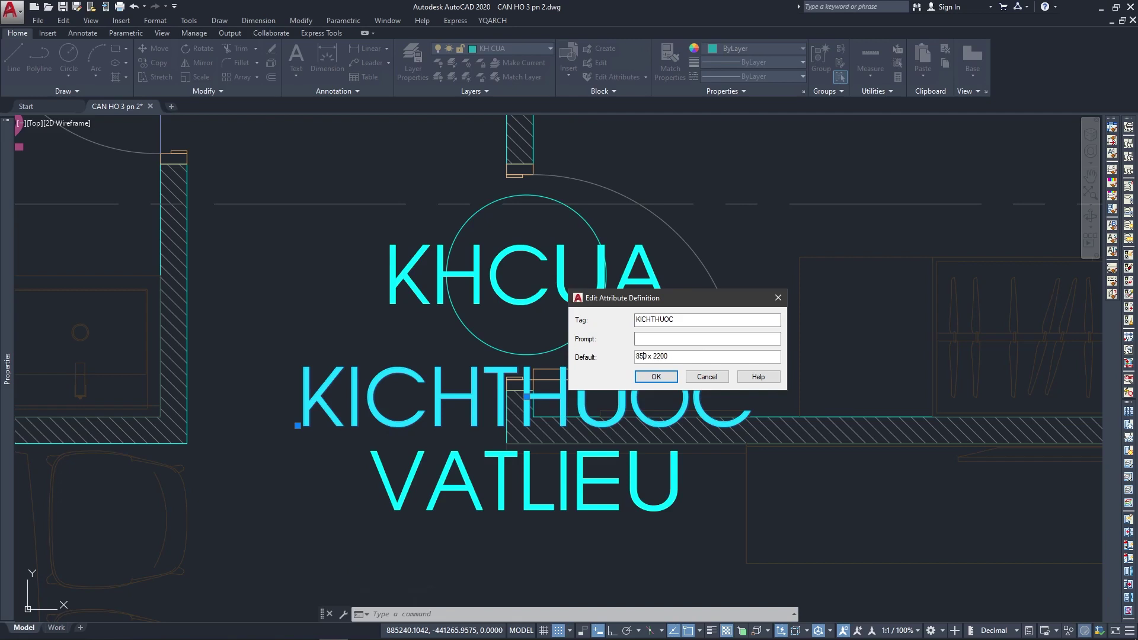
pyautogui.click(656, 377)
pyautogui.press('Escape')
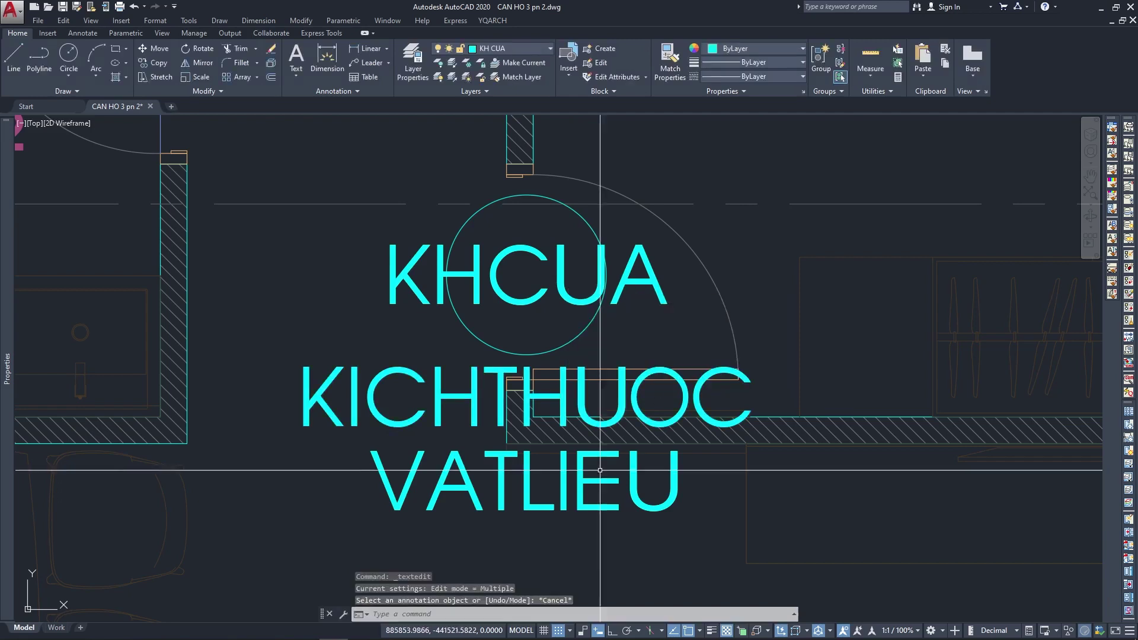
pyautogui.doubleClick(507, 475)
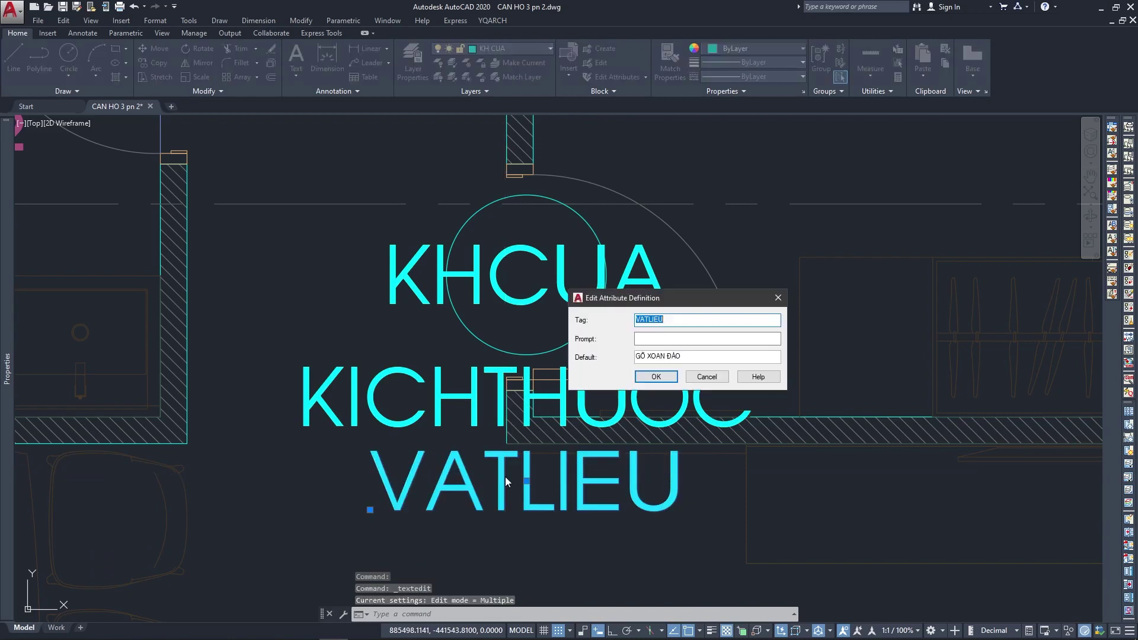
pyautogui.click(659, 380)
pyautogui.press('Escape')
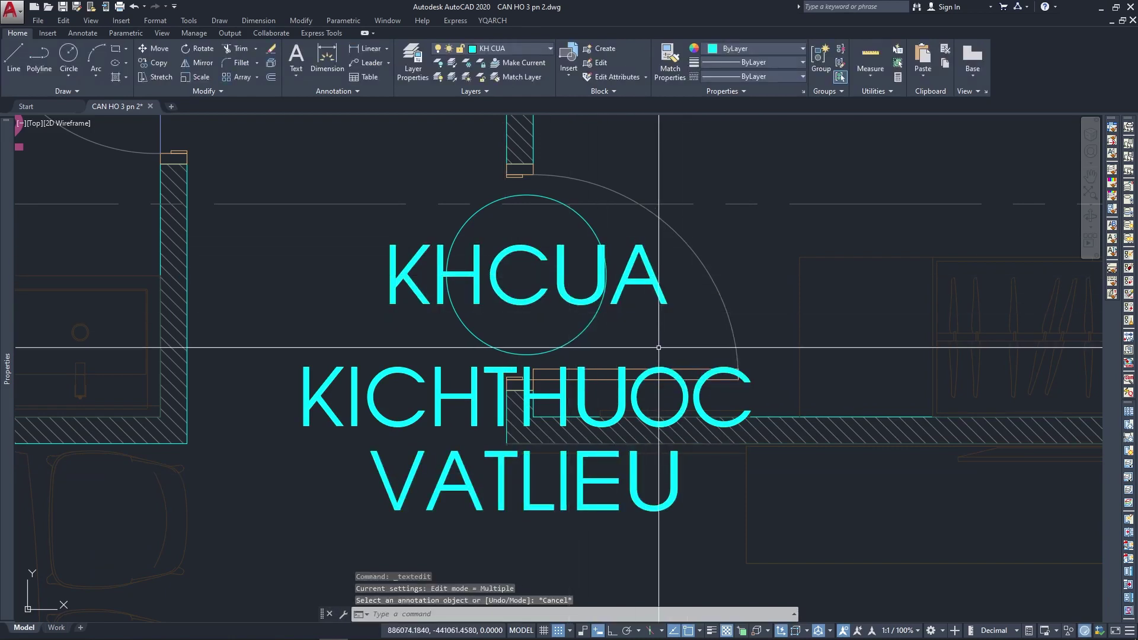
# Name the new block CỬA P.NGỦ D2 and set its base point at the circle centre.
pyautogui.write('B')
pyautogui.press('Return')
pyautogui.write('CU')
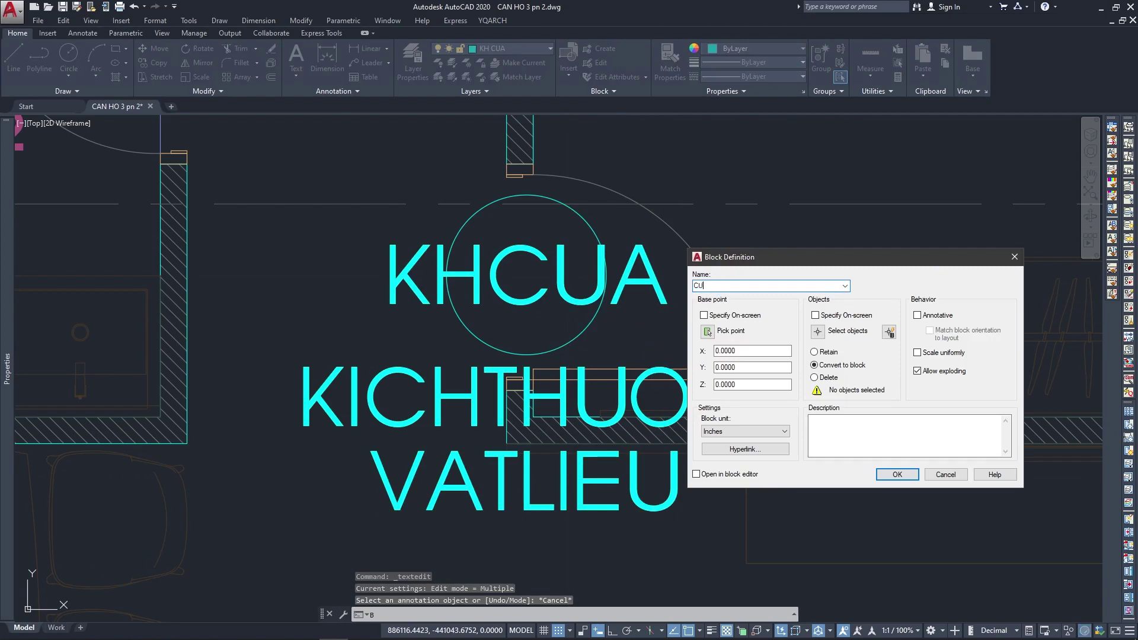
pyautogui.write('A P.NGỦ D2')
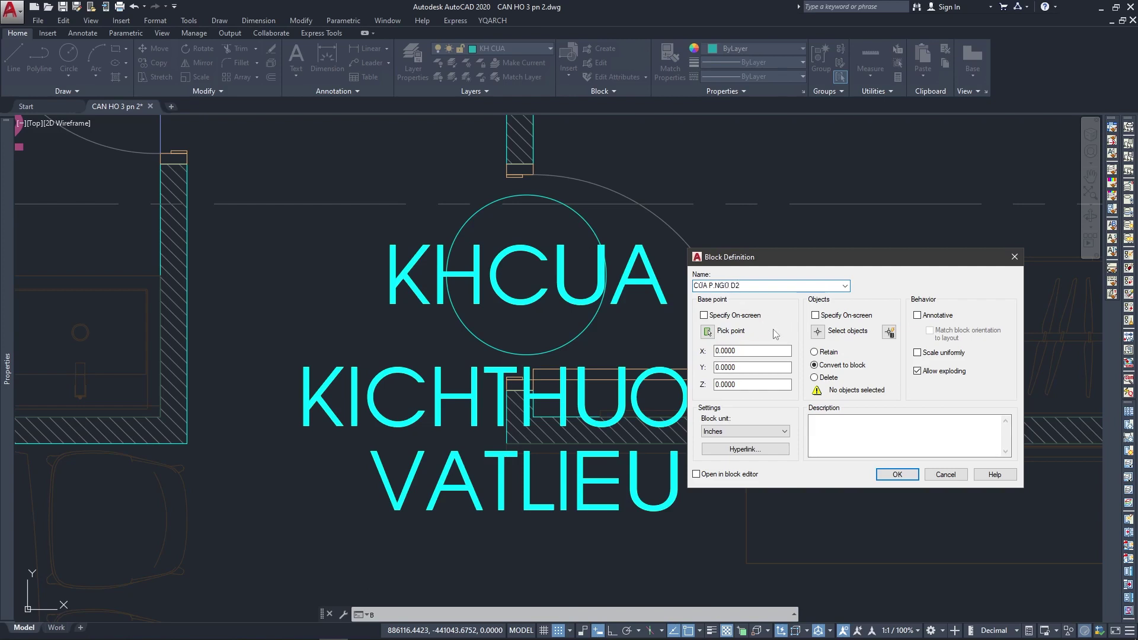
pyautogui.click(707, 331)
pyautogui.click(526, 274)
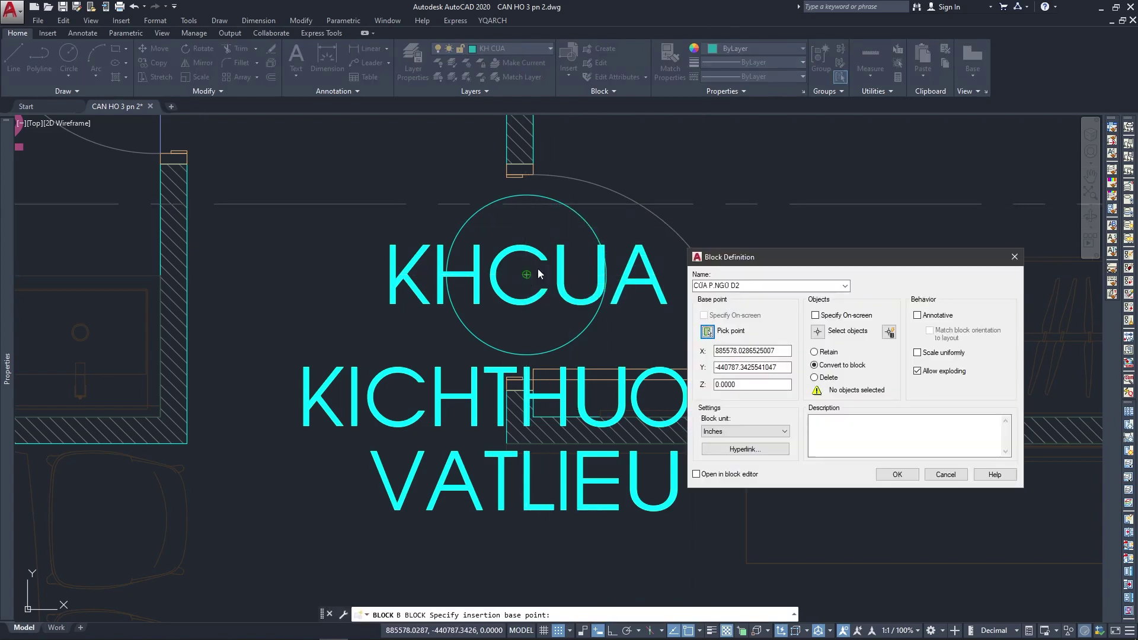
# Include the circle and three attributes, create the block, and accept the D2 values.
pyautogui.click(821, 332)
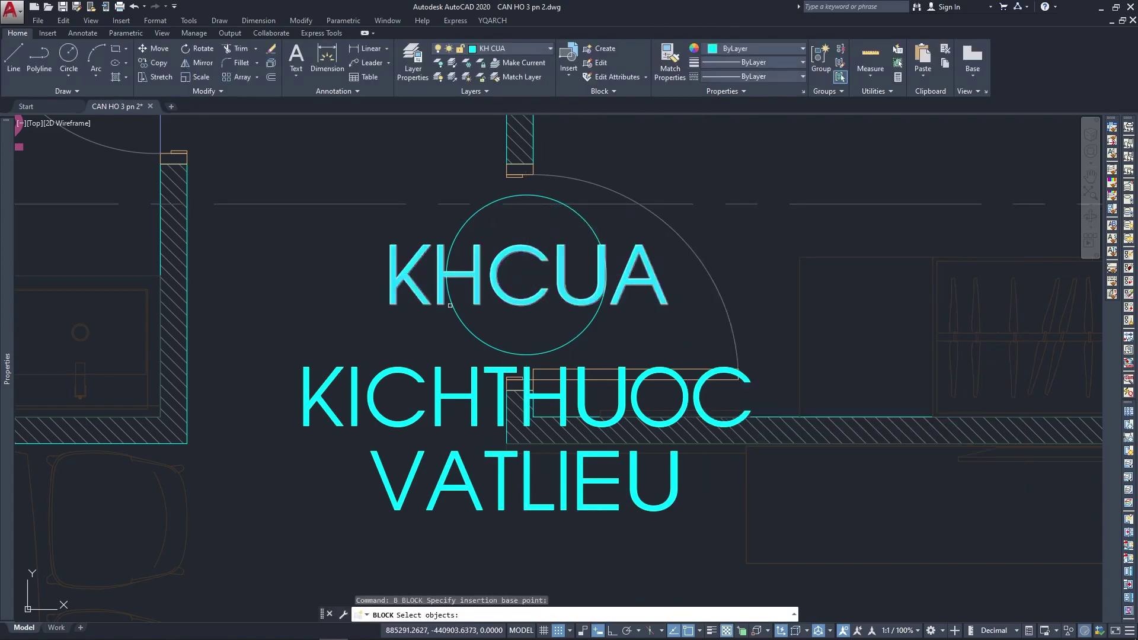
pyautogui.click(483, 237)
pyautogui.click(380, 314)
pyautogui.click(418, 368)
pyautogui.click(312, 544)
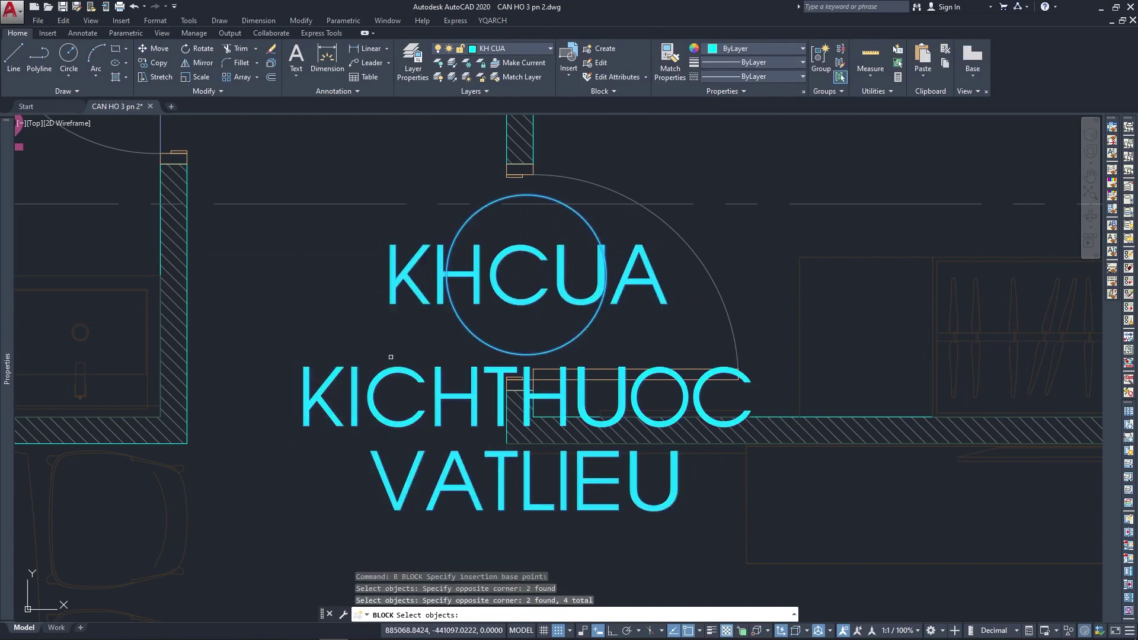
pyautogui.press('Return')
pyautogui.click(895, 475)
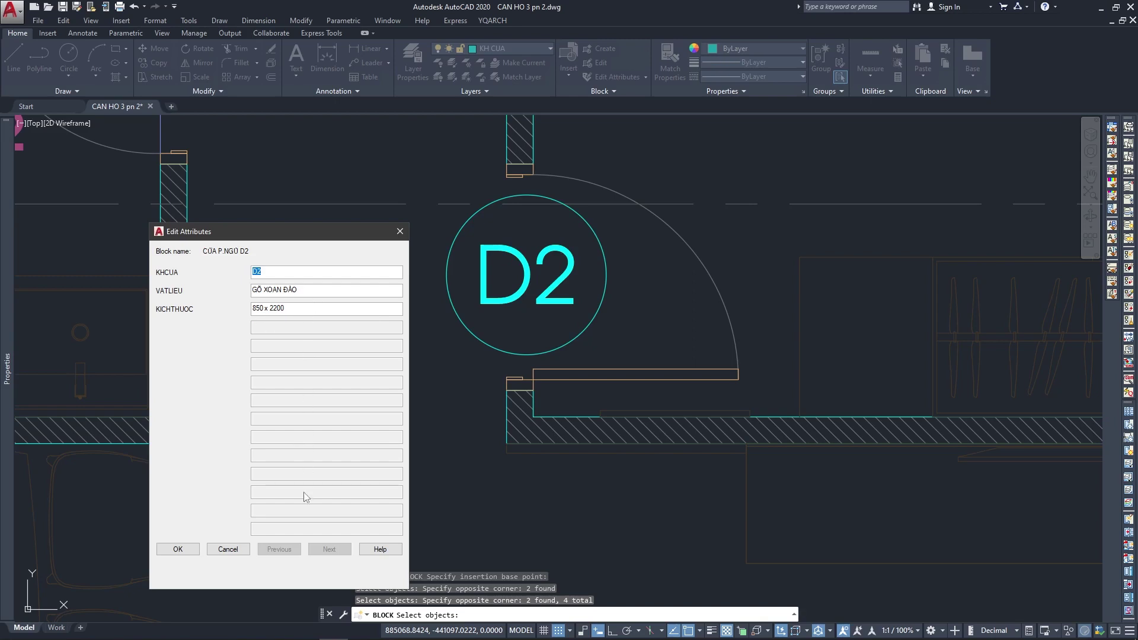
pyautogui.click(178, 549)
# Begin copying the D2 tag at the PN 3 doorway with CP.
pyautogui.press('Escape')
pyautogui.press('Escape')
pyautogui.scroll(-3, 564, 390)
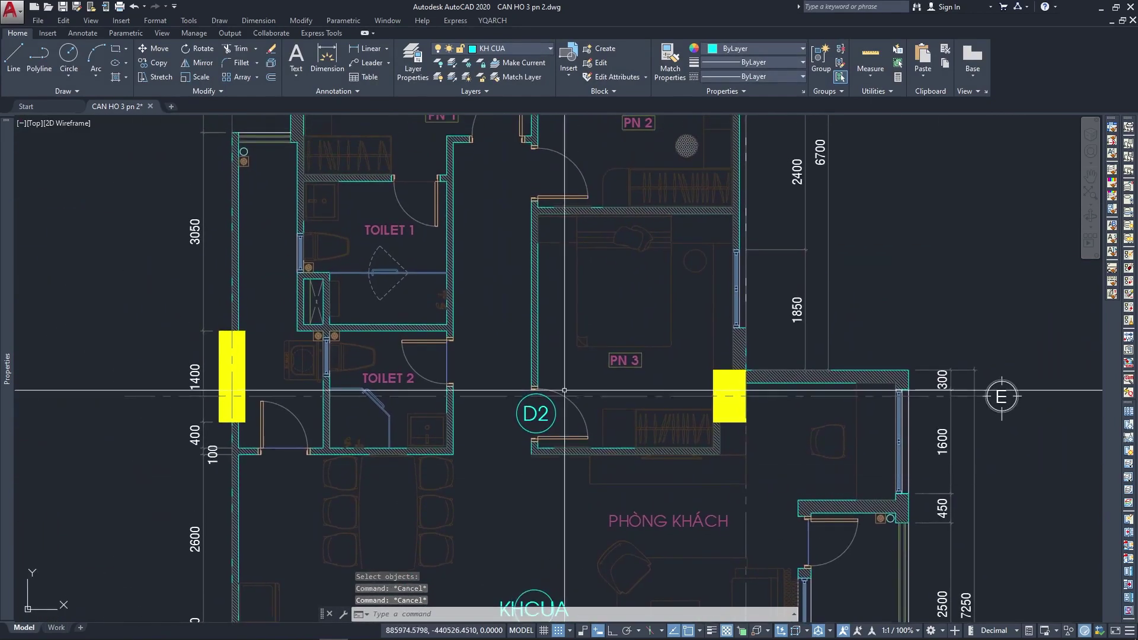
pyautogui.scroll(1, 564, 391)
pyautogui.scroll(2, 569, 356)
pyautogui.write('cp')
pyautogui.press('Return')
pyautogui.click(548, 495)
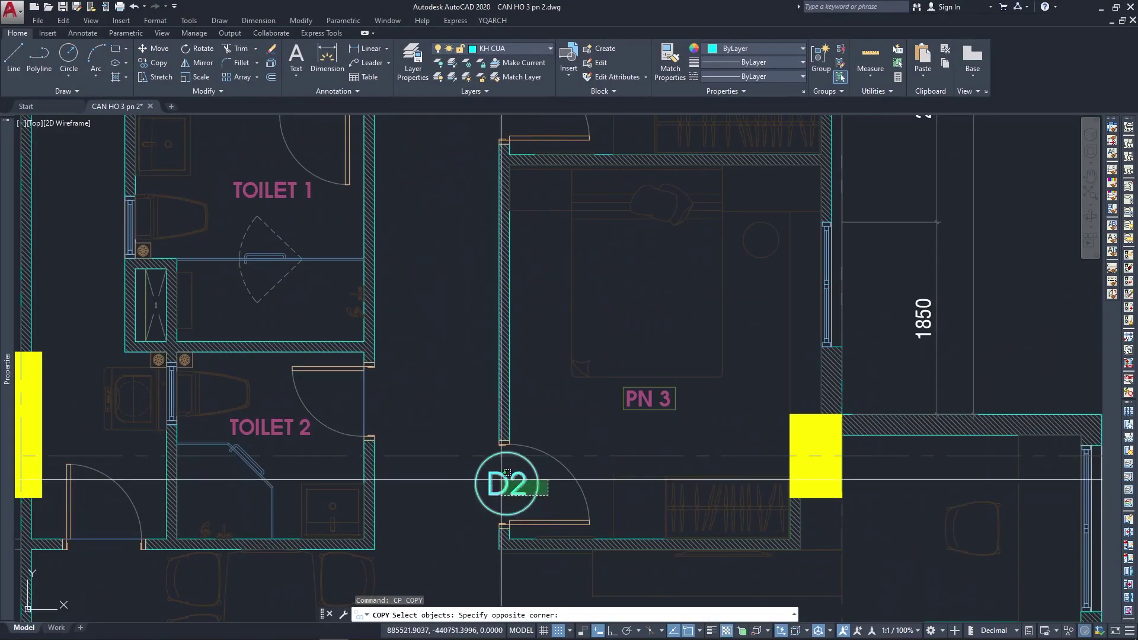
pyautogui.click(507, 472)
pyautogui.press('Return')
# Place D2 tag copies on the PN 2 and PN 1 bedroom doors with Ortho off.
pyautogui.scroll(2, 533, 305)
pyautogui.scroll(1, 547, 346)
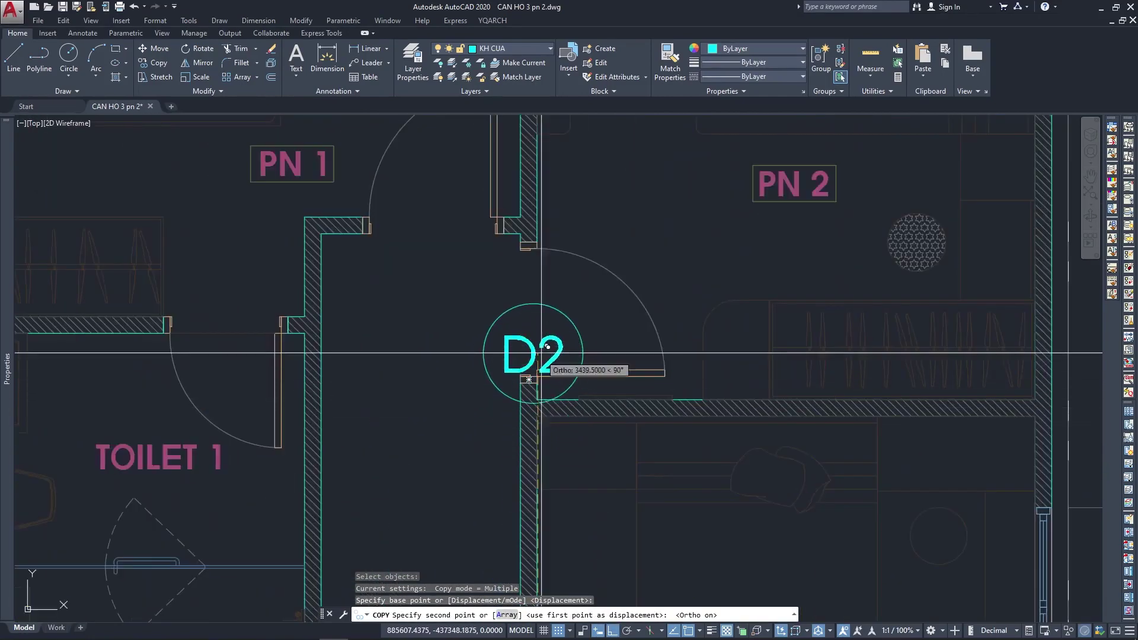
pyautogui.press('F8')
pyautogui.scroll(2, 566, 305)
pyautogui.click(573, 310)
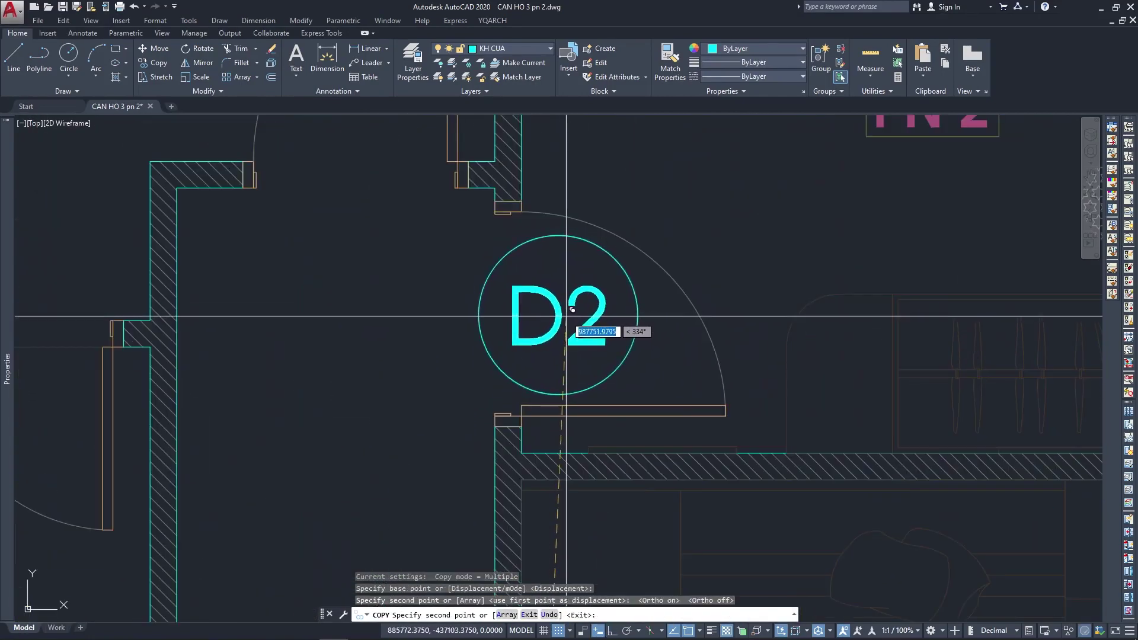
pyautogui.moveTo(573, 310); pyautogui.dragTo(708, 508, button='middle')
pyautogui.click(503, 319)
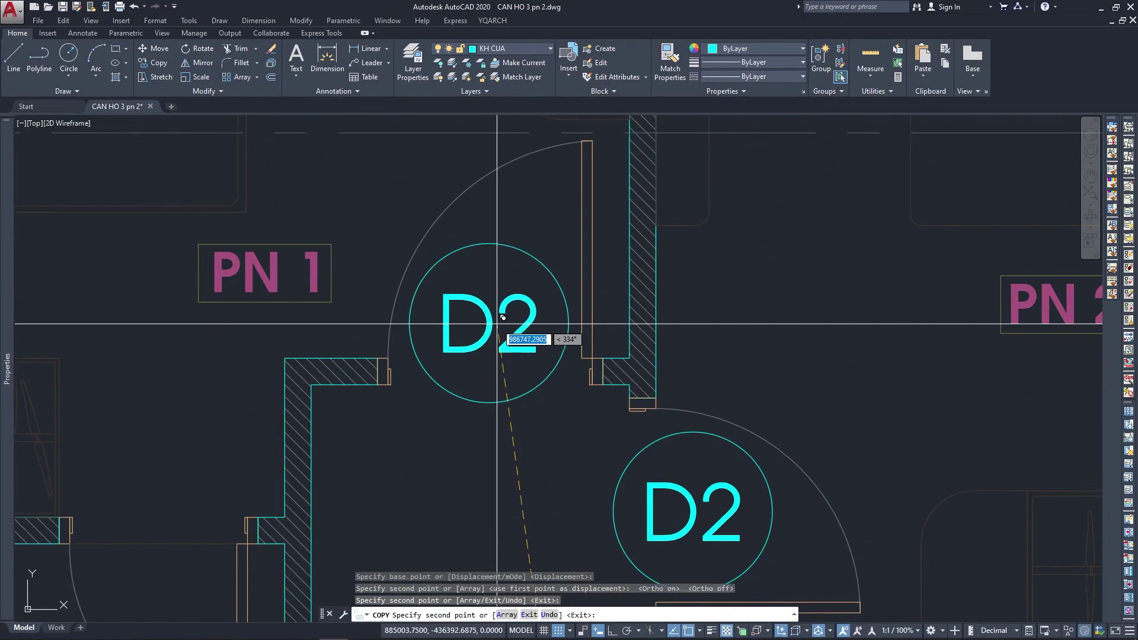
pyautogui.press('Escape')
# Pan and zoom across the floor plan to review the Toilet 2 area.
pyautogui.scroll(-3, 522, 237)
pyautogui.scroll(-2, 593, 249)
pyautogui.moveTo(613, 281); pyautogui.dragTo(624, 282, button='middle')
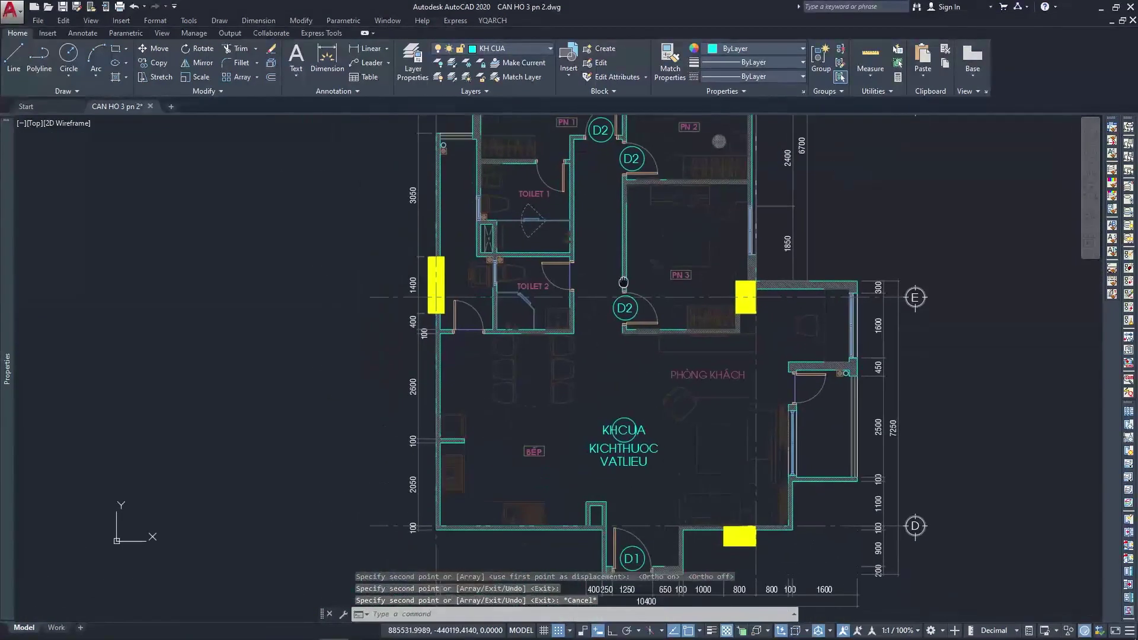
pyautogui.scroll(2, 624, 282)
pyautogui.press('Escape')
pyautogui.moveTo(629, 416); pyautogui.dragTo(605, 469, button='middle')
pyautogui.scroll(1, 606, 469)
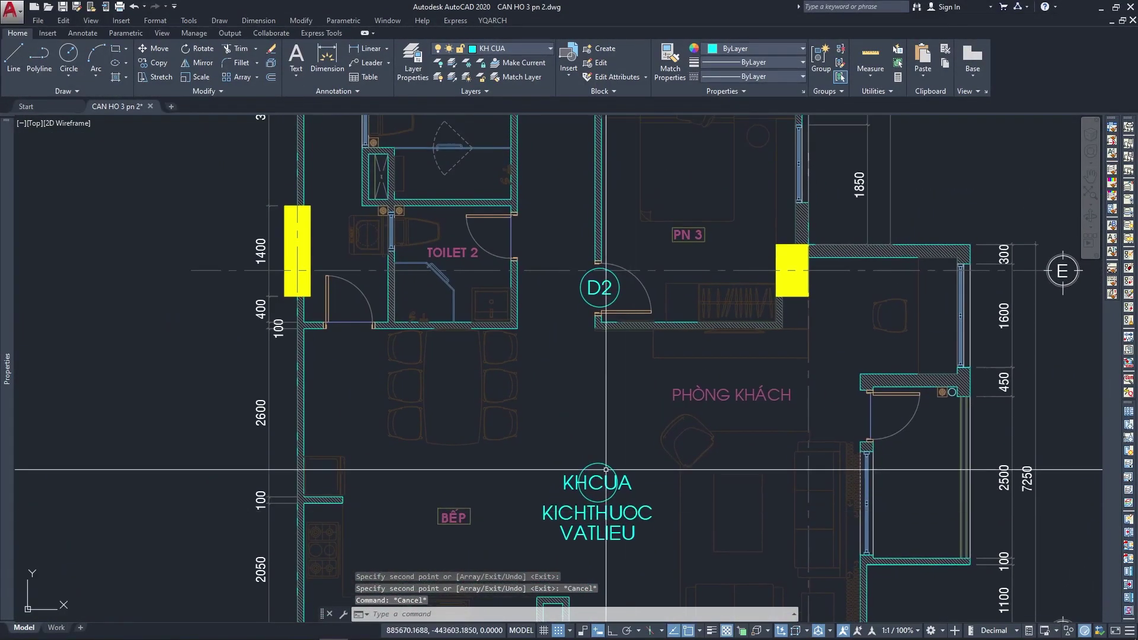
pyautogui.scroll(-3, 606, 469)
pyautogui.scroll(3, 613, 487)
# Copy the KHCUA/KICHTHUOC/VATLIEU attribute texts to below the Toilet 2 door.
pyautogui.write('cp')
pyautogui.press('Return')
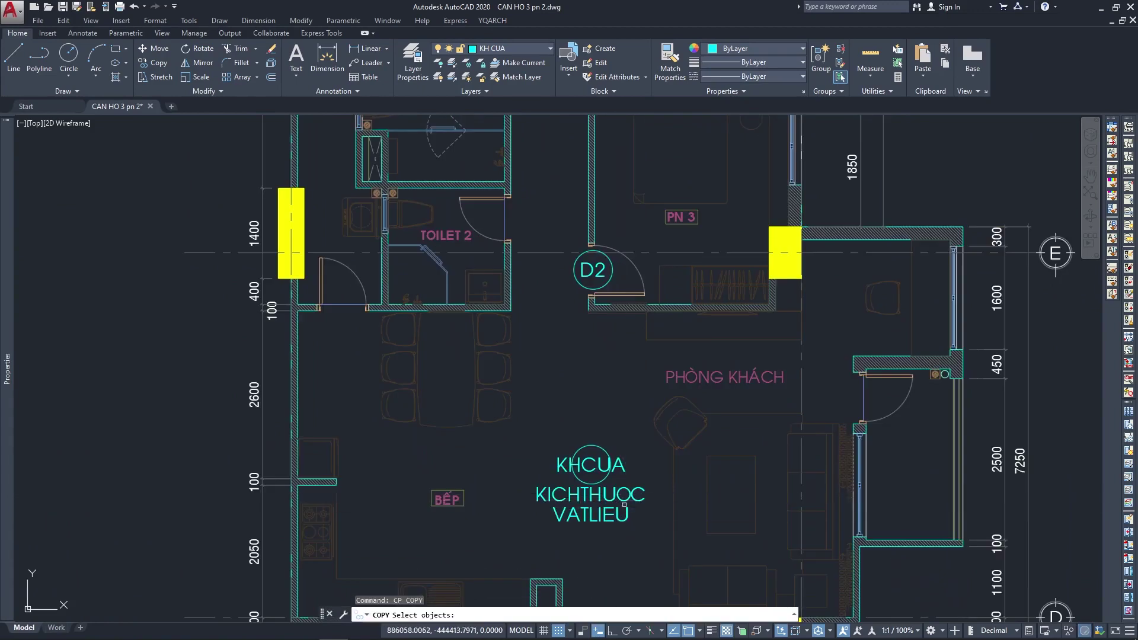
pyautogui.click(624, 505)
pyautogui.press('Return')
pyautogui.scroll(2, 397, 385)
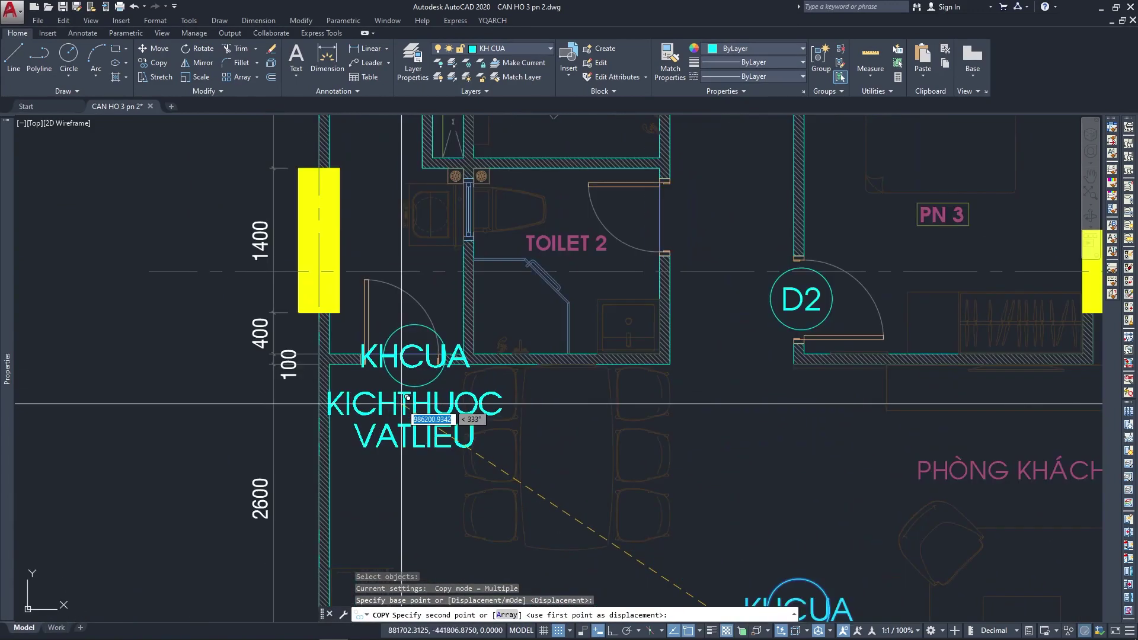
pyautogui.click(393, 440)
pyautogui.press('Escape')
pyautogui.moveTo(405, 449); pyautogui.dragTo(400, 433, button='middle')
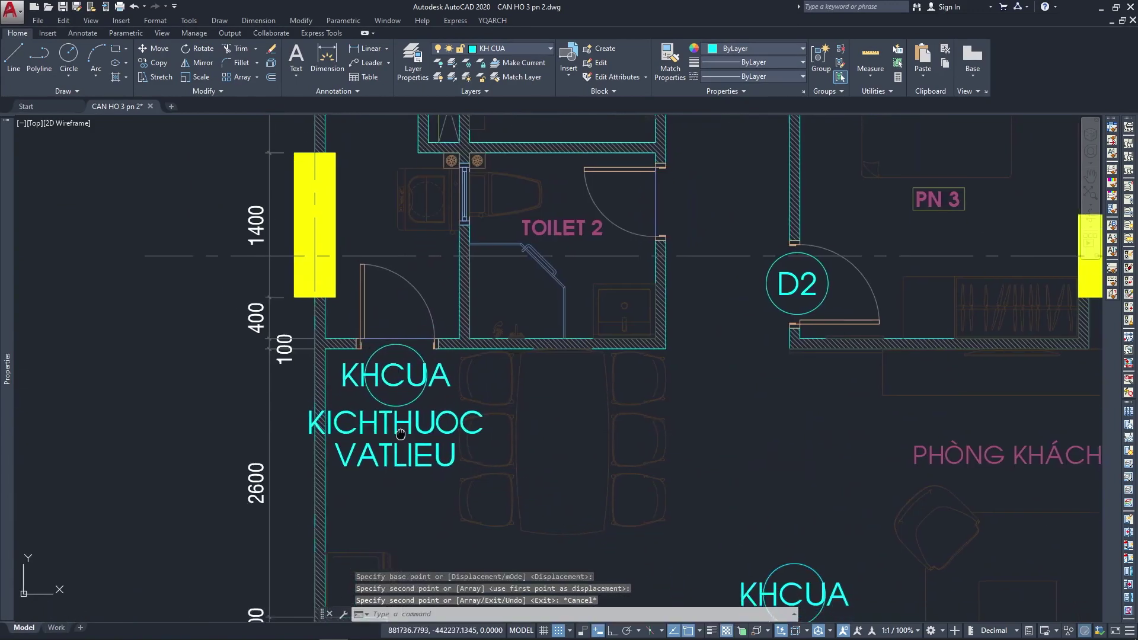
# Revise the default door code of the copied KHCUA attribute.
pyautogui.scroll(2, 401, 434)
pyautogui.doubleClick(406, 347)
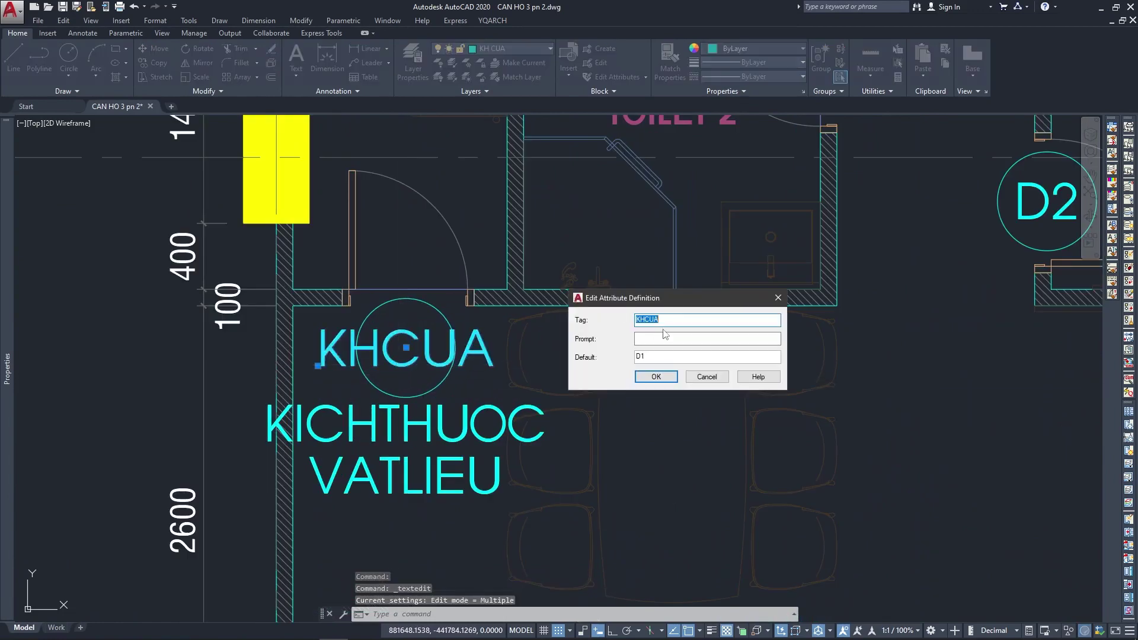
pyautogui.click(653, 357)
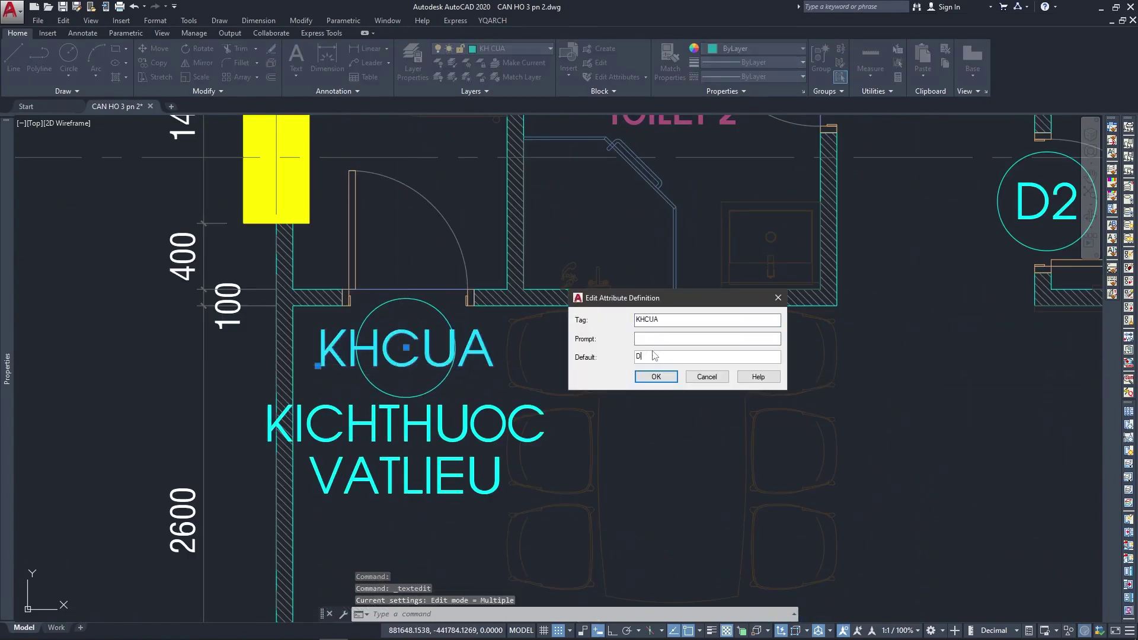
pyautogui.write('3')
pyautogui.click(657, 377)
pyautogui.press('Escape')
pyautogui.scroll(2, 383, 276)
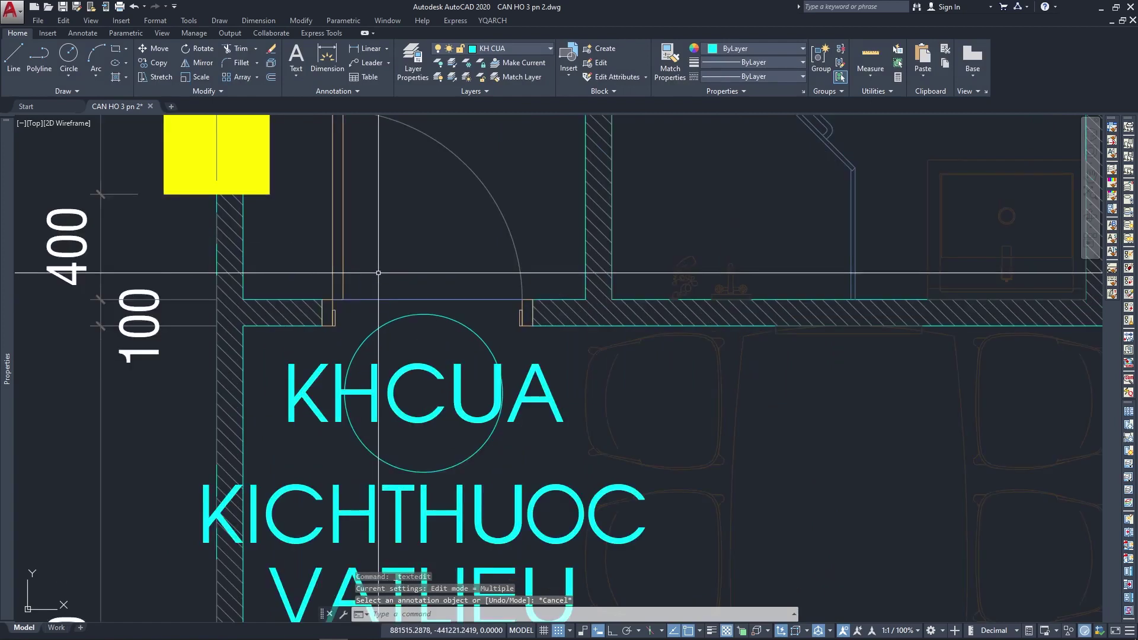
# Measure the Toilet 2 door opening with DIST, reading 800.
pyautogui.write('DO')
pyautogui.press('Return')
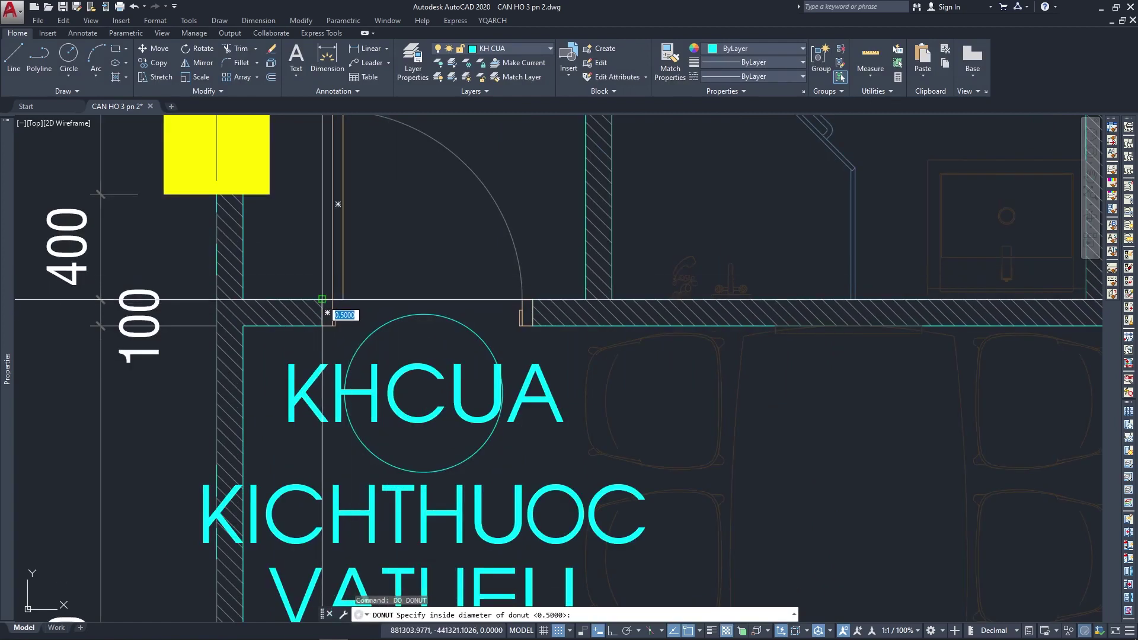
pyautogui.click(327, 312)
pyautogui.click(459, 325)
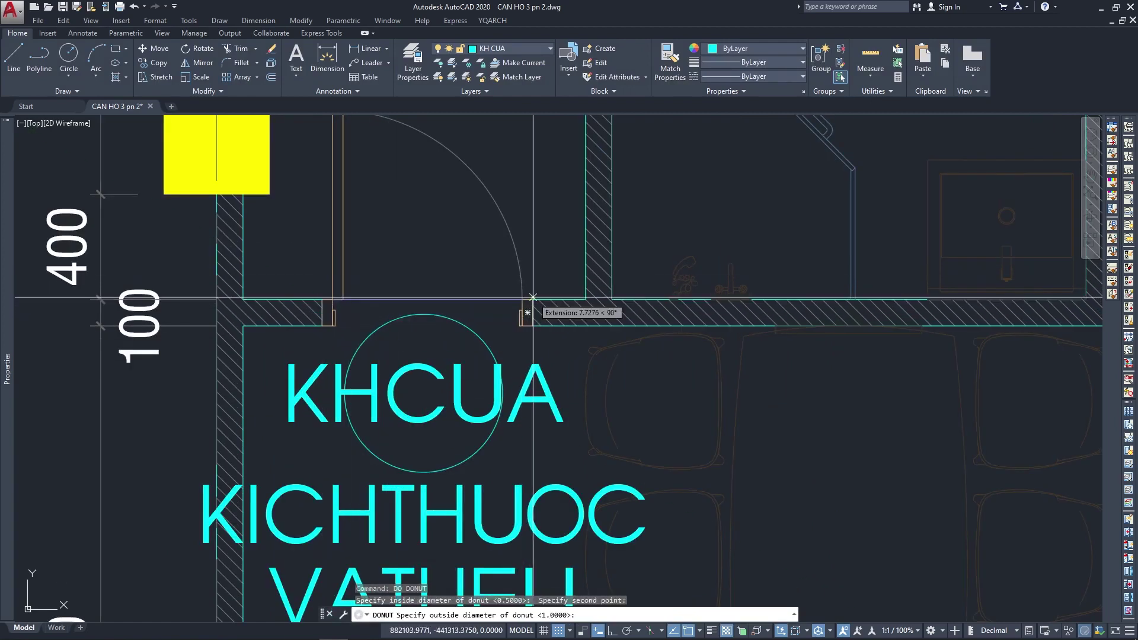
pyautogui.press('Escape')
pyautogui.press('Escape')
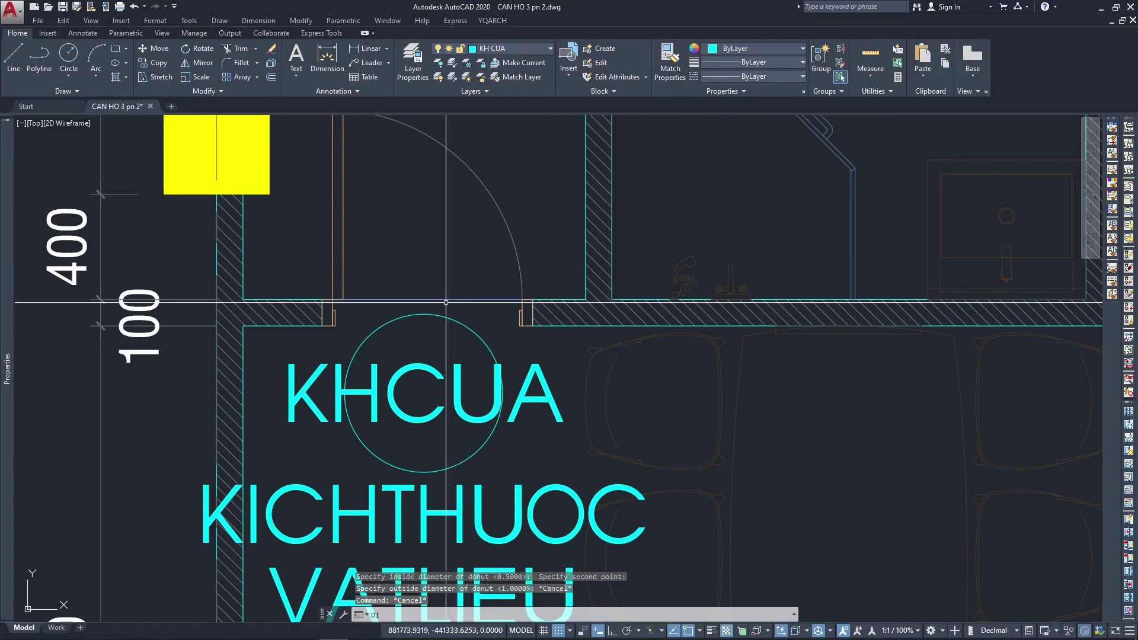
pyautogui.write('DI')
pyautogui.press('Return')
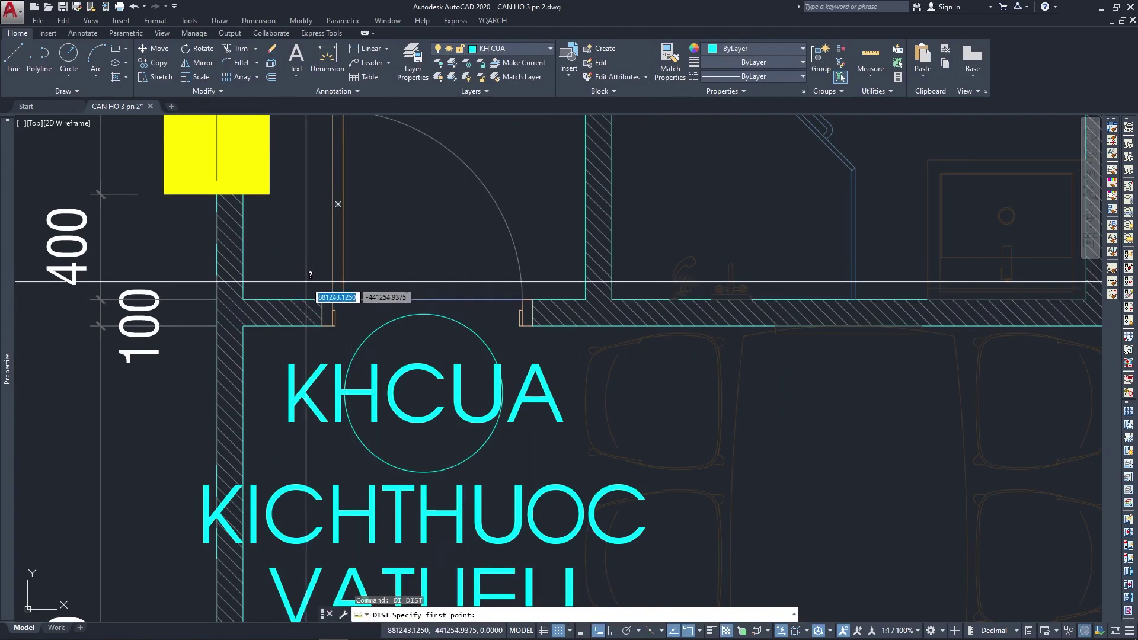
pyautogui.click(320, 300)
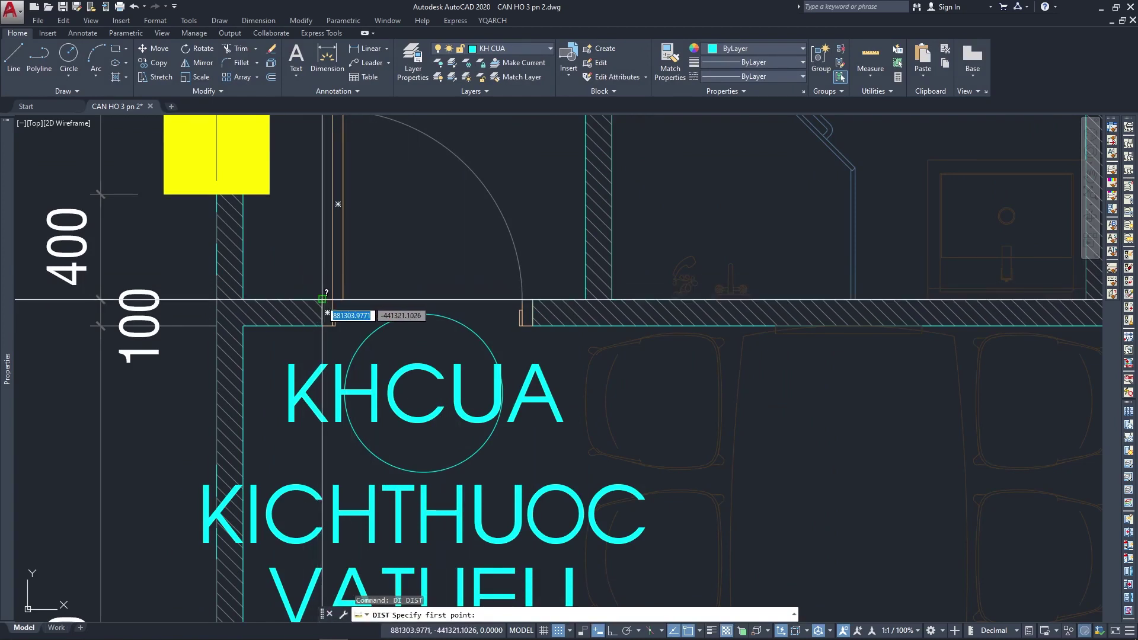
pyautogui.click(535, 298)
pyautogui.press('Escape')
pyautogui.moveTo(394, 550); pyautogui.dragTo(452, 396, button='middle')
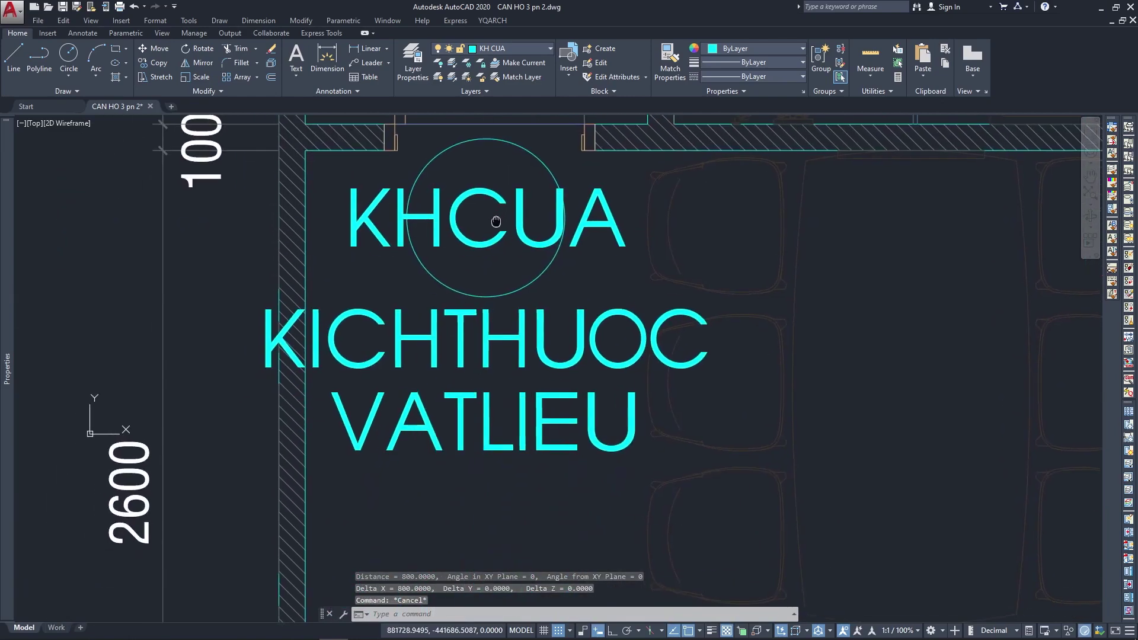
# Change the KICHTHUOC attribute default from 1000 x 2200 to 800 x 2200.
pyautogui.doubleClick(481, 358)
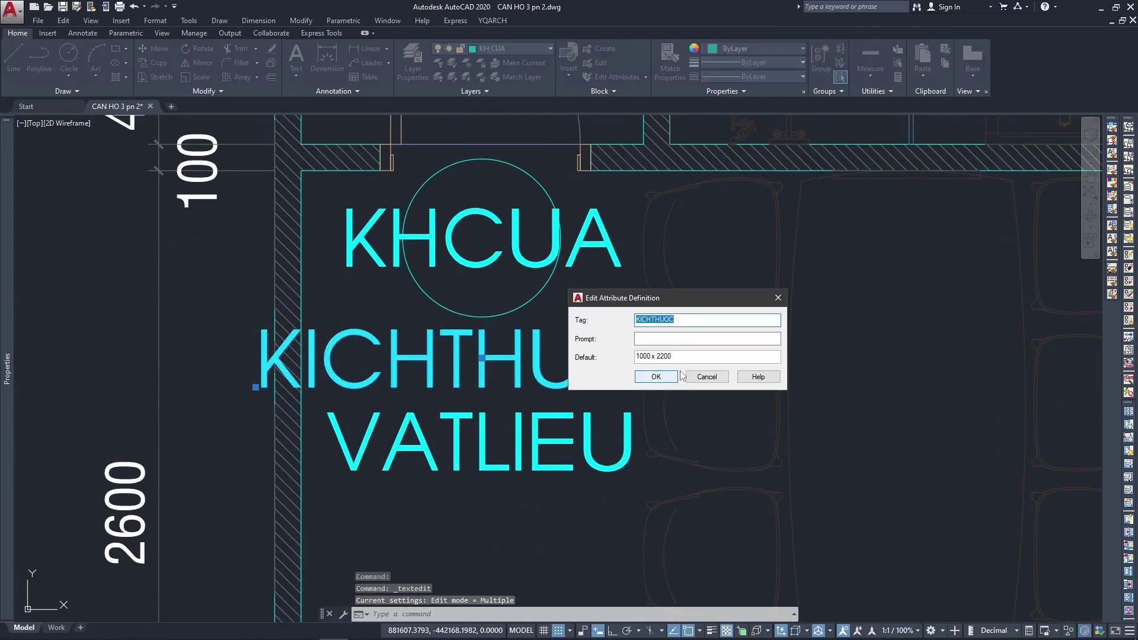
pyautogui.click(647, 356)
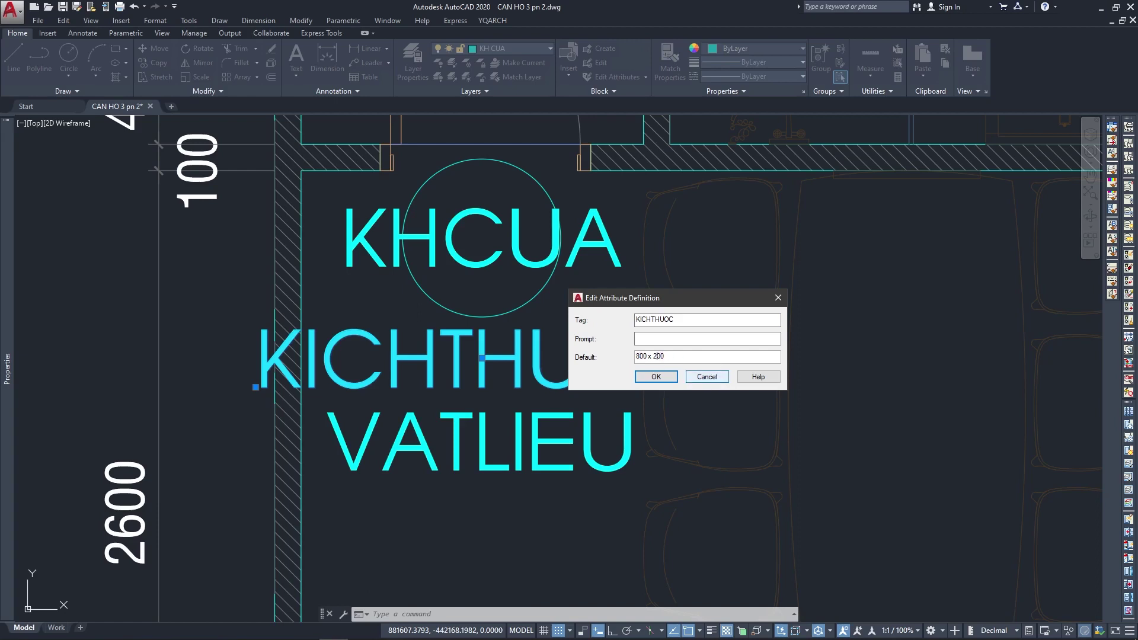
pyautogui.click(656, 377)
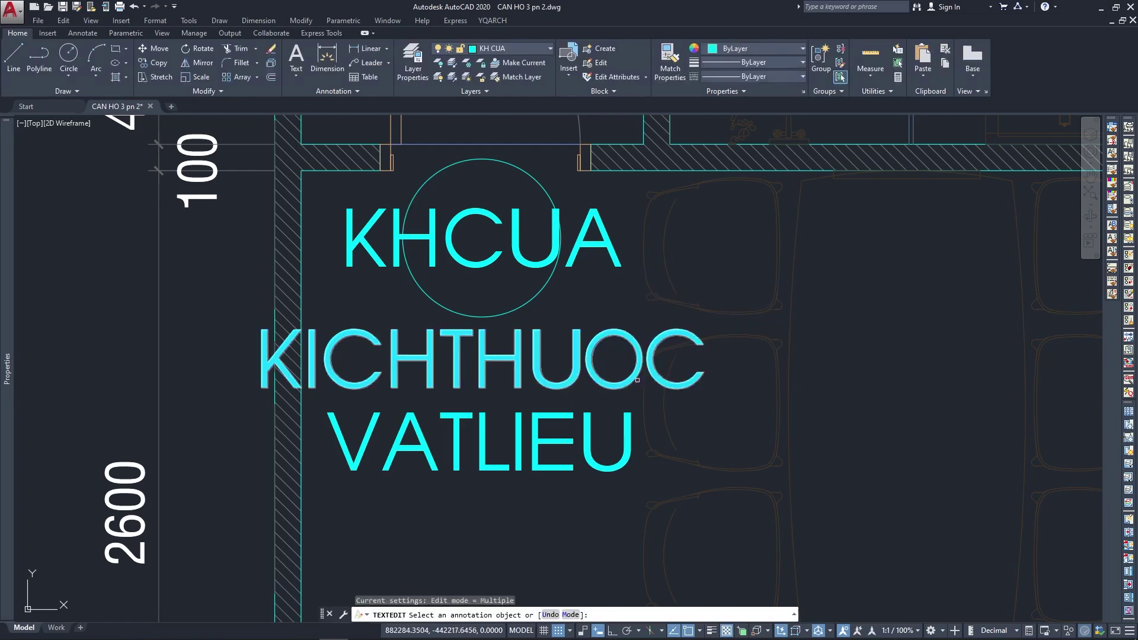
# Open the VATLIEU attribute definition, currently GỖ XOAN ĐÀO, to edit its default.
pyautogui.scroll(-2, 231, 403)
pyautogui.moveTo(464, 429)
pyautogui.mouseDown(button='middle')
pyautogui.moveTo(438, 503)
pyautogui.moveTo(440, 396)
pyautogui.mouseUp(button='middle')
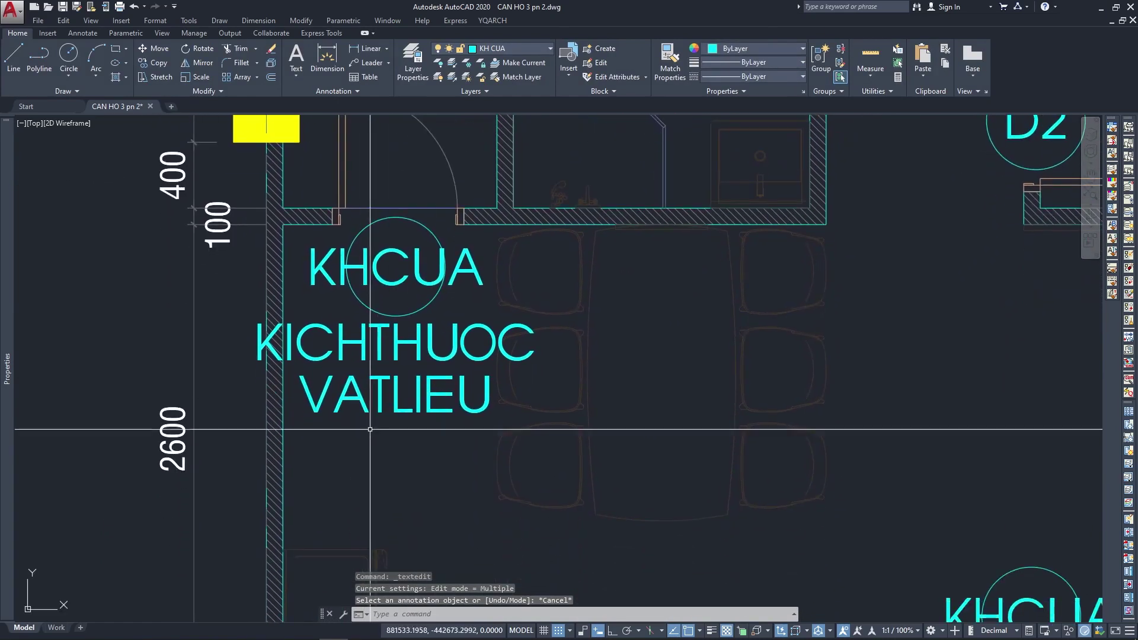
pyautogui.doubleClick(403, 415)
pyautogui.click(699, 358)
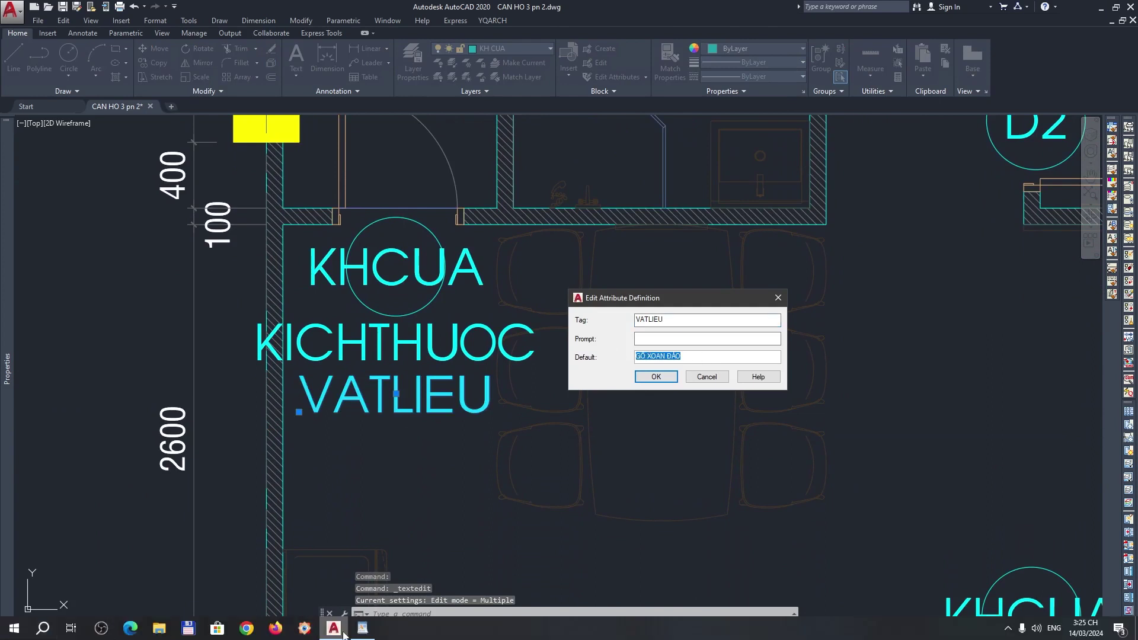
# Replace GỖ XOAN ĐÀO with NHÔM KÍNH MỜ in WordPad and paste it into the VATLIEU default.
pyautogui.click(335, 629)
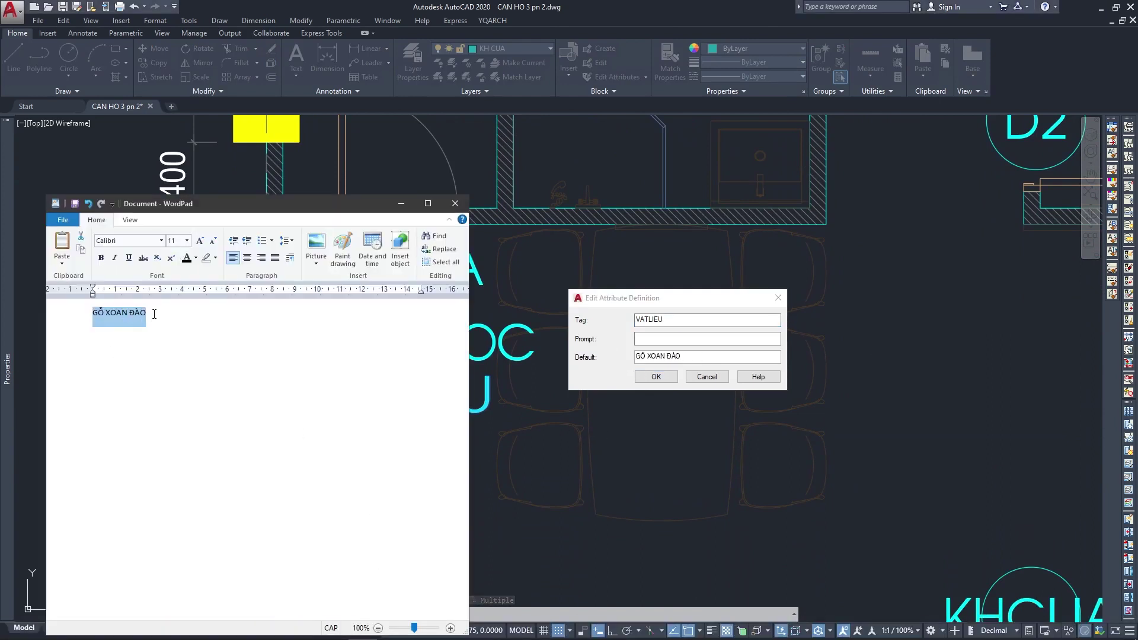
pyautogui.click(156, 315)
pyautogui.moveTo(164, 315); pyautogui.dragTo(89, 315)
pyautogui.write('NHÔM KÍNH MỜ')
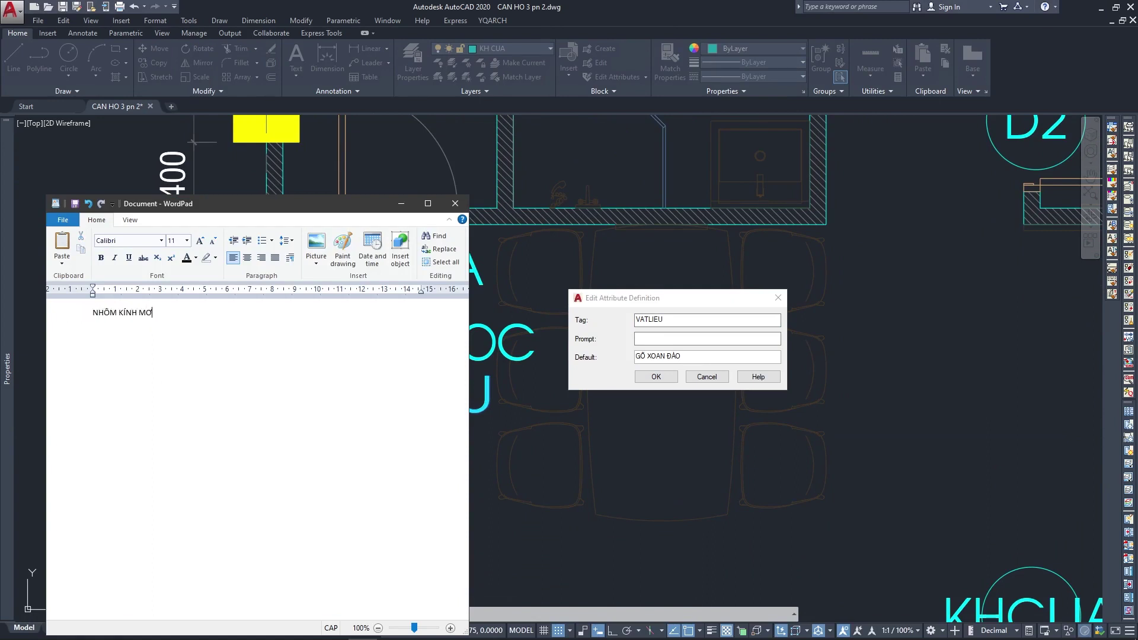
pyautogui.moveTo(159, 309); pyautogui.dragTo(90, 313)
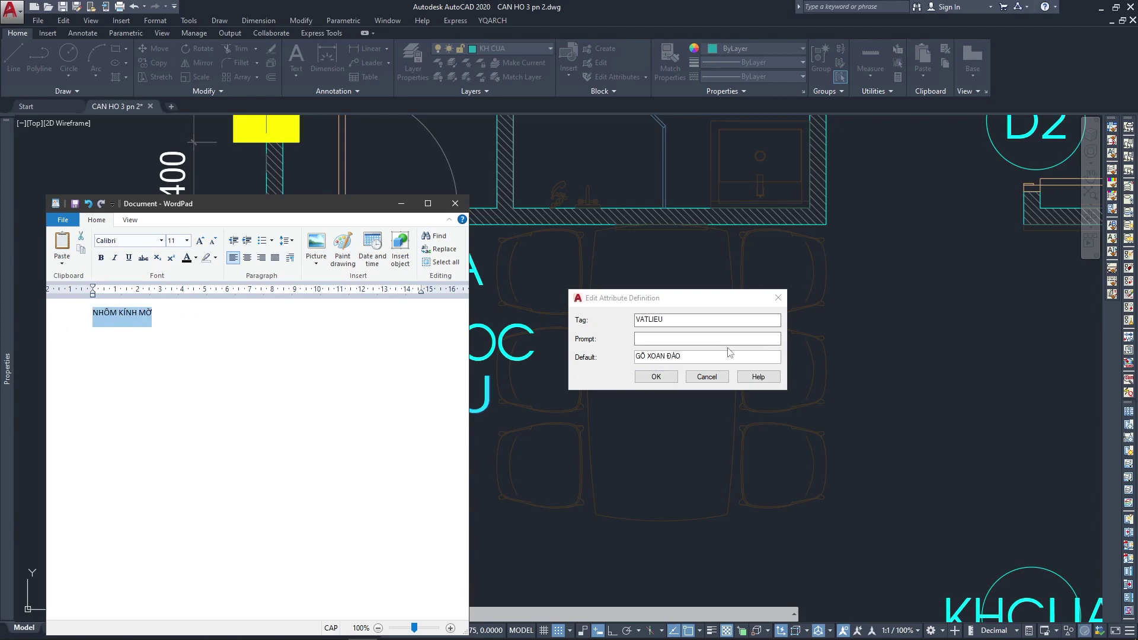
pyautogui.click(710, 354)
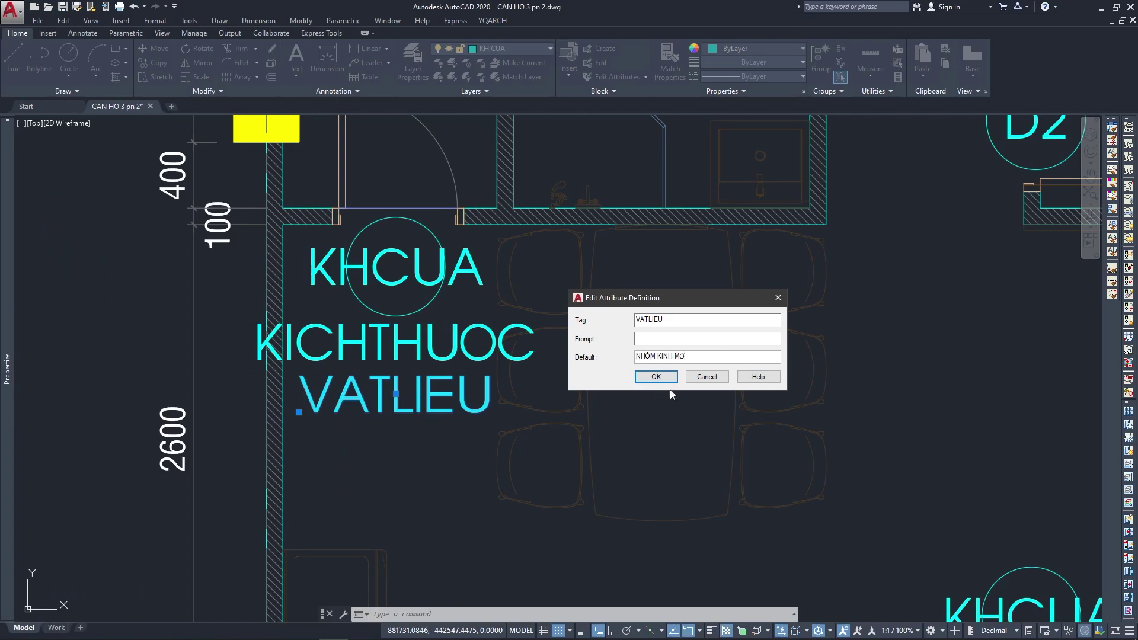
# Confirm NHÔM KÍNH MỜ as the VATLIEU default and finish attribute editing.
pyautogui.click(660, 377)
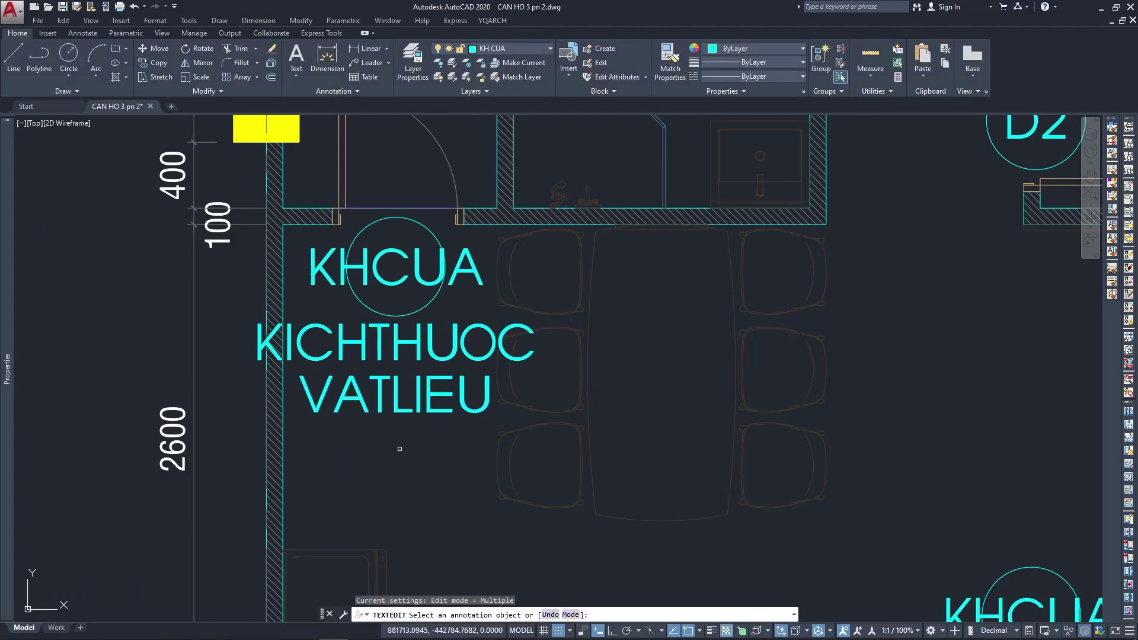
pyautogui.press('Escape')
pyautogui.scroll(-2, 429, 456)
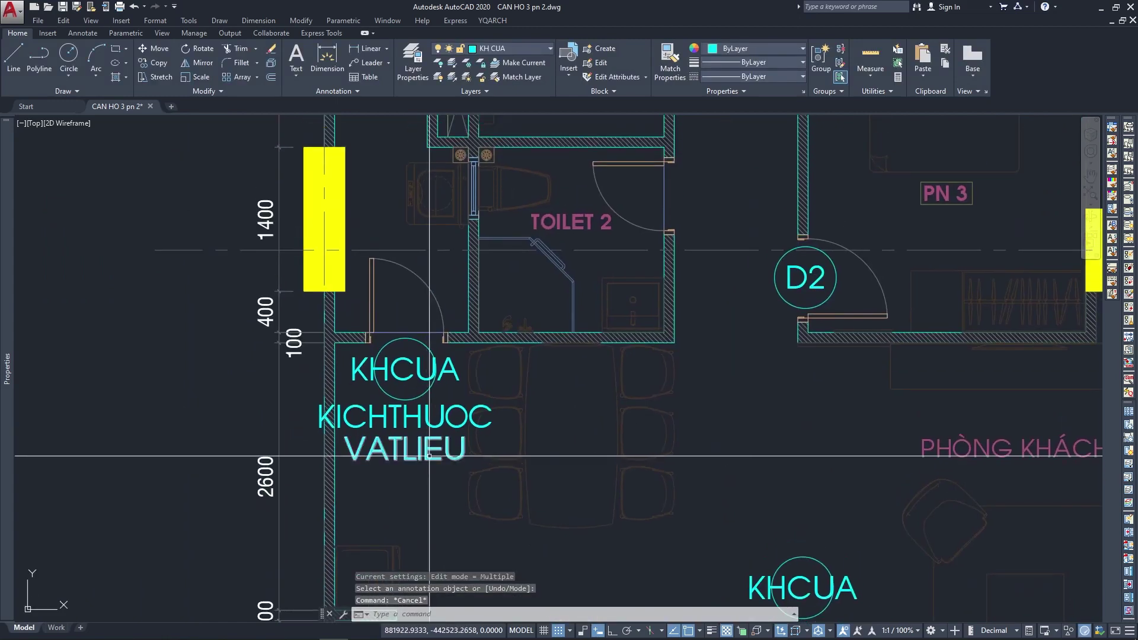
# Start a block named CỬA ĐI WC with its base point at the KHCUA circle centre.
pyautogui.write('b')
pyautogui.press('Return')
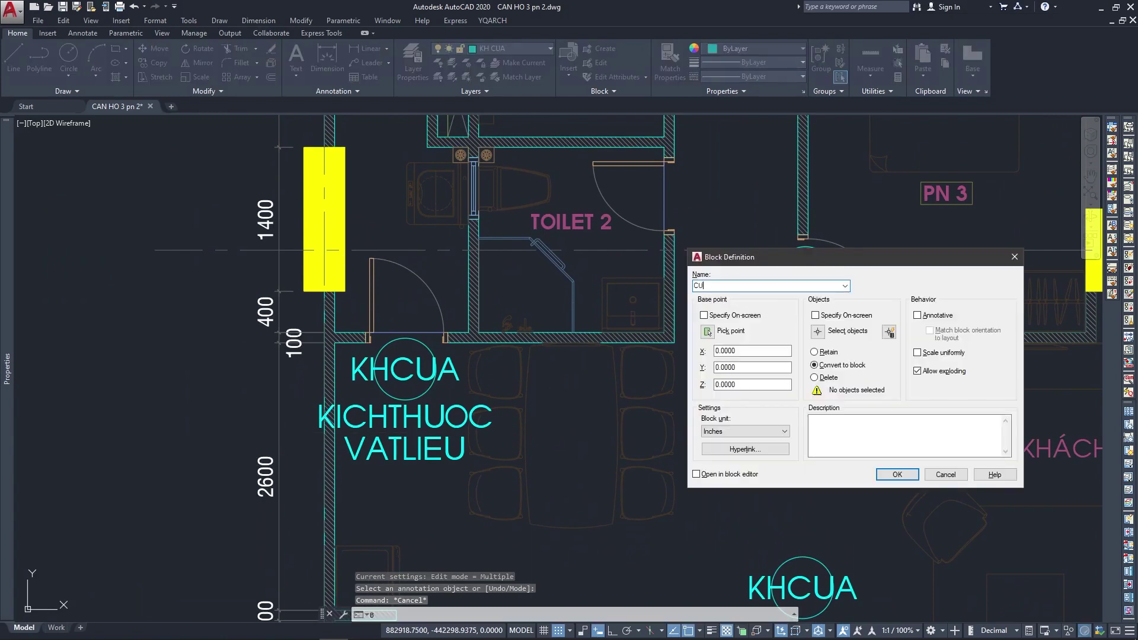
pyautogui.write('I WC')
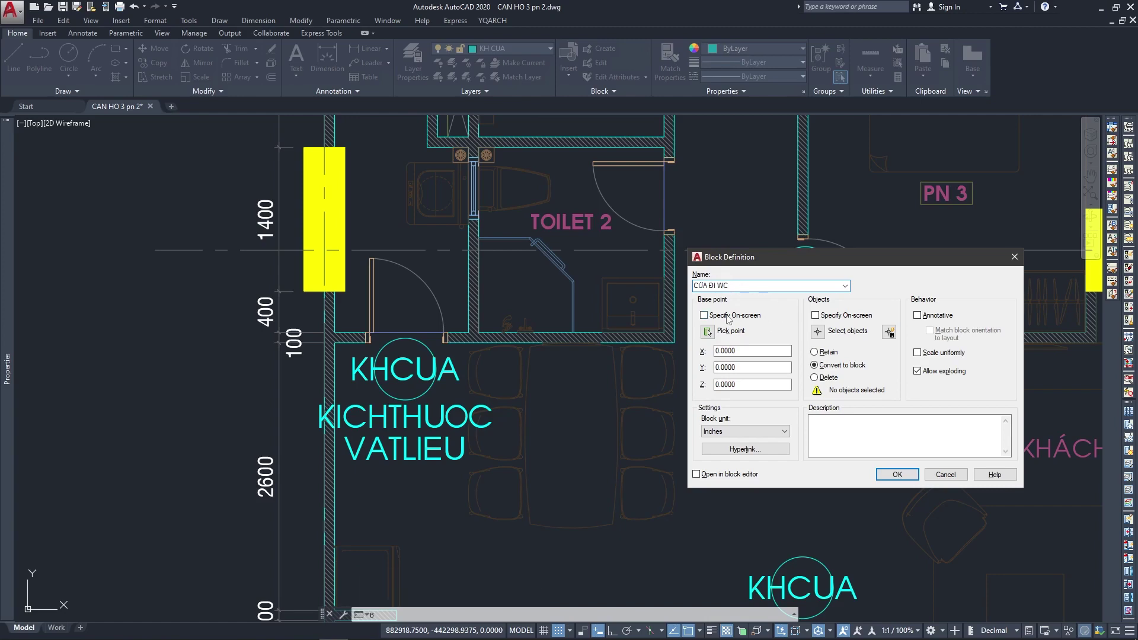
pyautogui.click(708, 331)
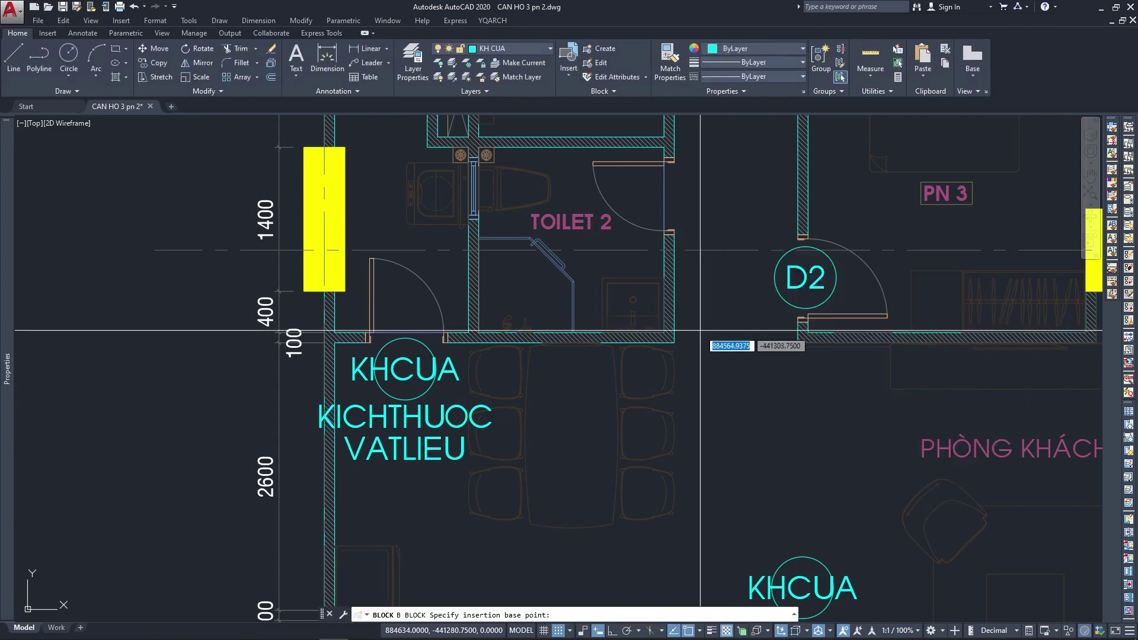
pyautogui.click(405, 369)
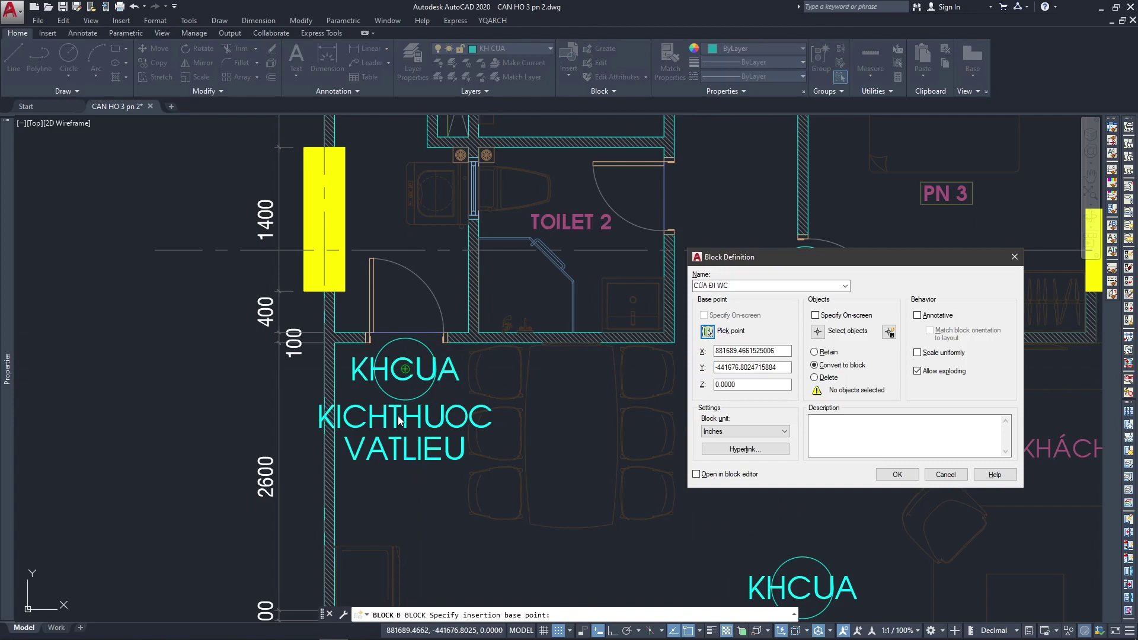
# Window-select the four tag attributes, create the block, and accept the D3 values.
pyautogui.click(819, 330)
pyautogui.click(456, 453)
pyautogui.click(391, 361)
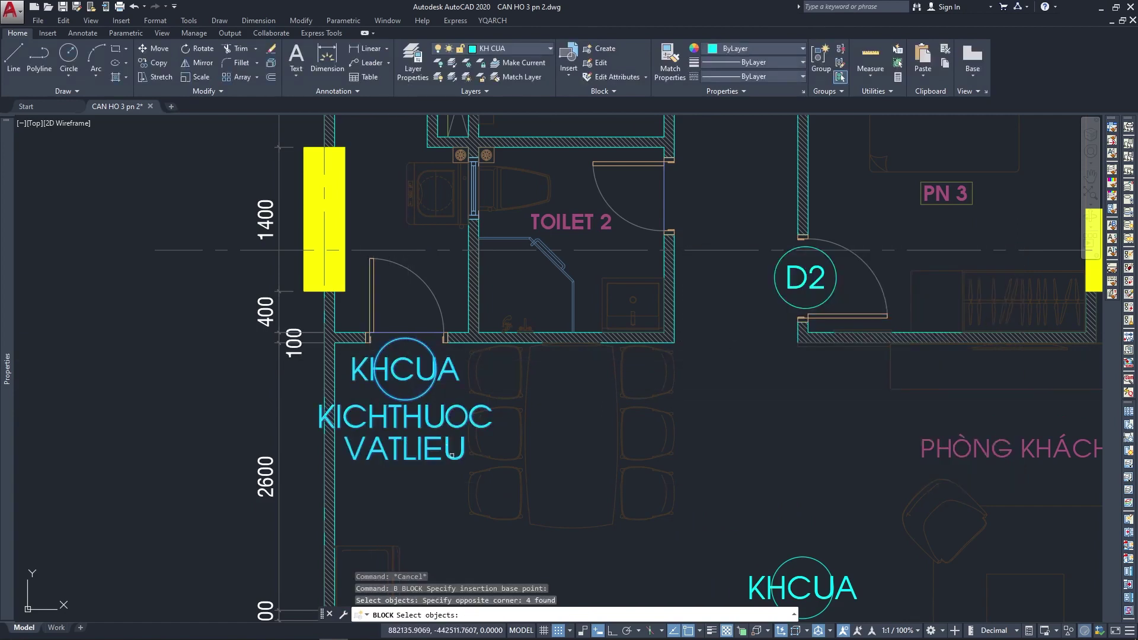
pyautogui.press('Return')
pyautogui.click(892, 481)
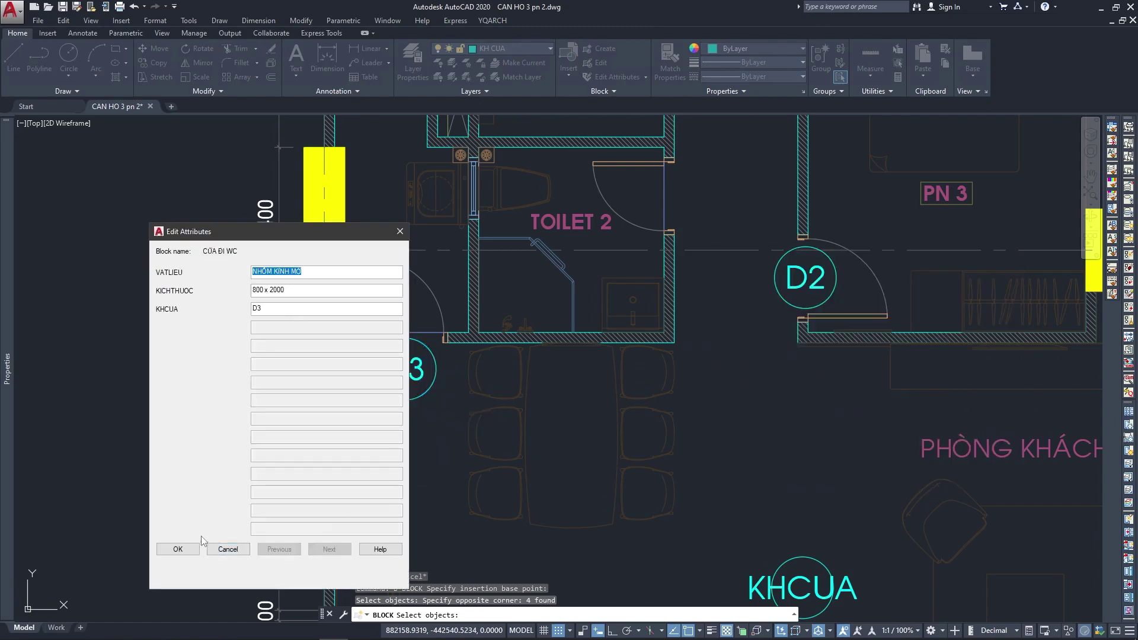
pyautogui.click(178, 548)
pyautogui.scroll(-2, 582, 389)
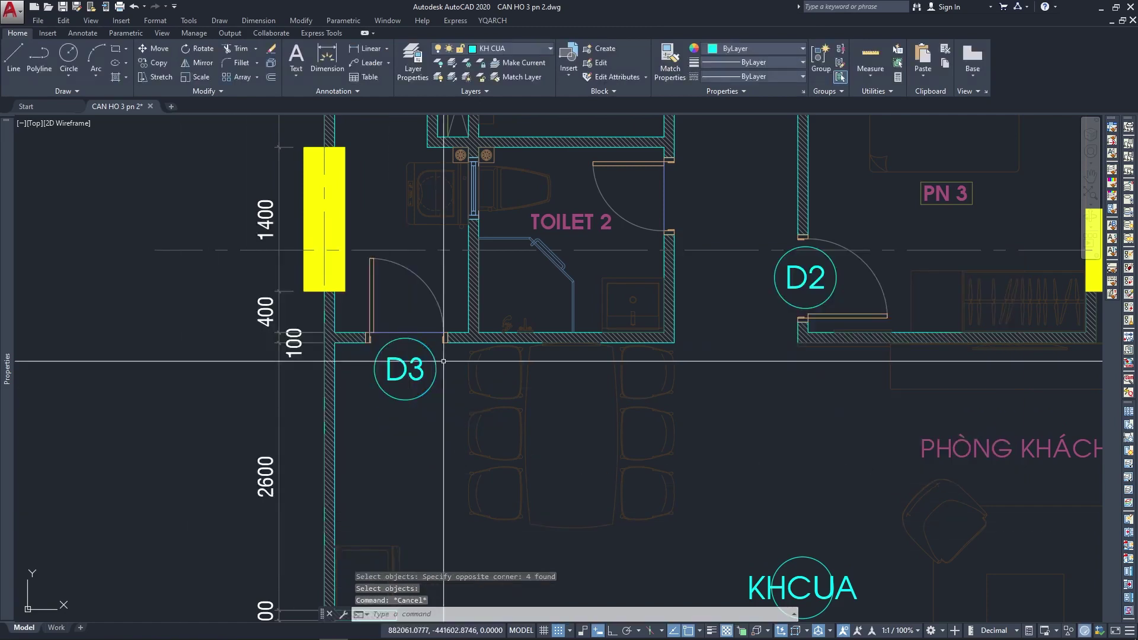
pyautogui.scroll(-2, 582, 389)
# Copy the D3 door tag to the Toilet 2 door with ortho toggled on.
pyautogui.moveTo(581, 389)
pyautogui.mouseDown(button='middle')
pyautogui.moveTo(521, 309)
pyautogui.moveTo(600, 446)
pyautogui.mouseUp(button='middle')
pyautogui.scroll(-1, 521, 310)
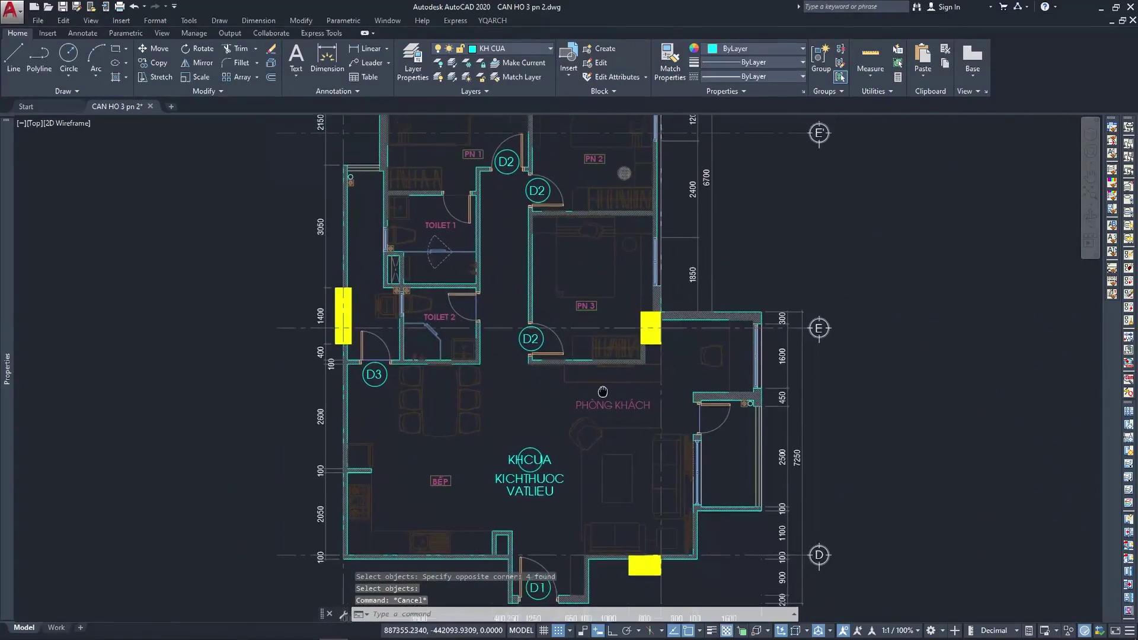
pyautogui.press('Escape')
pyautogui.scroll(2, 356, 377)
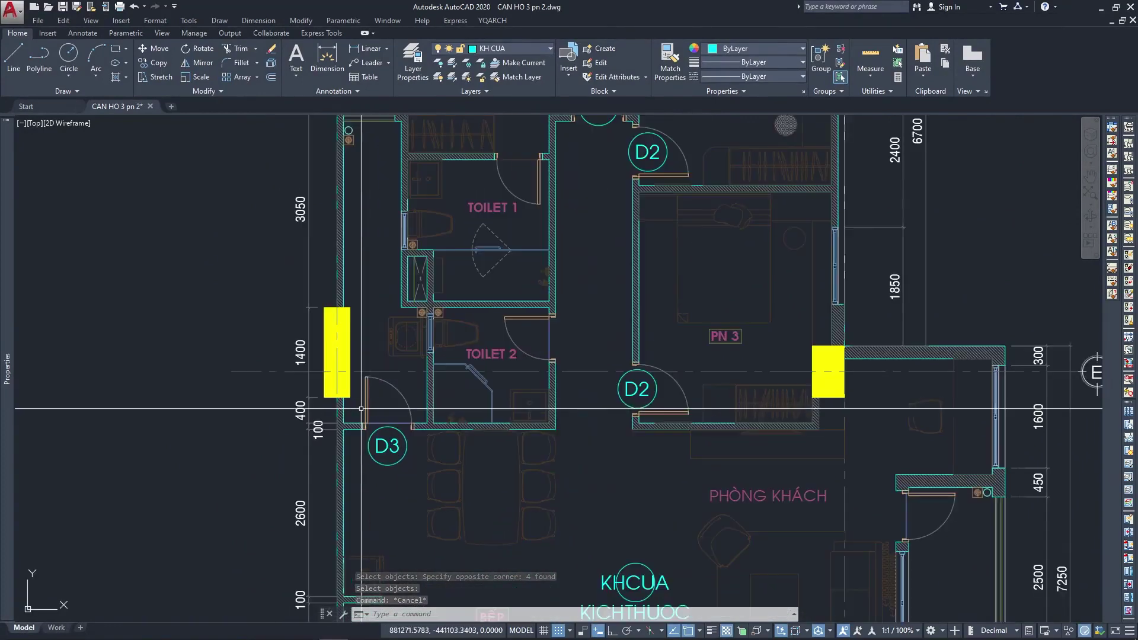
pyautogui.scroll(2, 418, 451)
pyautogui.write('cp')
pyautogui.press('Return')
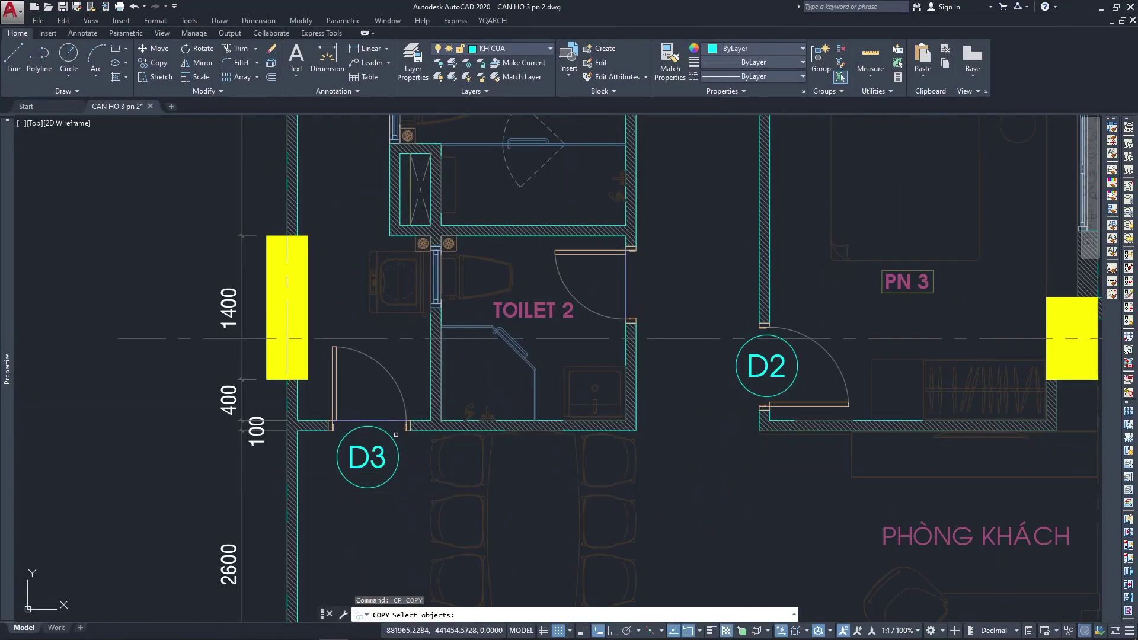
pyautogui.click(399, 477)
pyautogui.click(358, 449)
pyautogui.press('Return')
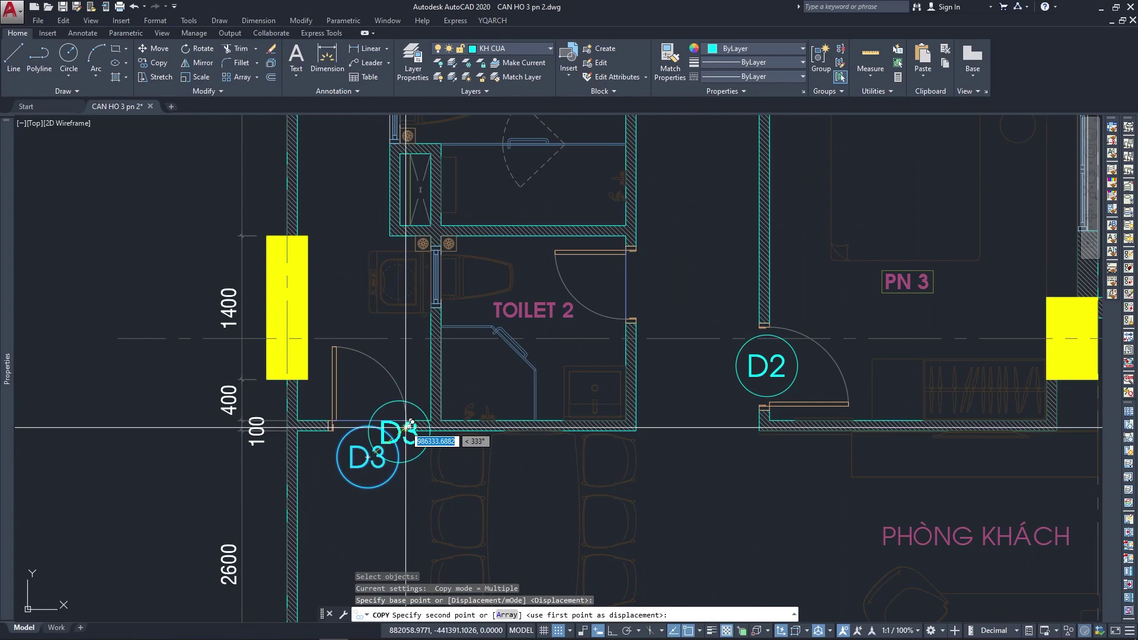
pyautogui.press('F8')
pyautogui.press('F8')
pyautogui.scroll(3, 676, 270)
pyautogui.scroll(1, 665, 285)
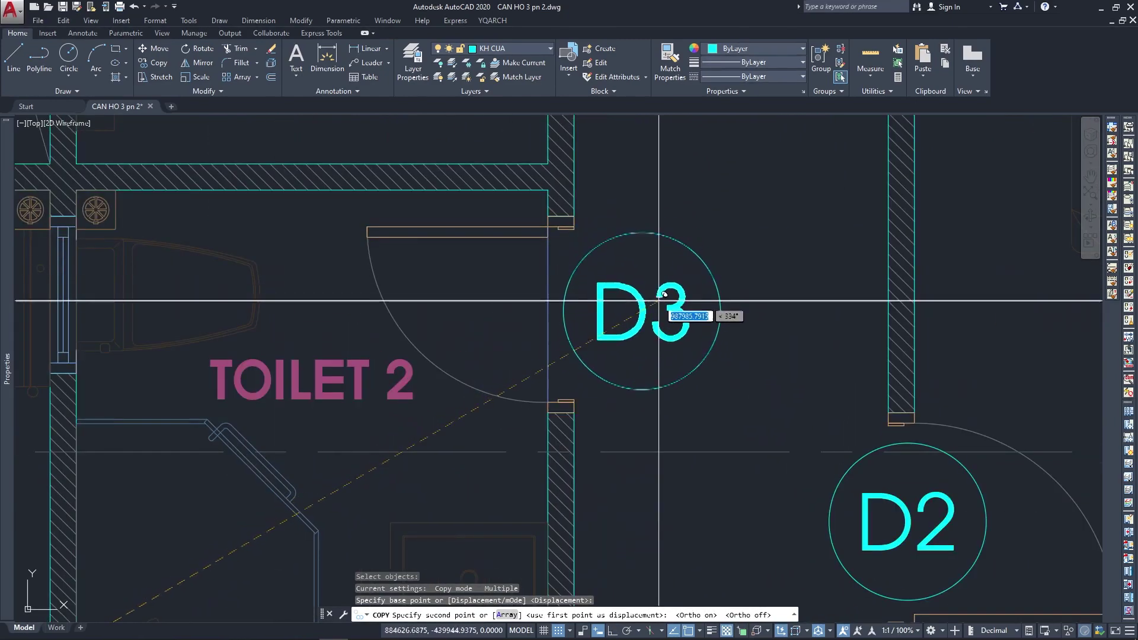
pyautogui.click(625, 254)
pyautogui.press('Escape')
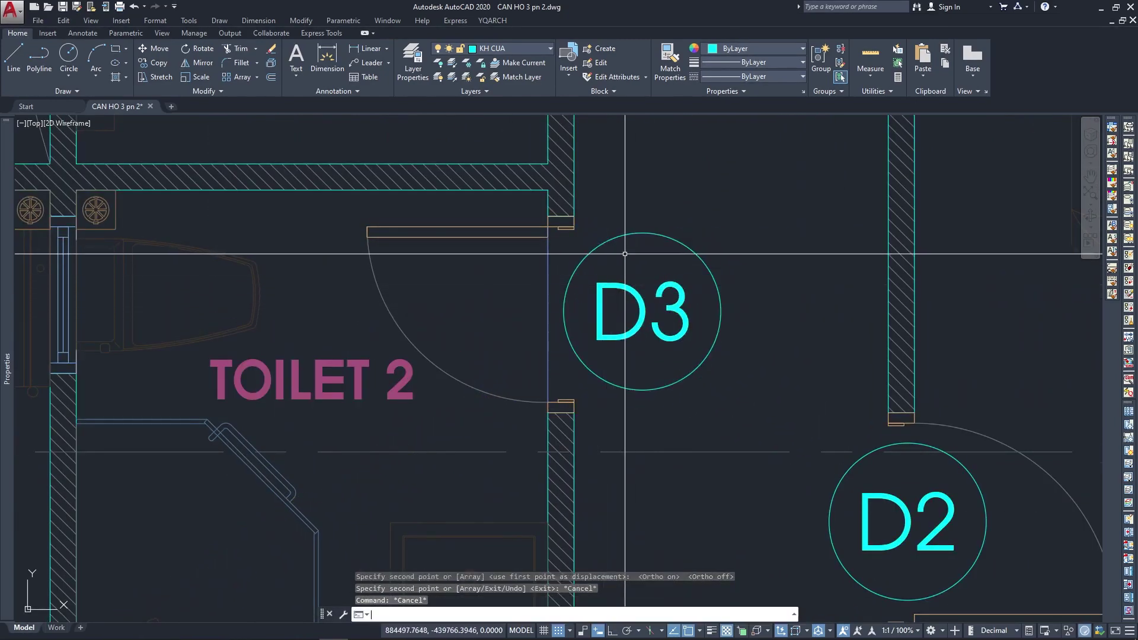
# Measure that Toilet 2 door opening as 750 with DIST.
pyautogui.write('di')
pyautogui.press('Return')
pyautogui.click(573, 216)
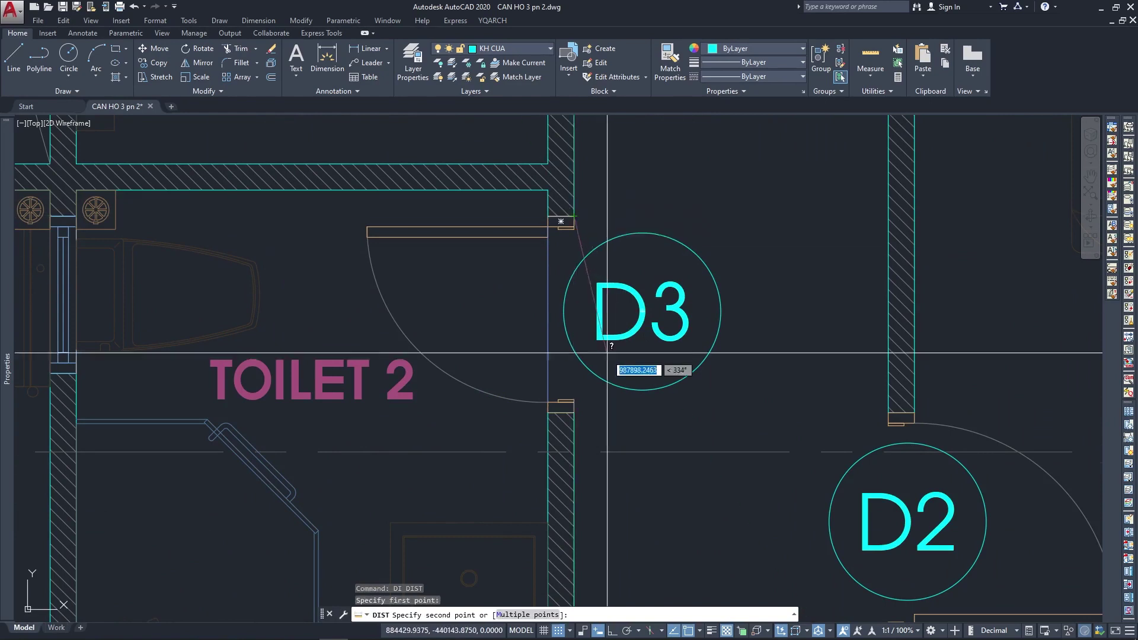
pyautogui.click(573, 413)
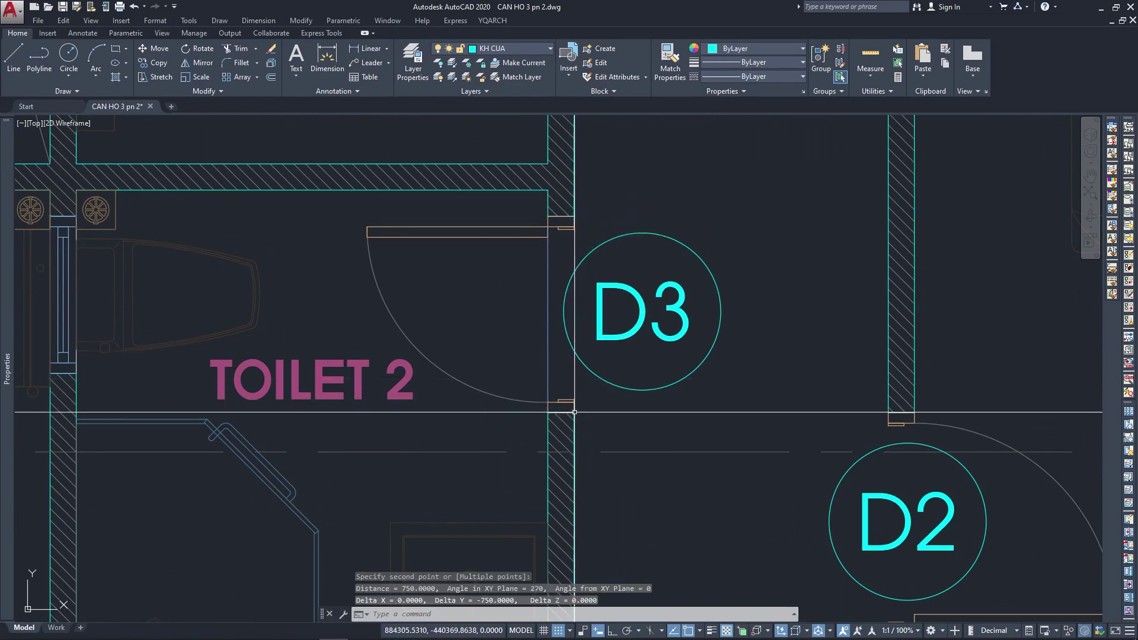
pyautogui.press('Escape')
# Erase the D3 copy beside Toilet 2.
pyautogui.scroll(-2, 685, 360)
pyautogui.click(686, 360)
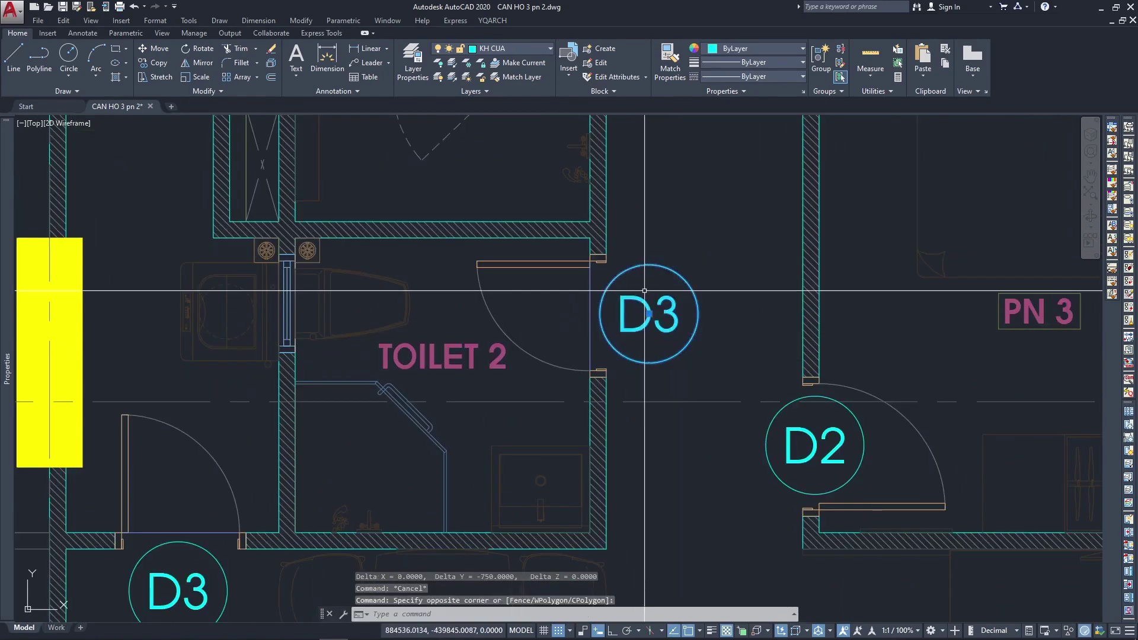
pyautogui.write('e')
pyautogui.press('Return')
pyautogui.scroll(-3, 670, 403)
# Copy the blank KHCUA/KICHTHUOC/VATLIEU template to the Toilet 2 door.
pyautogui.write('co')
pyautogui.press('Return')
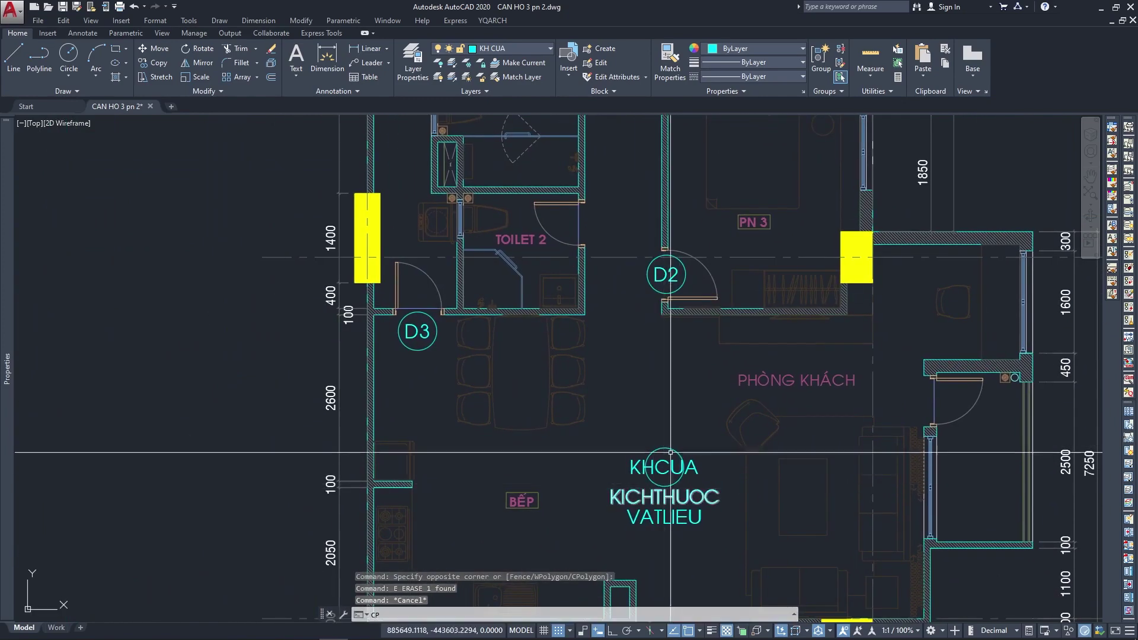
pyautogui.click(653, 449)
pyautogui.press('Return')
pyautogui.click(655, 491)
pyautogui.moveTo(603, 260); pyautogui.dragTo(612, 381, button='middle')
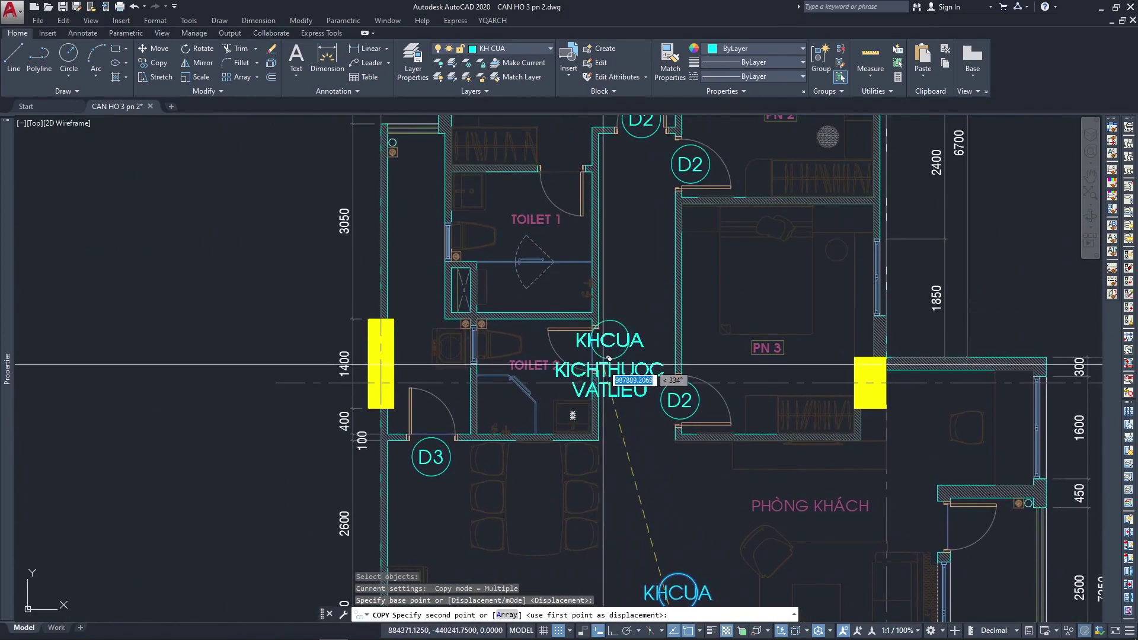
pyautogui.scroll(4, 613, 381)
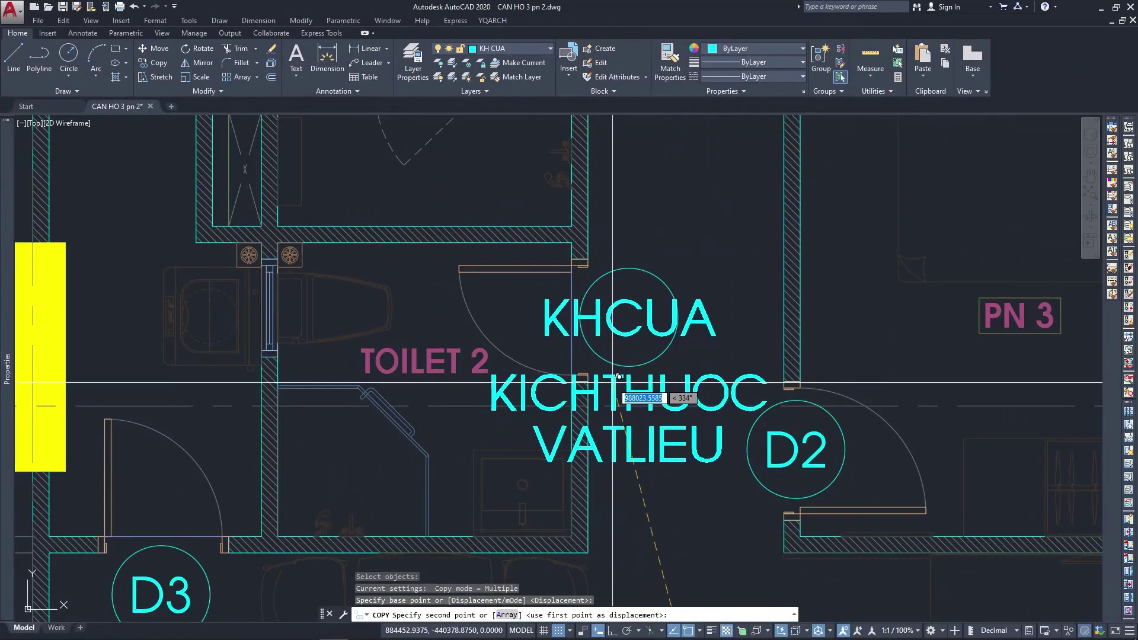
pyautogui.click(619, 377)
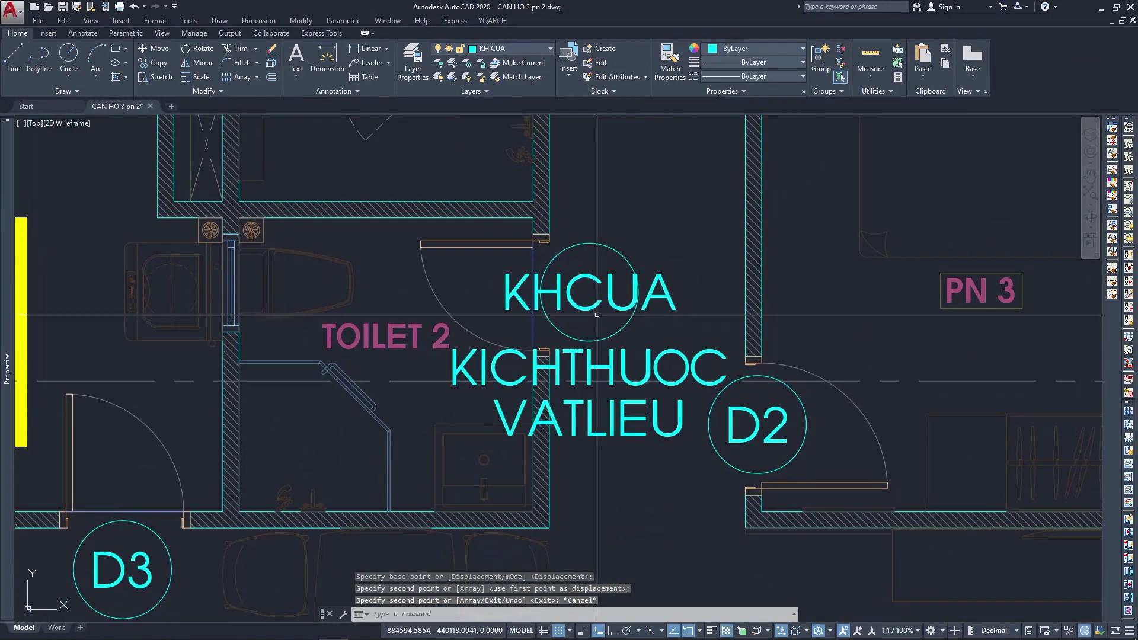
pyautogui.press('Escape')
pyautogui.doubleClick(592, 306)
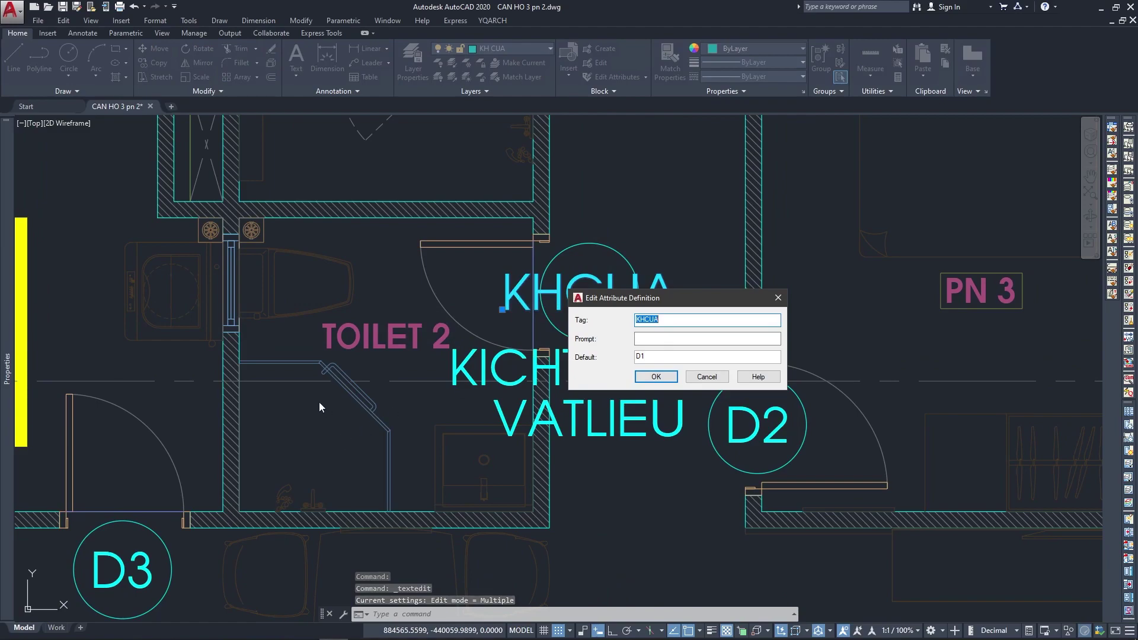
pyautogui.press('Escape')
pyautogui.press('Escape')
pyautogui.scroll(-5, 319, 403)
pyautogui.moveTo(338, 451)
pyautogui.mouseDown(button='middle')
pyautogui.moveTo(365, 202)
pyautogui.moveTo(316, 477)
pyautogui.mouseUp(button='middle')
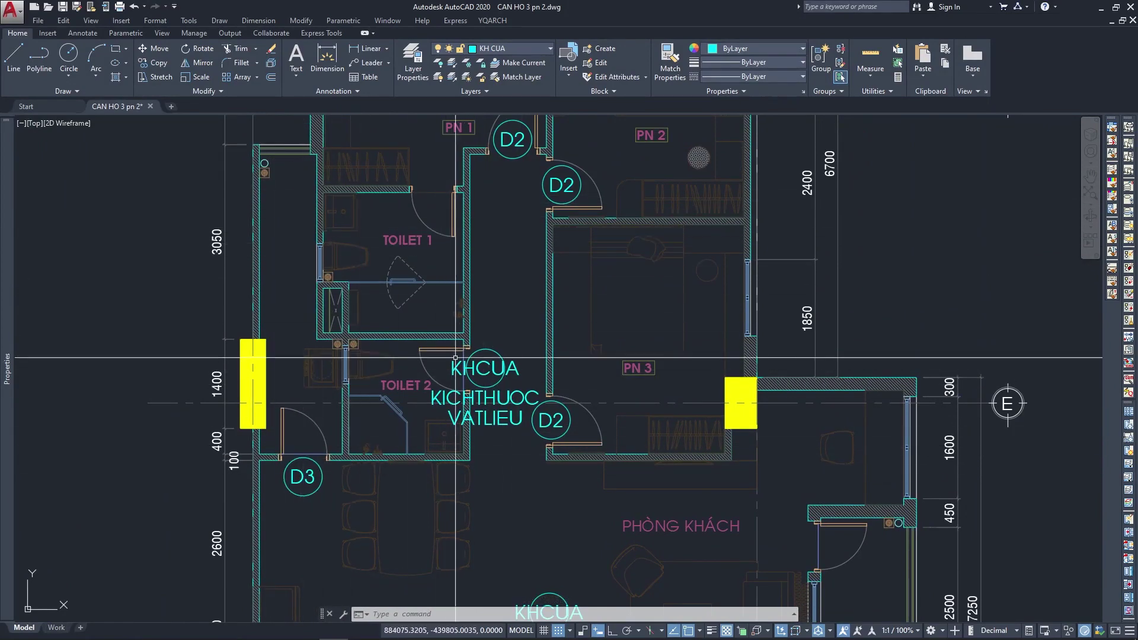
pyautogui.moveTo(307, 471); pyautogui.dragTo(356, 395, button='middle')
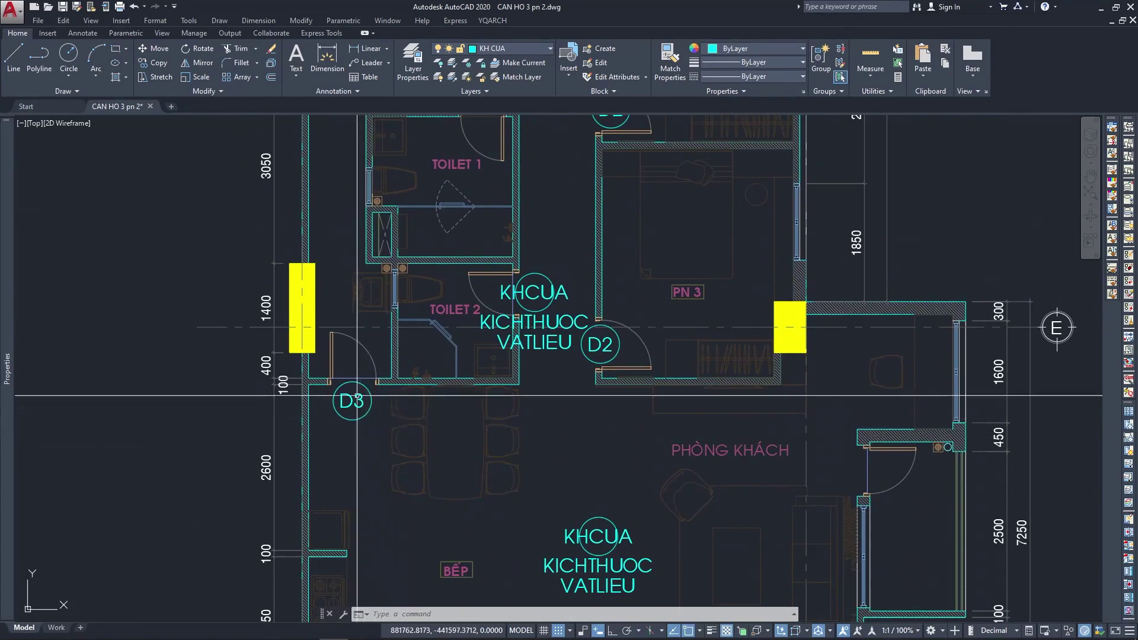
pyautogui.scroll(3, 356, 395)
pyautogui.moveTo(416, 488); pyautogui.dragTo(410, 488, button='middle')
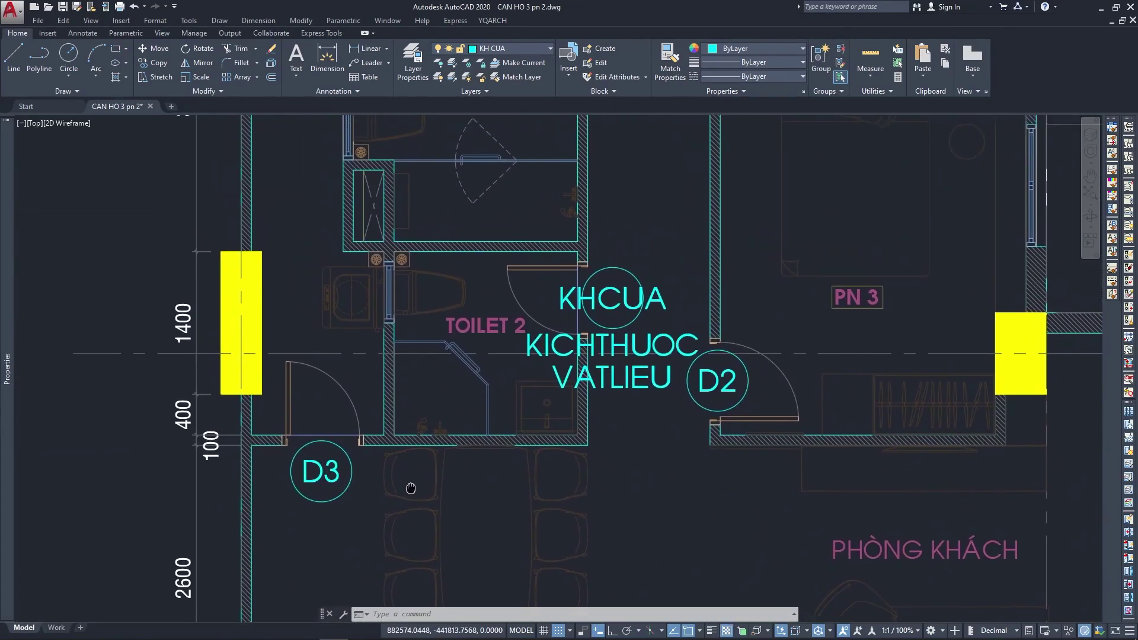
pyautogui.doubleClick(333, 468)
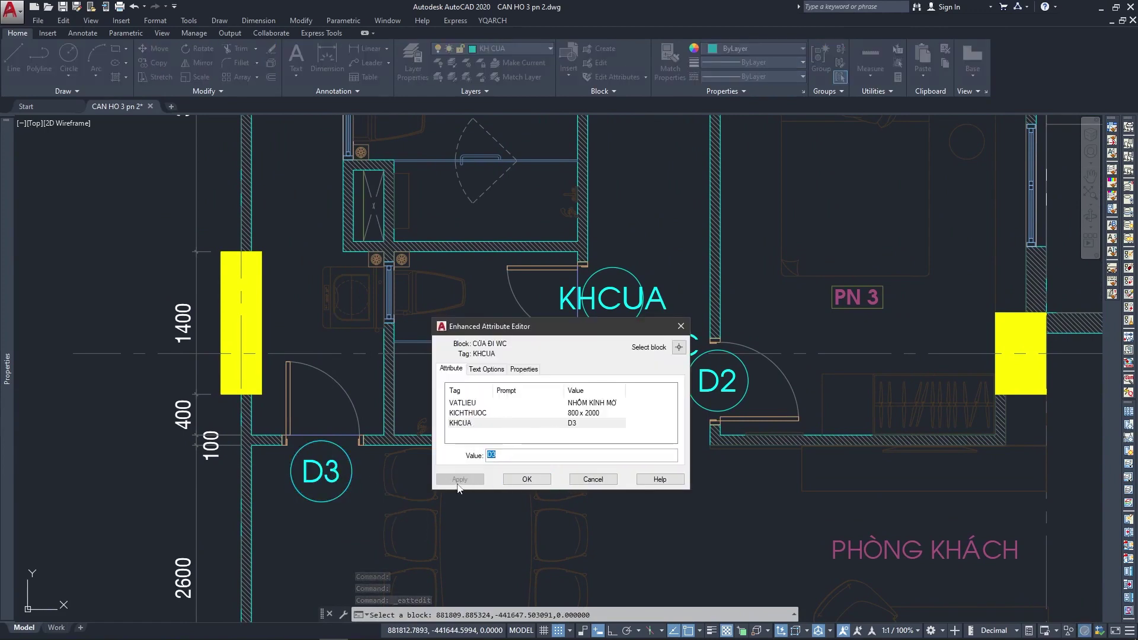
pyautogui.press('Return')
pyautogui.scroll(-1, 457, 488)
pyautogui.moveTo(379, 492)
pyautogui.mouseDown(button='middle')
pyautogui.moveTo(420, 467)
pyautogui.moveTo(326, 558)
pyautogui.moveTo(377, 229)
pyautogui.moveTo(354, 179)
pyautogui.moveTo(288, 159)
pyautogui.moveTo(351, 264)
pyautogui.mouseUp(button='middle')
pyautogui.scroll(-1, 415, 479)
pyautogui.scroll(1, 740, 381)
pyautogui.scroll(2, 740, 392)
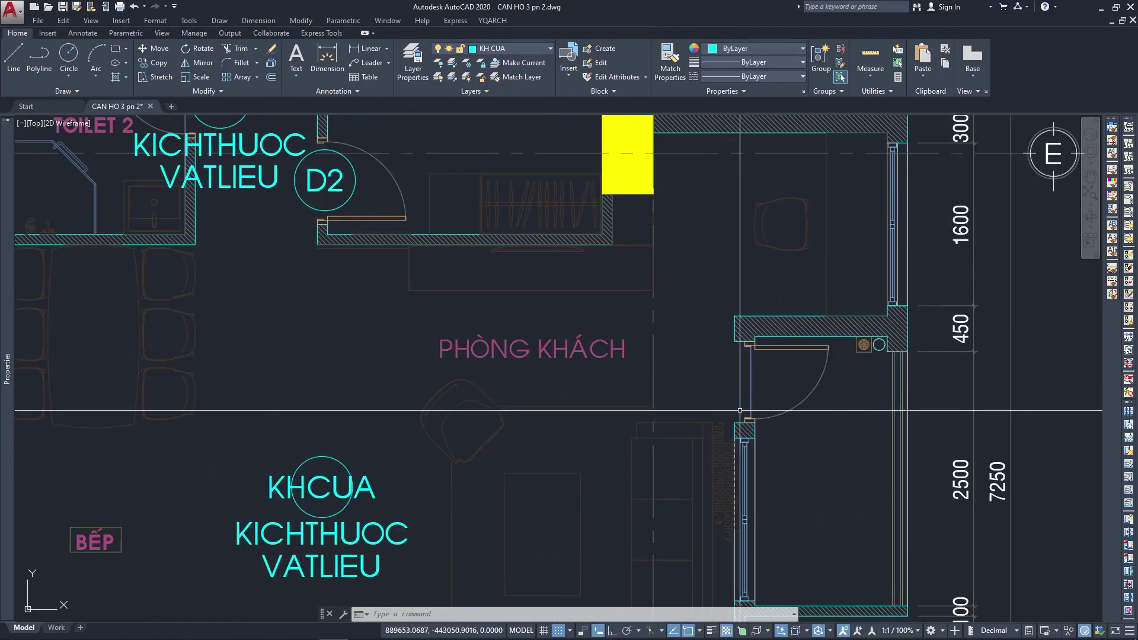
pyautogui.write('do')
pyautogui.press('Return')
pyautogui.scroll(2, 759, 382)
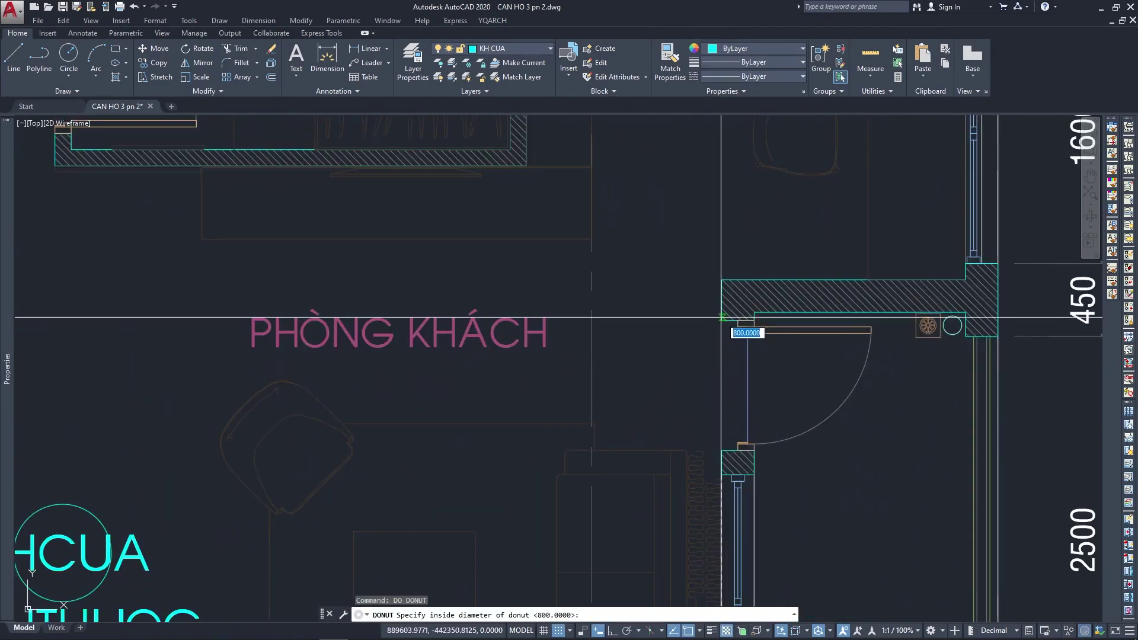
pyautogui.click(722, 320)
pyautogui.click(727, 446)
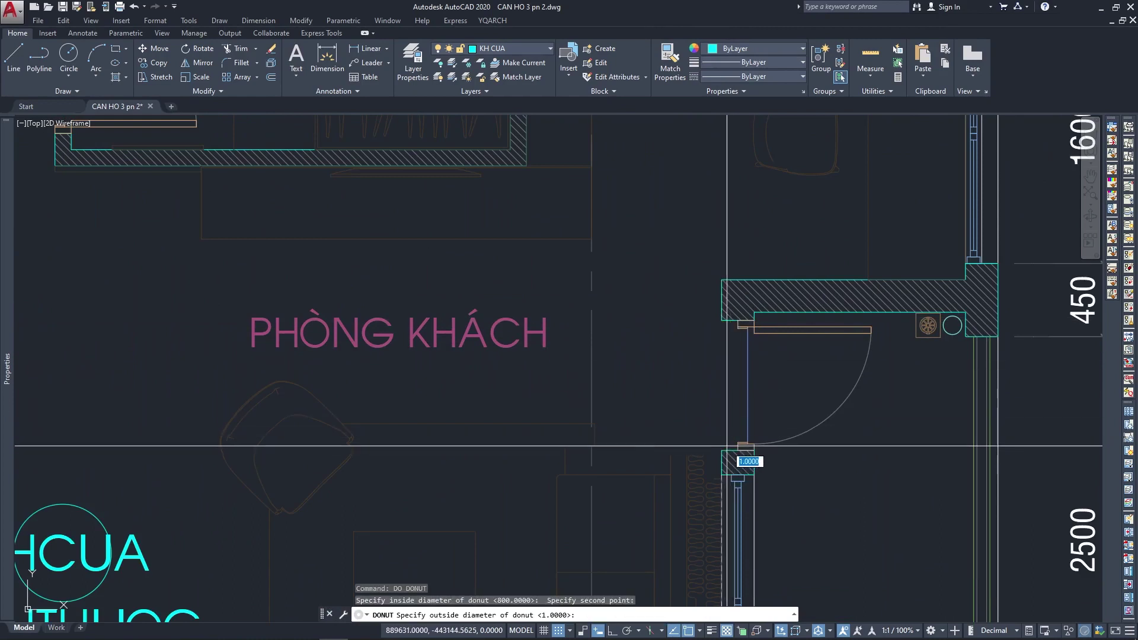
pyautogui.press('Escape')
pyautogui.write('di')
pyautogui.press('Return')
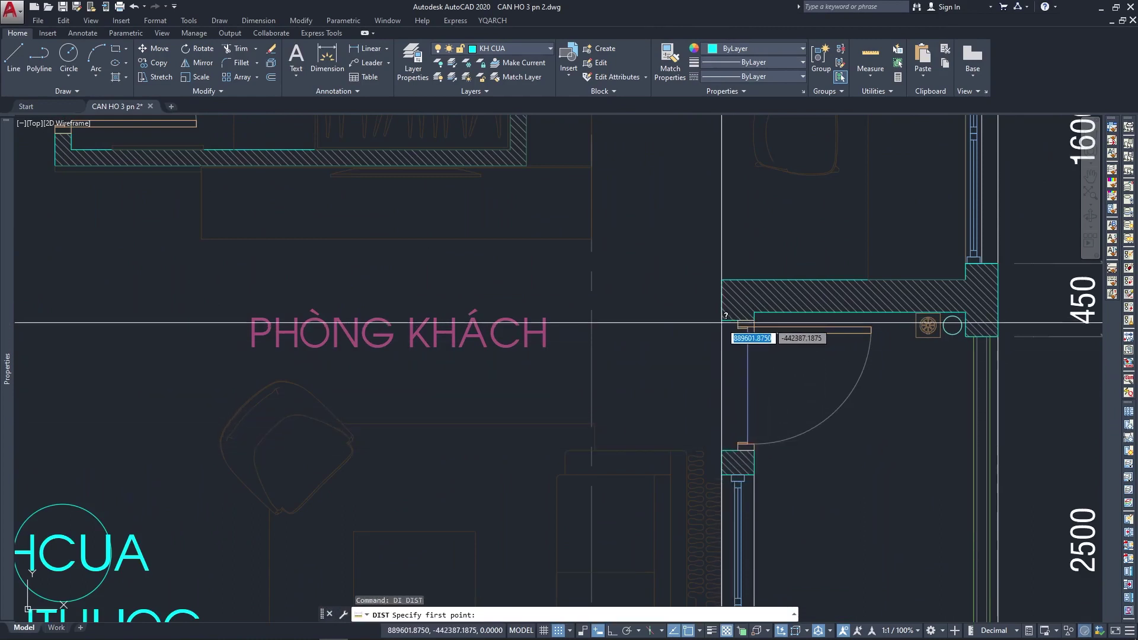
pyautogui.click(722, 321)
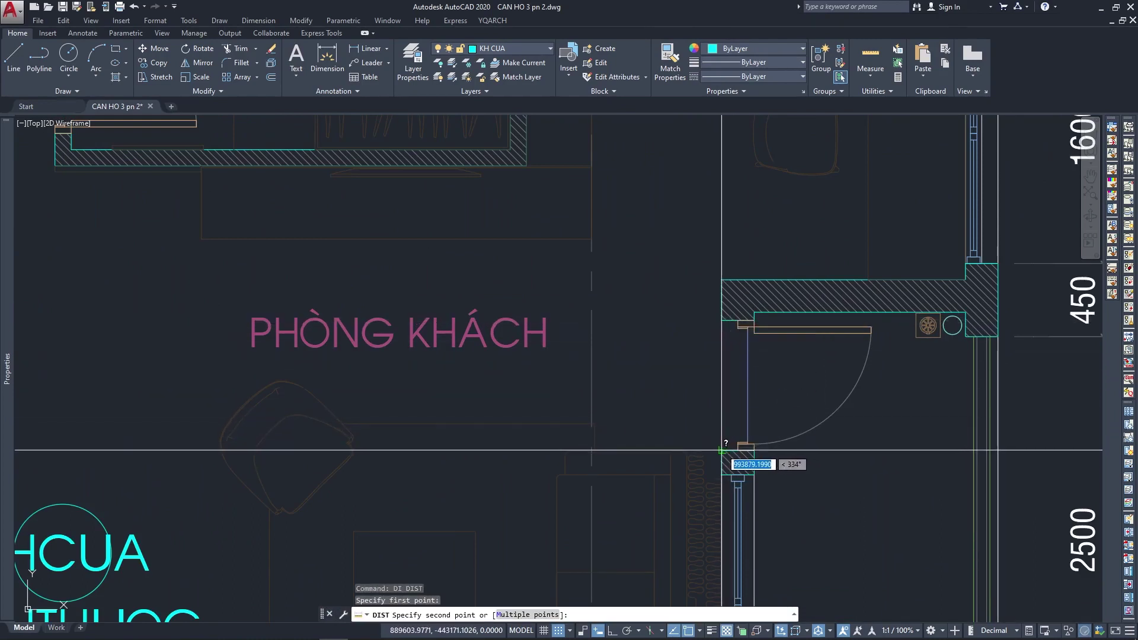
pyautogui.click(722, 451)
pyautogui.press('Escape')
pyautogui.scroll(-6, 401, 344)
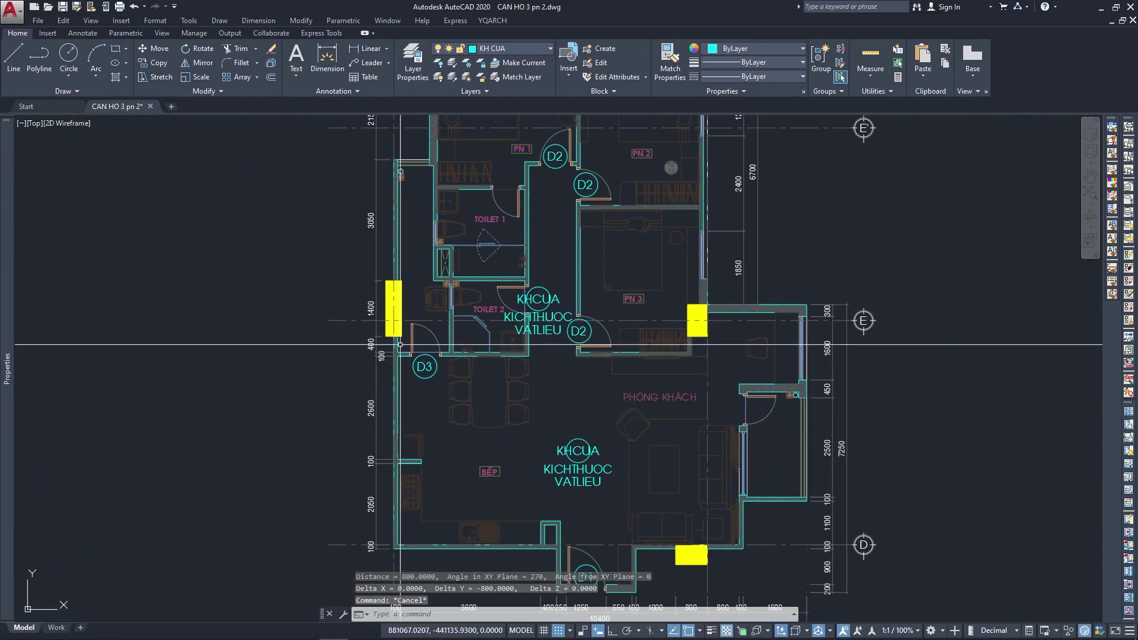
pyautogui.moveTo(784, 422)
pyautogui.mouseDown(button='middle')
pyautogui.moveTo(789, 372)
pyautogui.moveTo(762, 541)
pyautogui.moveTo(780, 478)
pyautogui.moveTo(811, 446)
pyautogui.moveTo(809, 462)
pyautogui.moveTo(798, 395)
pyautogui.moveTo(797, 450)
pyautogui.moveTo(830, 452)
pyautogui.mouseUp(button='middle')
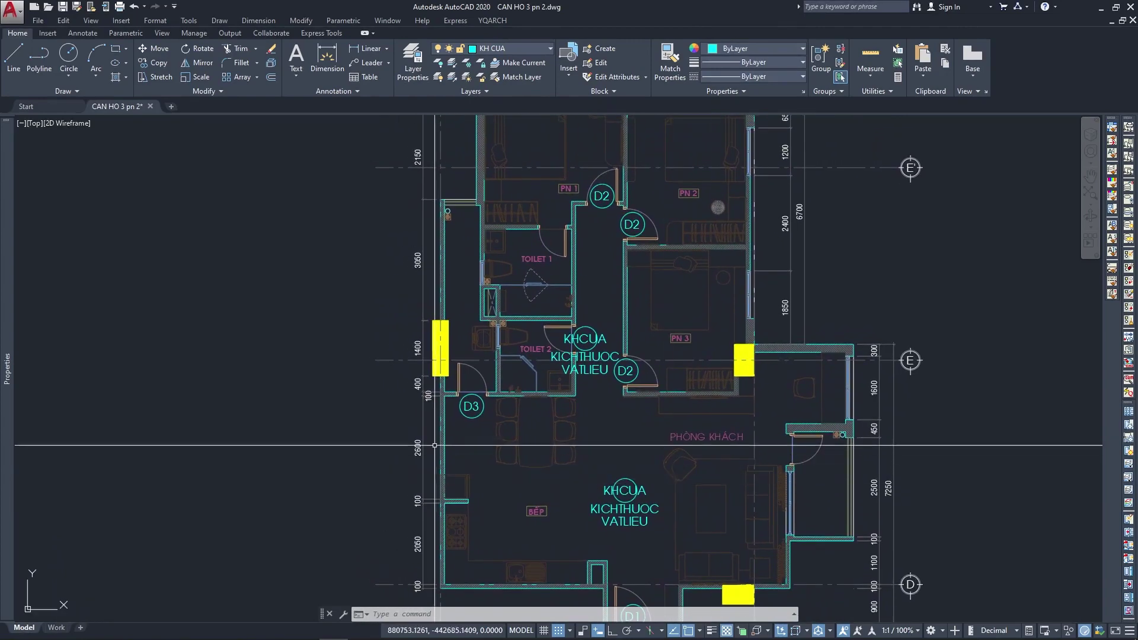
pyautogui.scroll(2, 473, 404)
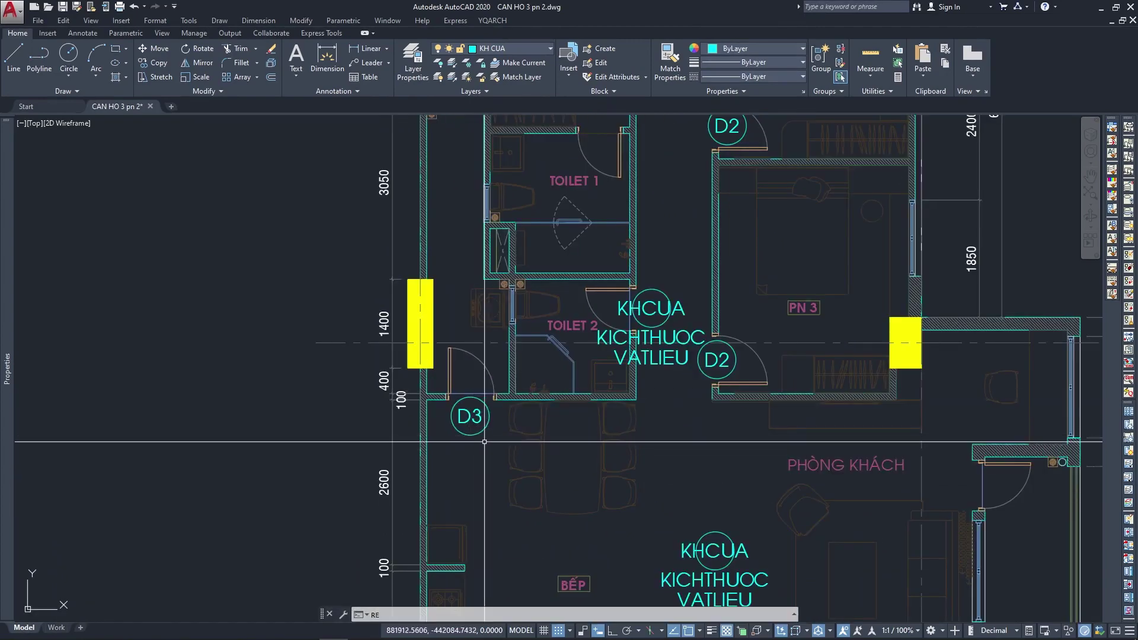
# Rename block CỬA ĐI WC to CỬA BAN CÔNG using the RENAME command.
pyautogui.write('RENAME')
pyautogui.press('Return')
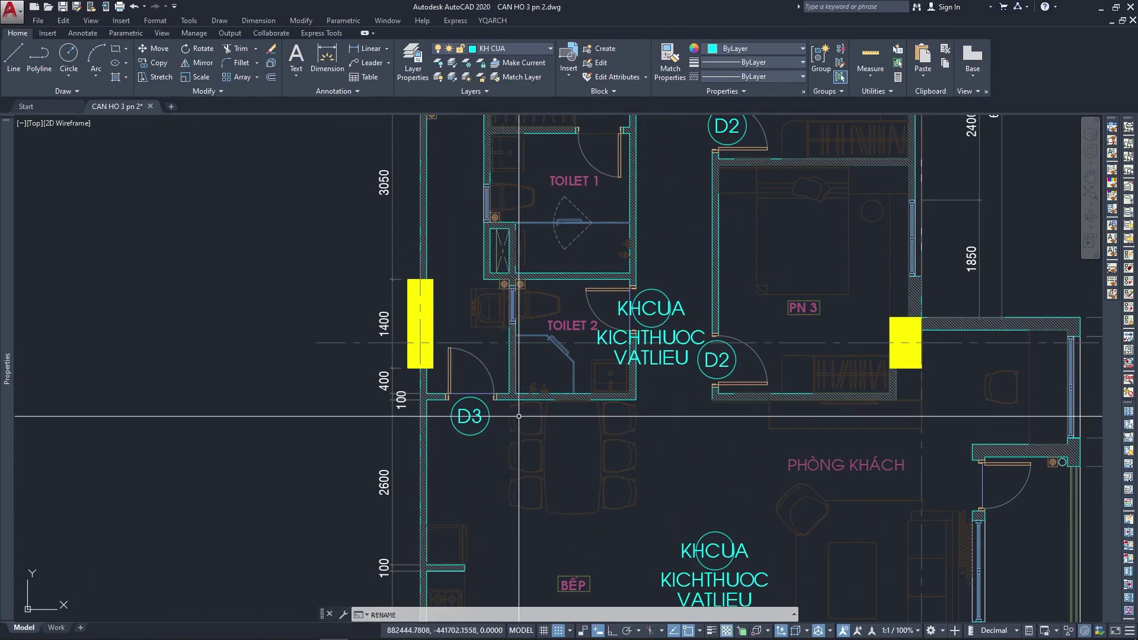
pyautogui.press('Return')
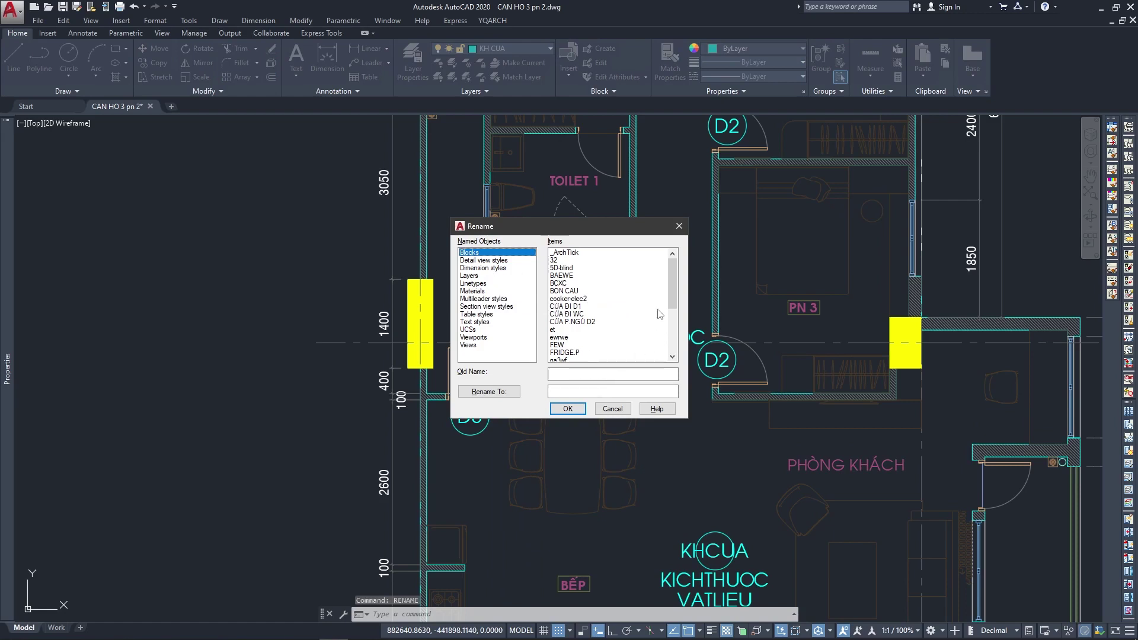
pyautogui.click(582, 316)
pyautogui.write('CỬA BAN CÔNG')
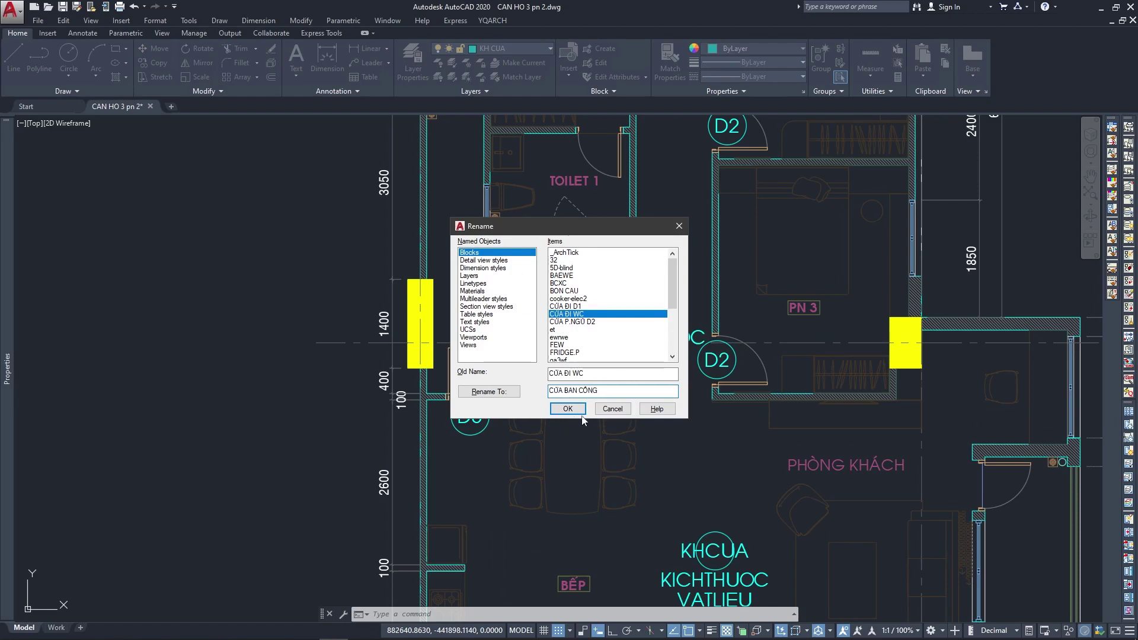
pyautogui.click(568, 408)
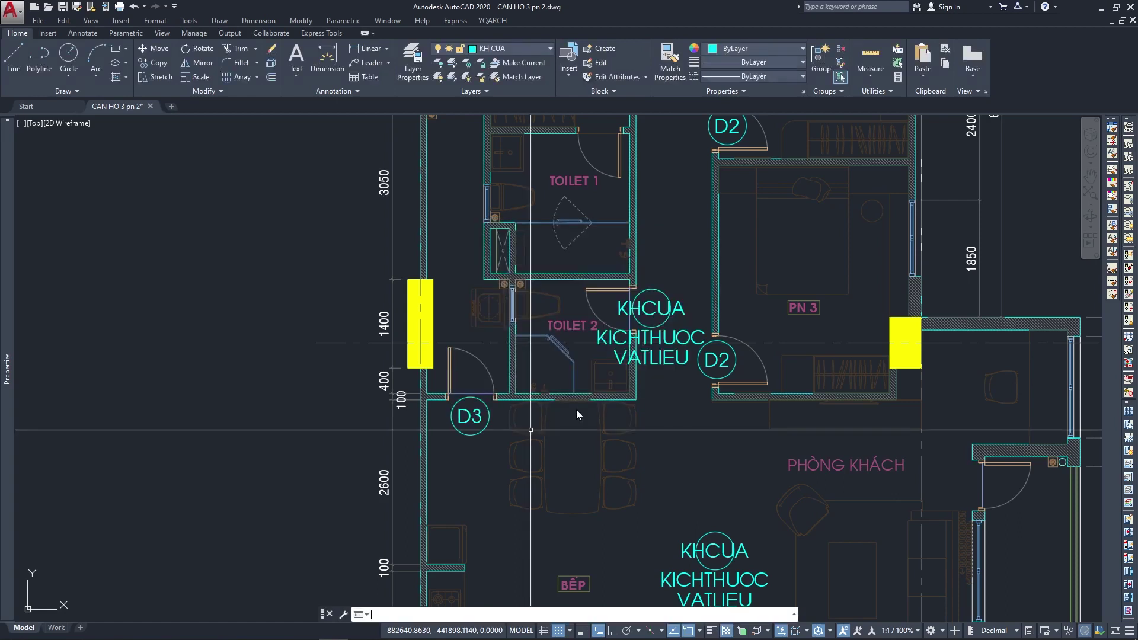
pyautogui.moveTo(582, 461)
pyautogui.mouseDown(button='middle')
pyautogui.moveTo(487, 449)
pyautogui.moveTo(486, 355)
pyautogui.mouseUp(button='middle')
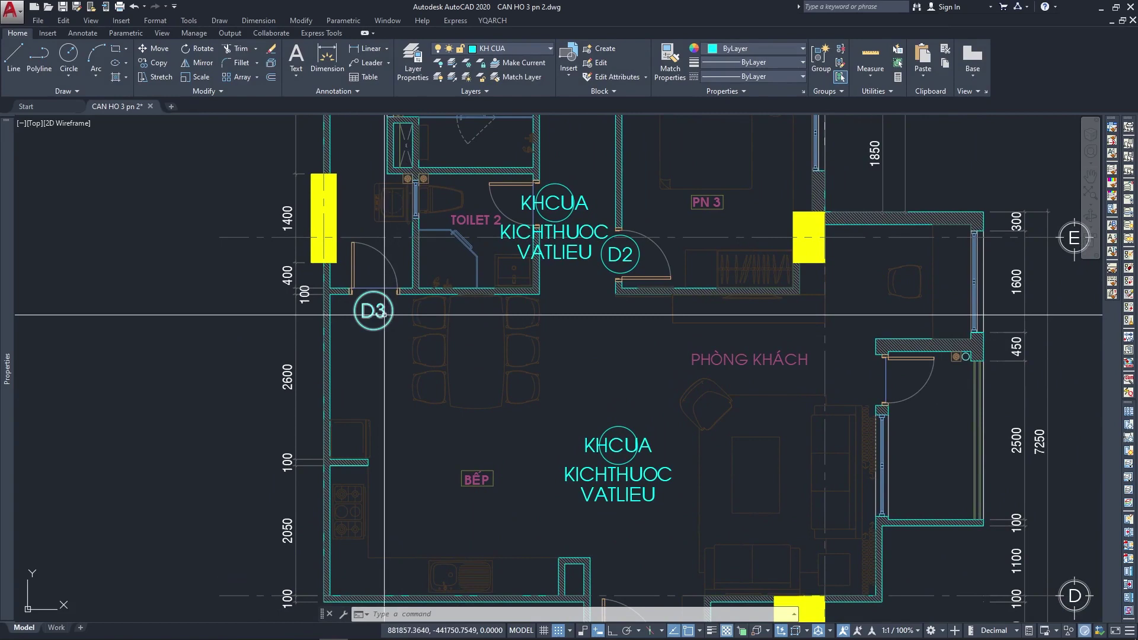
# Cancel the BE block editor prompt and confirm the KHCUA attribute's revised default.
pyautogui.write('B')
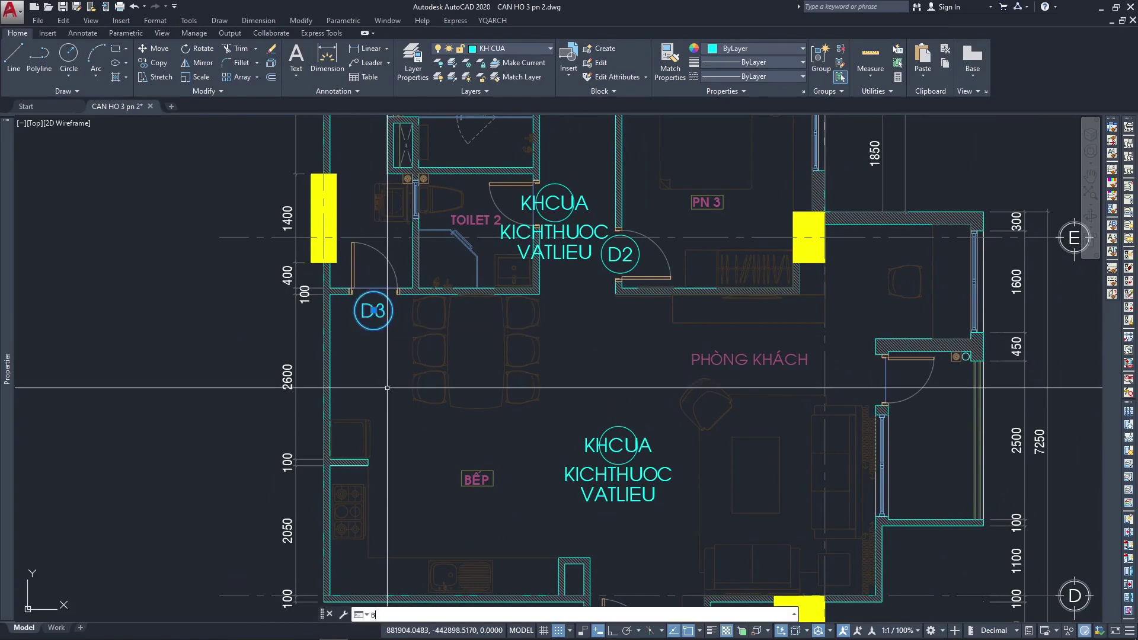
pyautogui.write('E')
pyautogui.press('Return')
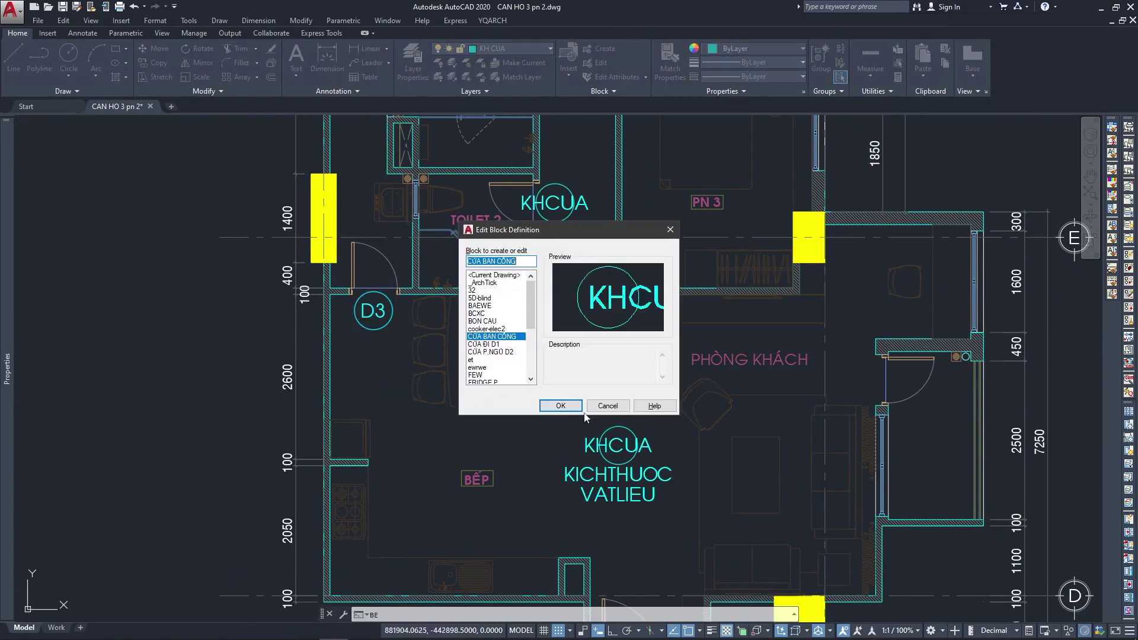
pyautogui.click(608, 406)
pyautogui.scroll(1, 543, 306)
pyautogui.scroll(1, 543, 306)
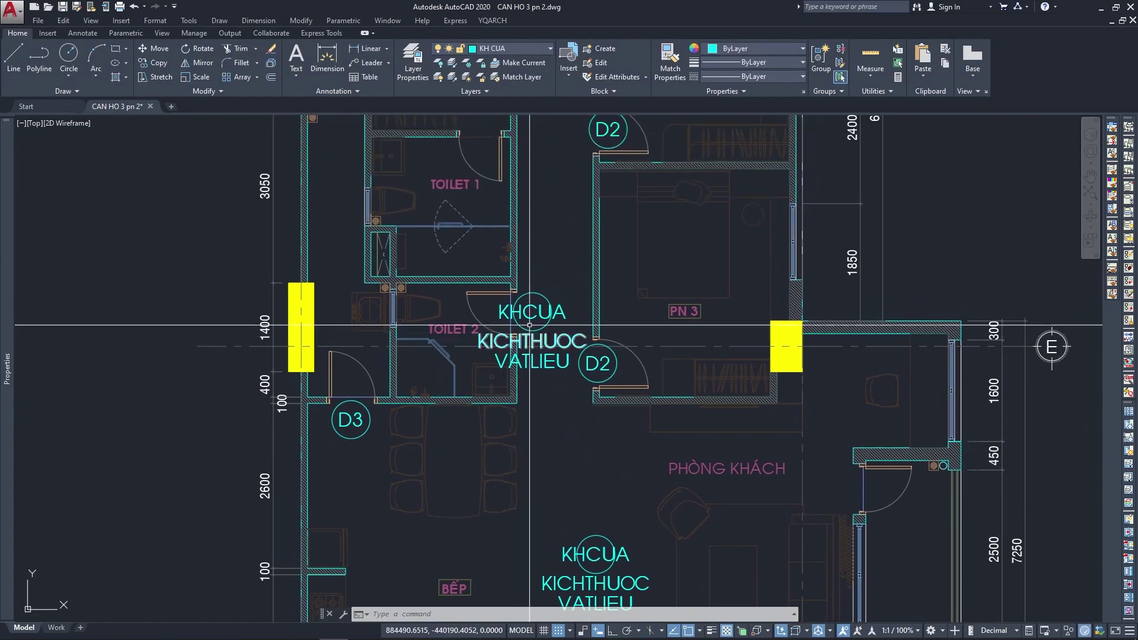
pyautogui.scroll(1, 542, 306)
pyautogui.scroll(1, 543, 306)
pyautogui.scroll(1, 544, 299)
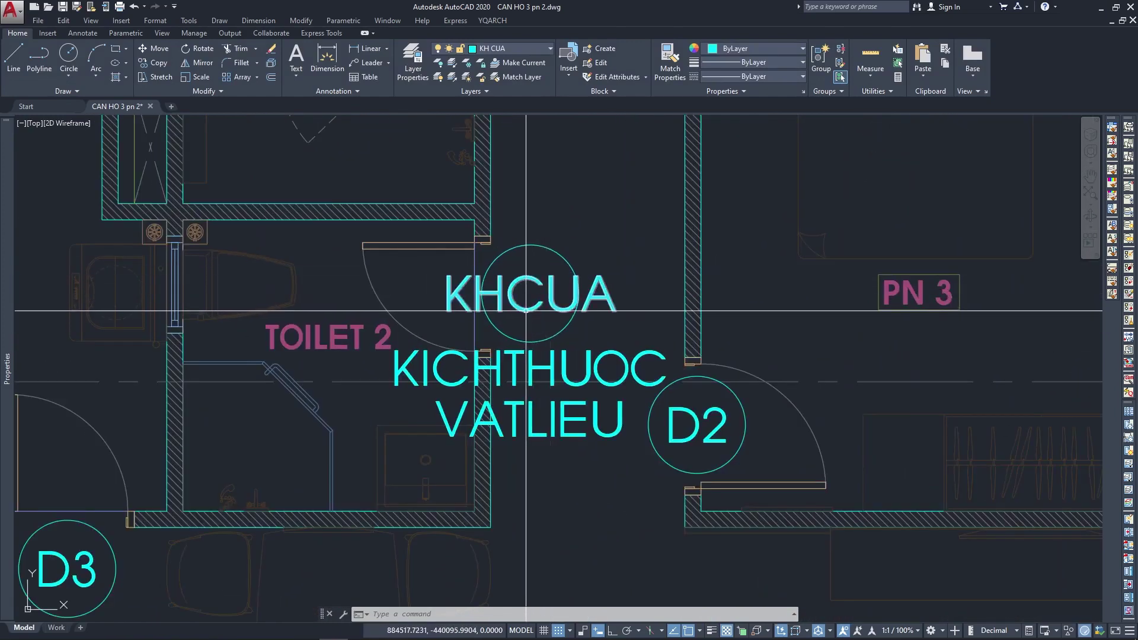
pyautogui.doubleClick(529, 314)
pyautogui.write('D4')
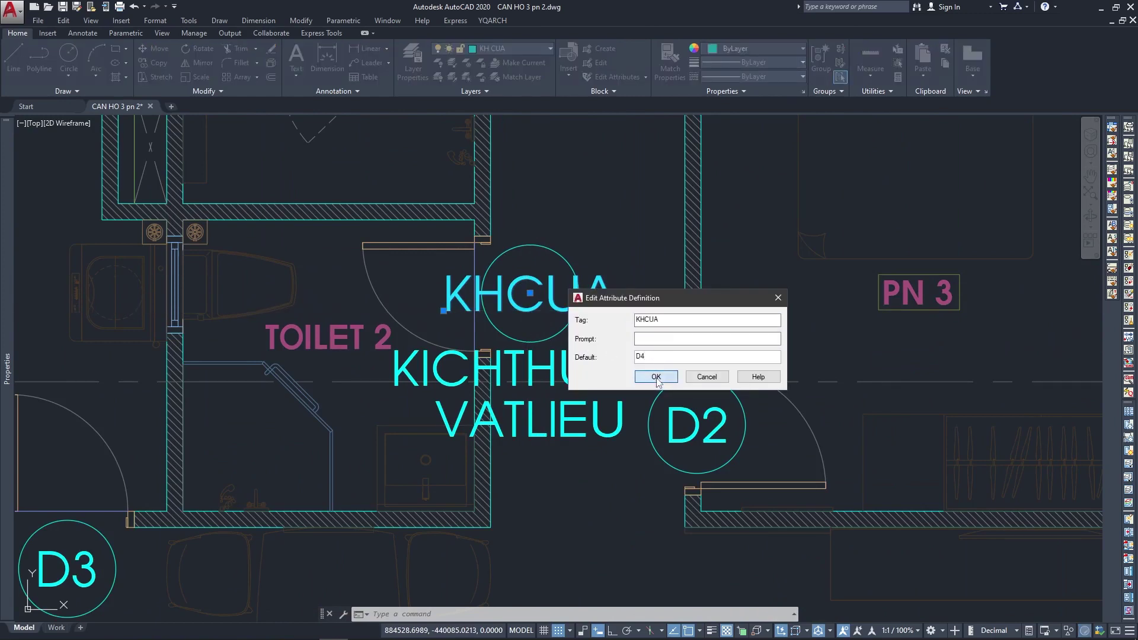
pyautogui.click(656, 377)
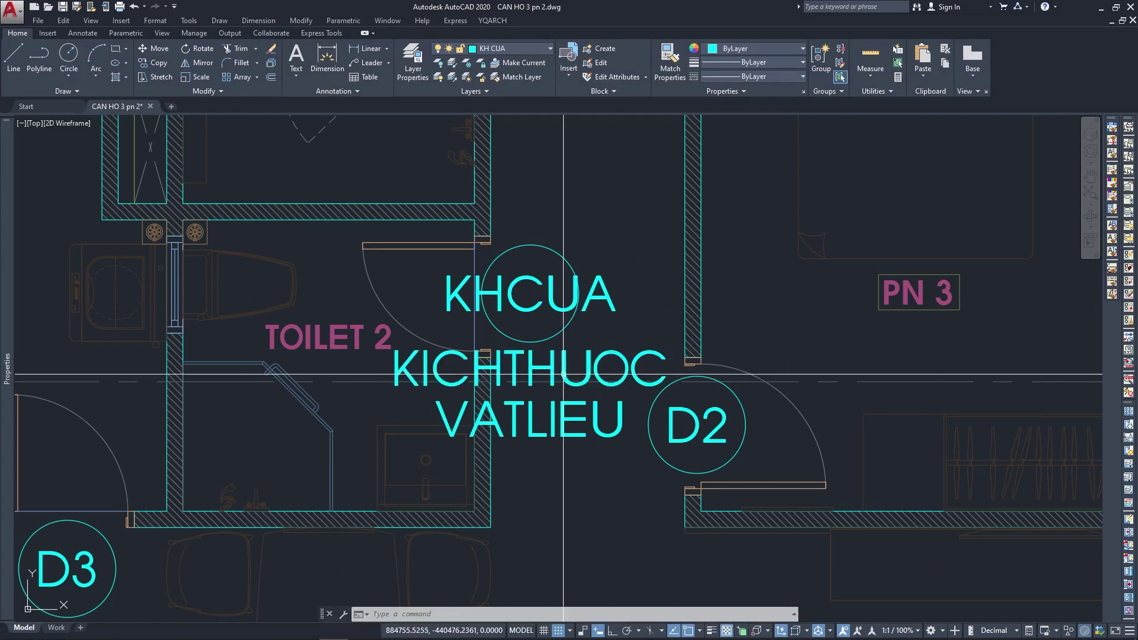
# Set the template KICHTHUOC default to 750 x 2200, then open the D3 tag's attributes.
pyautogui.click(564, 375)
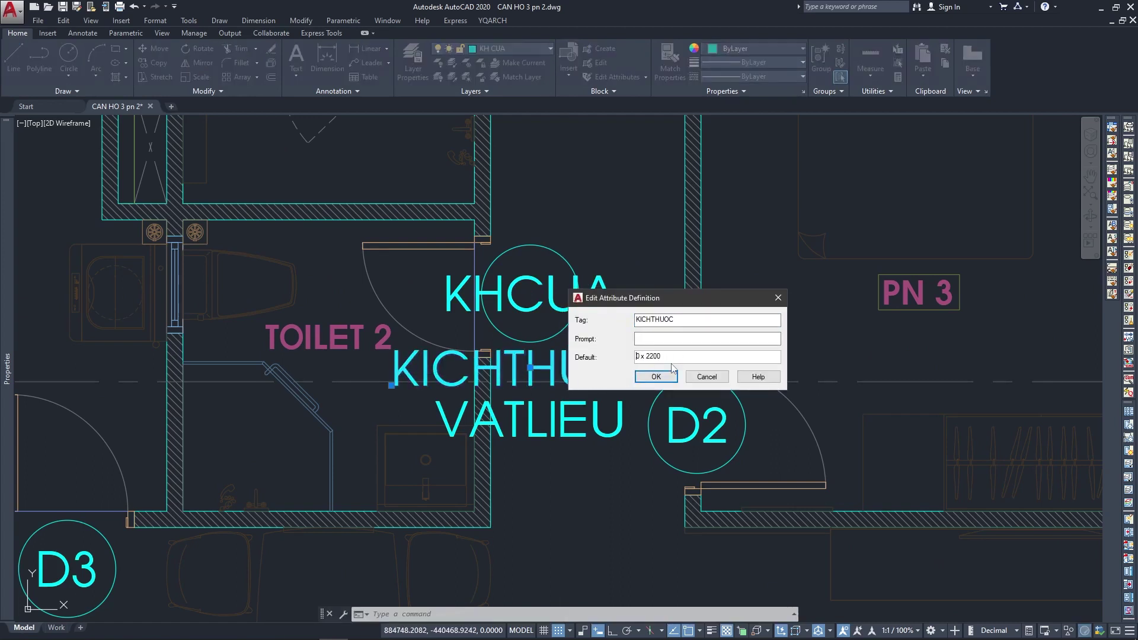
pyautogui.click(656, 377)
pyautogui.press('Escape')
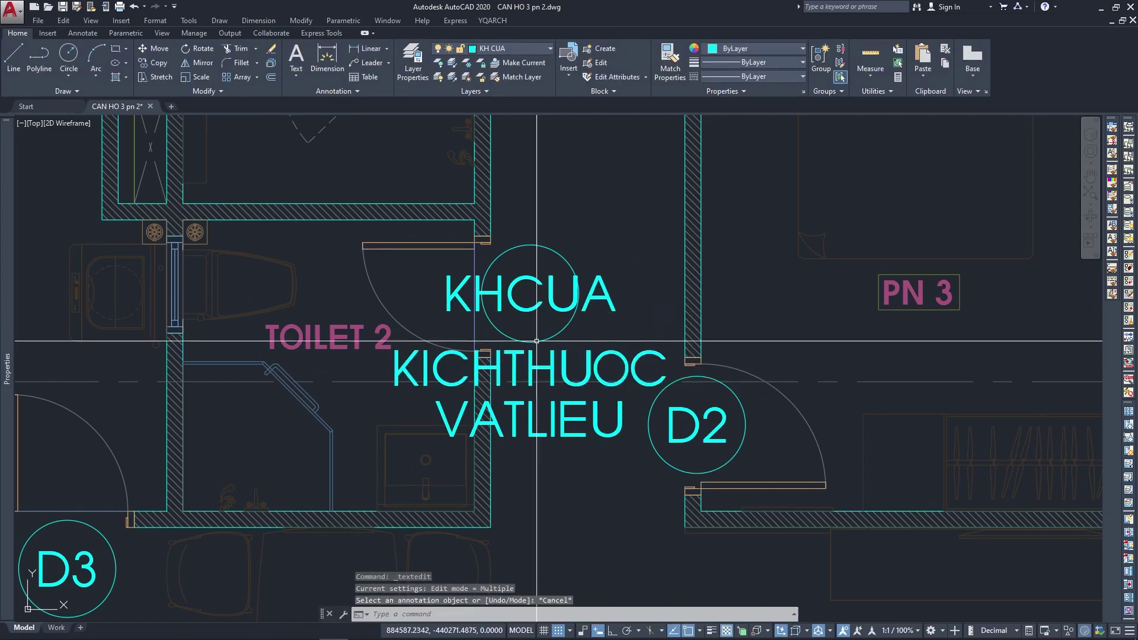
pyautogui.scroll(-4, 389, 394)
pyautogui.scroll(2, 388, 394)
pyautogui.scroll(2, 389, 395)
pyautogui.doubleClick(271, 428)
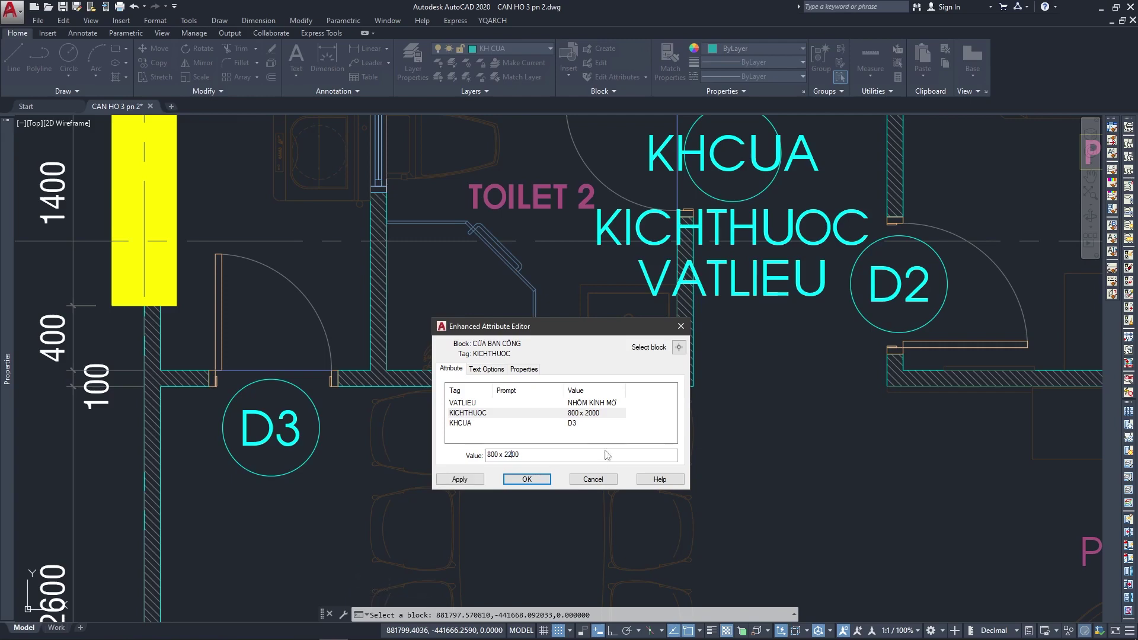
# Apply size 800 x 2200 to D3 and set the VATLIEU default to NHÔM KÍNH MỜ.
pyautogui.click(535, 484)
pyautogui.moveTo(756, 234)
pyautogui.mouseDown(button='middle')
pyautogui.moveTo(667, 336)
pyautogui.moveTo(588, 332)
pyautogui.mouseUp(button='middle')
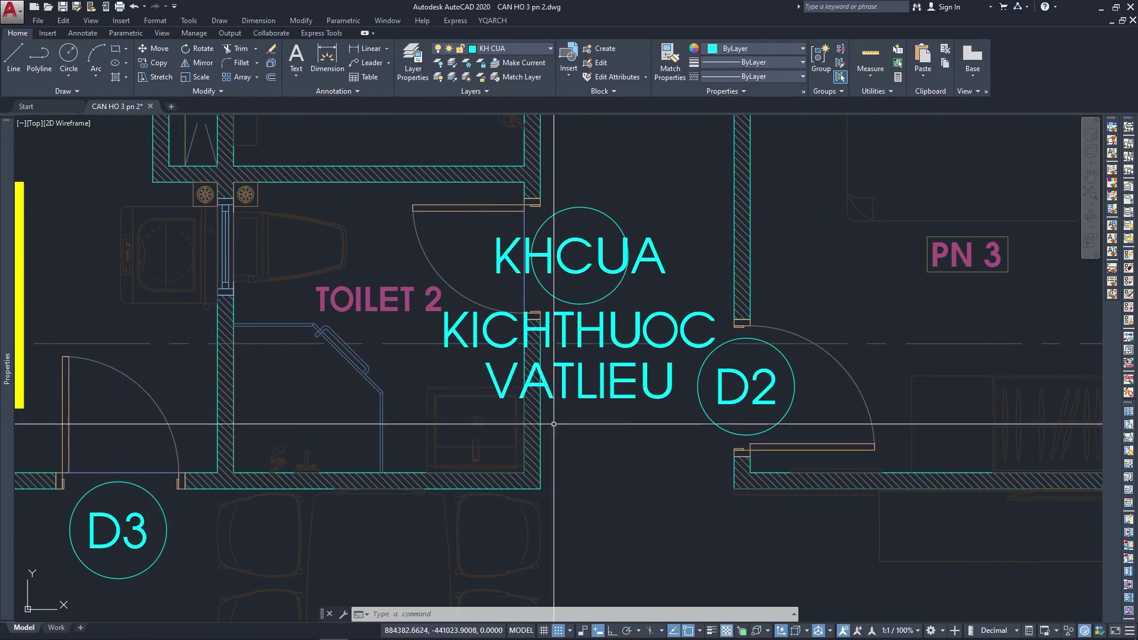
pyautogui.doubleClick(596, 385)
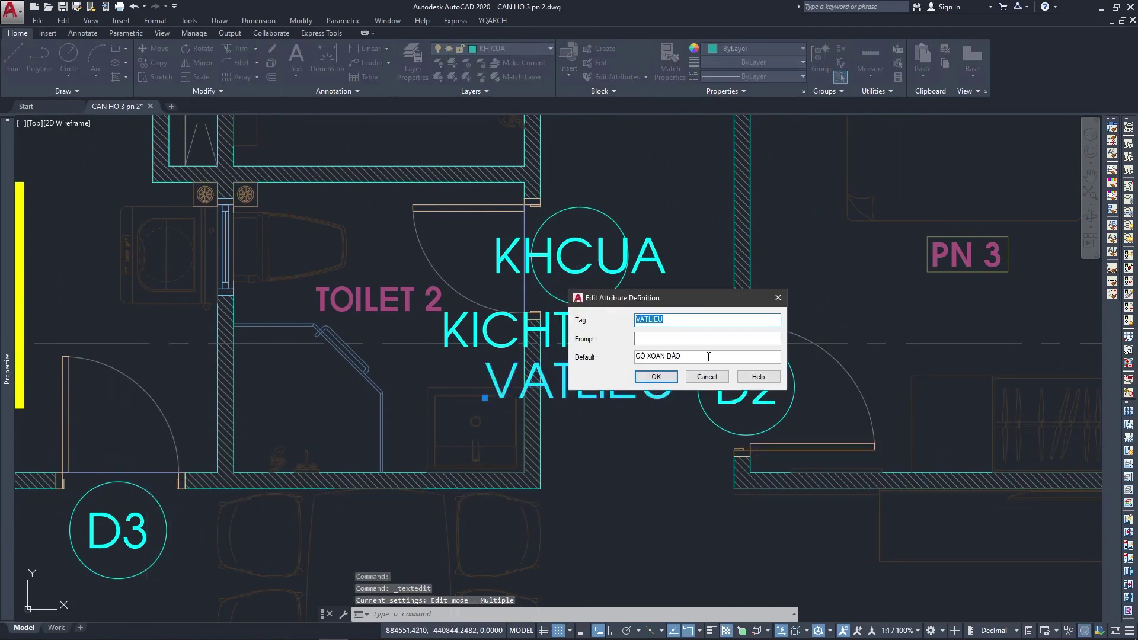
pyautogui.write('NHÔM KÍNH MỜ')
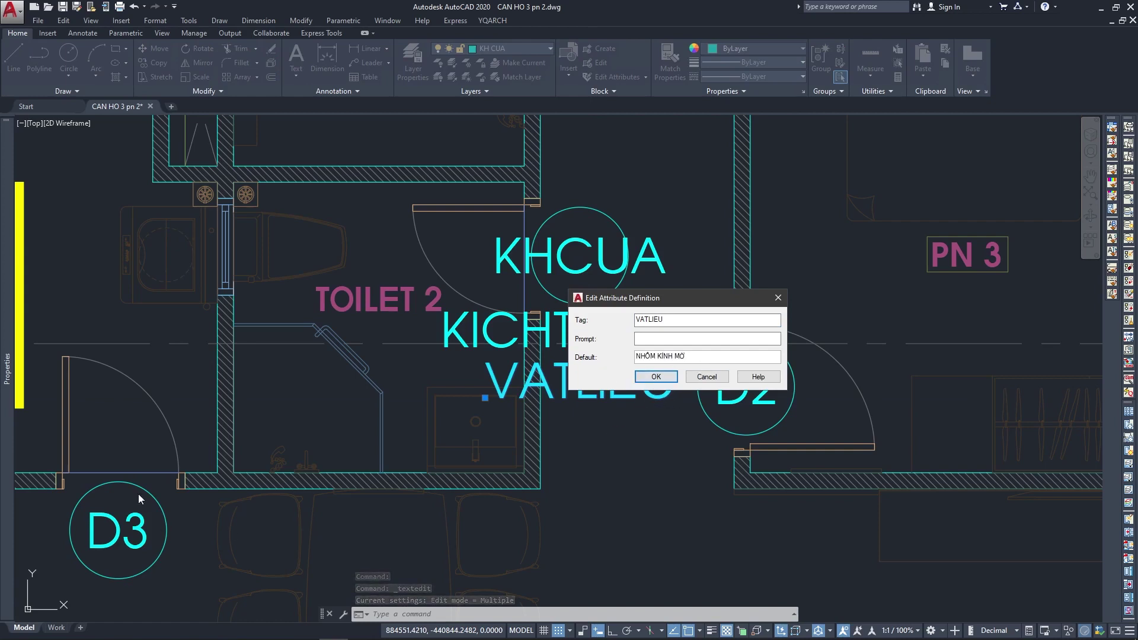
pyautogui.click(652, 377)
pyautogui.press('Escape')
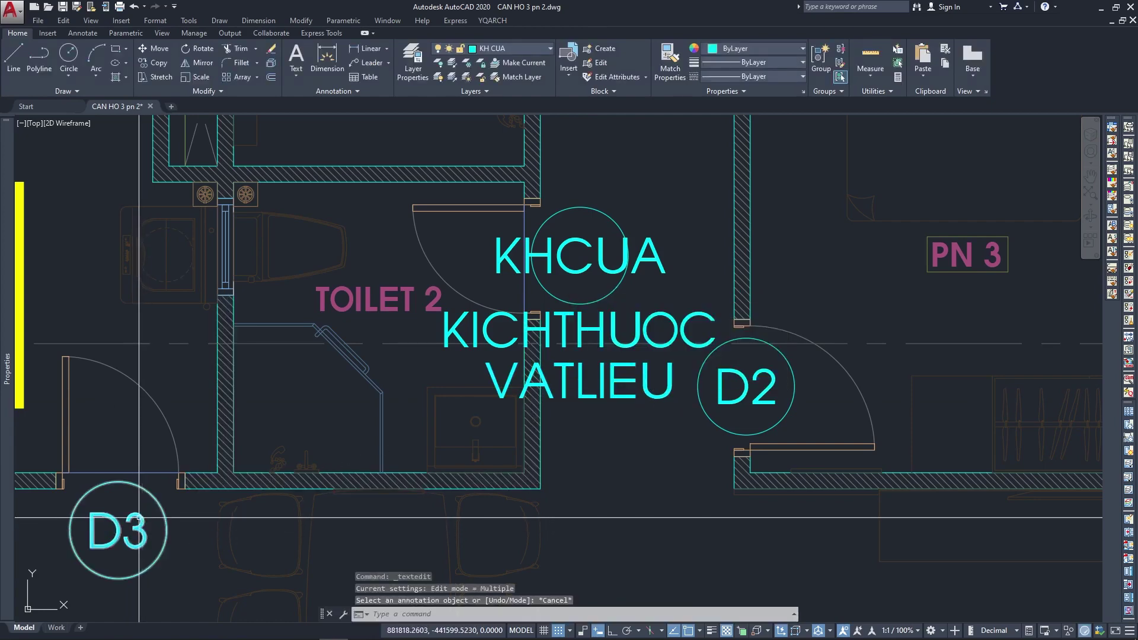
# Change the D3 tag's VATLIEU value to NHÔM KÍNH TRONG.
pyautogui.doubleClick(139, 517)
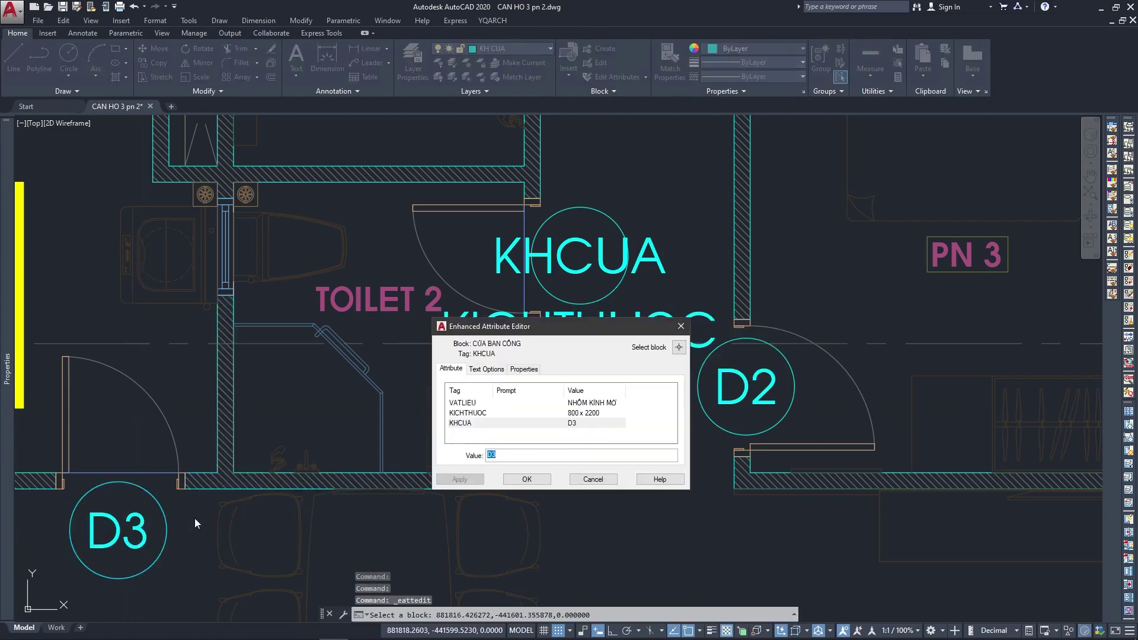
pyautogui.click(480, 404)
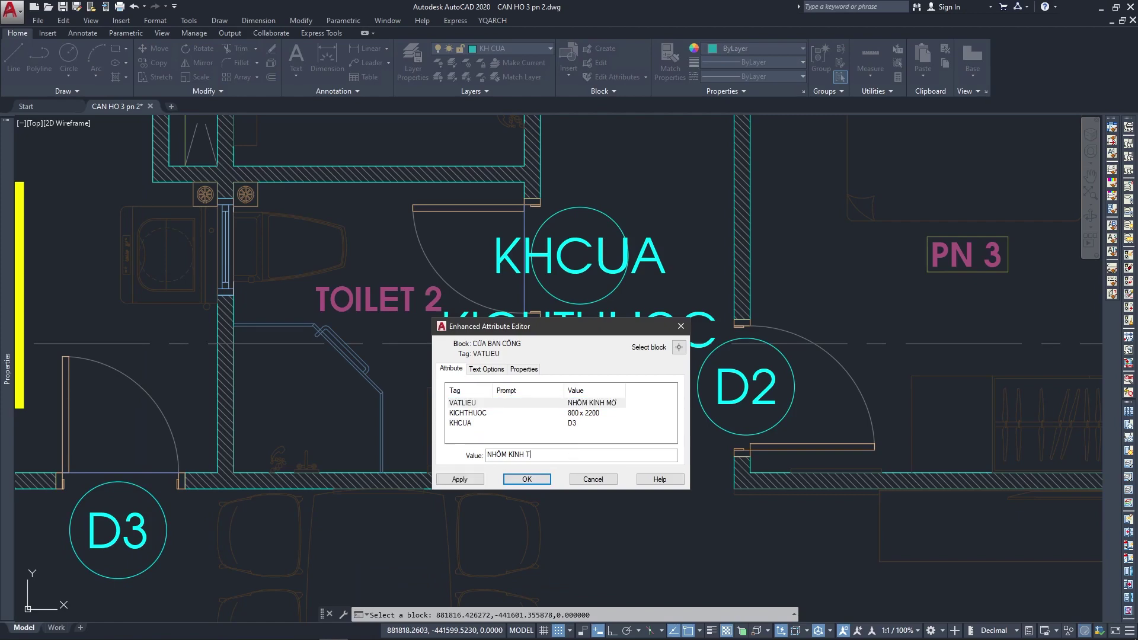
pyautogui.click(509, 481)
pyautogui.scroll(-5, 452, 338)
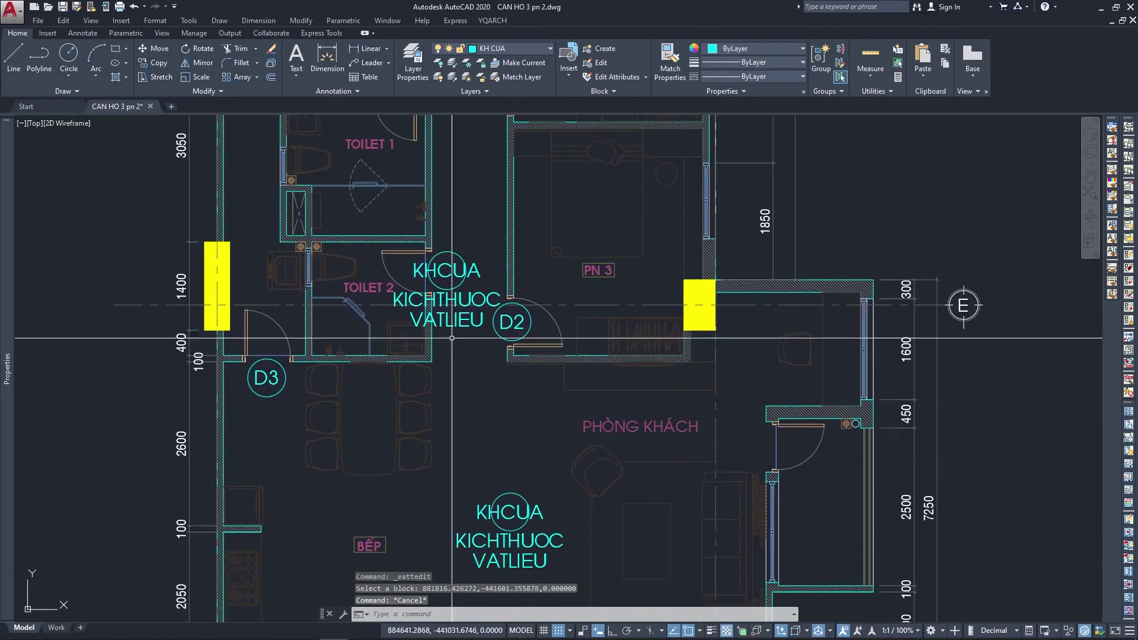
pyautogui.scroll(2, 291, 378)
# Copy the D3 tag (800 x 2200, NHÔM KÍNH TRONG) to the PHÒNG KHÁCH right-wall door.
pyautogui.write('cp')
pyautogui.press('Return')
pyautogui.click(252, 382)
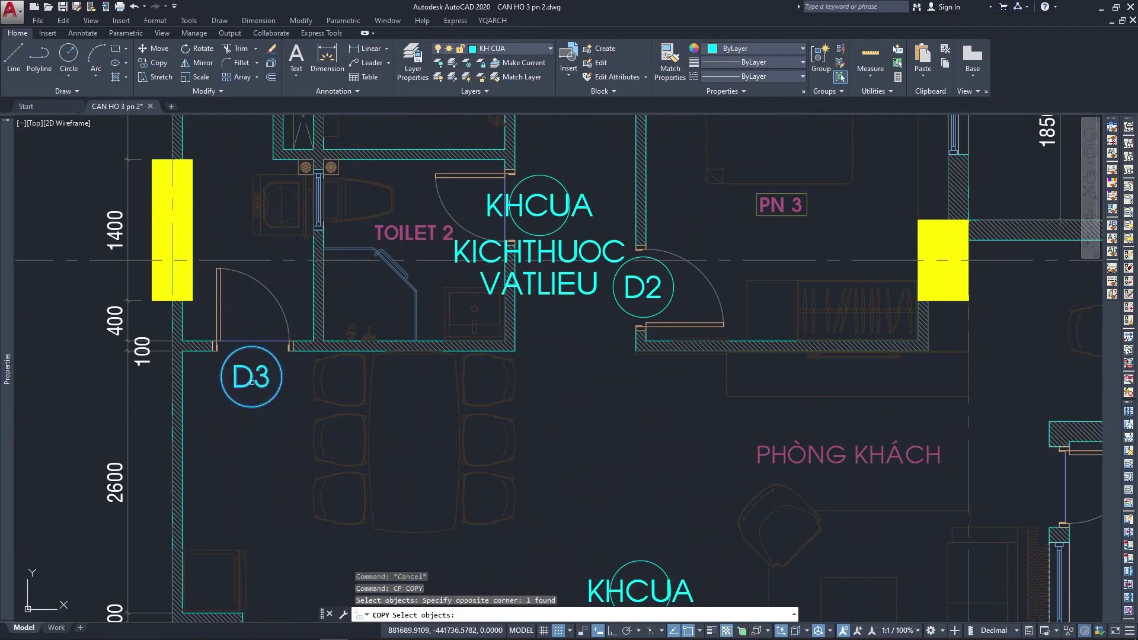
pyautogui.press('Return')
pyautogui.scroll(2, 686, 470)
pyautogui.scroll(4, 789, 341)
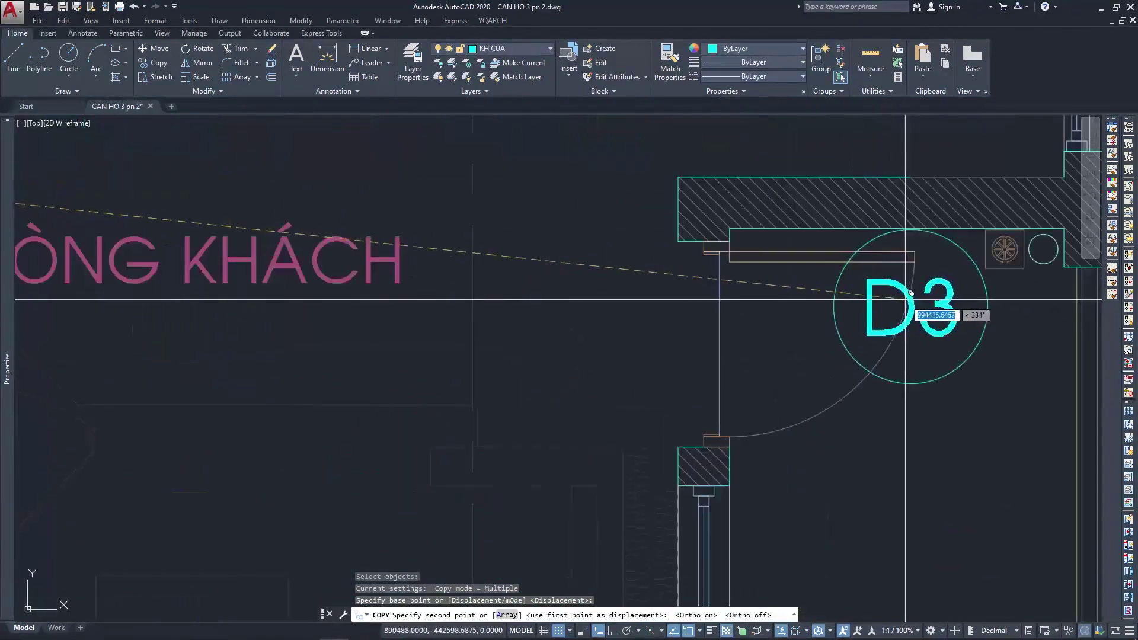
pyautogui.scroll(-4, 652, 337)
pyautogui.click(646, 334)
pyautogui.press('Escape')
pyautogui.scroll(-2, 653, 377)
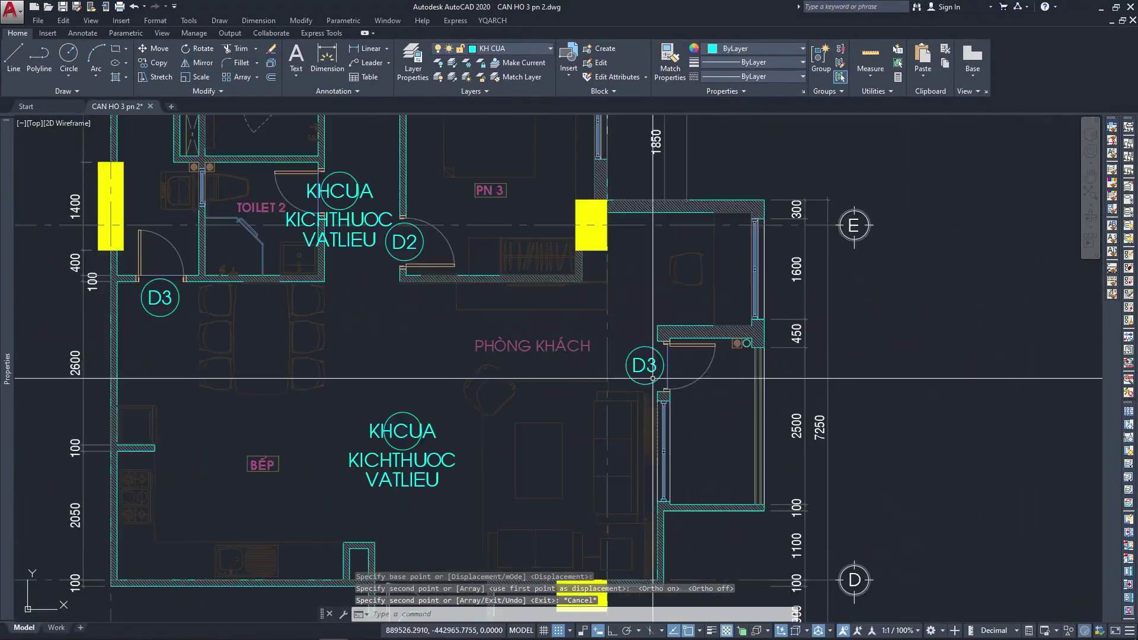
pyautogui.moveTo(653, 377); pyautogui.dragTo(747, 576, button='middle')
pyautogui.moveTo(460, 406); pyautogui.dragTo(533, 373, button='middle')
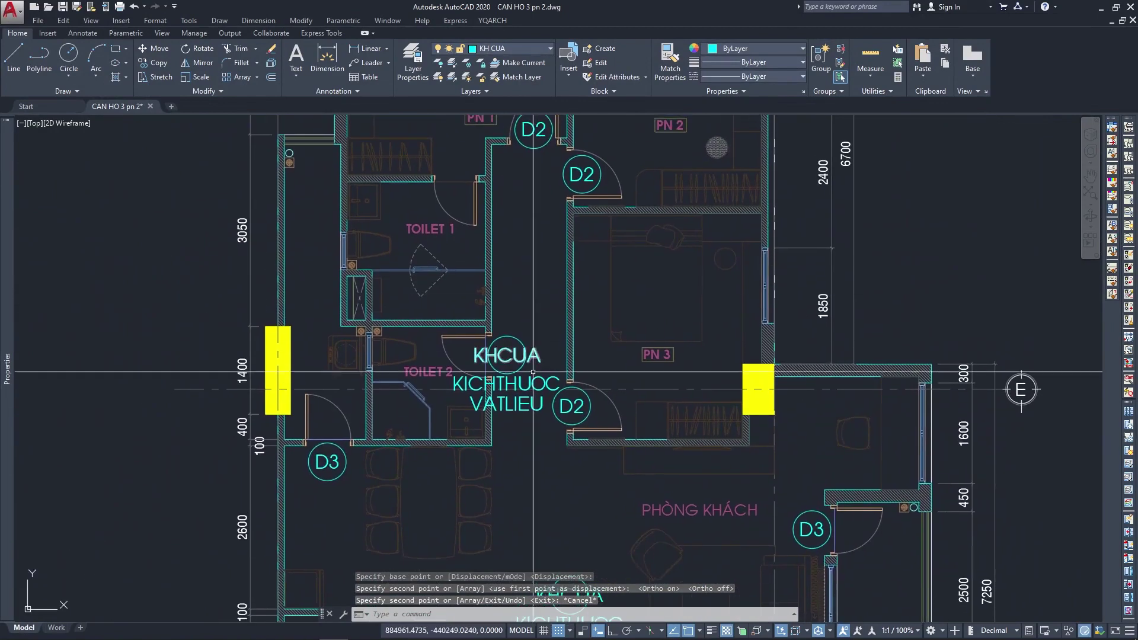
pyautogui.scroll(2, 533, 372)
# Set the KHCUA attribute default to D4, leaving KICHTHUOC at 750 x 2200.
pyautogui.doubleClick(516, 346)
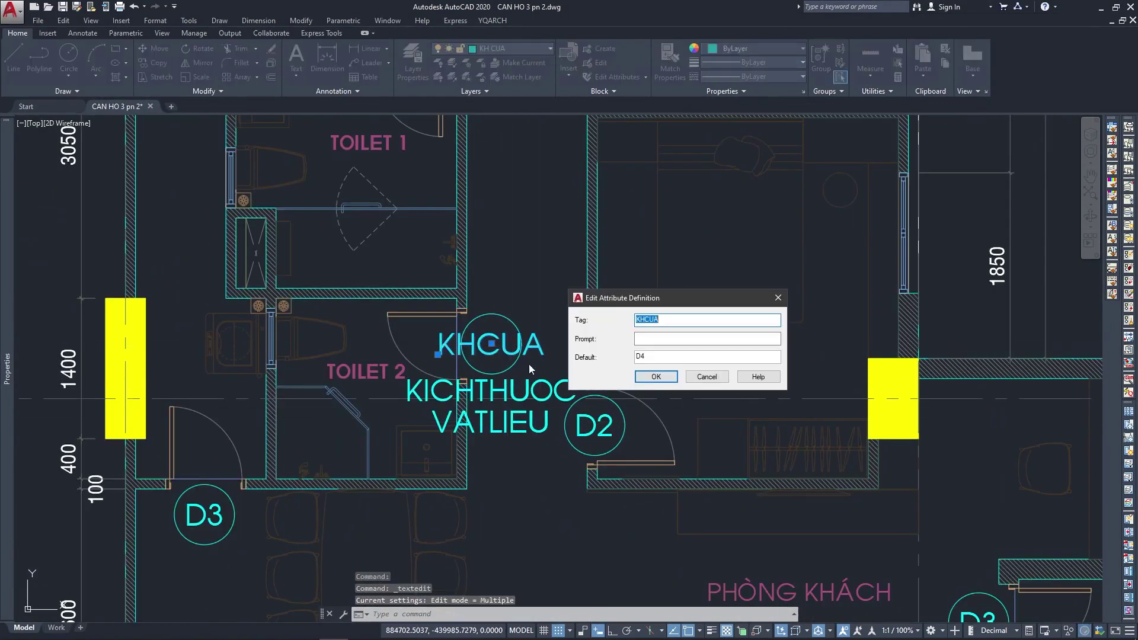
pyautogui.click(666, 373)
pyautogui.click(508, 394)
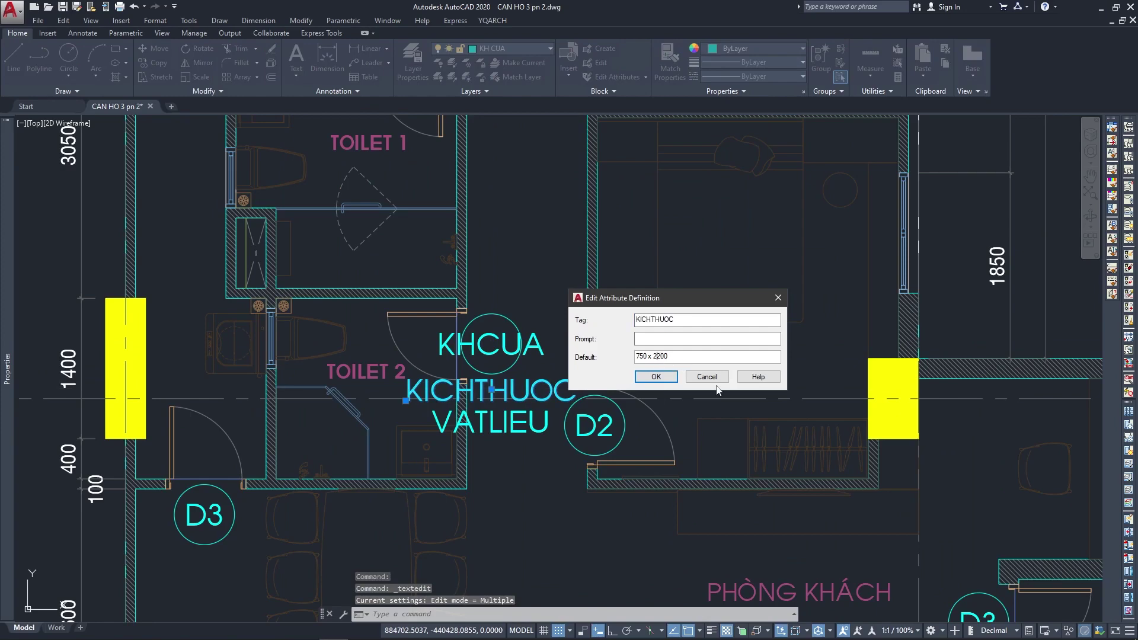
pyautogui.click(656, 376)
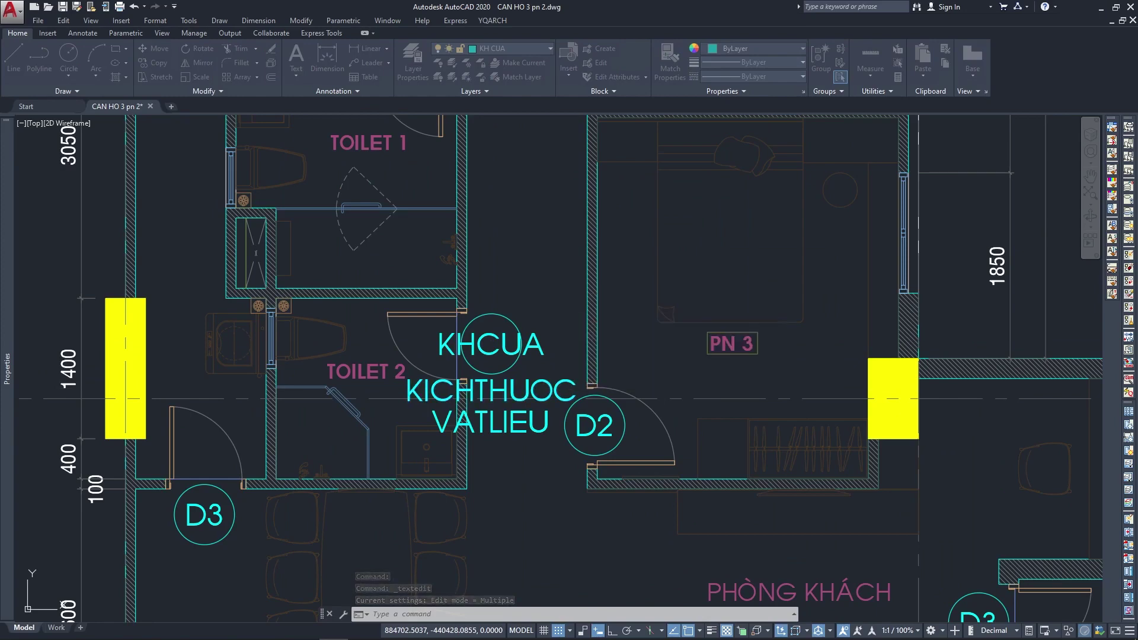
# Check the D3 tag values and VATLIEU default NHÔM KÍNH MỜ, then start a new block definition.
pyautogui.doubleClick(367, 485)
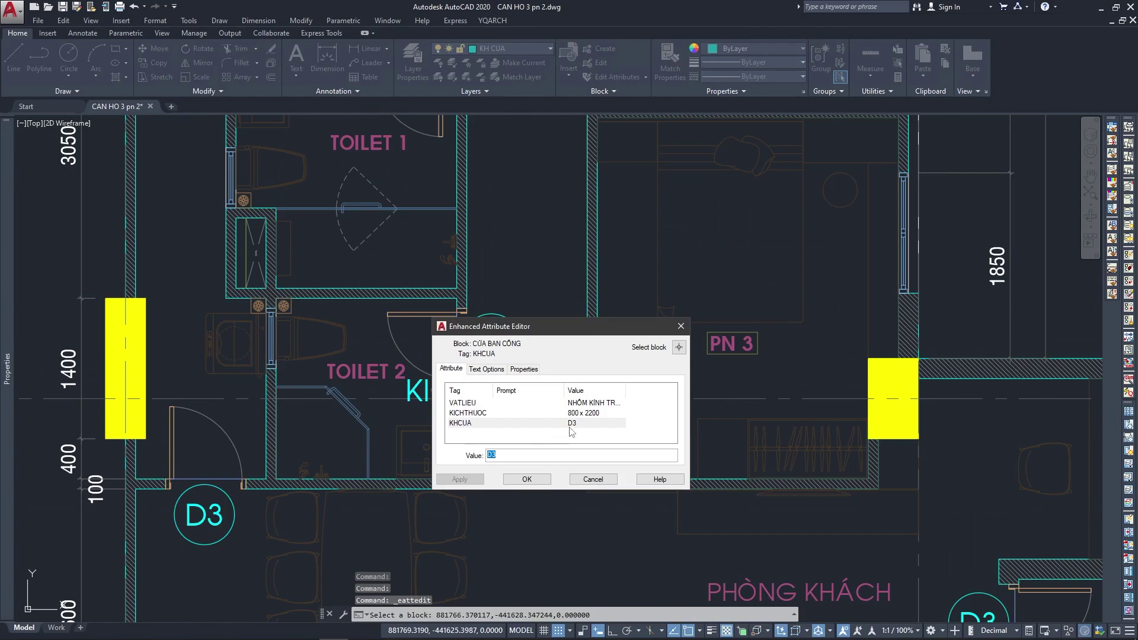
pyautogui.press('Escape')
pyautogui.doubleClick(532, 433)
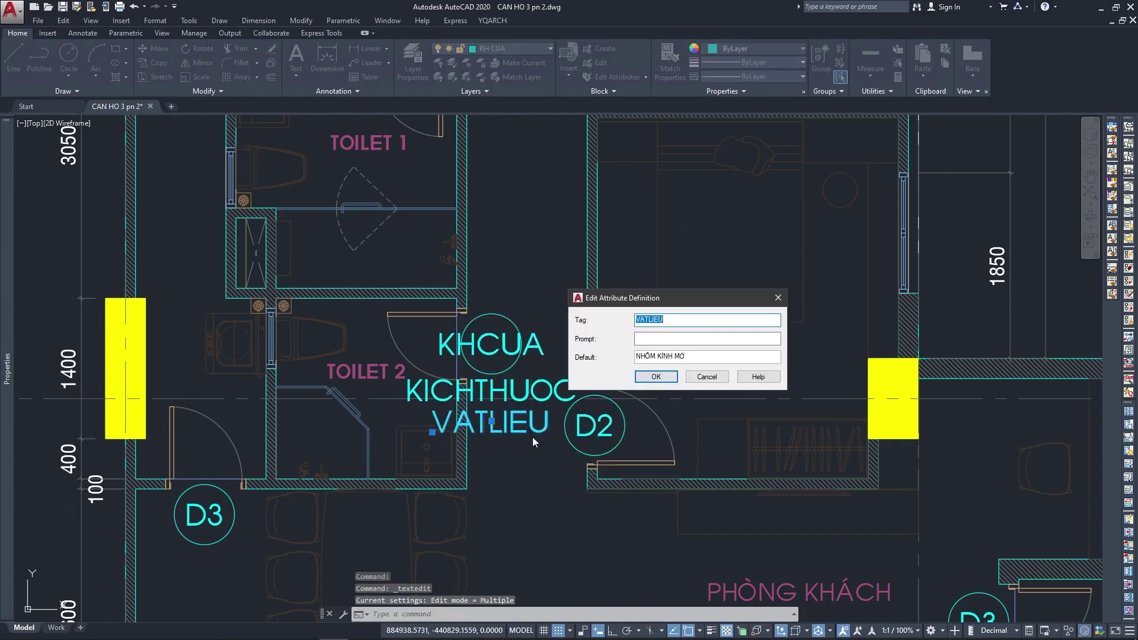
pyautogui.click(656, 377)
pyautogui.scroll(2, 533, 367)
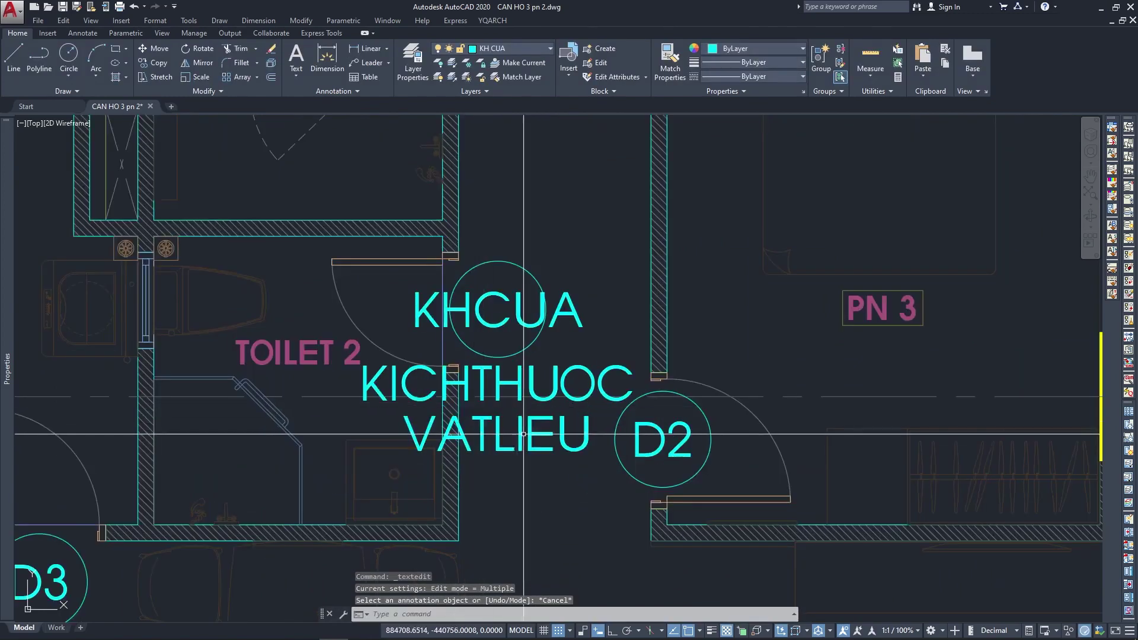
pyautogui.scroll(1, 522, 415)
pyautogui.write('B')
pyautogui.press('Return')
pyautogui.write('CỬA ĐI WC')
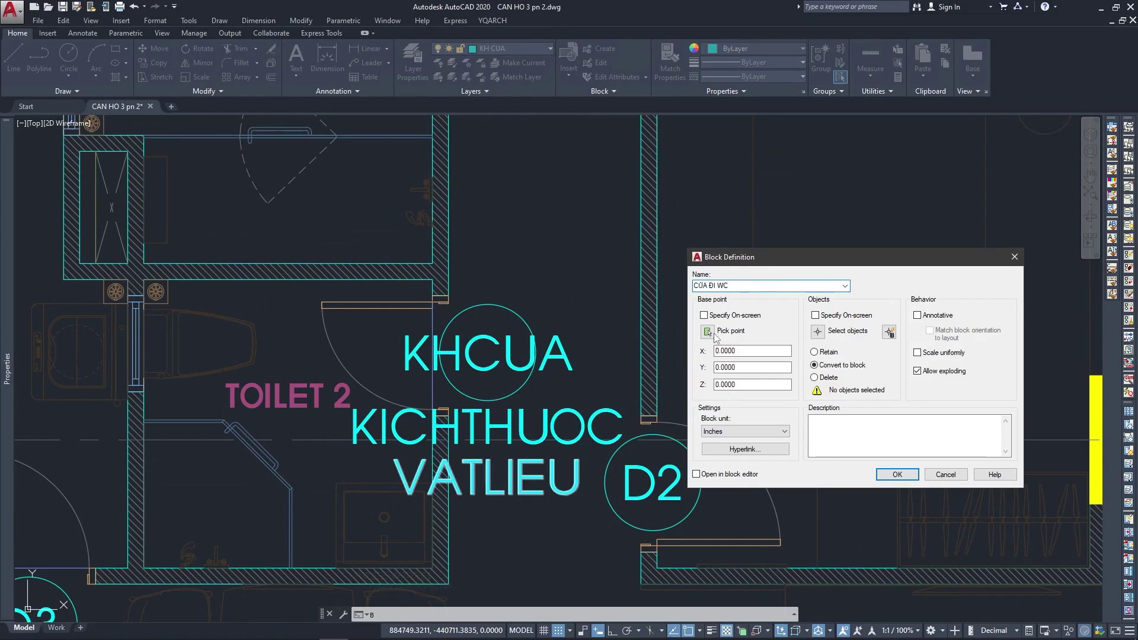
# Set the block base point at the KHCUA circle centre and select the circle and its attribute texts.
pyautogui.click(708, 332)
pyautogui.click(488, 353)
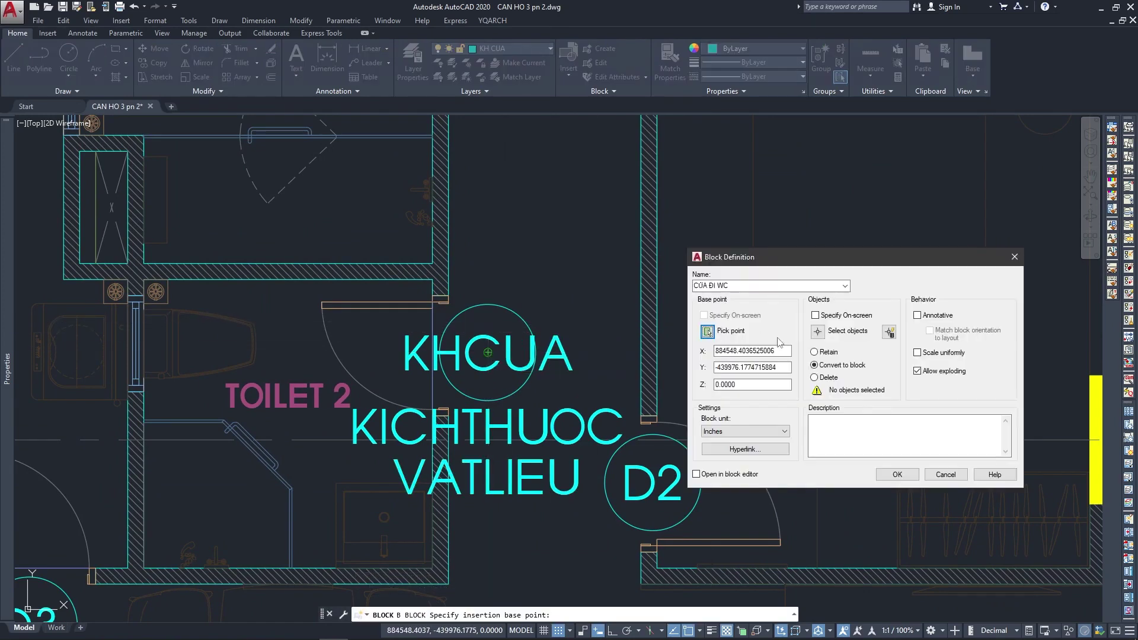
pyautogui.click(818, 332)
pyautogui.click(533, 284)
pyautogui.click(498, 377)
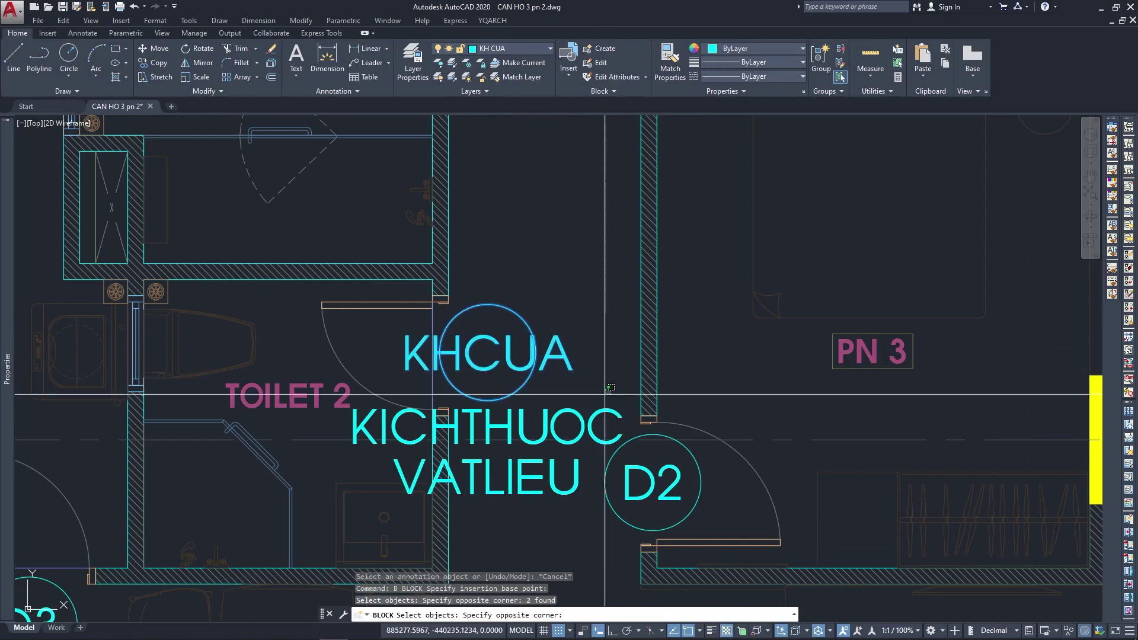
pyautogui.click(450, 332)
pyautogui.click(426, 391)
pyautogui.click(578, 468)
pyautogui.click(548, 519)
pyautogui.press('Return')
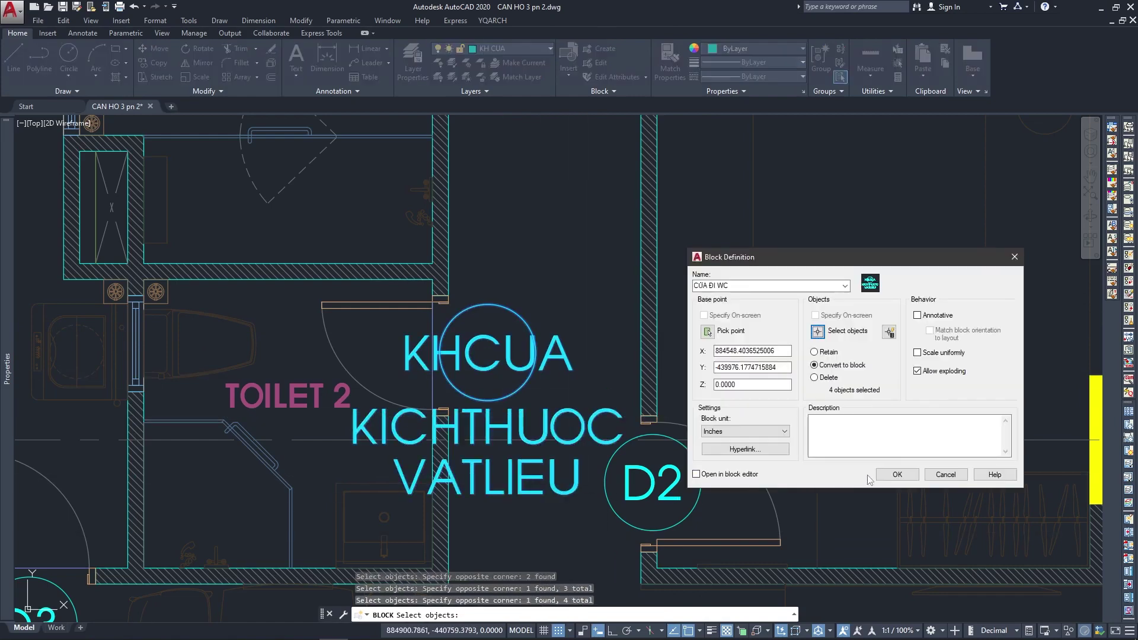
# Create the CỬA ĐI WC block, keeping D4 and the other default attribute values.
pyautogui.click(901, 476)
pyautogui.click(884, 473)
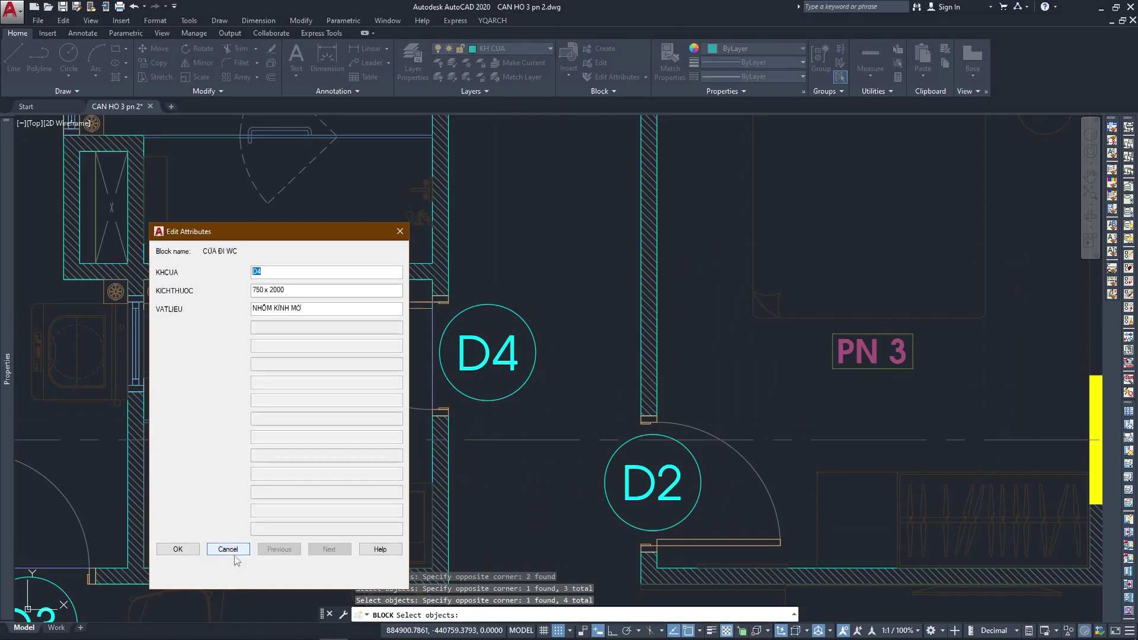
pyautogui.click(178, 549)
pyautogui.scroll(-6, 405, 270)
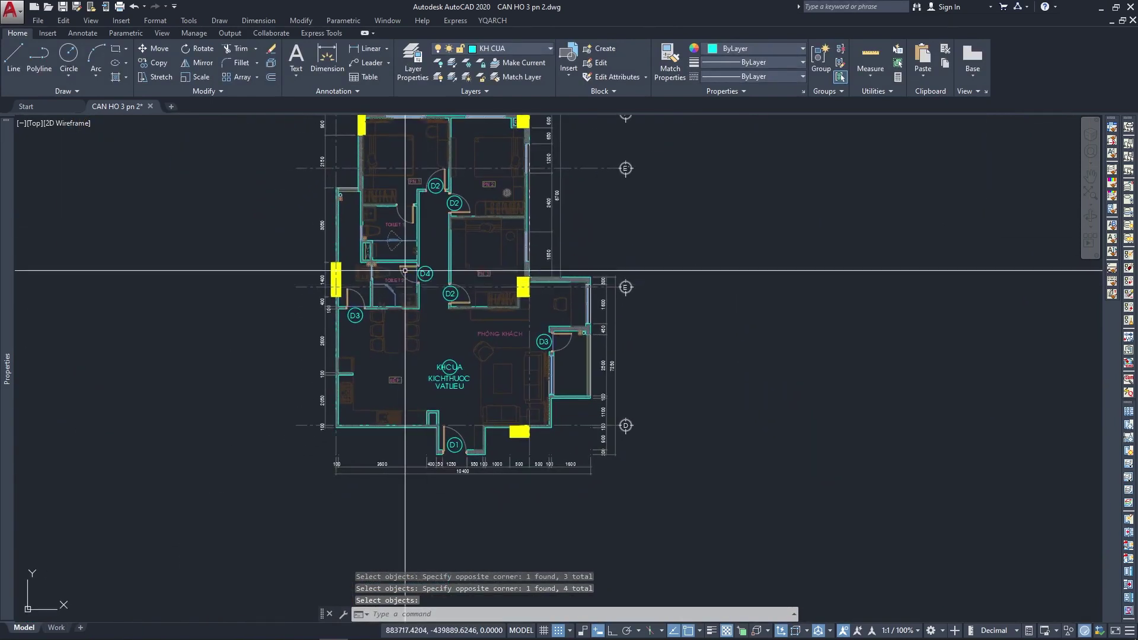
# Copy the D4 door tag from its circle centre to the PN 1 door.
pyautogui.scroll(2, 405, 270)
pyautogui.moveTo(524, 195); pyautogui.dragTo(611, 320, button='middle')
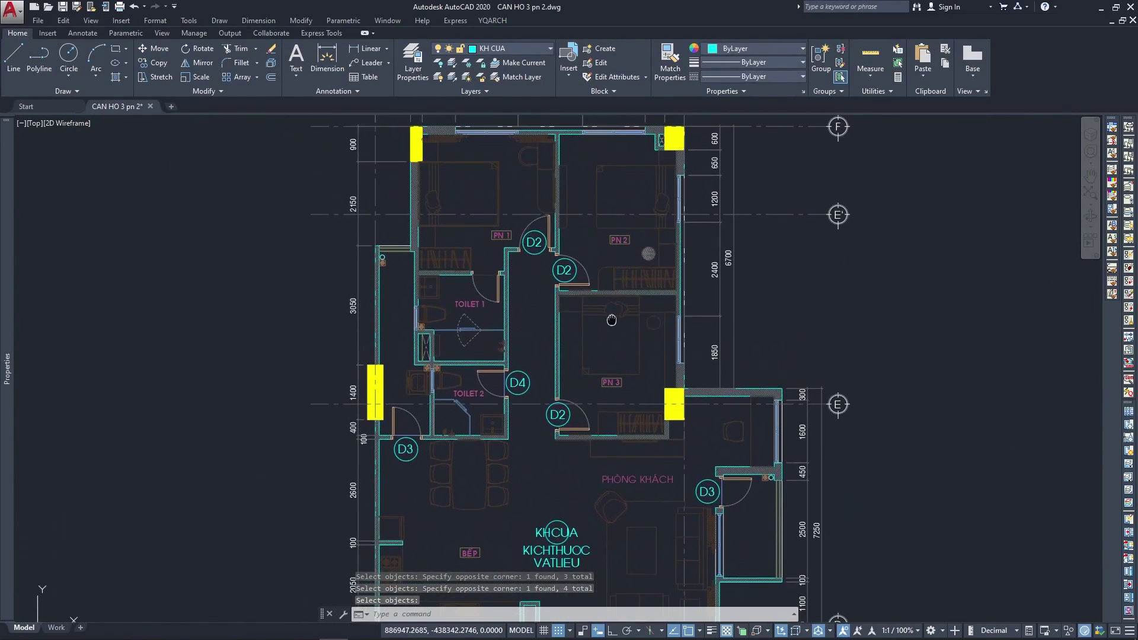
pyautogui.scroll(4, 526, 356)
pyautogui.press('Escape')
pyautogui.write('c')
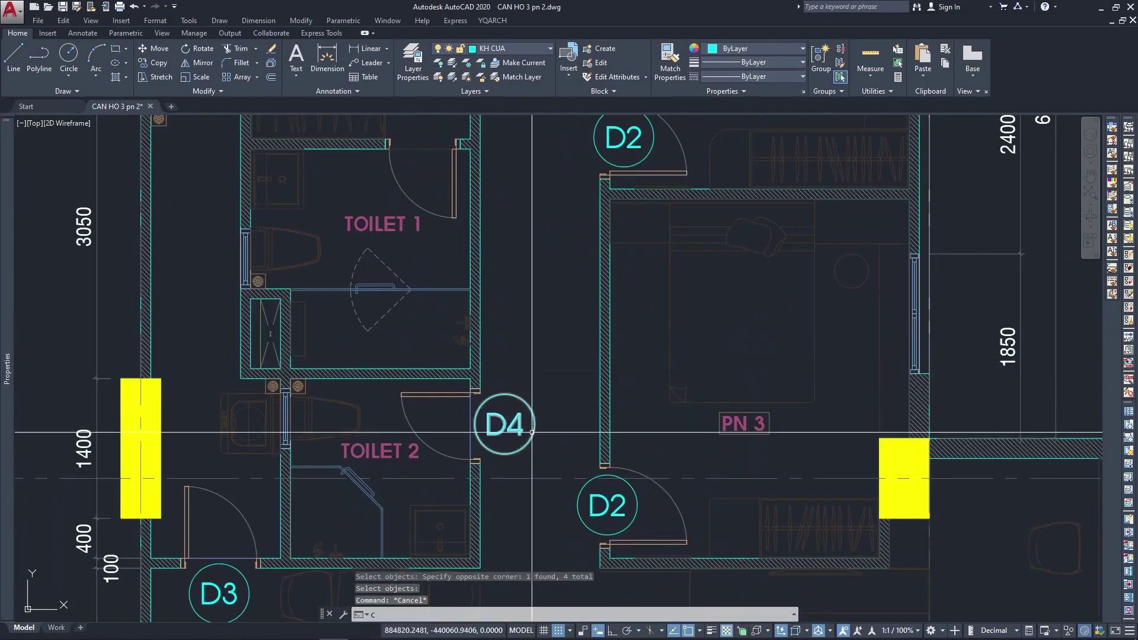
pyautogui.press('Return')
pyautogui.click(532, 432)
pyautogui.press('Return')
pyautogui.click(532, 432)
pyautogui.moveTo(505, 279)
pyautogui.mouseDown(button='middle')
pyautogui.moveTo(557, 445)
pyautogui.moveTo(615, 530)
pyautogui.mouseUp(button='middle')
pyautogui.scroll(4, 549, 367)
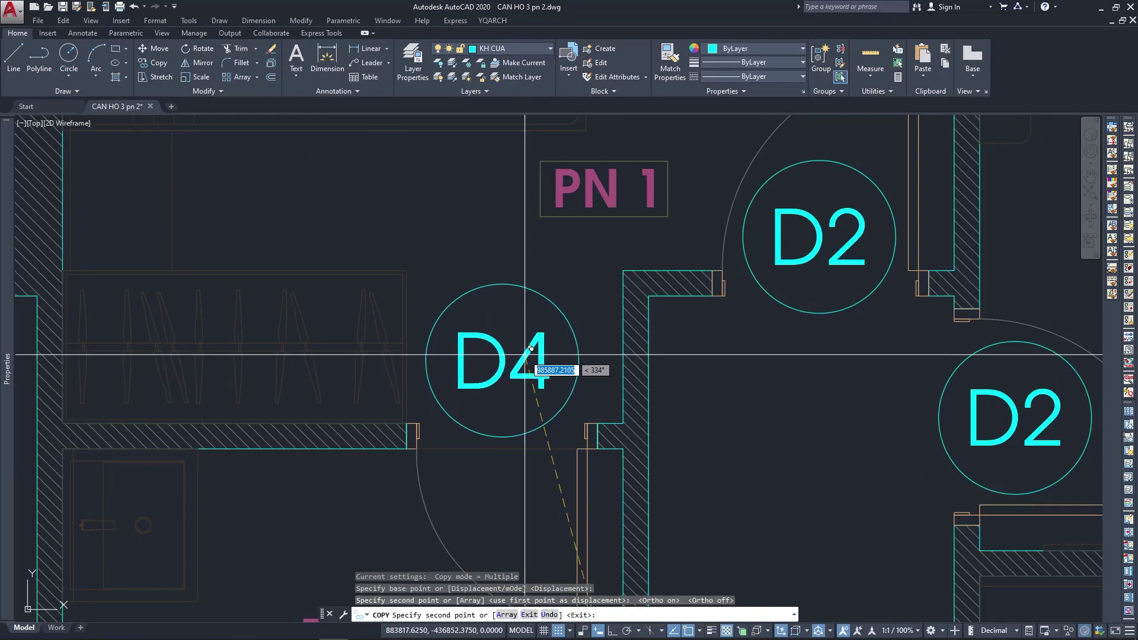
pyautogui.press('Escape')
# Pan down to the lower rooms and centre the living room in view.
pyautogui.scroll(-5, 534, 368)
pyautogui.scroll(-2, 538, 383)
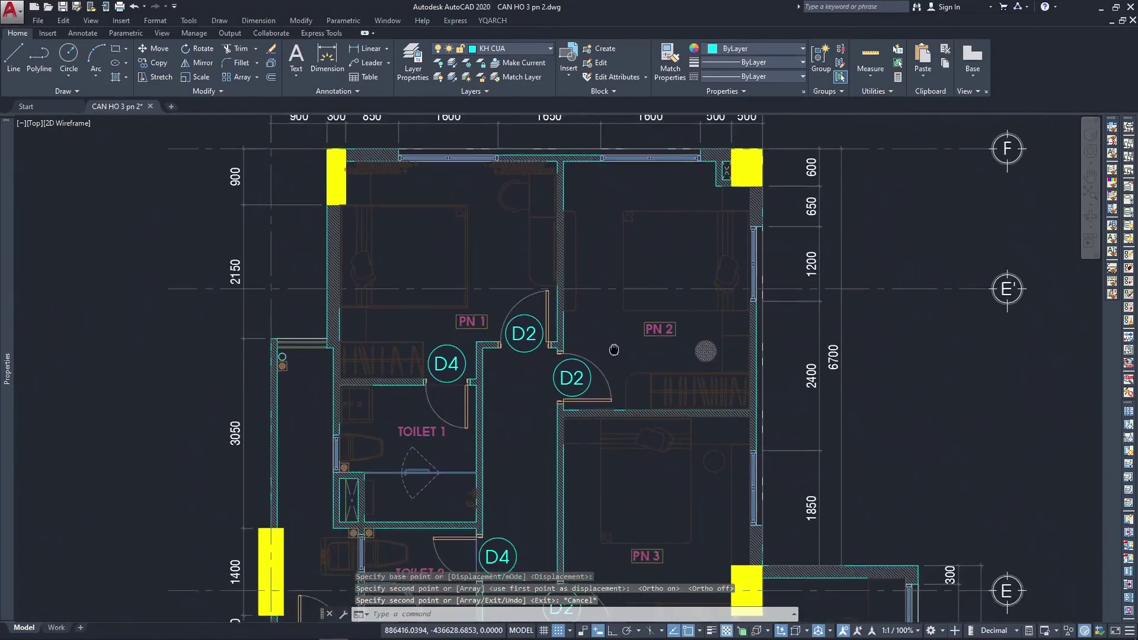
pyautogui.moveTo(538, 383)
pyautogui.mouseDown(button='middle')
pyautogui.moveTo(601, 185)
pyautogui.moveTo(604, 128)
pyautogui.mouseUp(button='middle')
pyautogui.scroll(-2, 602, 186)
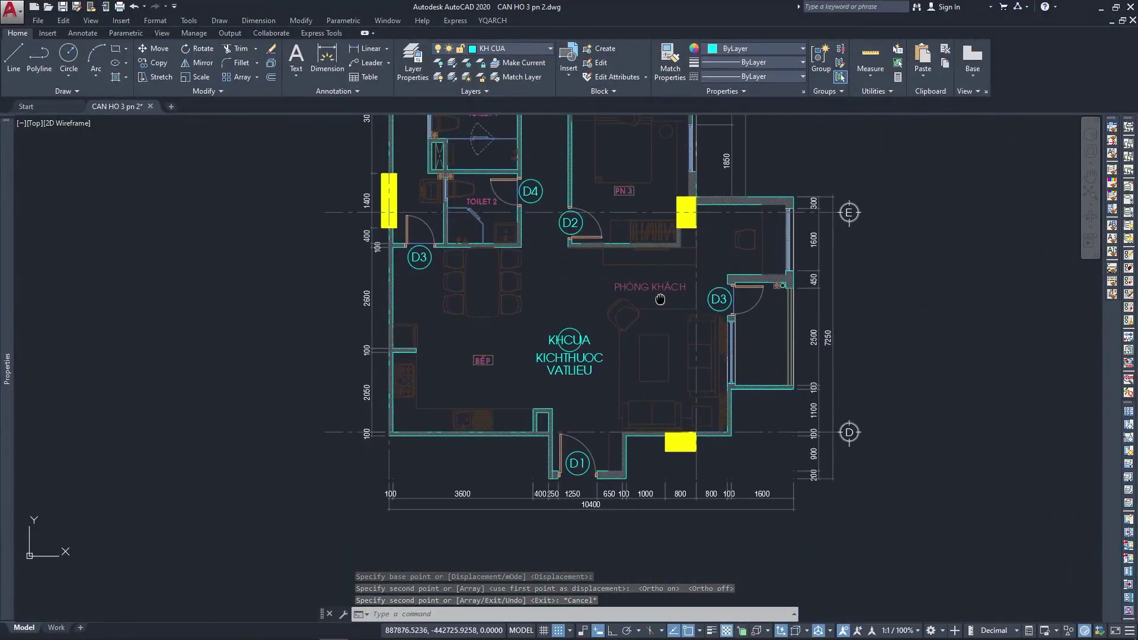
pyautogui.scroll(2, 625, 397)
pyautogui.moveTo(638, 387); pyautogui.dragTo(572, 418, button='middle')
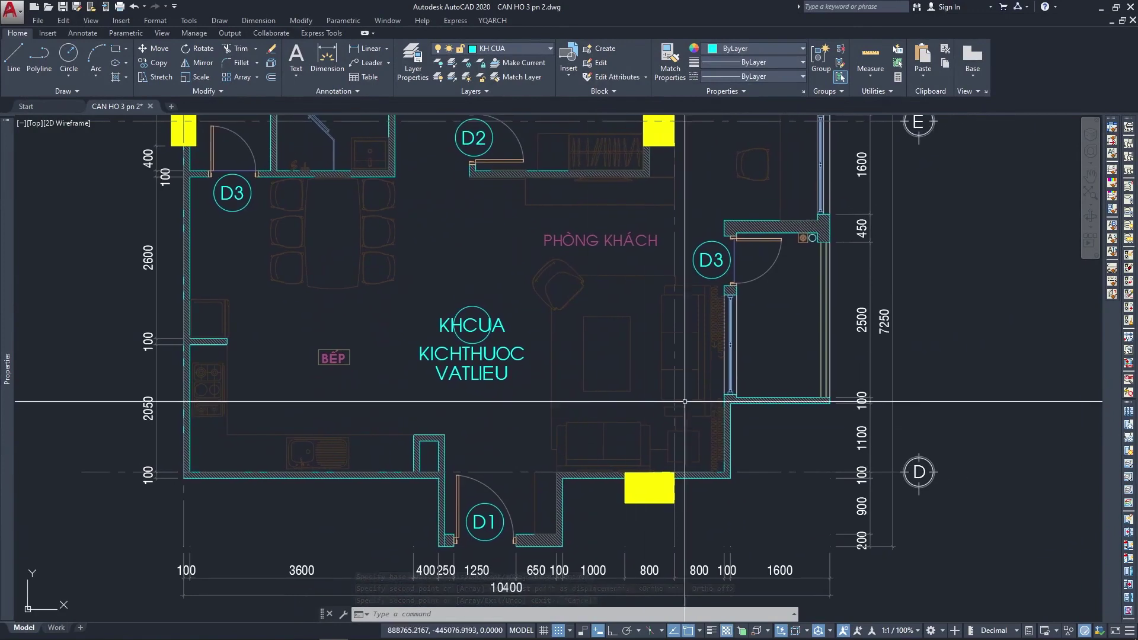
pyautogui.scroll(3, 741, 308)
pyautogui.scroll(-5, 747, 372)
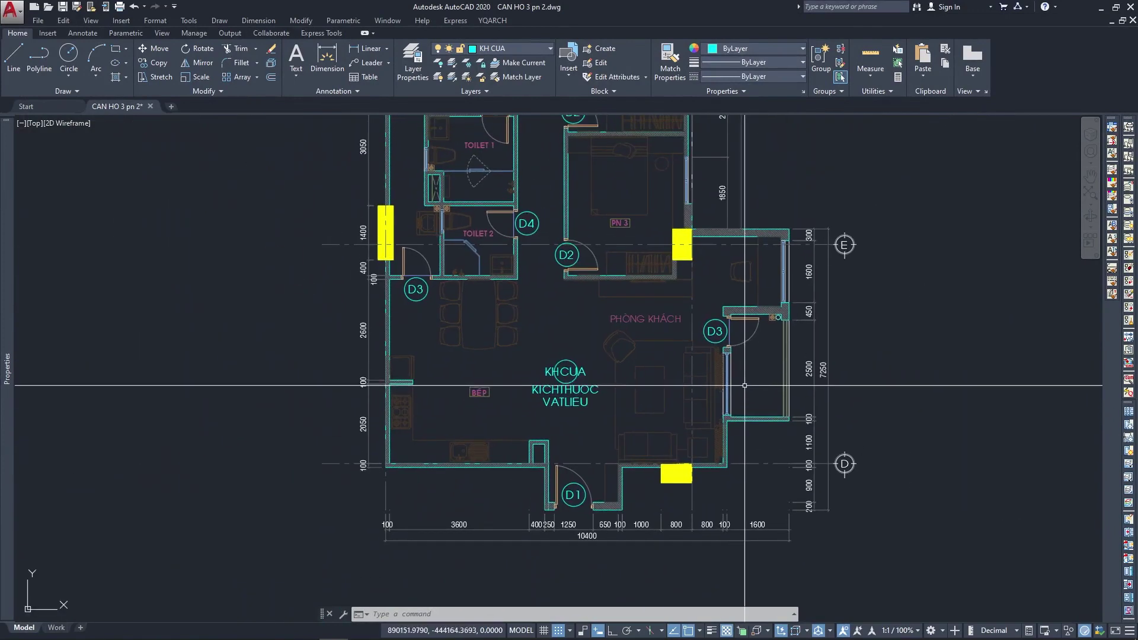
# Measure the window beside D3 with DI, confirming a 1600 length.
pyautogui.scroll(2, 753, 381)
pyautogui.press('Escape')
pyautogui.write('DI')
pyautogui.press('Return')
pyautogui.scroll(2, 764, 379)
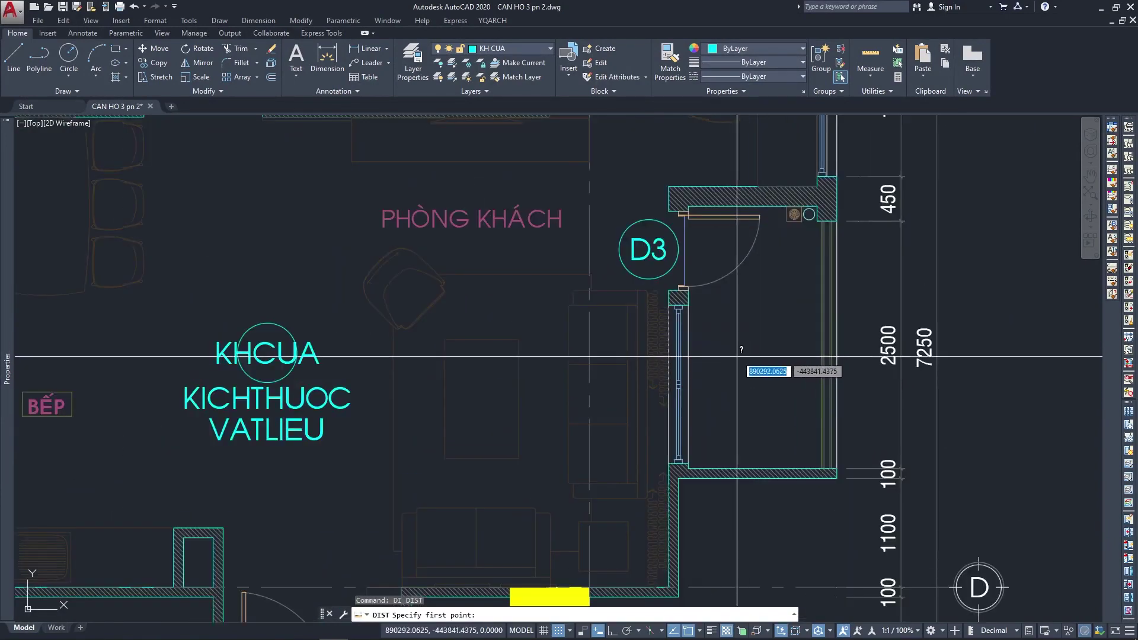
pyautogui.scroll(3, 720, 323)
pyautogui.click(669, 282)
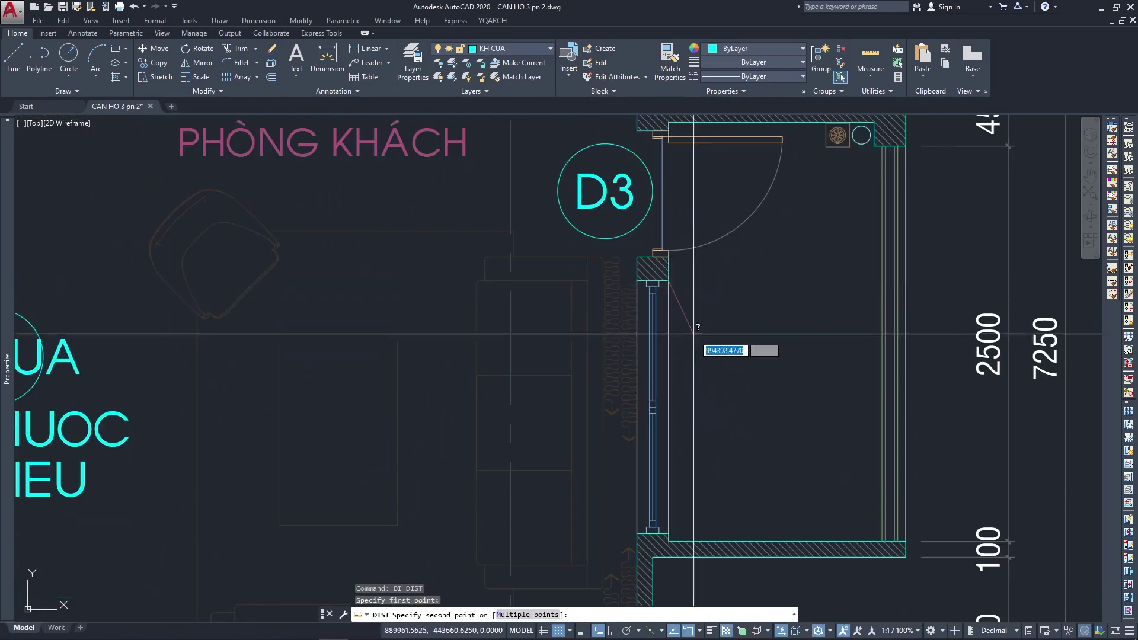
pyautogui.click(670, 533)
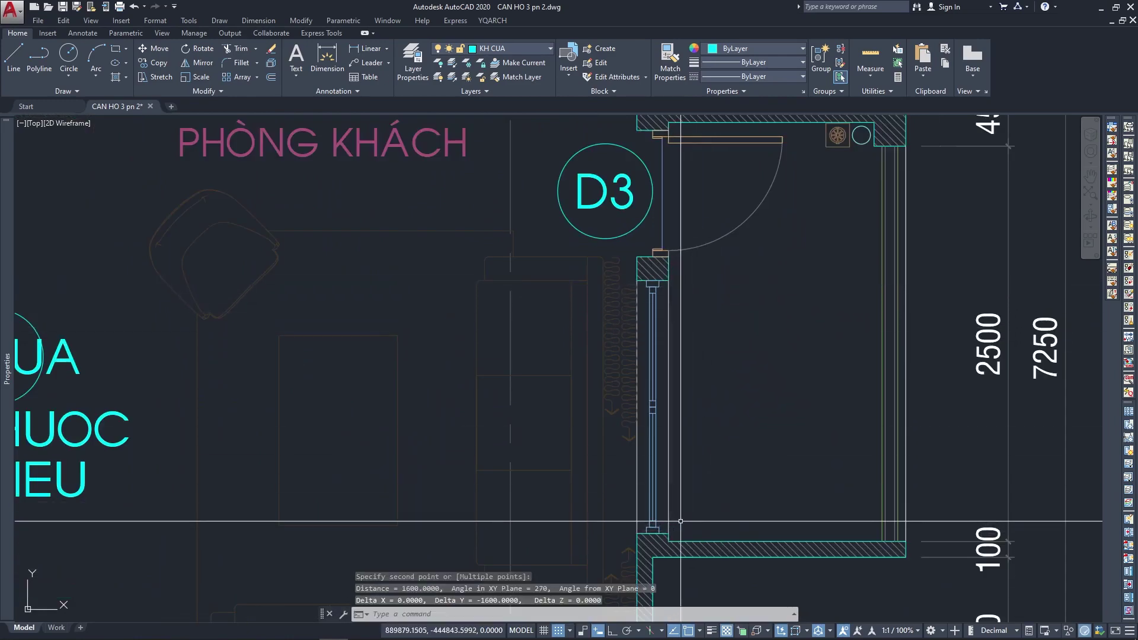
pyautogui.press('Escape')
# Copy the blank KHCUA/KICHTHUOC/VATLIEU tag template beside the 1600 window.
pyautogui.scroll(-4, 734, 447)
pyautogui.scroll(4, 734, 446)
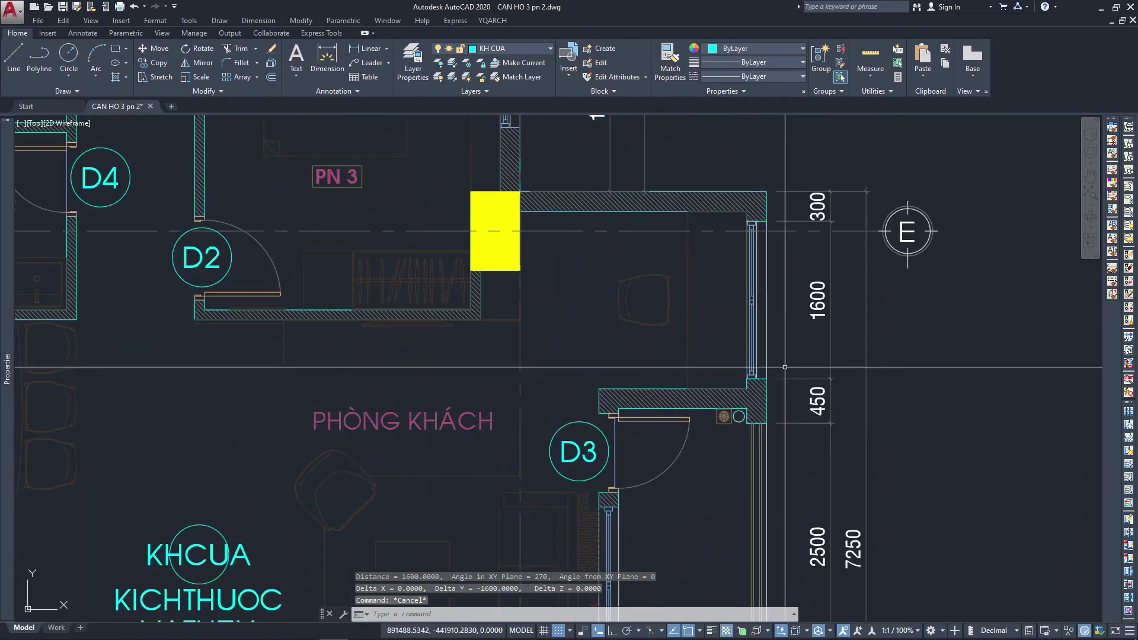
pyautogui.moveTo(735, 332); pyautogui.dragTo(735, 391, button='middle')
pyautogui.scroll(-2, 736, 356)
pyautogui.scroll(-2, 736, 333)
pyautogui.press('Escape')
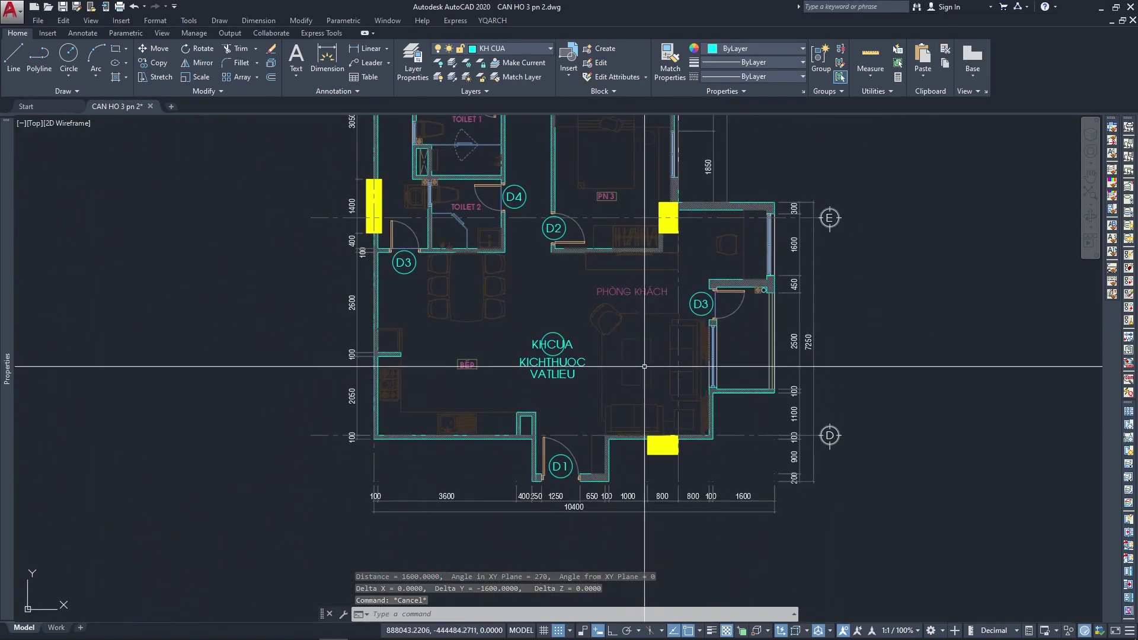
pyautogui.scroll(-1, 652, 385)
pyautogui.scroll(3, 563, 415)
pyautogui.write('c')
pyautogui.press('Return')
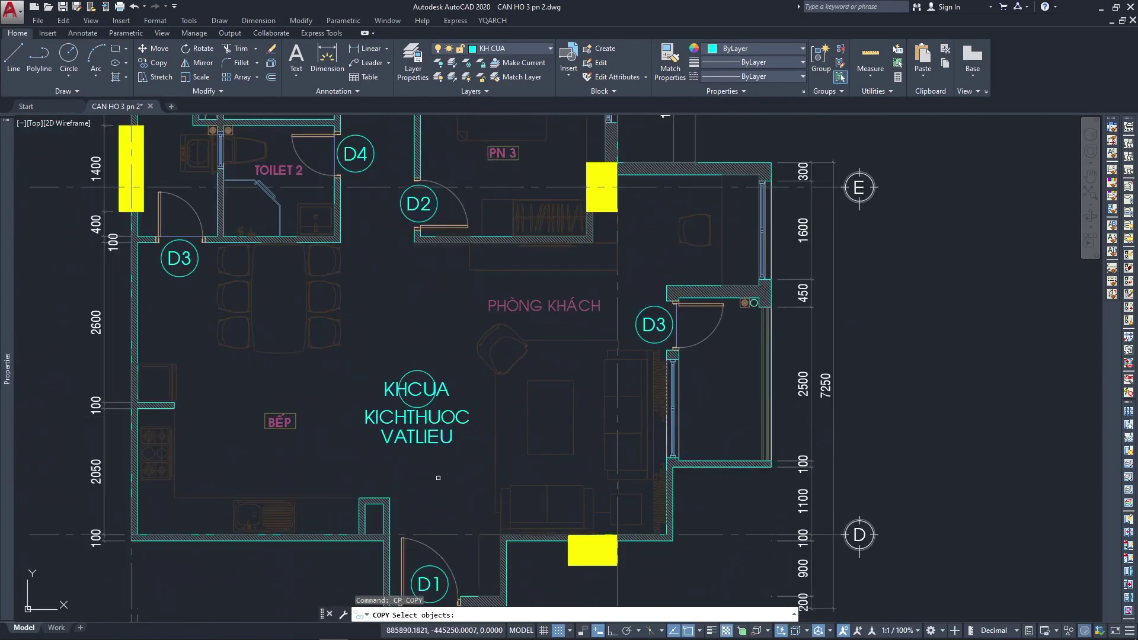
pyautogui.click(415, 391)
pyautogui.press('Return')
pyautogui.scroll(4, 714, 427)
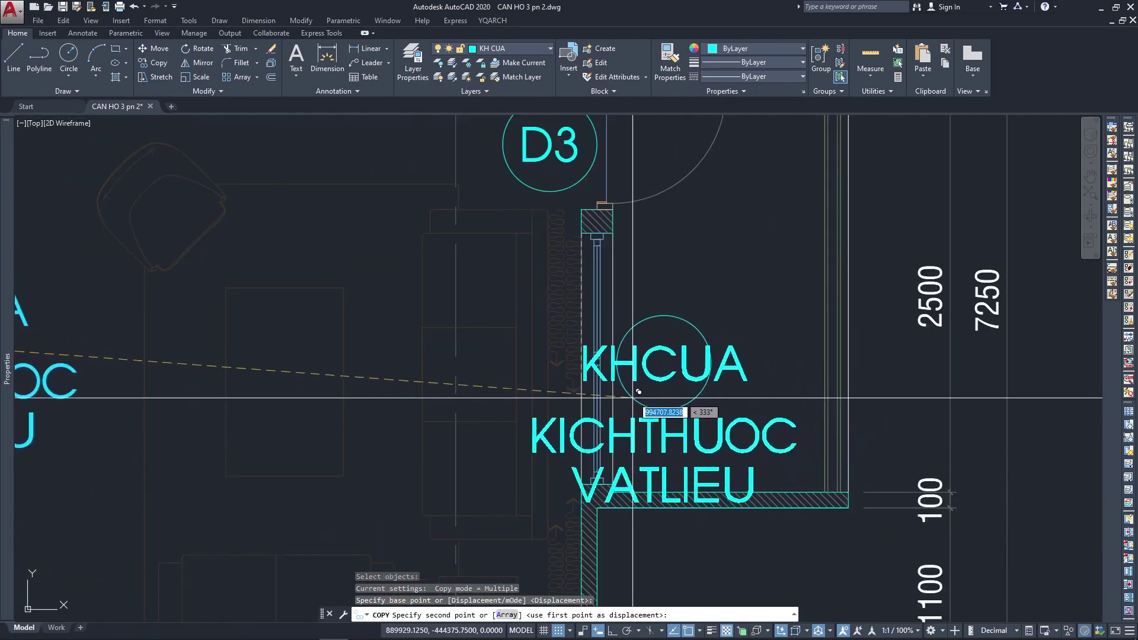
pyautogui.click(646, 378)
pyautogui.press('Escape')
pyautogui.moveTo(721, 432); pyautogui.dragTo(699, 372, button='middle')
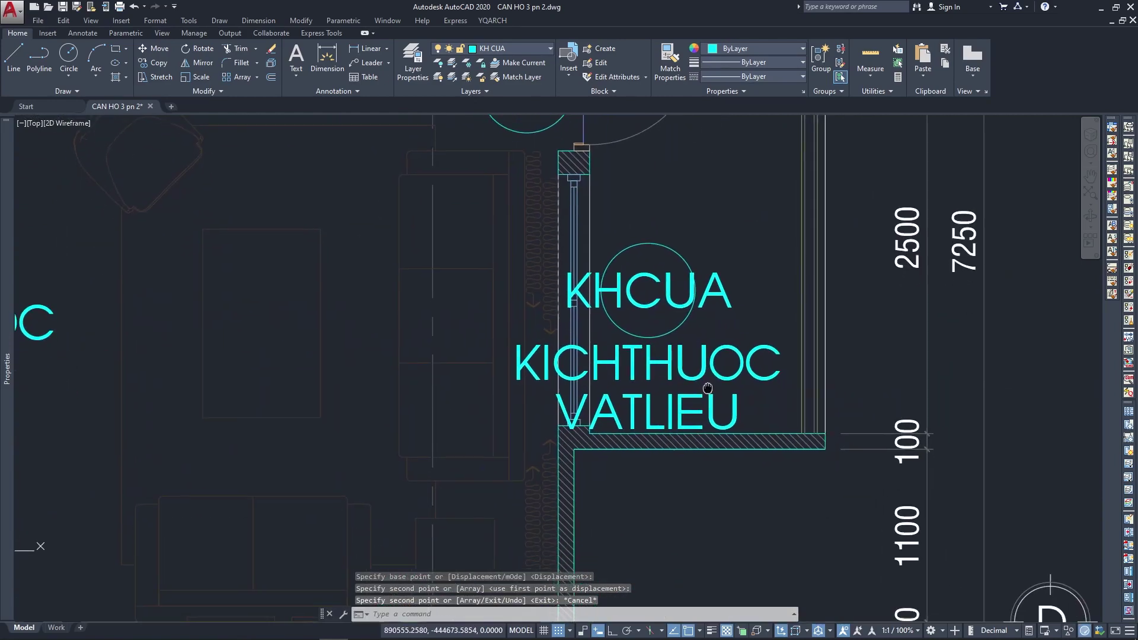
pyautogui.press('Escape')
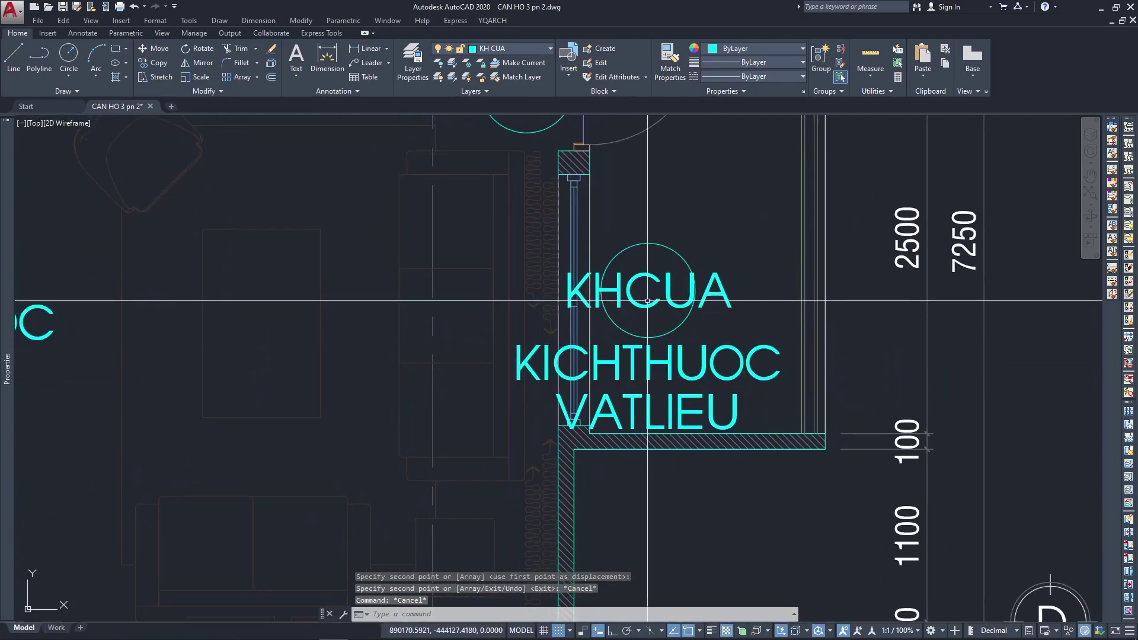
# Change the copied KICHTHUOC default to 1600 x 1300, leaving KHCUA unchanged.
pyautogui.doubleClick(680, 306)
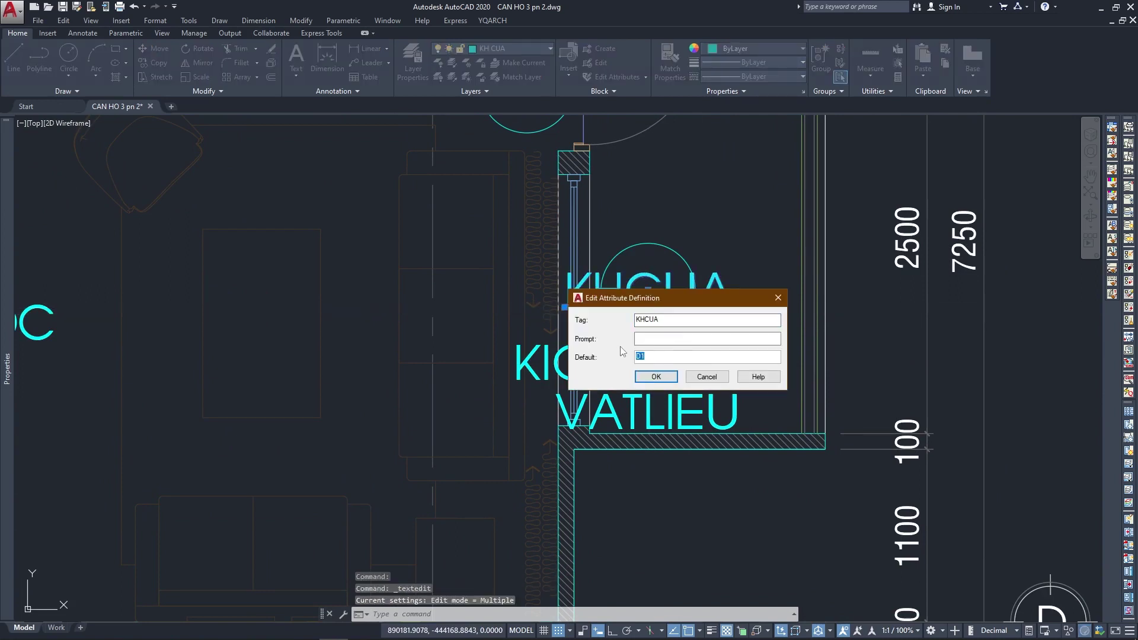
pyautogui.click(657, 377)
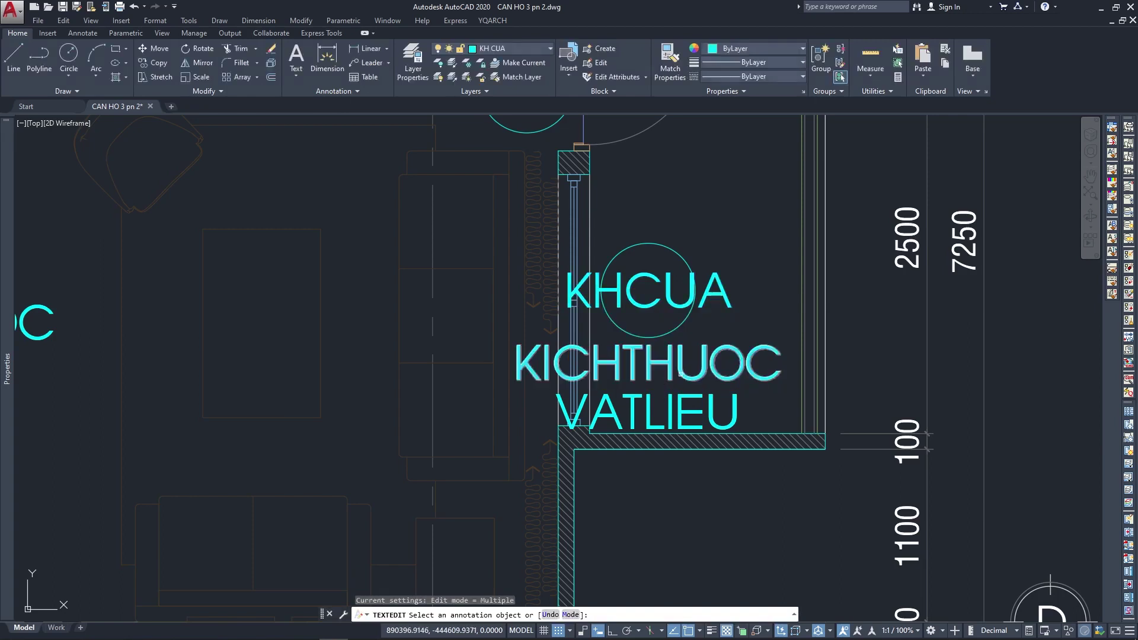
pyautogui.doubleClick(680, 373)
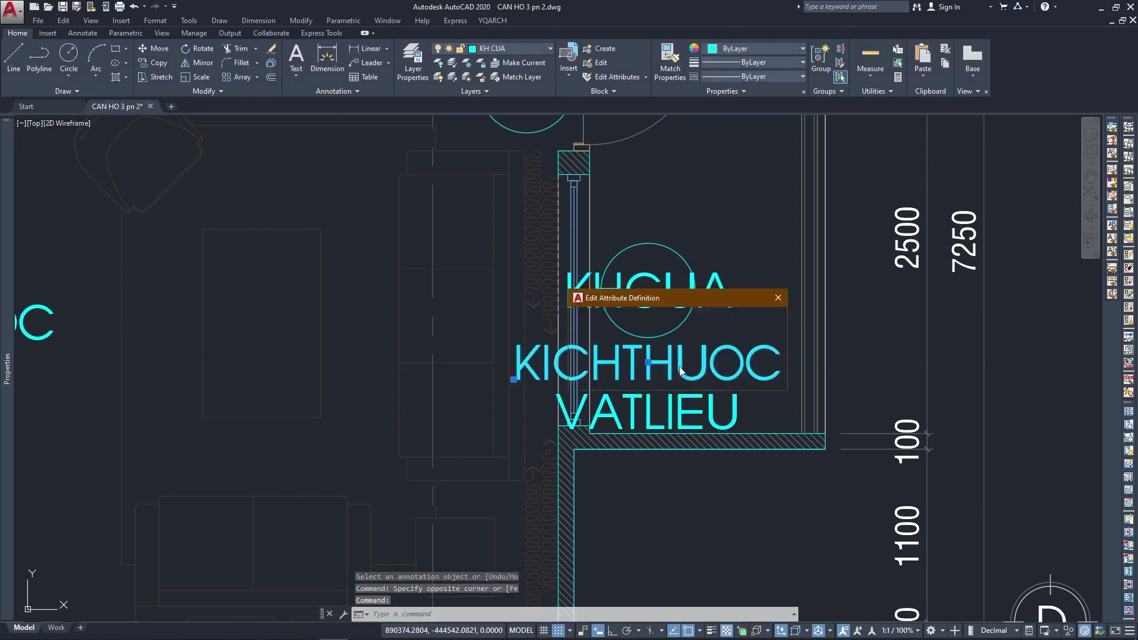
pyautogui.click(649, 356)
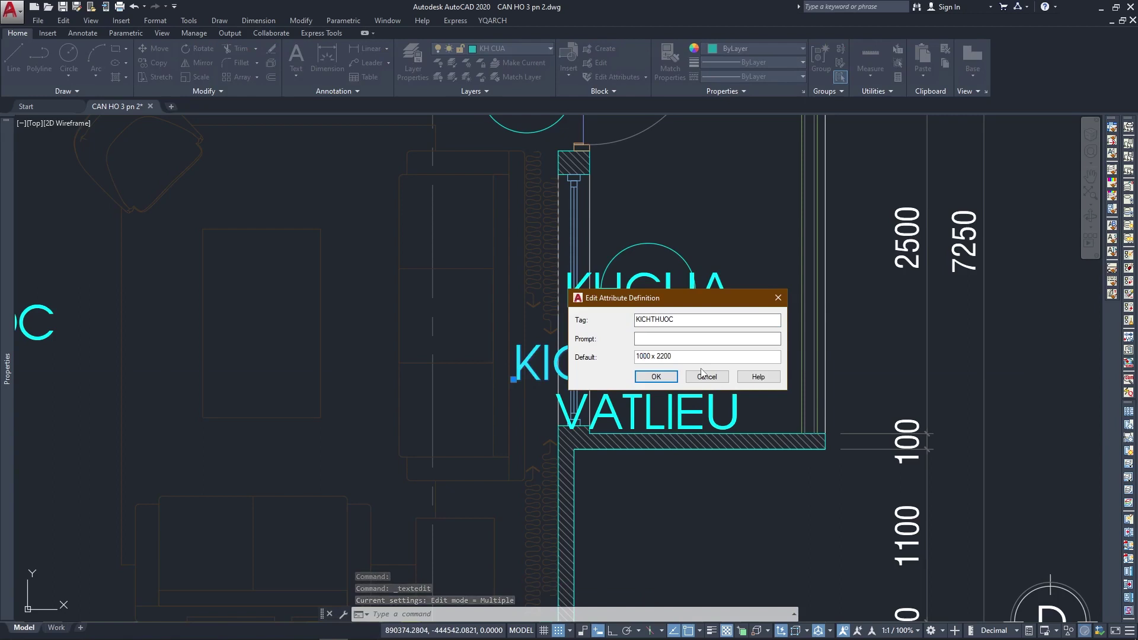
pyautogui.press('BackSpace')
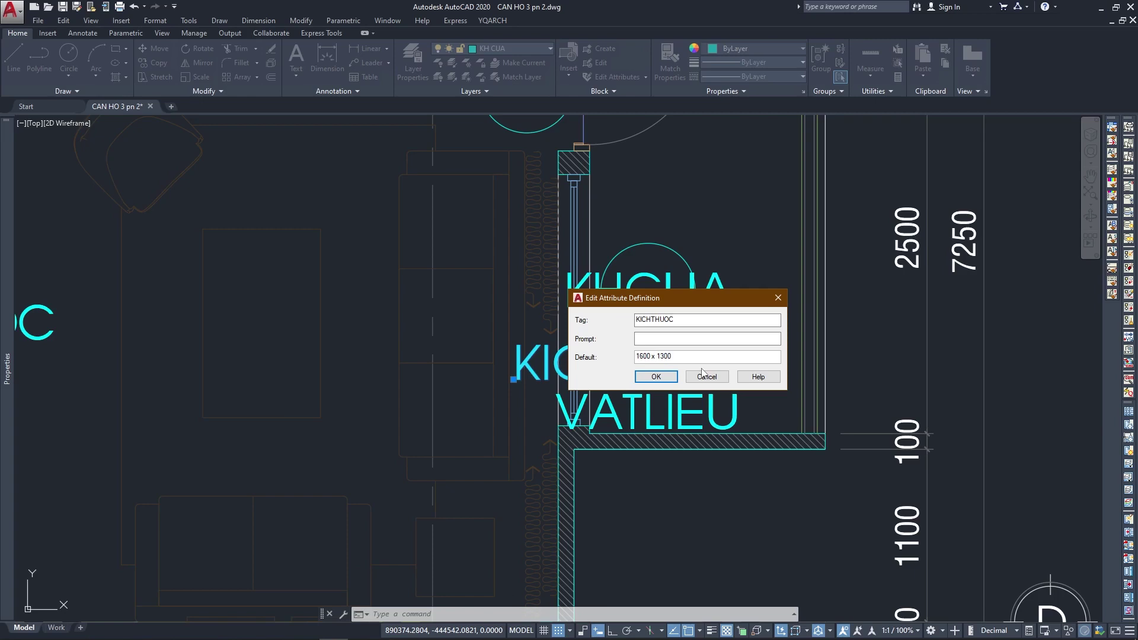
pyautogui.click(656, 378)
pyautogui.press('Escape')
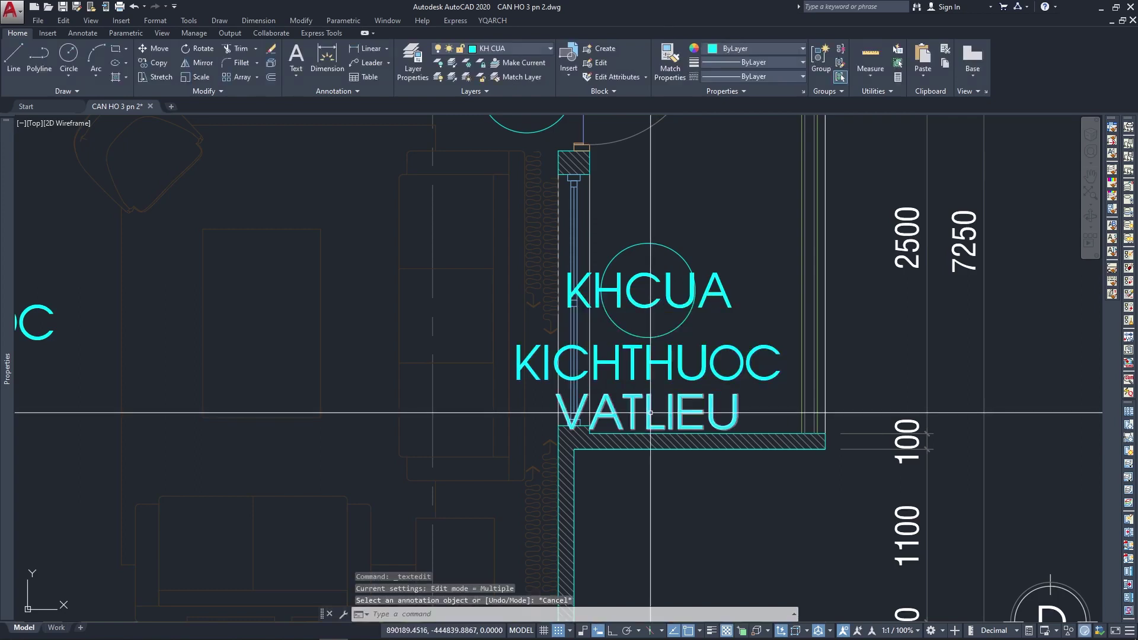
# Change the copied VATLIEU default to NHÔM KÍNH MỚI.
pyautogui.doubleClick(651, 413)
pyautogui.moveTo(680, 356); pyautogui.dragTo(646, 356)
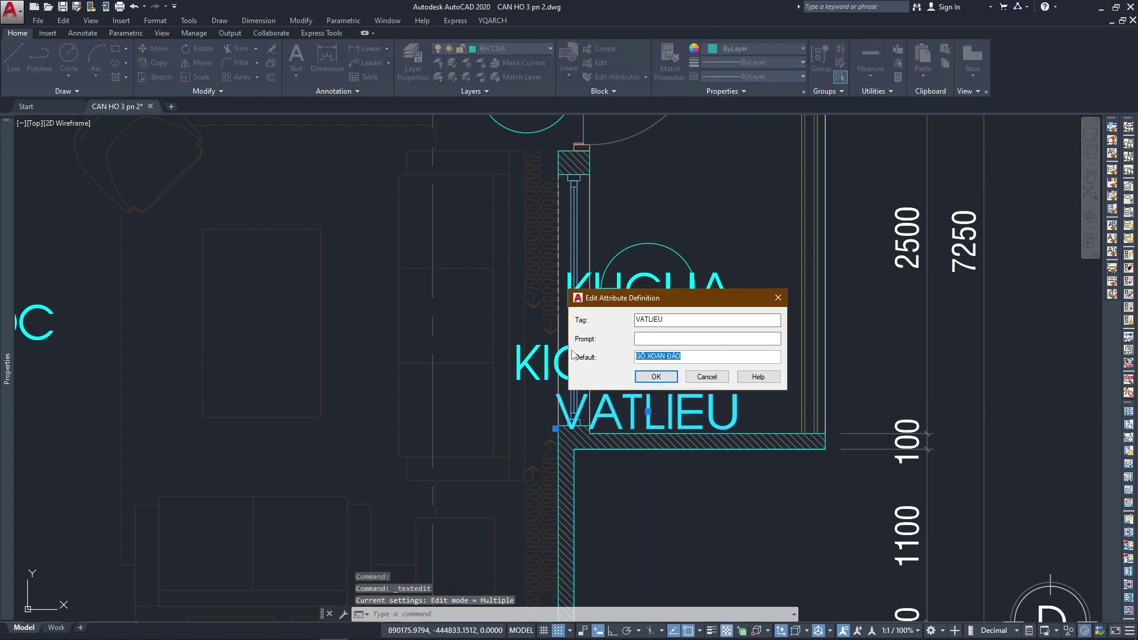
pyautogui.write('NHÔM KÍNH MỚI')
pyautogui.click(661, 379)
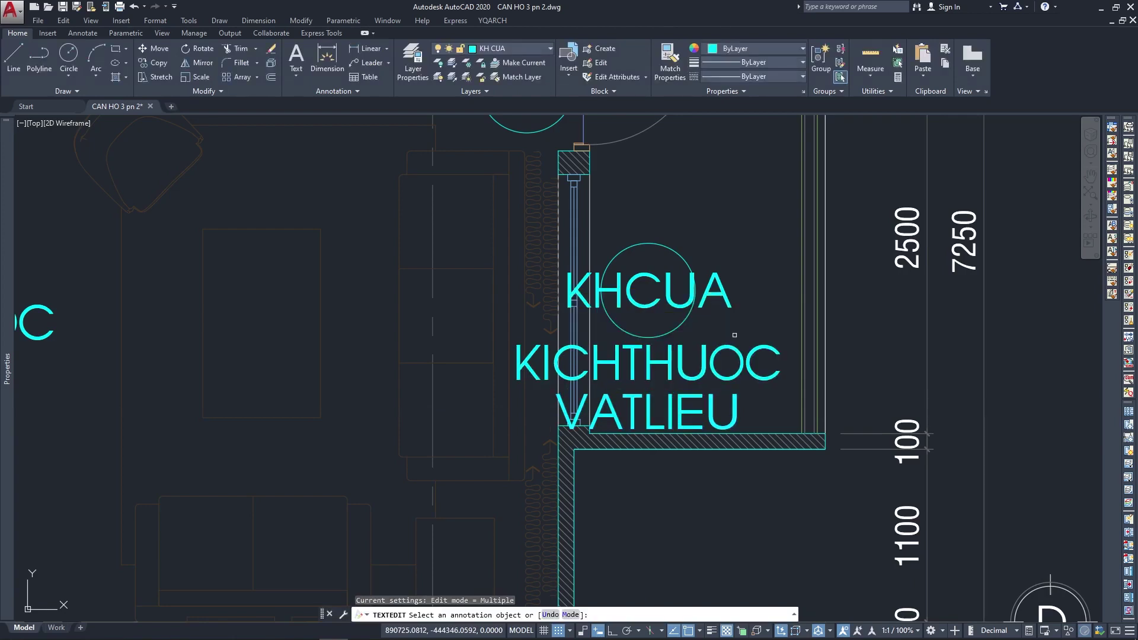
pyautogui.press('Escape')
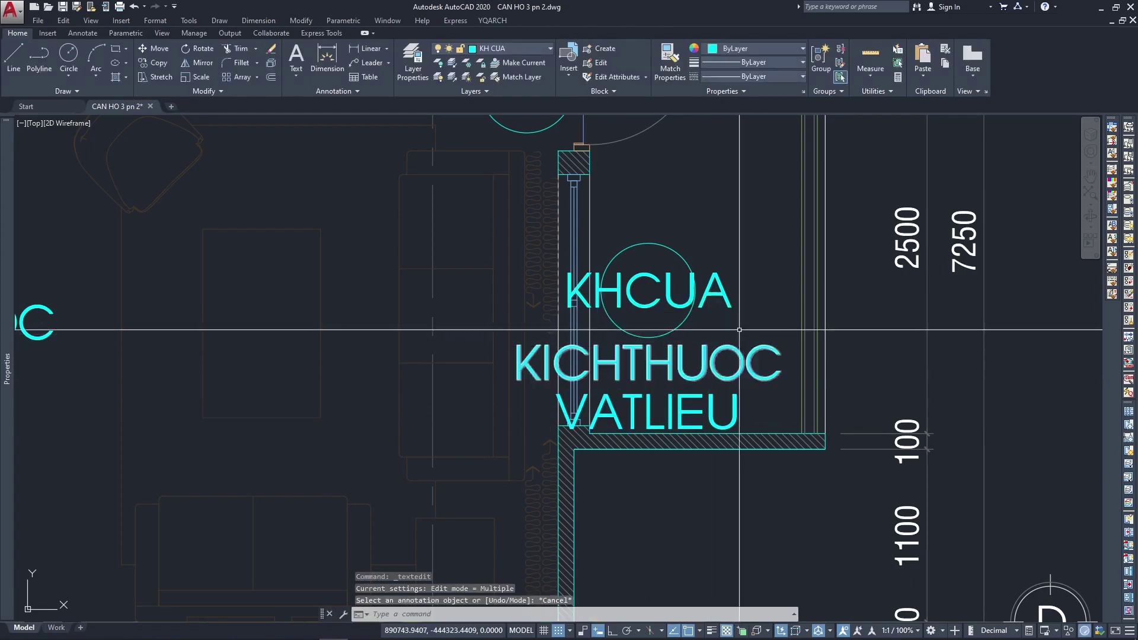
# Start a new block definition for the window tag, named CỦA SỔ.
pyautogui.write('B')
pyautogui.press('Return')
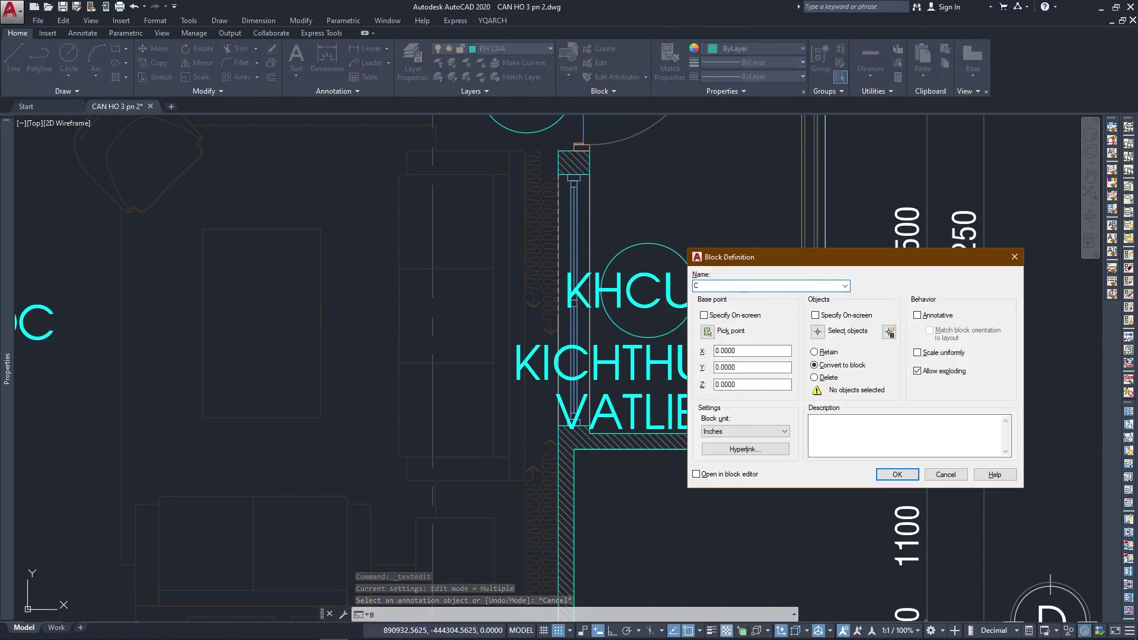
pyautogui.write('CỦA SỔ 2 CÁNH LÙA')
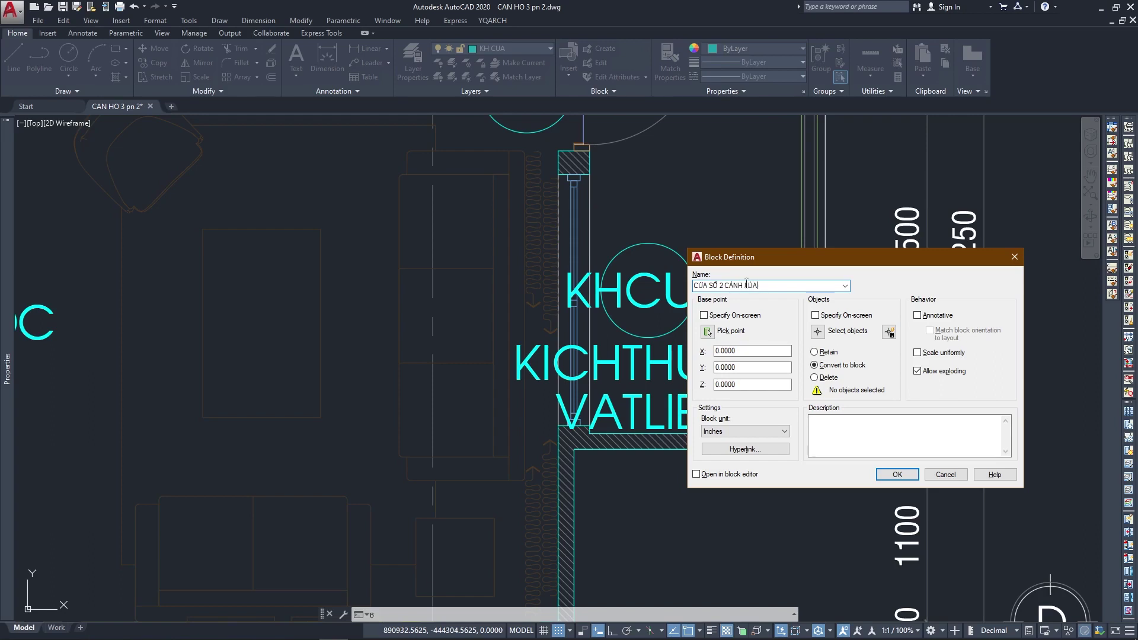
# Base the block at the tag circle's centre, window-select the four tag objects, and accept S1 values.
pyautogui.click(718, 334)
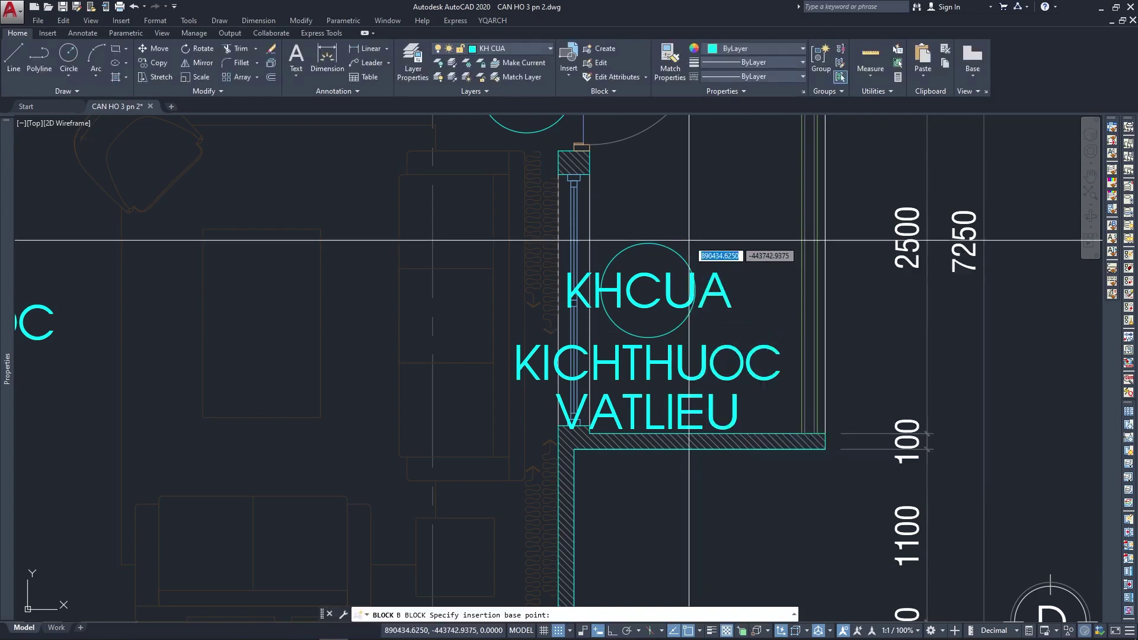
pyautogui.click(648, 290)
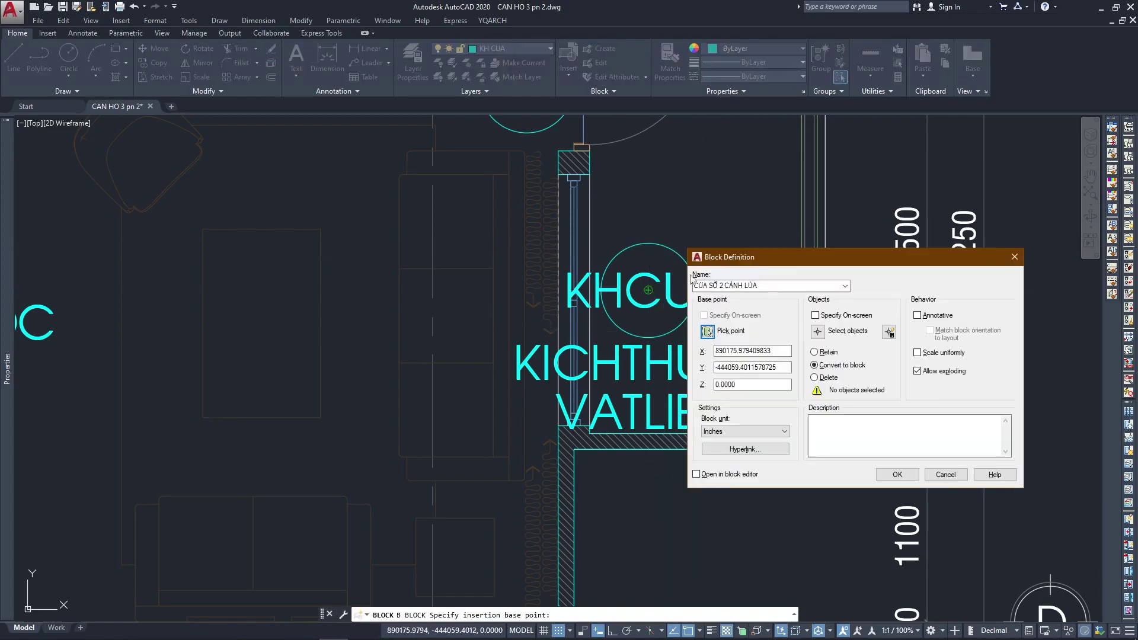
pyautogui.click(817, 334)
pyautogui.click(604, 231)
pyautogui.click(579, 391)
pyautogui.press('Return')
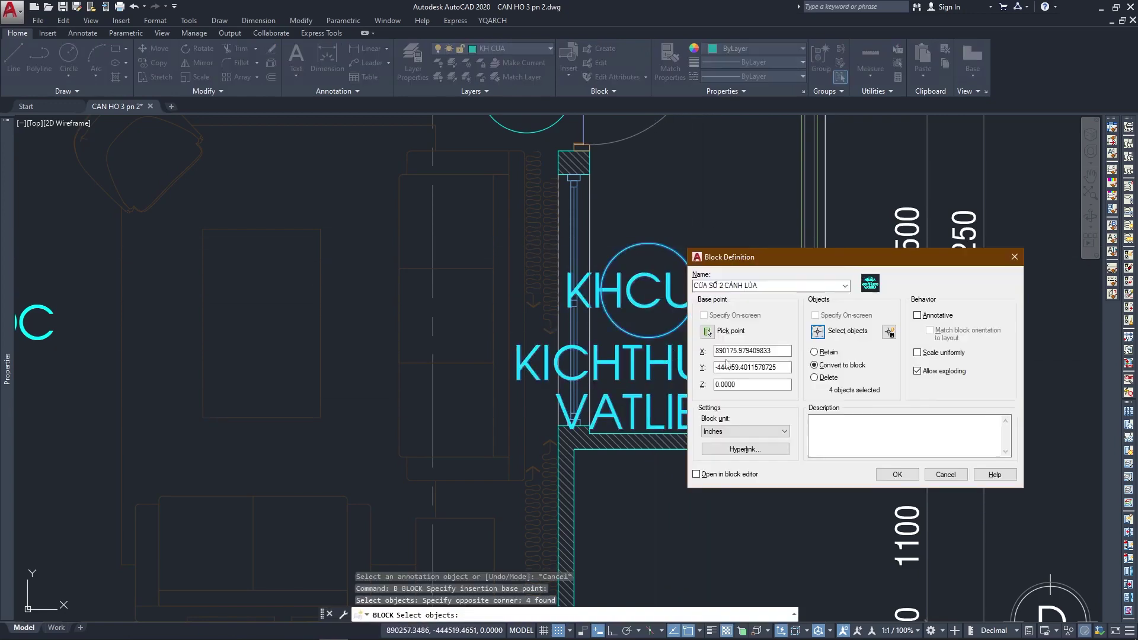
pyautogui.click(898, 474)
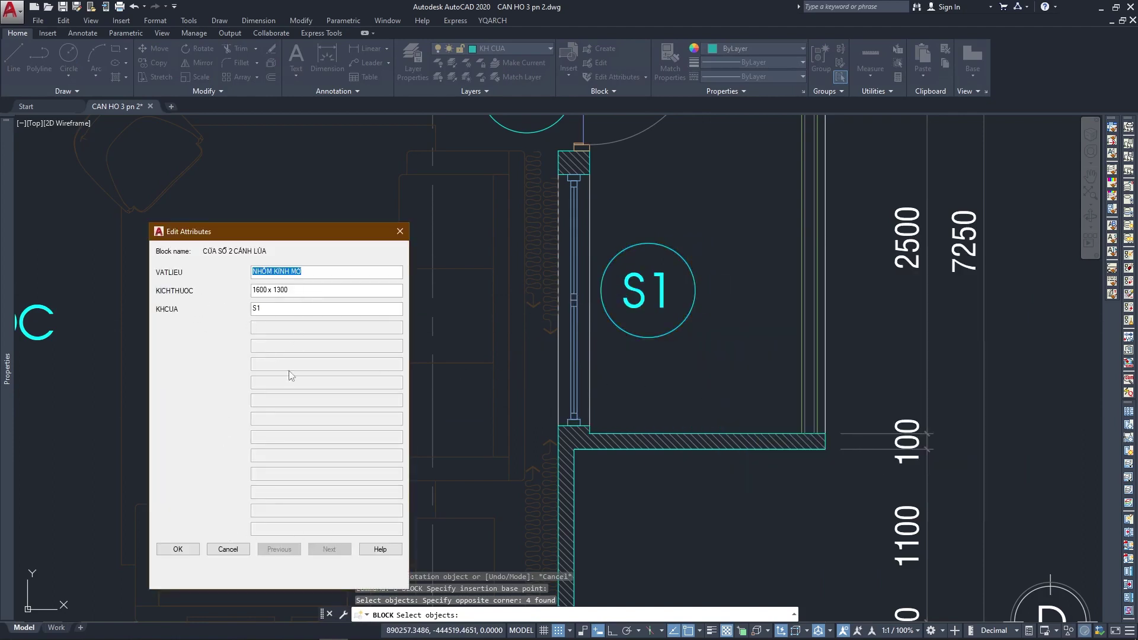
pyautogui.click(190, 550)
# Copy the S1 window tag up to the upper living-room window.
pyautogui.scroll(-4, 539, 387)
pyautogui.moveTo(539, 386); pyautogui.dragTo(539, 449, button='middle')
pyautogui.scroll(2, 612, 376)
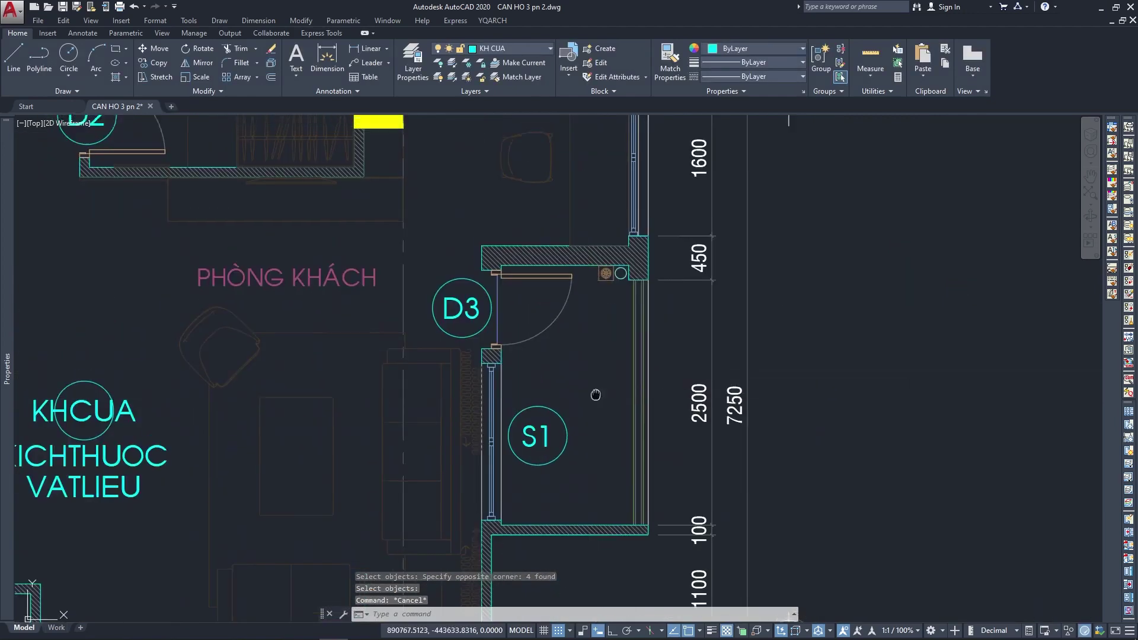
pyautogui.moveTo(612, 376); pyautogui.dragTo(612, 411, button='middle')
pyautogui.write('cp')
pyautogui.press('Return')
pyautogui.click(555, 491)
pyautogui.press('Return')
pyautogui.click(533, 470)
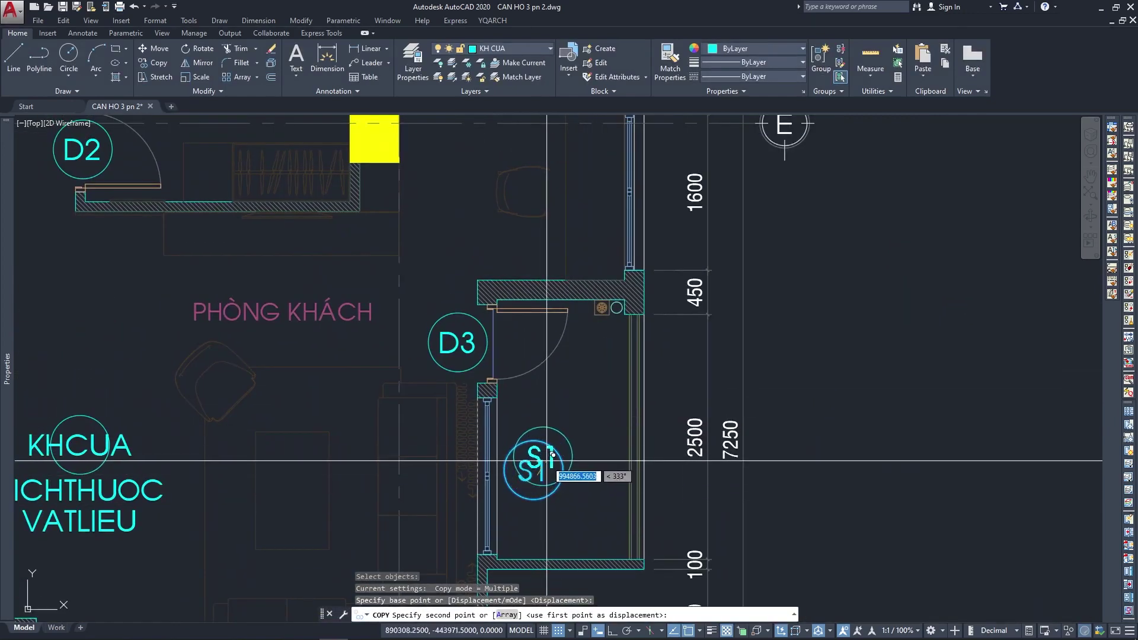
pyautogui.press('F8')
pyautogui.moveTo(654, 212); pyautogui.dragTo(602, 338, button='middle')
pyautogui.scroll(4, 601, 339)
pyautogui.press('F8')
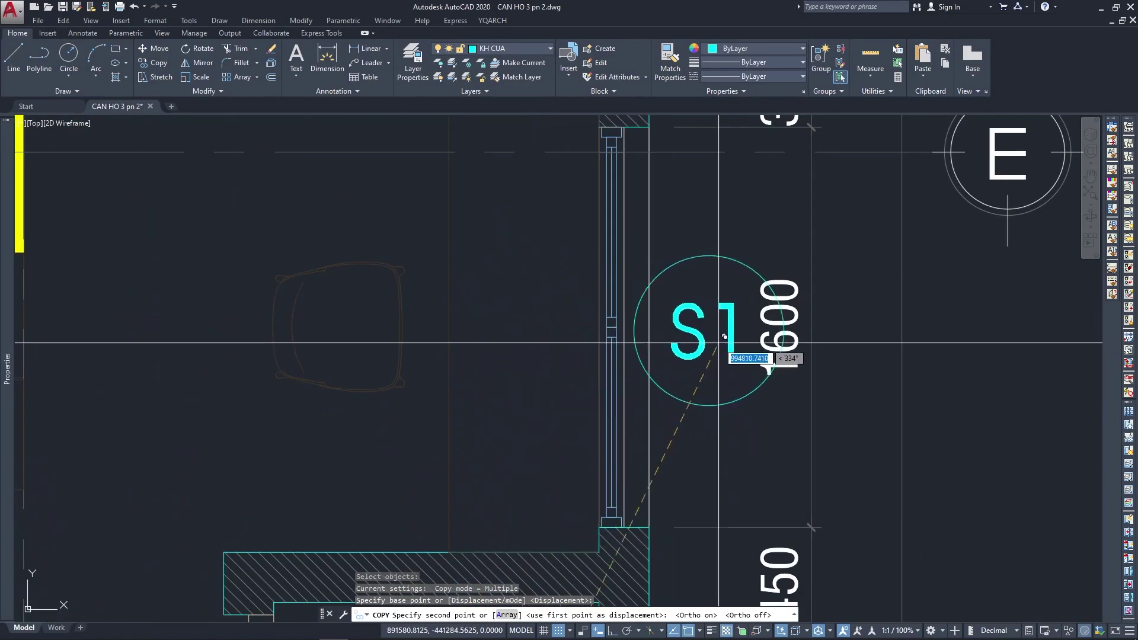
pyautogui.click(527, 338)
pyautogui.scroll(-8, 581, 317)
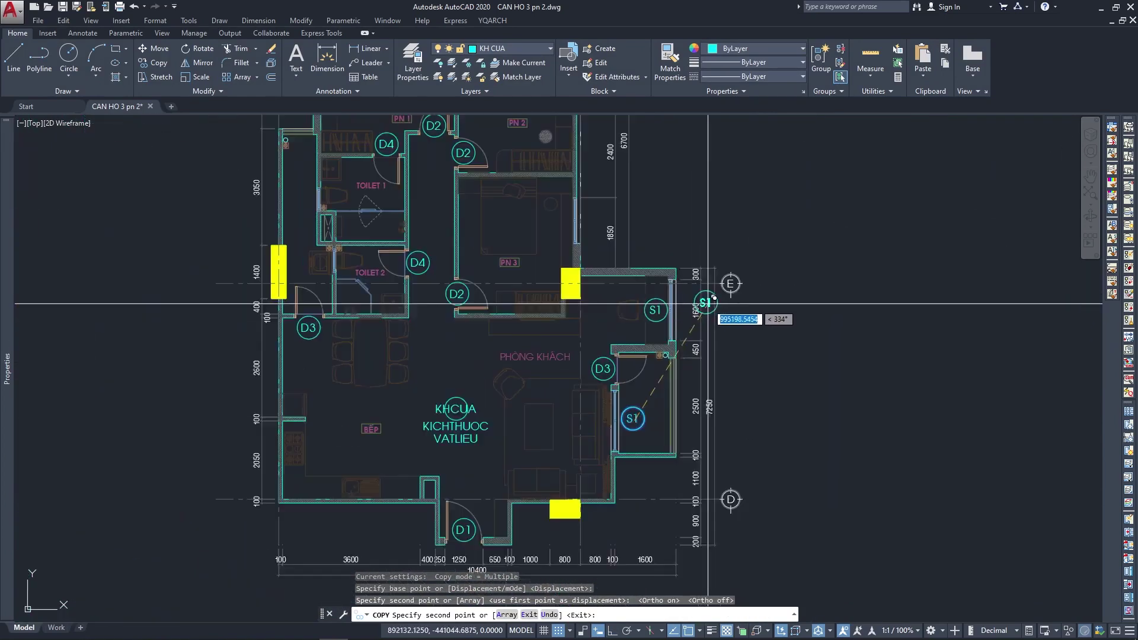
pyautogui.press('Escape')
# Measure the PN 3 bedroom window with DI, confirming it is 1200 long.
pyautogui.moveTo(738, 336)
pyautogui.mouseDown(button='middle')
pyautogui.moveTo(700, 367)
pyautogui.moveTo(702, 404)
pyautogui.mouseUp(button='middle')
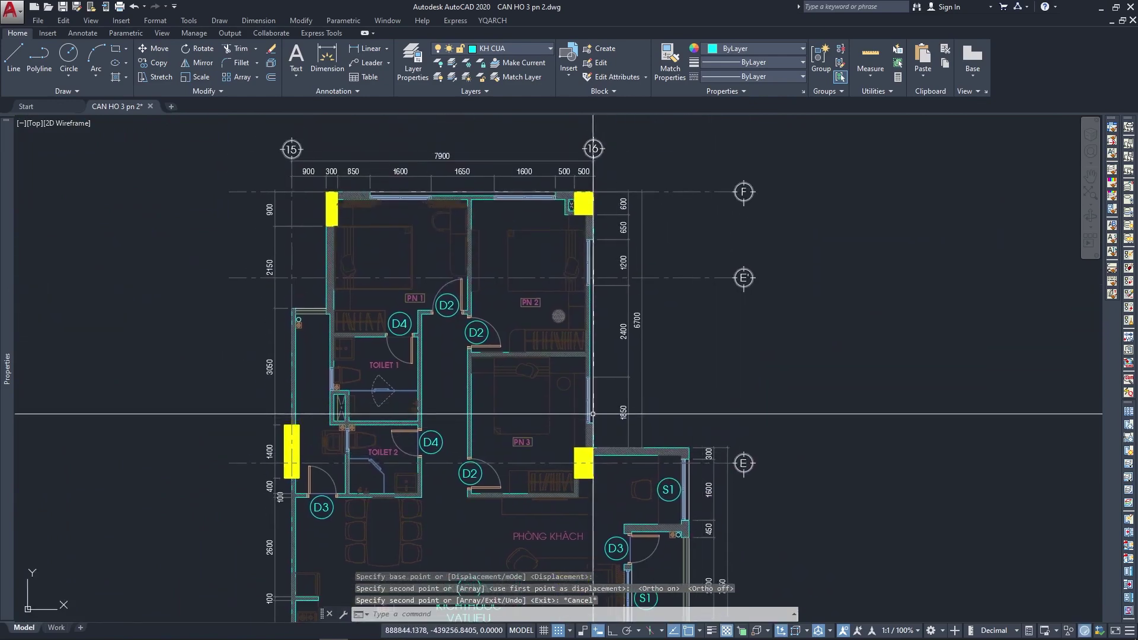
pyautogui.scroll(3, 593, 379)
pyautogui.scroll(3, 648, 356)
pyautogui.write('di')
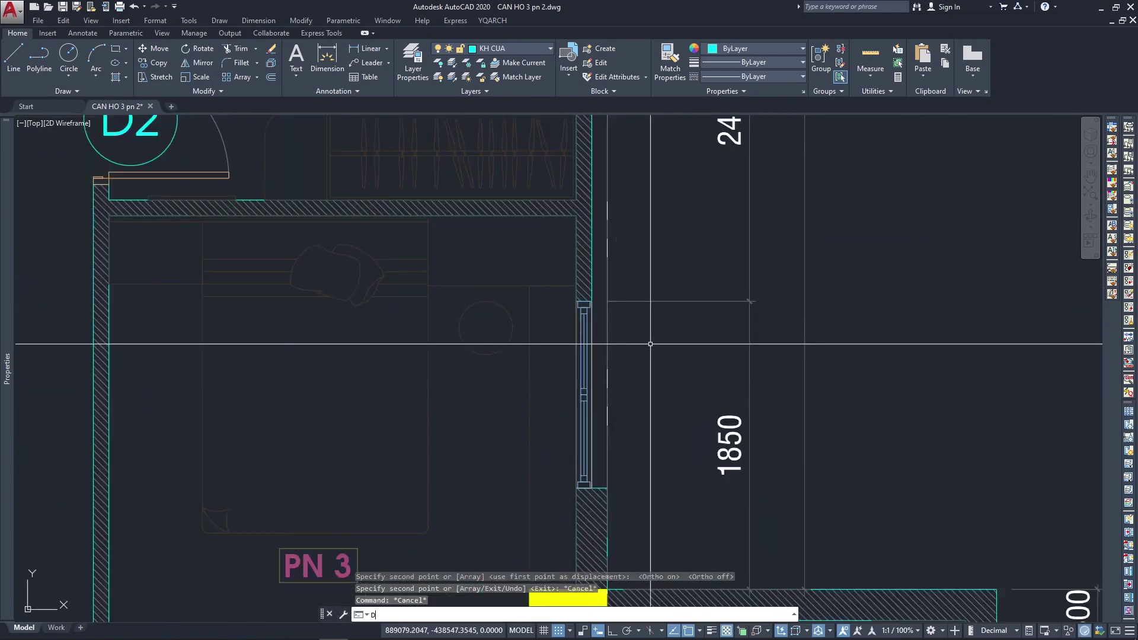
pyautogui.press('Return')
pyautogui.click(584, 301)
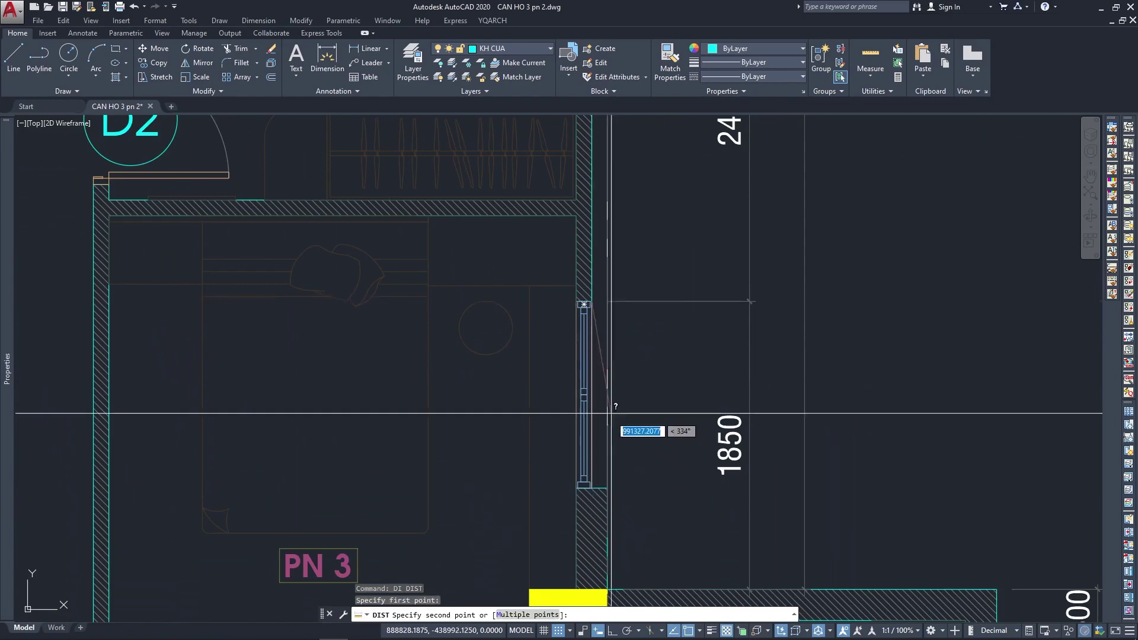
pyautogui.click(592, 490)
pyautogui.press('Escape')
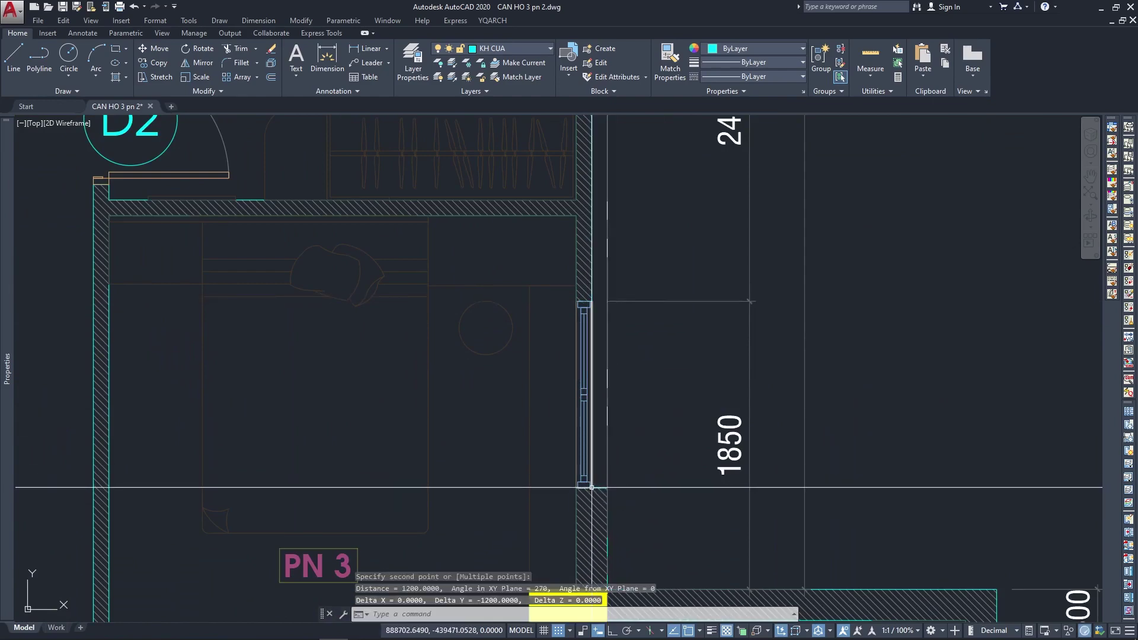
# Copy the S1 tag to the top window of PN 2.
pyautogui.scroll(-8, 591, 490)
pyautogui.moveTo(609, 119); pyautogui.dragTo(590, 255, button='middle')
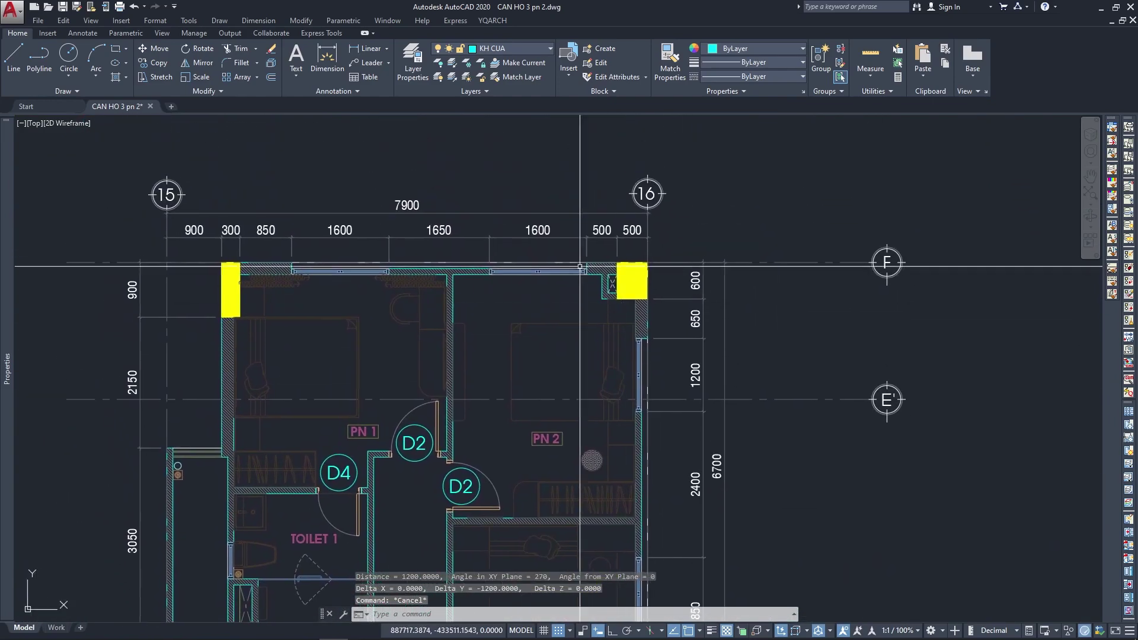
pyautogui.scroll(-3, 589, 255)
pyautogui.scroll(3, 546, 358)
pyautogui.scroll(3, 546, 359)
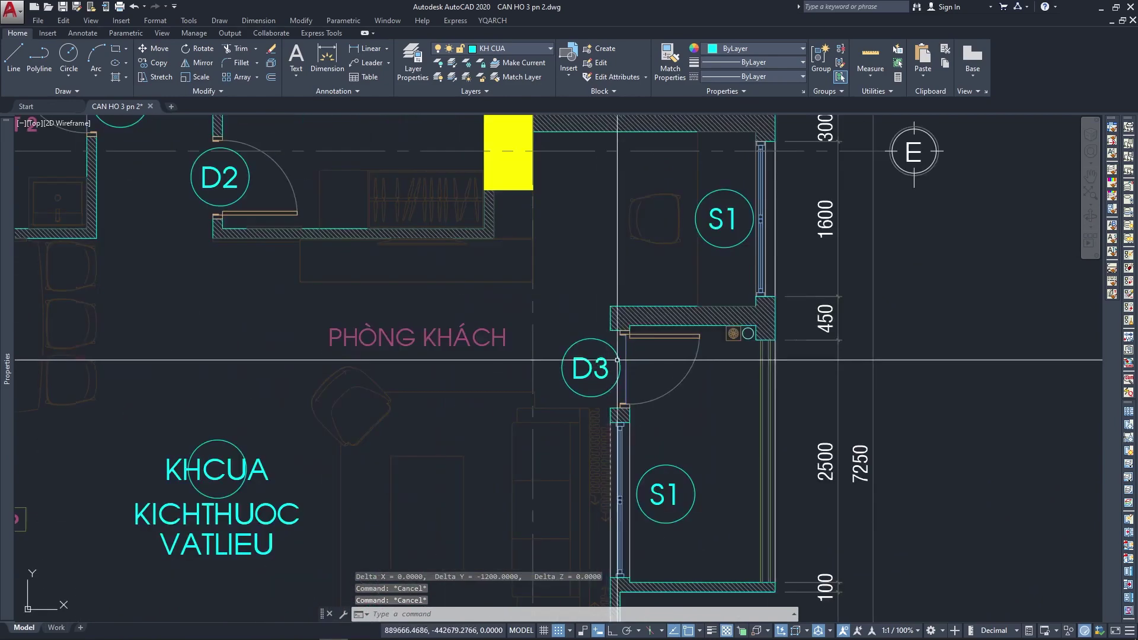
pyautogui.scroll(2, 593, 355)
pyautogui.write('cp')
pyautogui.press('Return')
pyautogui.click(661, 372)
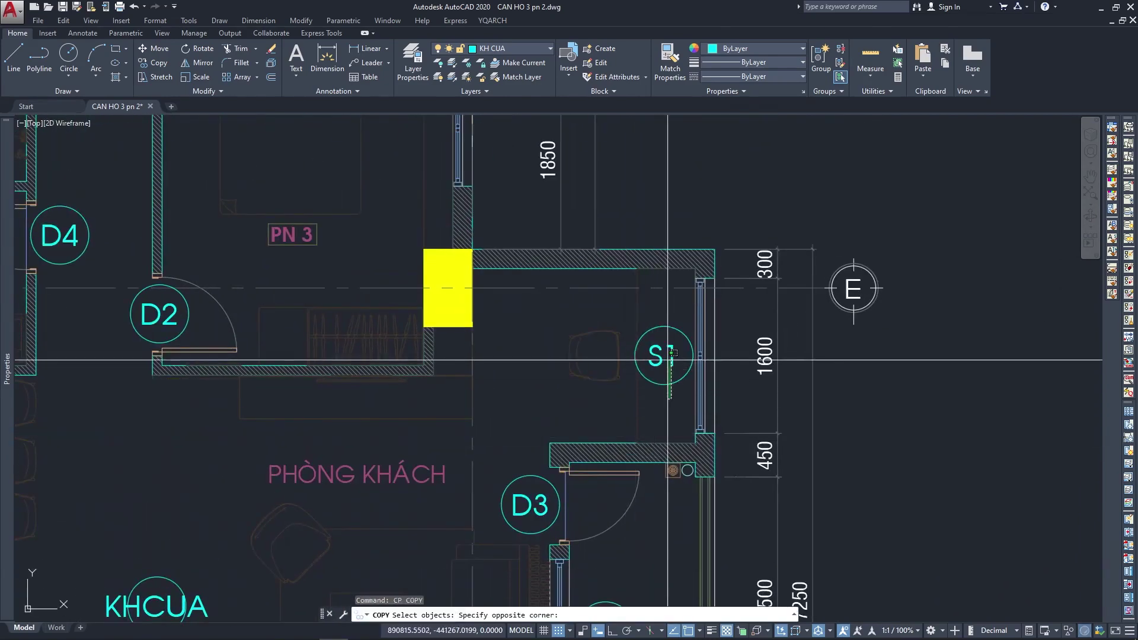
pyautogui.press('Return')
pyautogui.click(662, 356)
pyautogui.scroll(-4, 663, 356)
pyautogui.scroll(5, 572, 360)
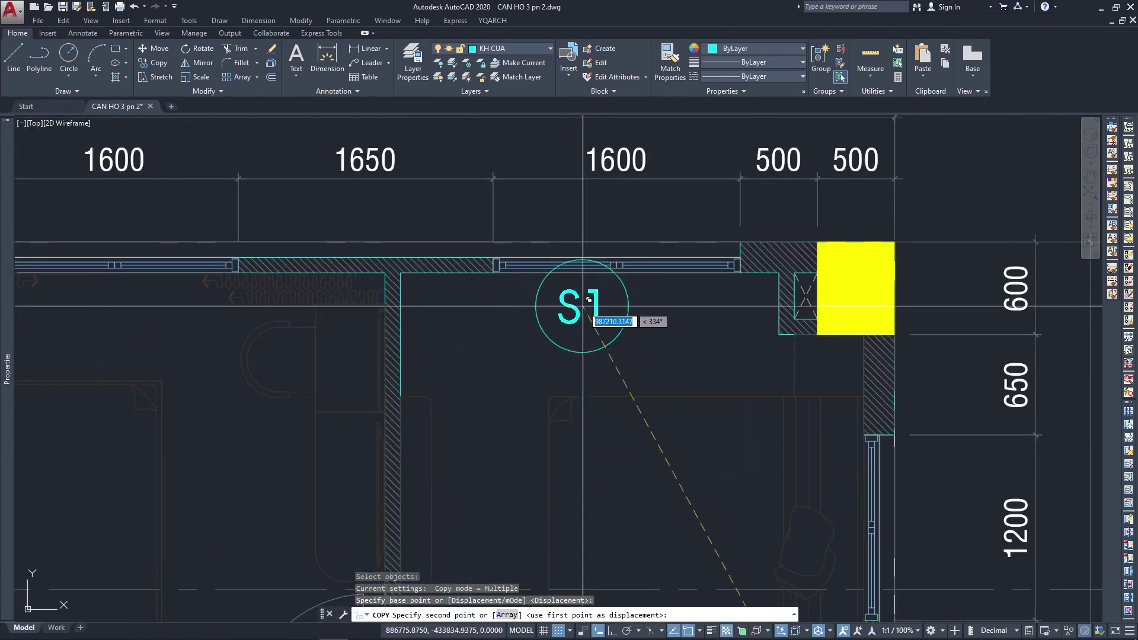
pyautogui.click(603, 326)
# Place another S1 copy at PN 1's top window.
pyautogui.moveTo(532, 348)
pyautogui.mouseDown(button='middle')
pyautogui.moveTo(677, 370)
pyautogui.moveTo(835, 370)
pyautogui.mouseUp(button='middle')
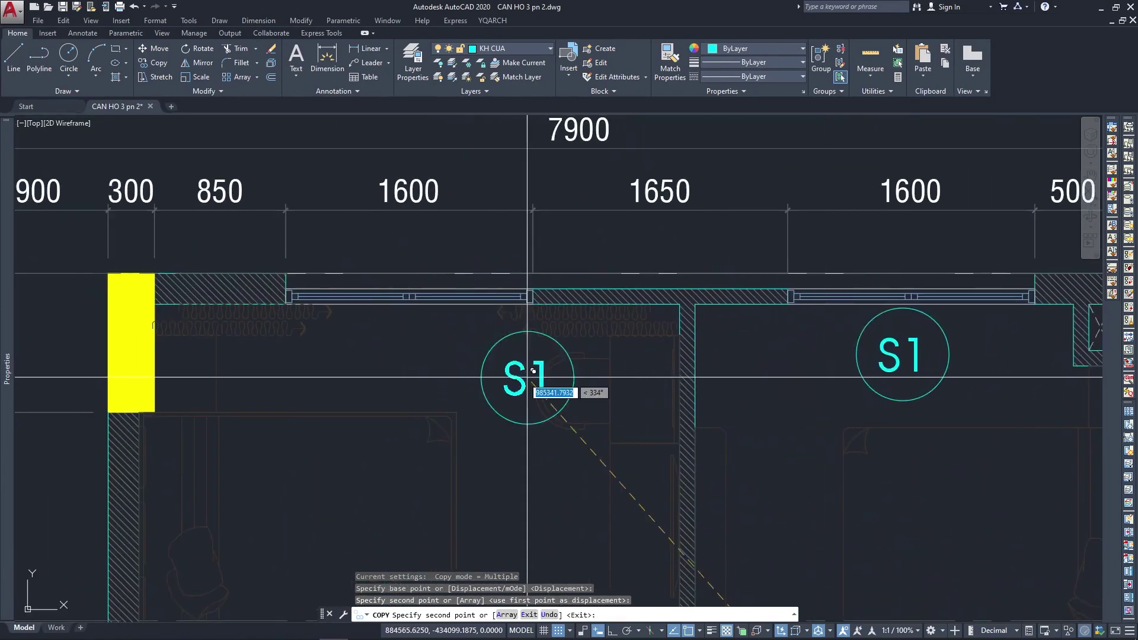
pyautogui.click(428, 343)
pyautogui.scroll(-2, 578, 234)
pyautogui.scroll(-2, 592, 229)
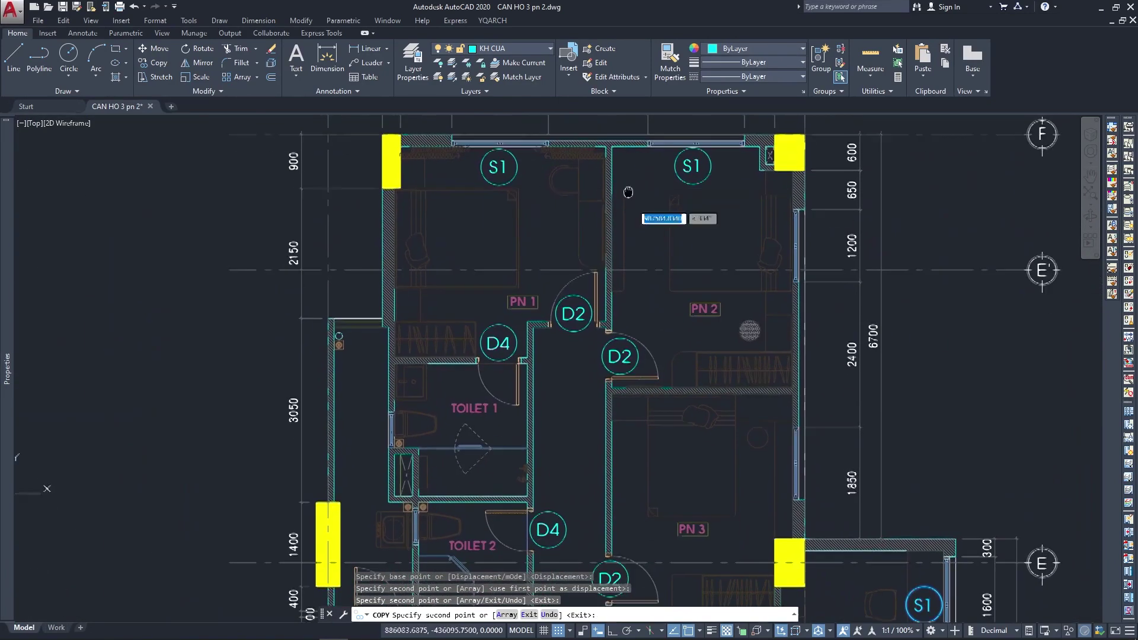
pyautogui.press('Escape')
pyautogui.moveTo(720, 364); pyautogui.dragTo(612, 293, button='middle')
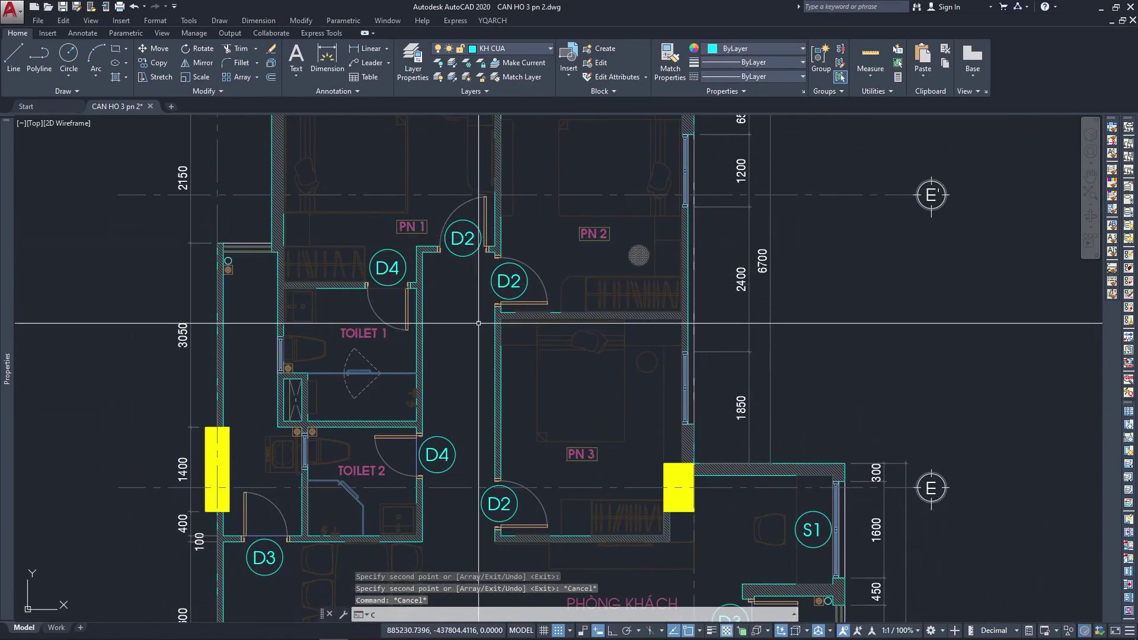
# Copy the three attribute-definition labels from the living room to beside the PN 3 bedroom window.
pyautogui.write('cp')
pyautogui.press('Return')
pyautogui.press('Escape')
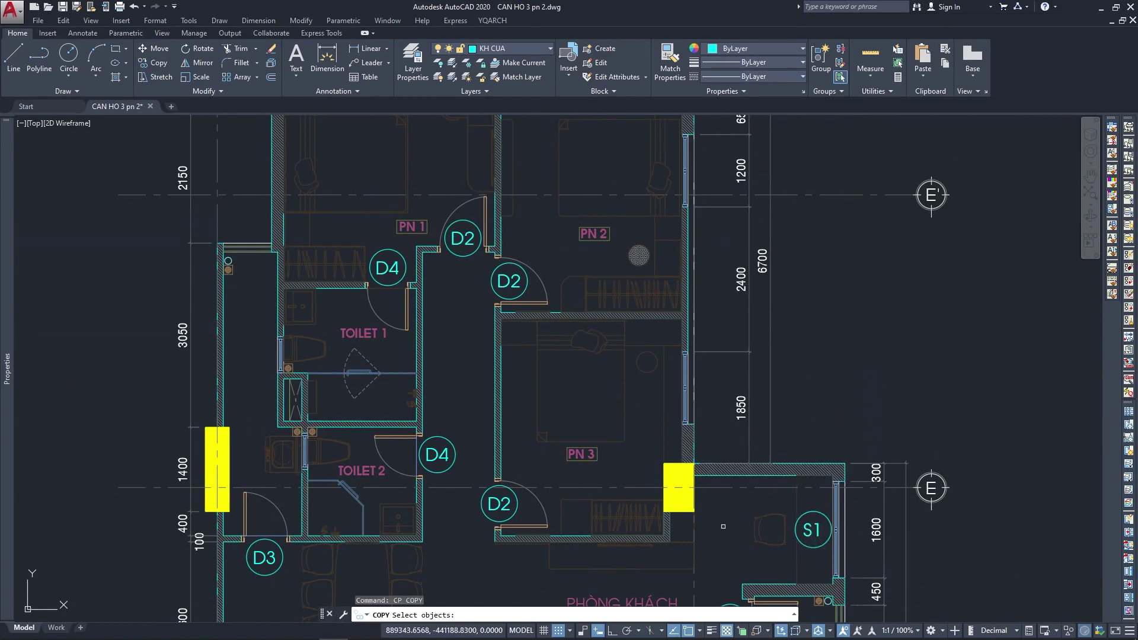
pyautogui.moveTo(812, 530); pyautogui.dragTo(857, 327, button='middle')
pyautogui.write('cp')
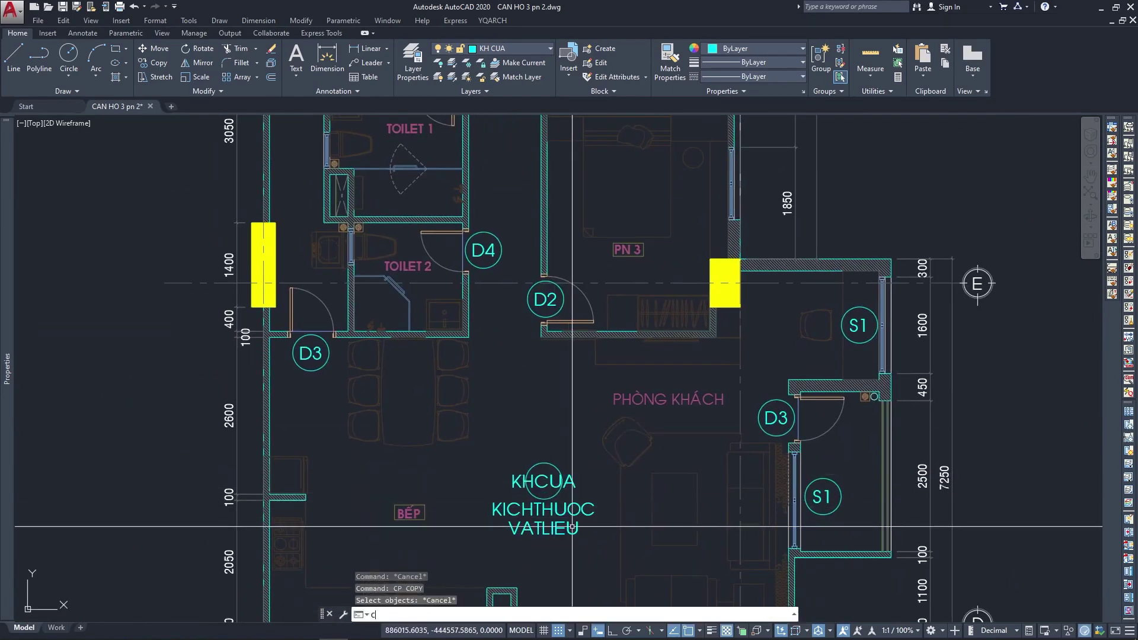
pyautogui.press('Return')
pyautogui.click(504, 457)
pyautogui.click(598, 542)
pyautogui.press('Return')
pyautogui.click(542, 506)
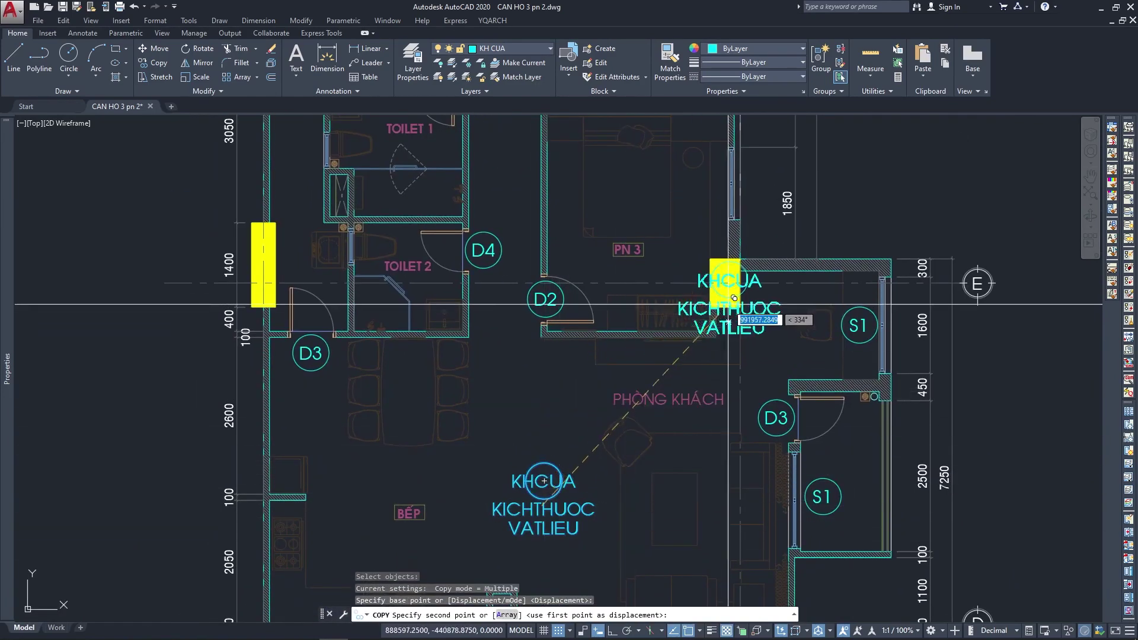
pyautogui.scroll(2, 658, 392)
pyautogui.scroll(2, 658, 393)
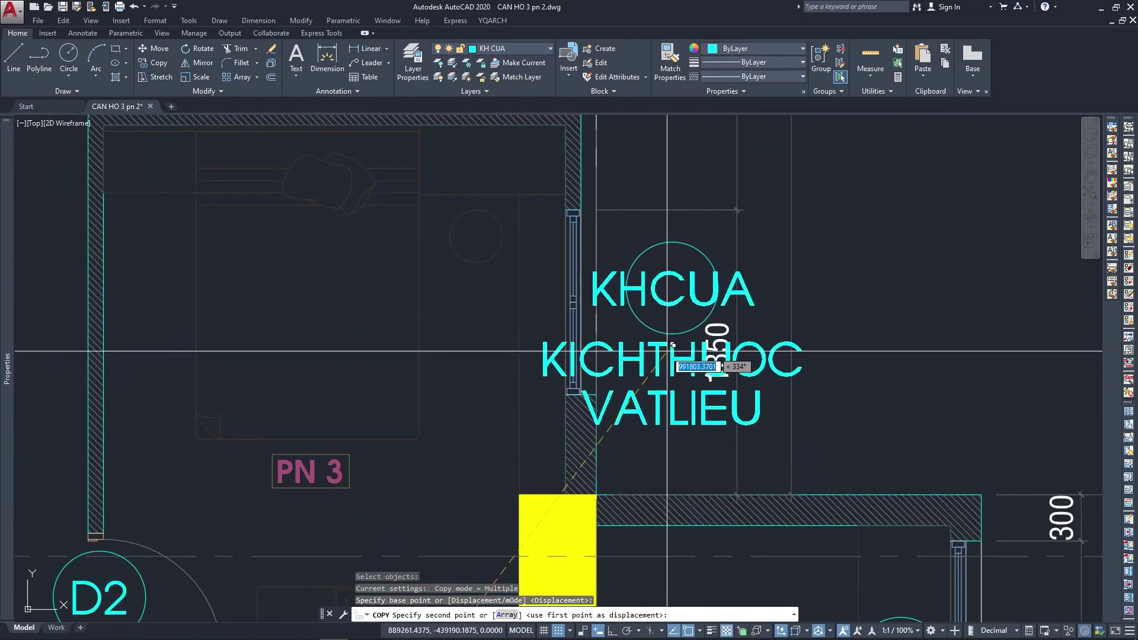
pyautogui.click(645, 356)
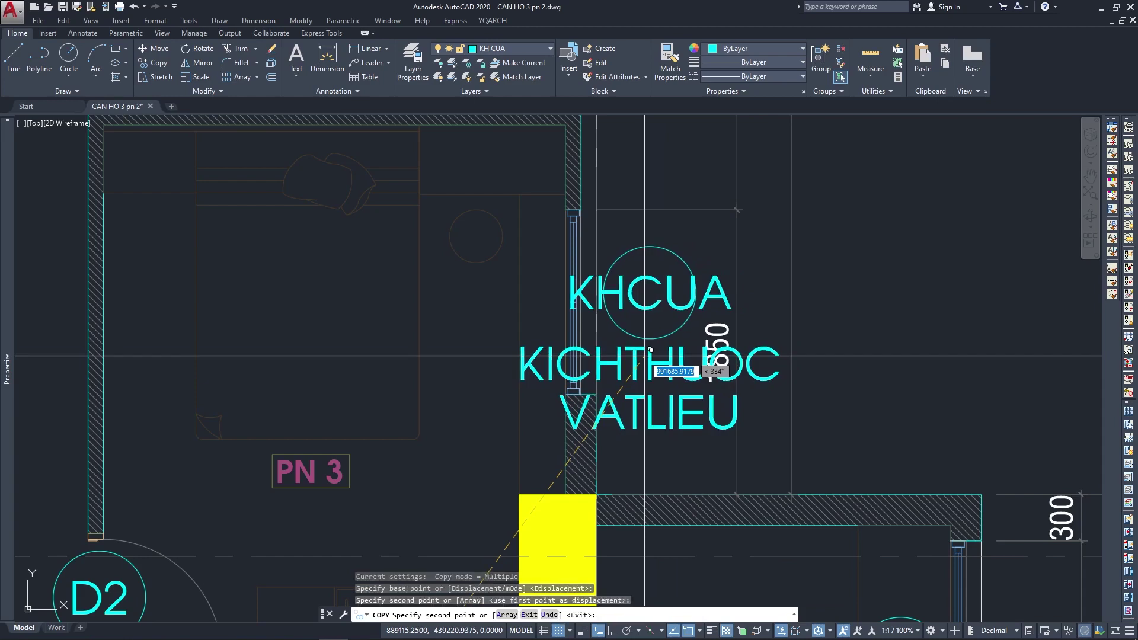
pyautogui.press('Escape')
# Set the KHCUA default to S2 and the KICHTHUOC default to 1200 x 1300.
pyautogui.doubleClick(652, 309)
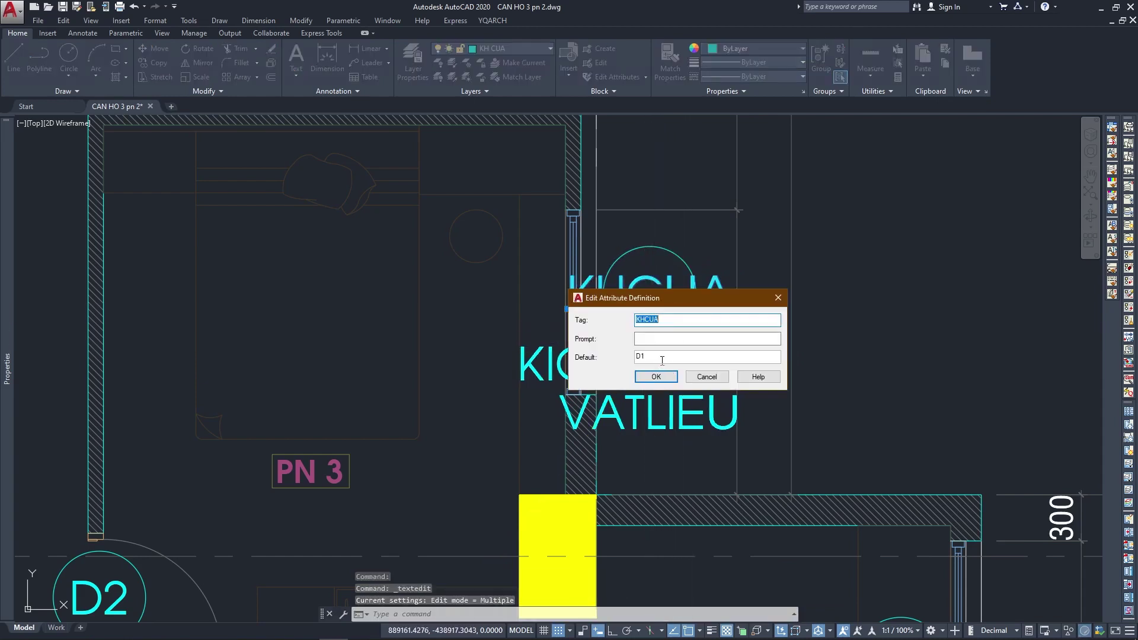
pyautogui.press('Tab')
pyautogui.press('Tab')
pyautogui.click(665, 382)
pyautogui.doubleClick(640, 367)
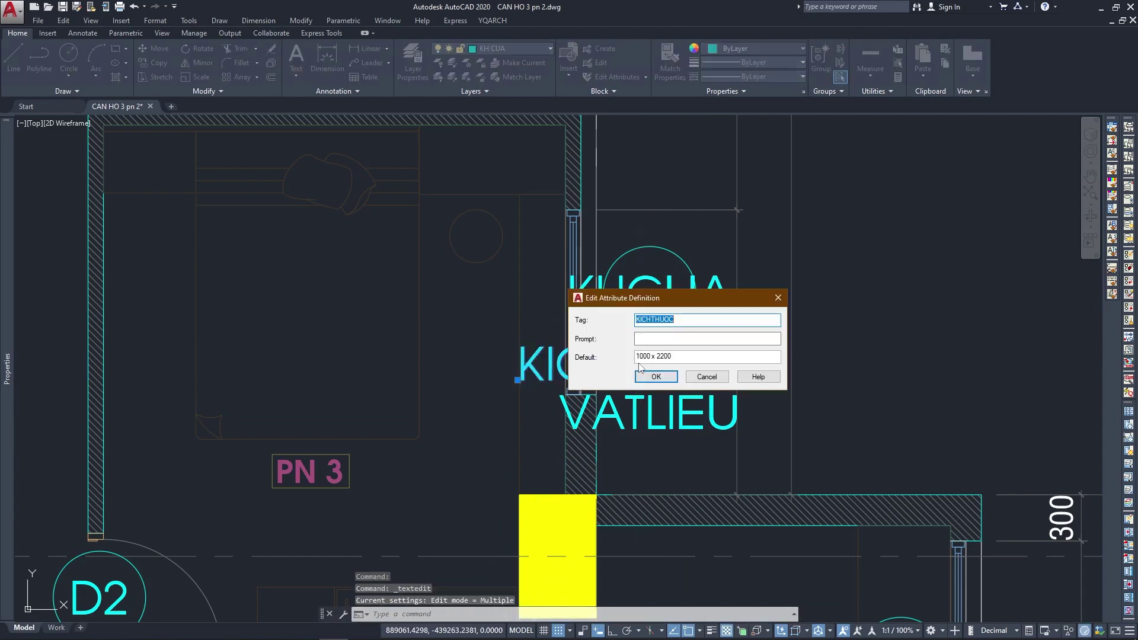
pyautogui.click(647, 357)
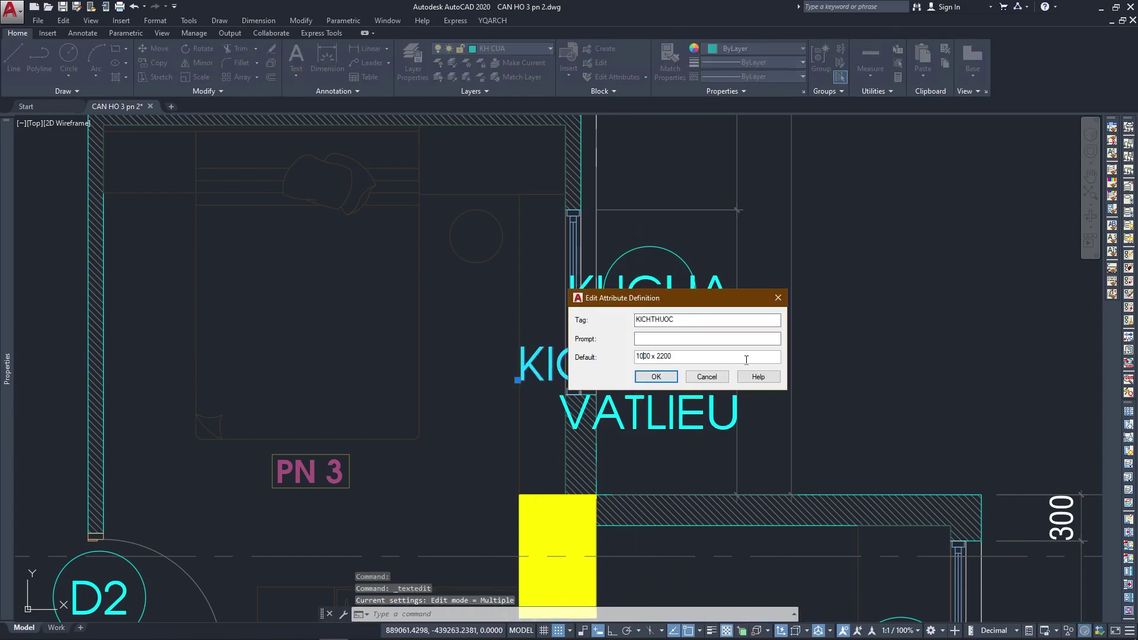
pyautogui.press('BackSpace')
pyautogui.write('2')
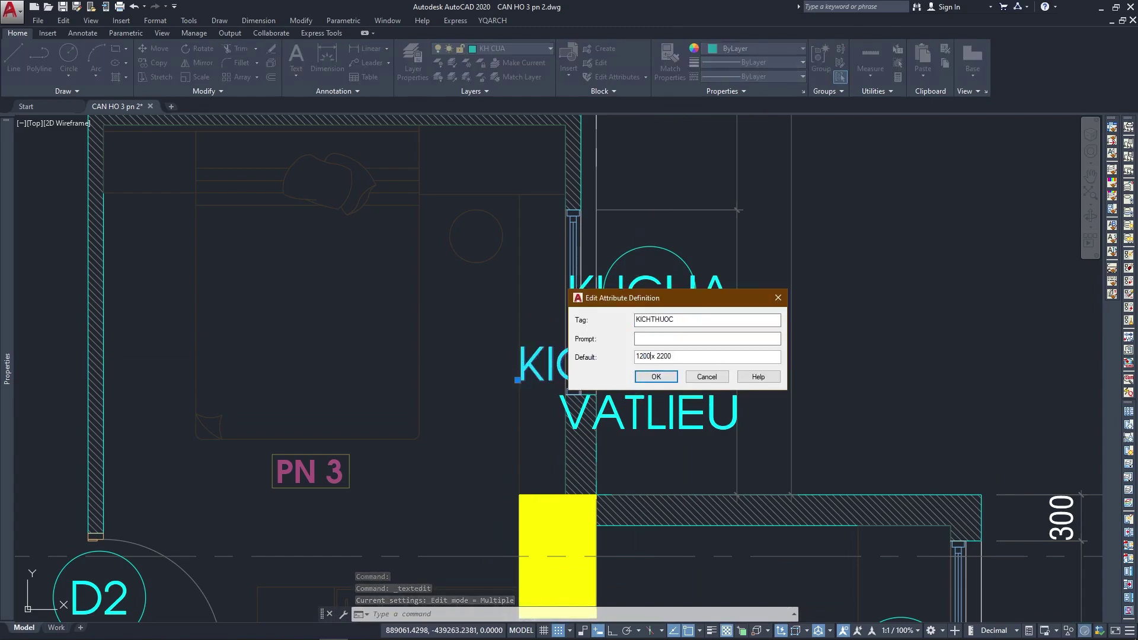
pyautogui.press('Delete')
pyautogui.press('Delete')
pyautogui.write('13')
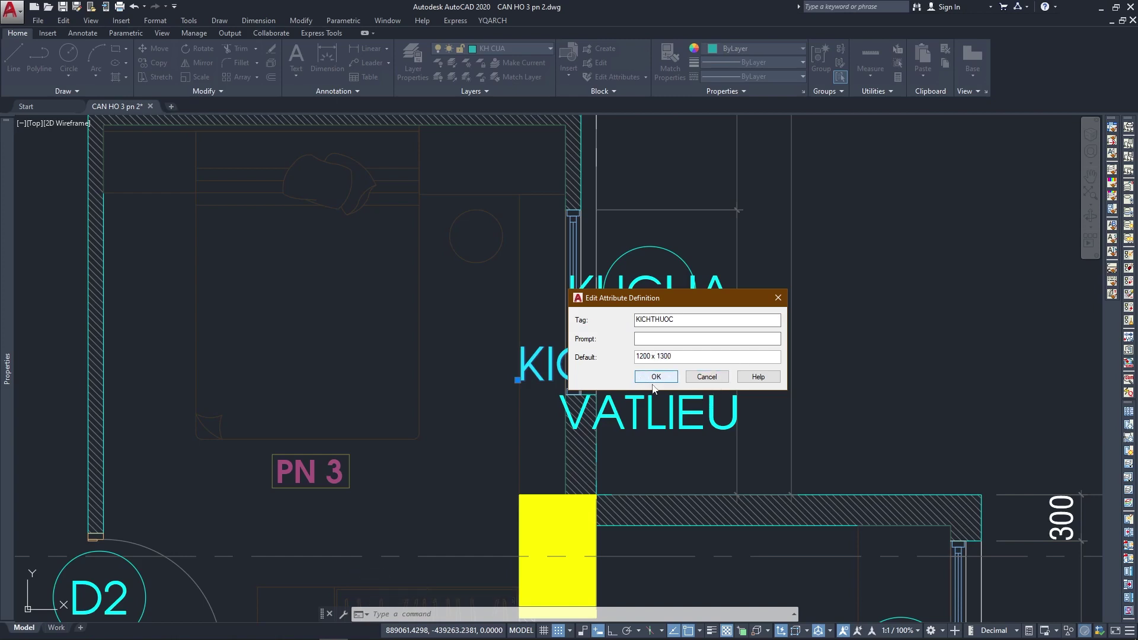
pyautogui.click(655, 379)
pyautogui.press('Escape')
# Replace XOAN ĐÀO with NHÔM KÍNH MỞ as the VATLIEU default value.
pyautogui.doubleClick(633, 413)
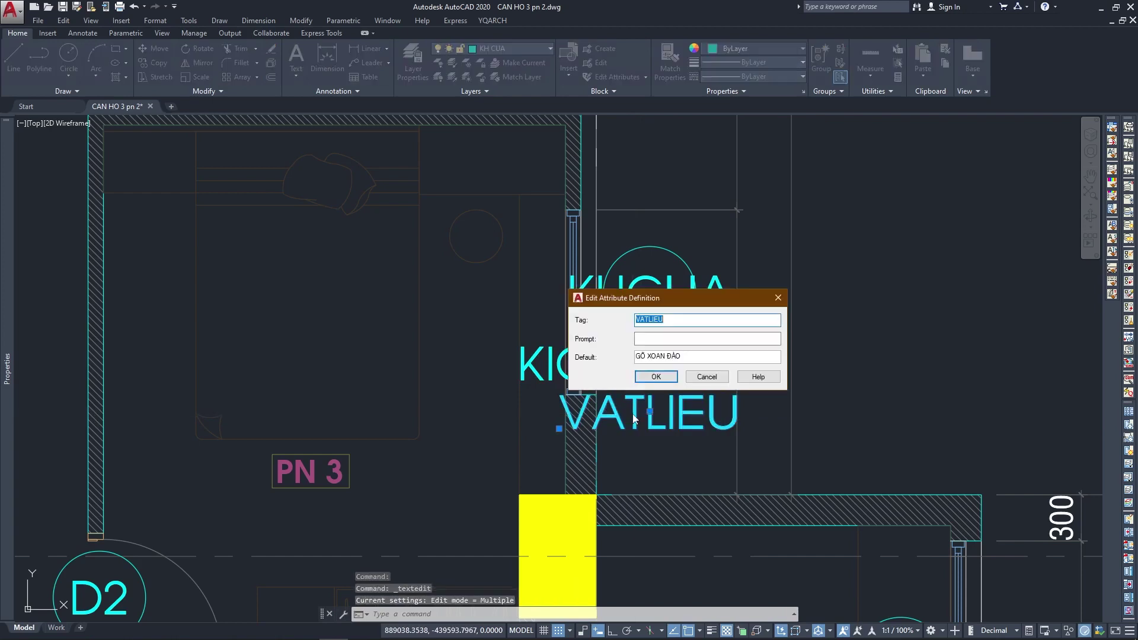
pyautogui.press('Escape')
pyautogui.doubleClick(638, 410)
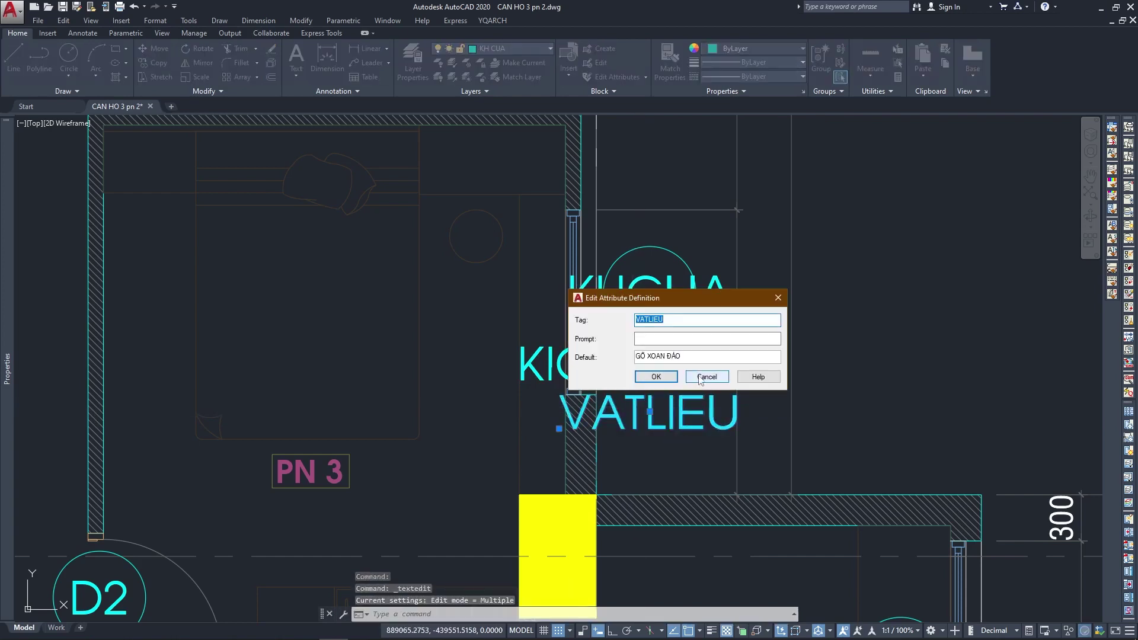
pyautogui.moveTo(682, 357); pyautogui.dragTo(648, 355)
pyautogui.write('NHÔM KINH MỚI')
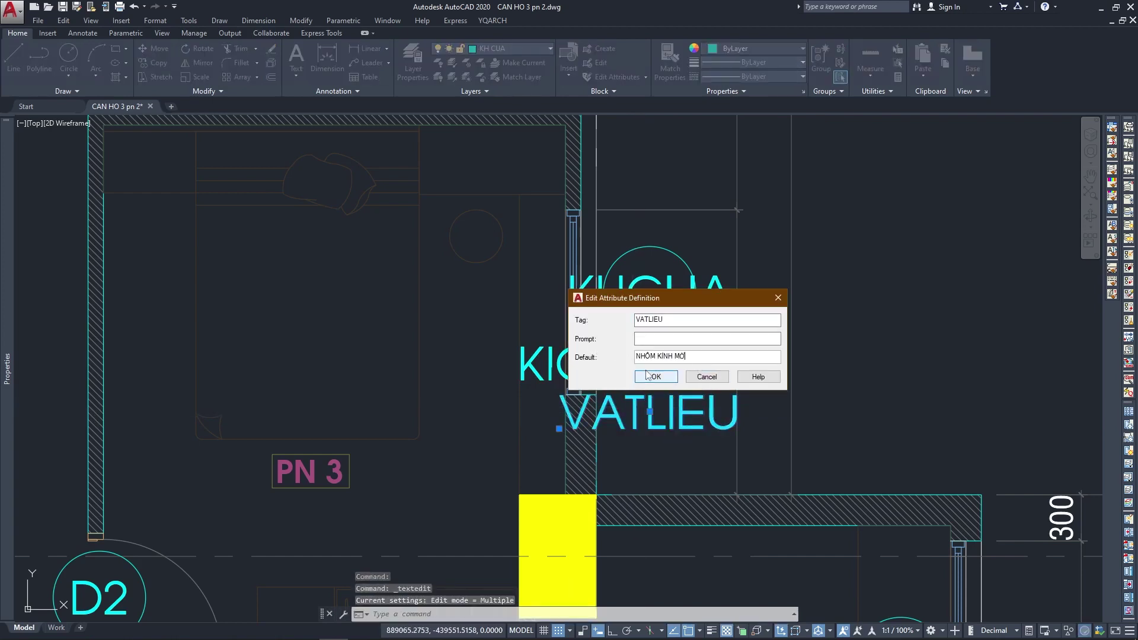
pyautogui.click(652, 378)
pyautogui.scroll(-5, 646, 339)
# Define block CỬA SỔ 2 CÁNH MỞ from the PN 3 tag circle and its three attributes, based at the circle centre.
pyautogui.press('Escape')
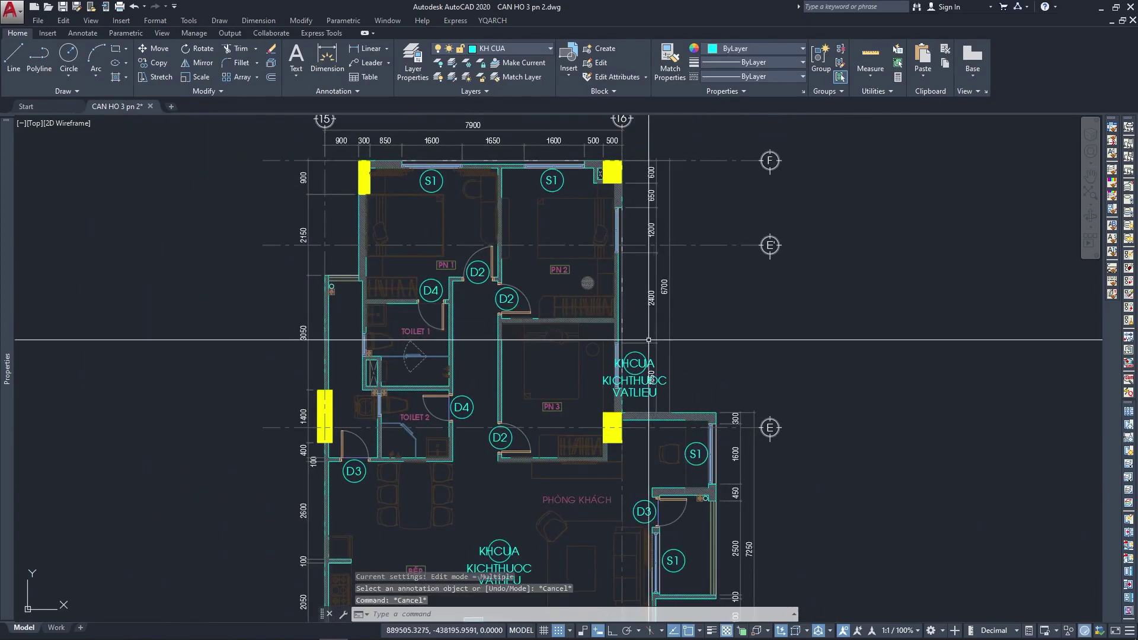
pyautogui.scroll(3, 590, 356)
pyautogui.moveTo(590, 355); pyautogui.dragTo(633, 295, button='middle')
pyautogui.press('Escape')
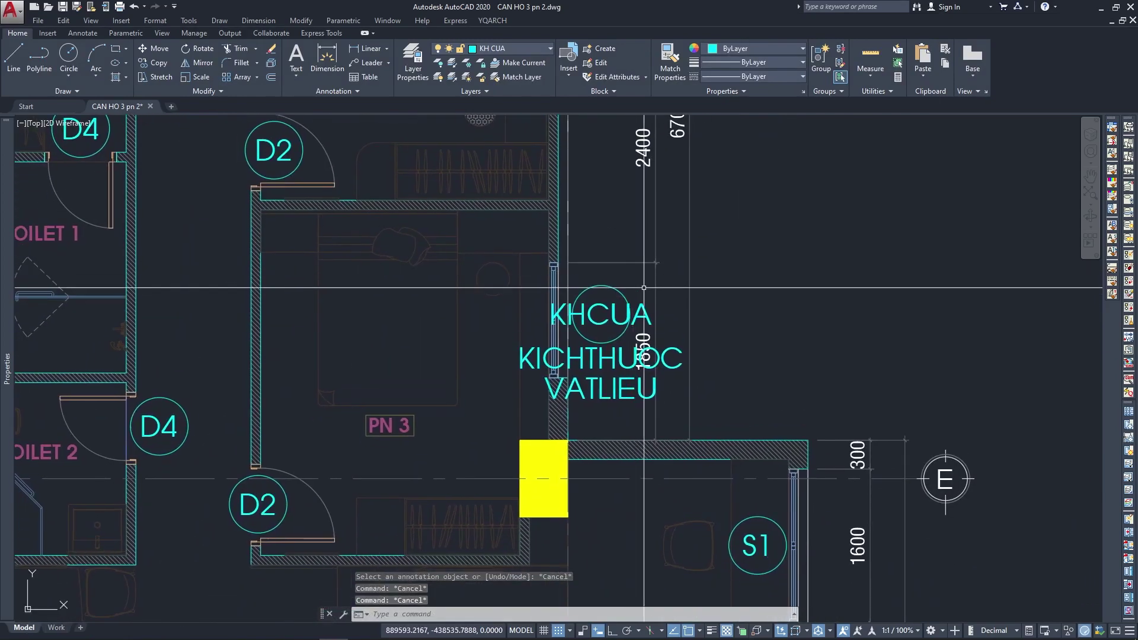
pyautogui.write('b')
pyautogui.press('Return')
pyautogui.write('CỬA SỔ 2 CÁNH MỞ')
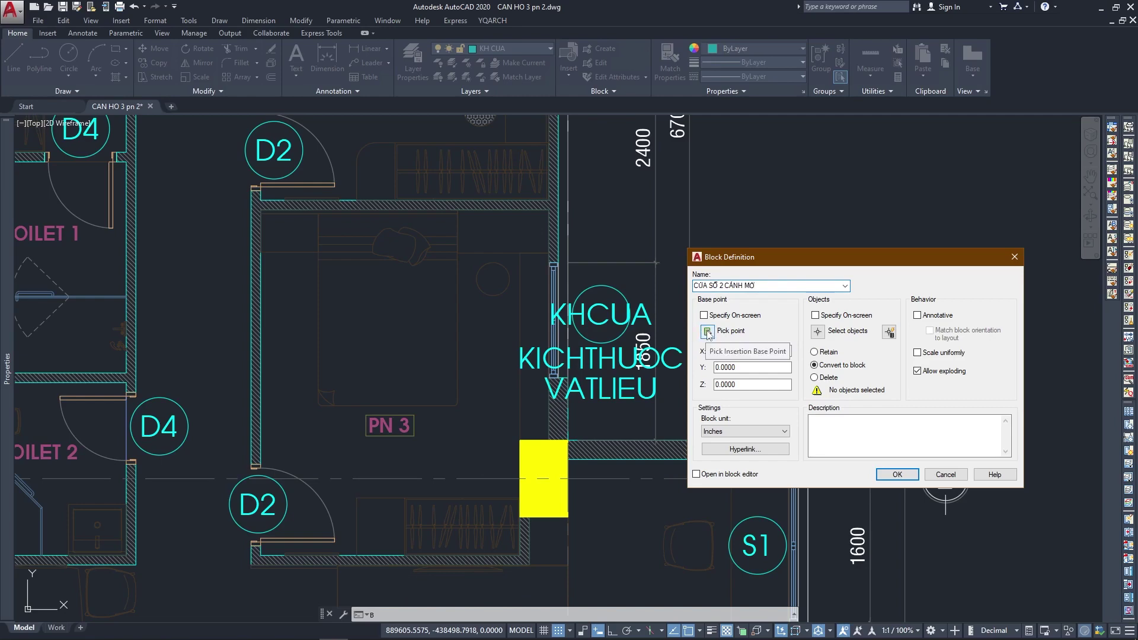
pyautogui.click(707, 332)
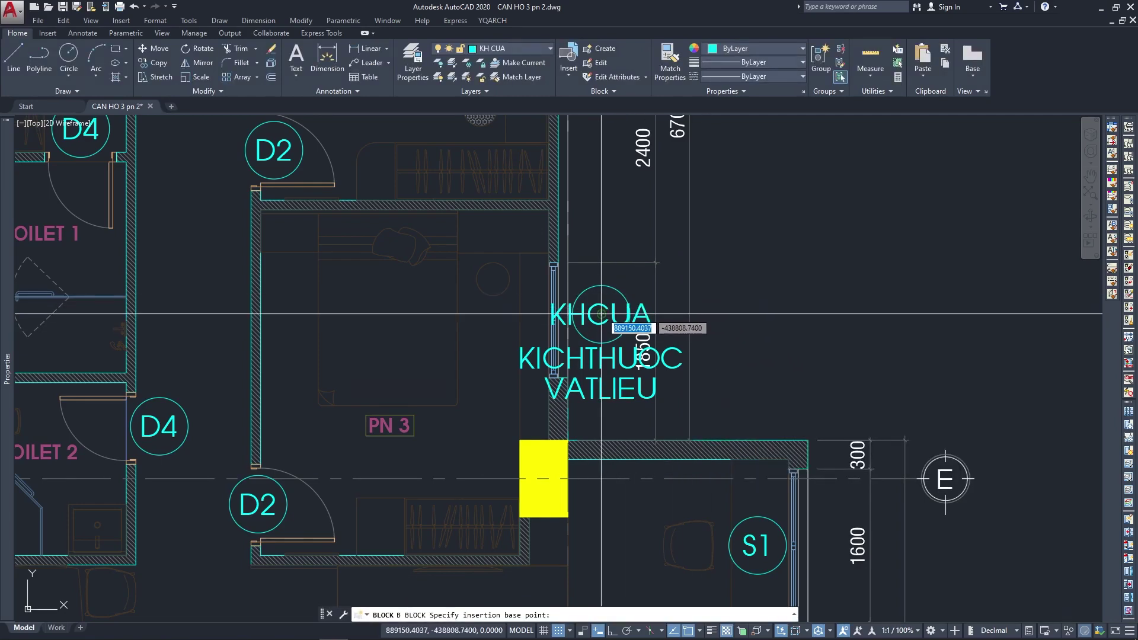
pyautogui.click(601, 313)
pyautogui.click(821, 332)
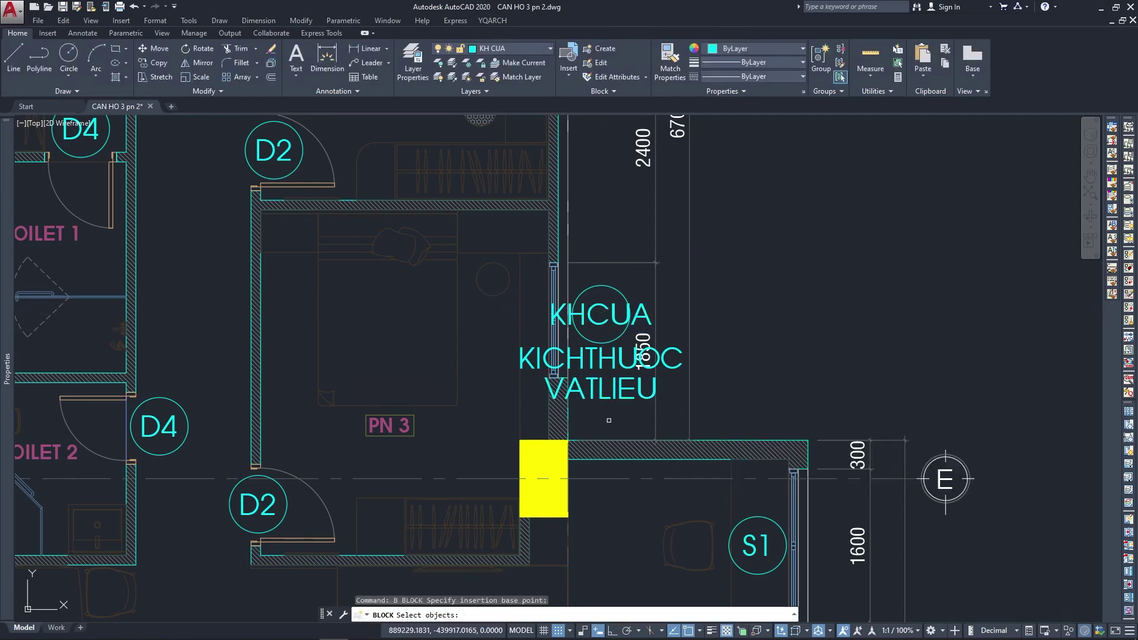
pyautogui.click(688, 409)
pyautogui.click(558, 286)
pyautogui.press('Return')
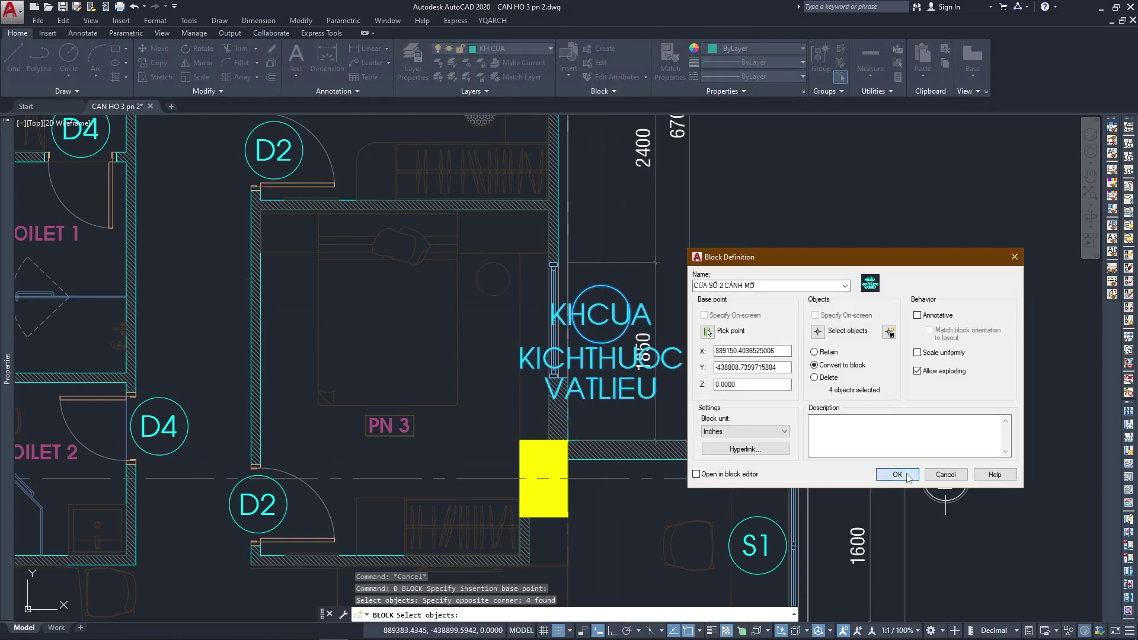
pyautogui.click(897, 475)
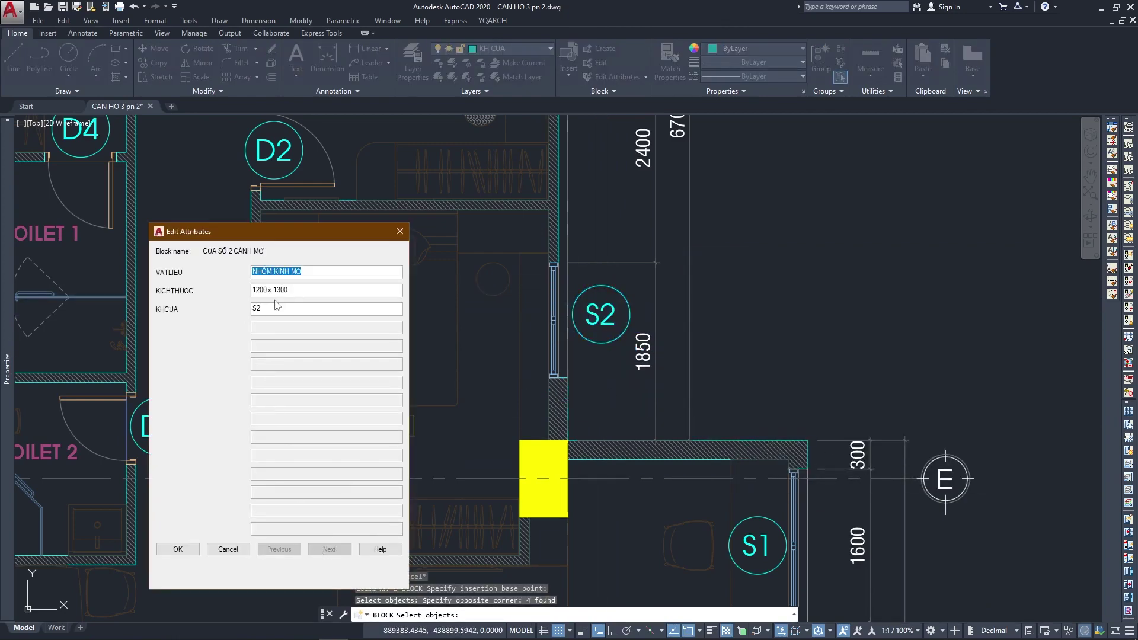
# Accept the S2 values and copy the S2 tag beside the PN 2 outer-wall window.
pyautogui.click(178, 549)
pyautogui.press('Escape')
pyautogui.press('Escape')
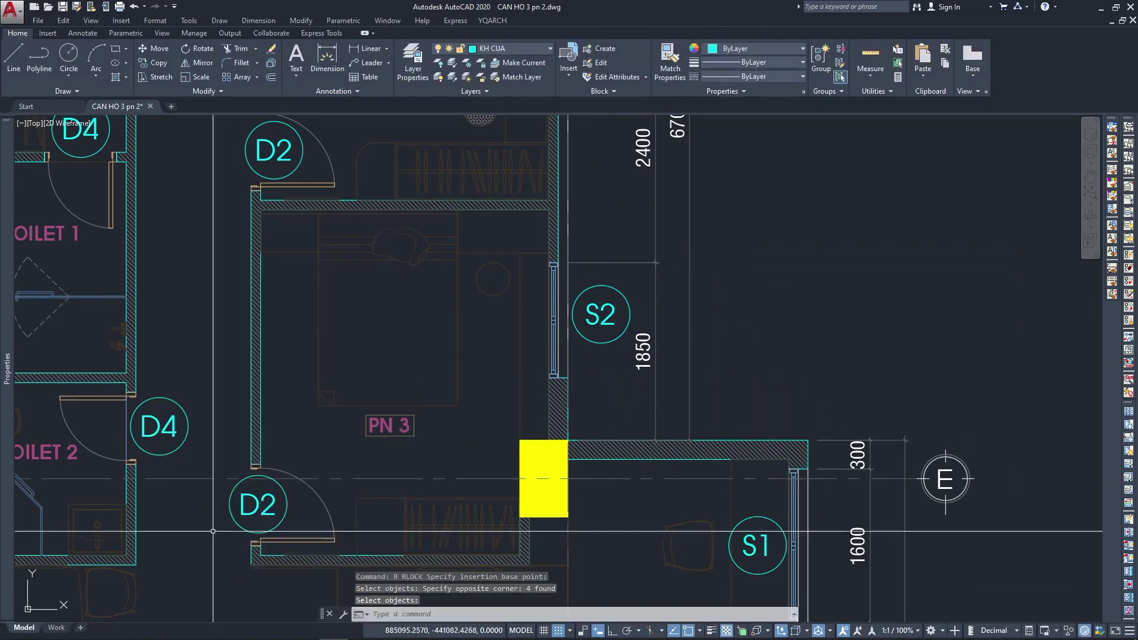
pyautogui.moveTo(613, 325); pyautogui.dragTo(591, 409, button='middle')
pyautogui.write('co')
pyautogui.press('Return')
pyautogui.click(591, 409)
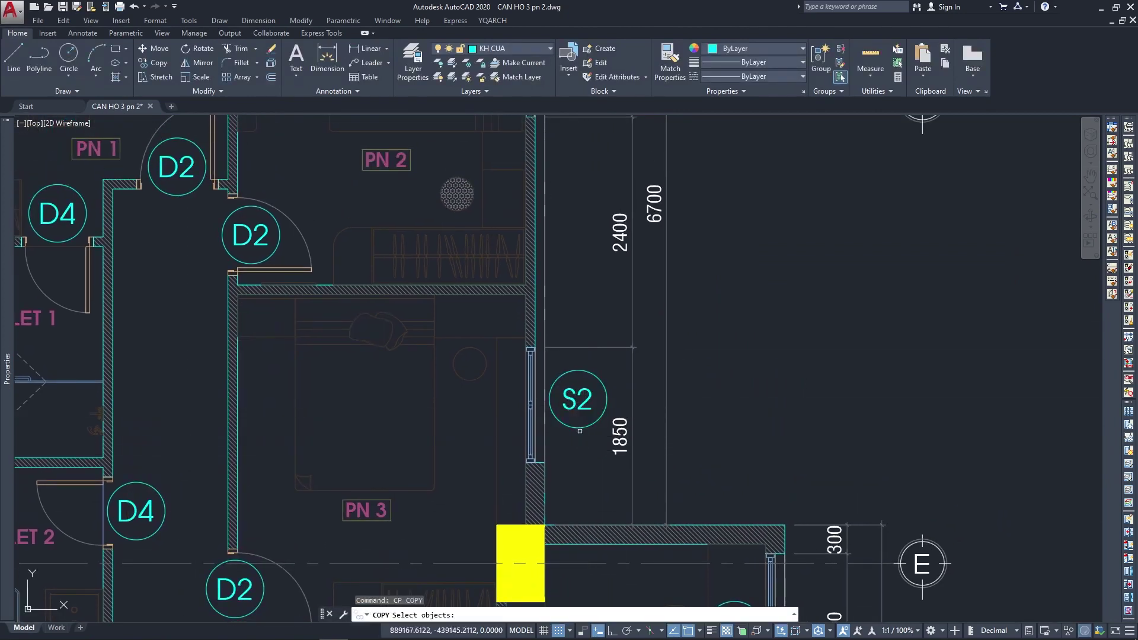
pyautogui.press('Return')
pyautogui.click(573, 400)
pyautogui.moveTo(616, 130); pyautogui.dragTo(616, 233, button='middle')
pyautogui.moveTo(579, 152); pyautogui.dragTo(580, 229, button='middle')
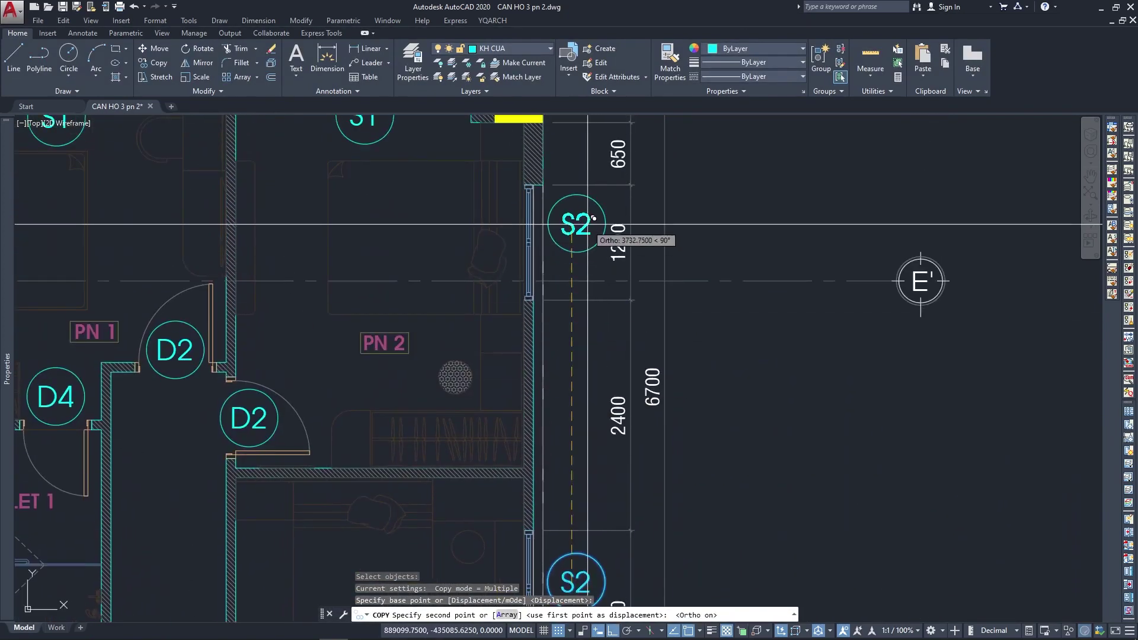
pyautogui.press('F8')
pyautogui.click(580, 233)
pyautogui.press('Escape')
# Pan and zoom over the plan to review the bedrooms, toilets and PN 3's S2 tag.
pyautogui.scroll(-5, 580, 233)
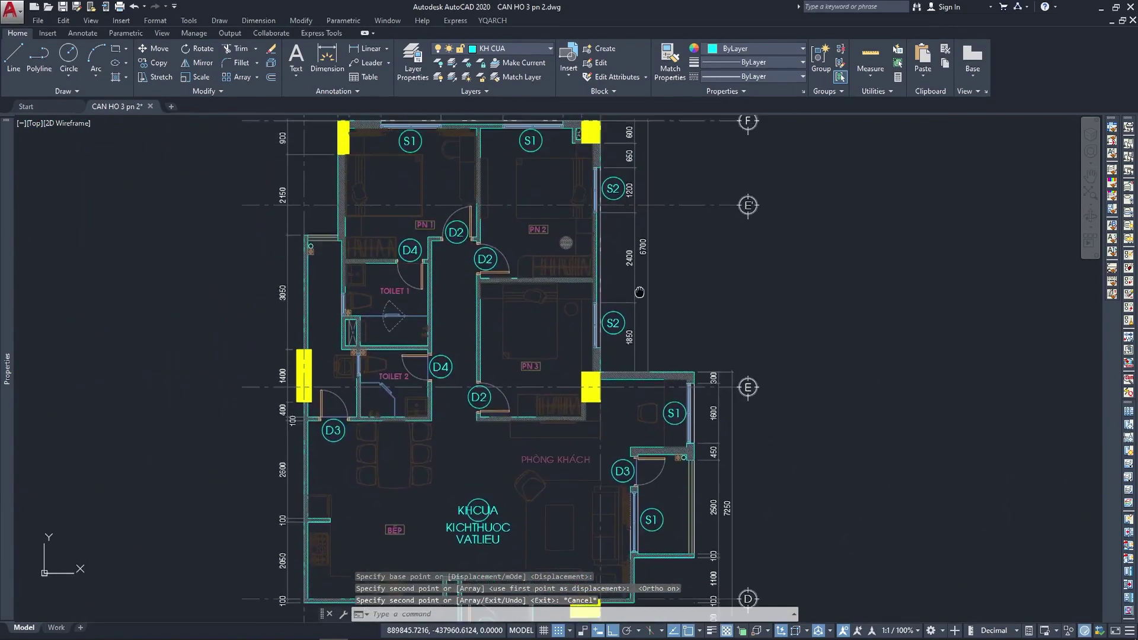
pyautogui.moveTo(631, 386); pyautogui.dragTo(649, 392, button='middle')
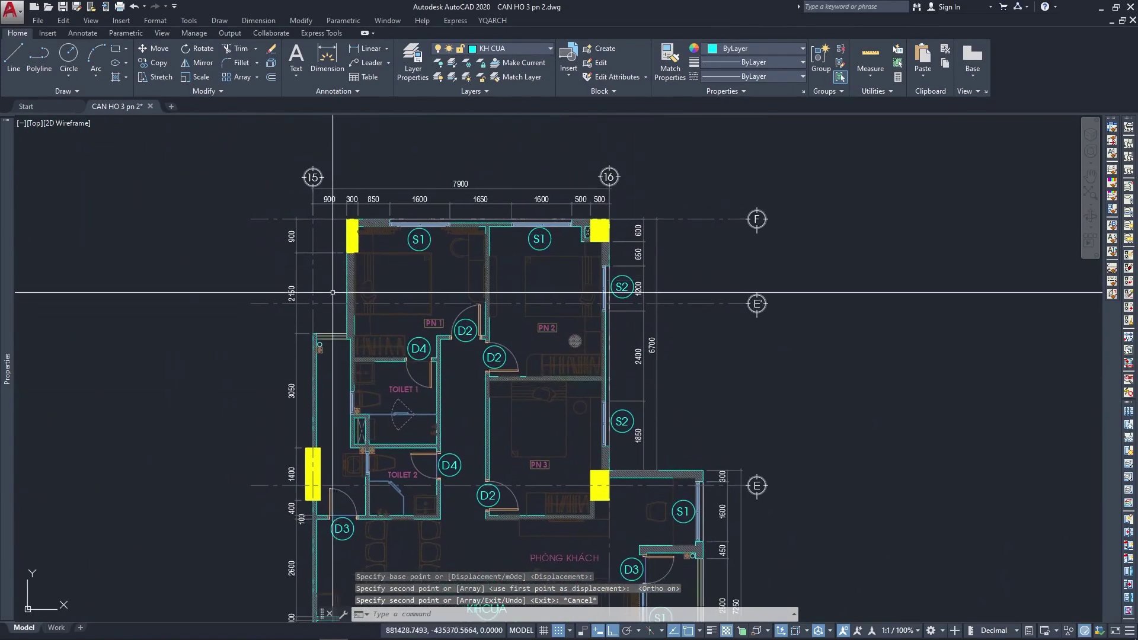
pyautogui.moveTo(333, 303); pyautogui.dragTo(357, 228, button='middle')
pyautogui.scroll(2, 357, 228)
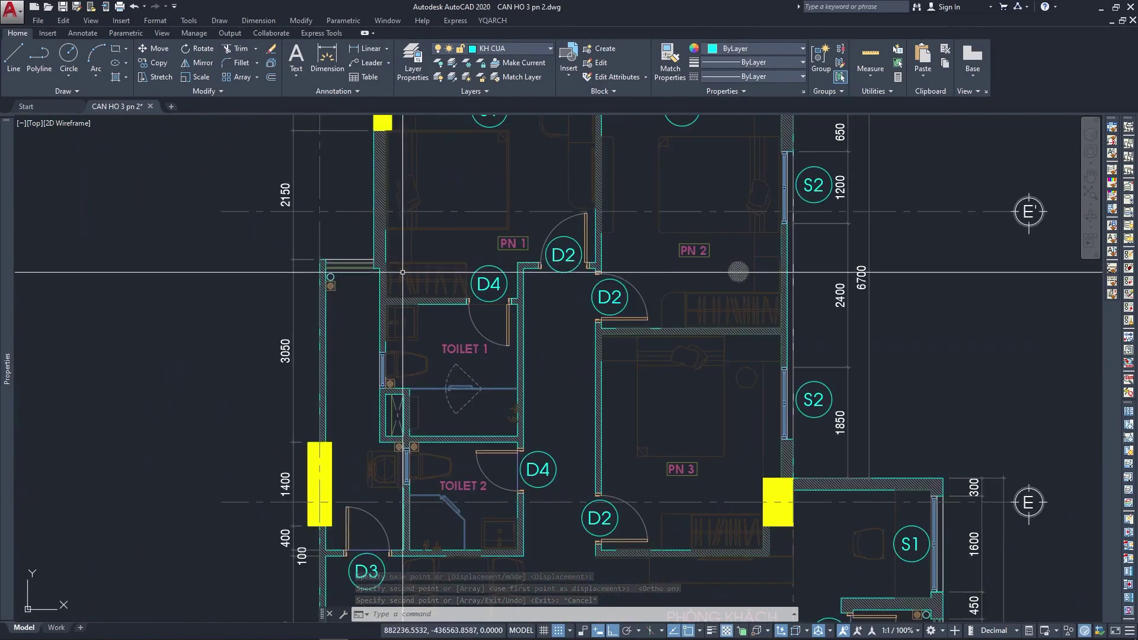
pyautogui.moveTo(403, 341)
pyautogui.mouseDown(button='middle')
pyautogui.moveTo(309, 193)
pyautogui.moveTo(373, 126)
pyautogui.mouseUp(button='middle')
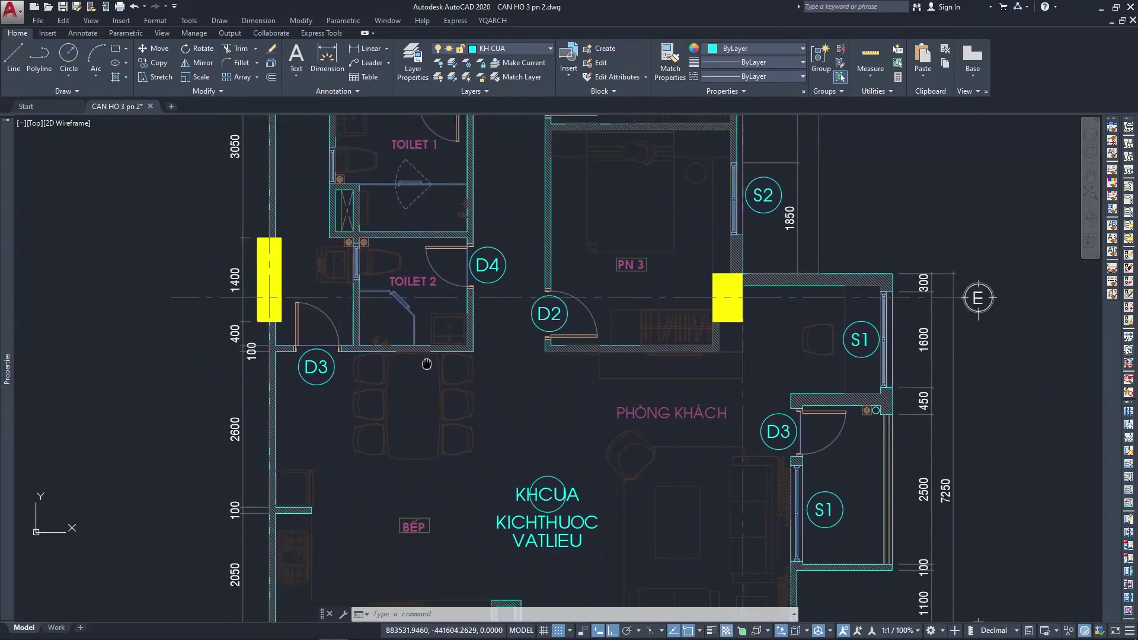
pyautogui.moveTo(627, 610); pyautogui.dragTo(622, 517, button='middle')
pyautogui.moveTo(926, 348); pyautogui.dragTo(844, 488, button='middle')
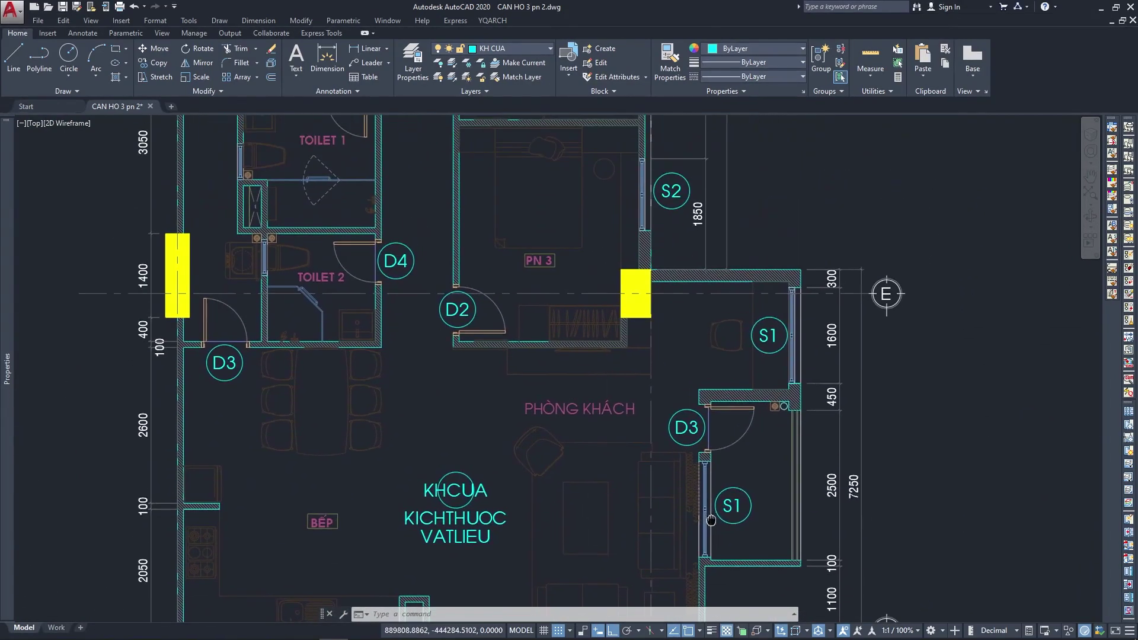
pyautogui.scroll(-1, 844, 487)
pyautogui.scroll(-2, 770, 380)
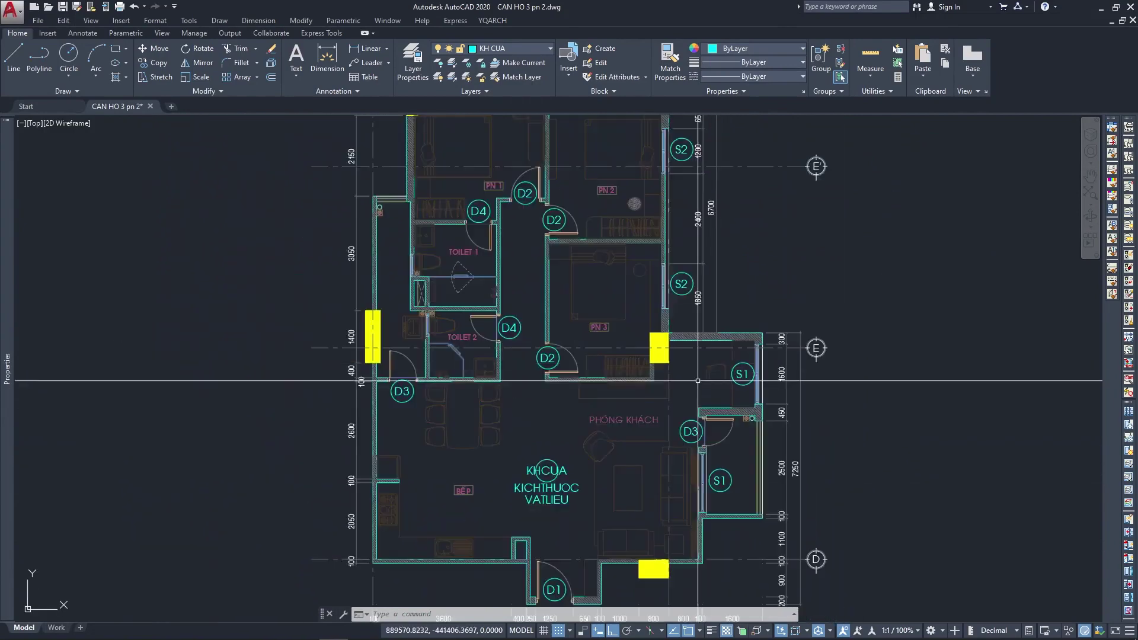
pyautogui.scroll(-2, 652, 332)
pyautogui.scroll(5, 636, 355)
pyautogui.scroll(-3, 593, 338)
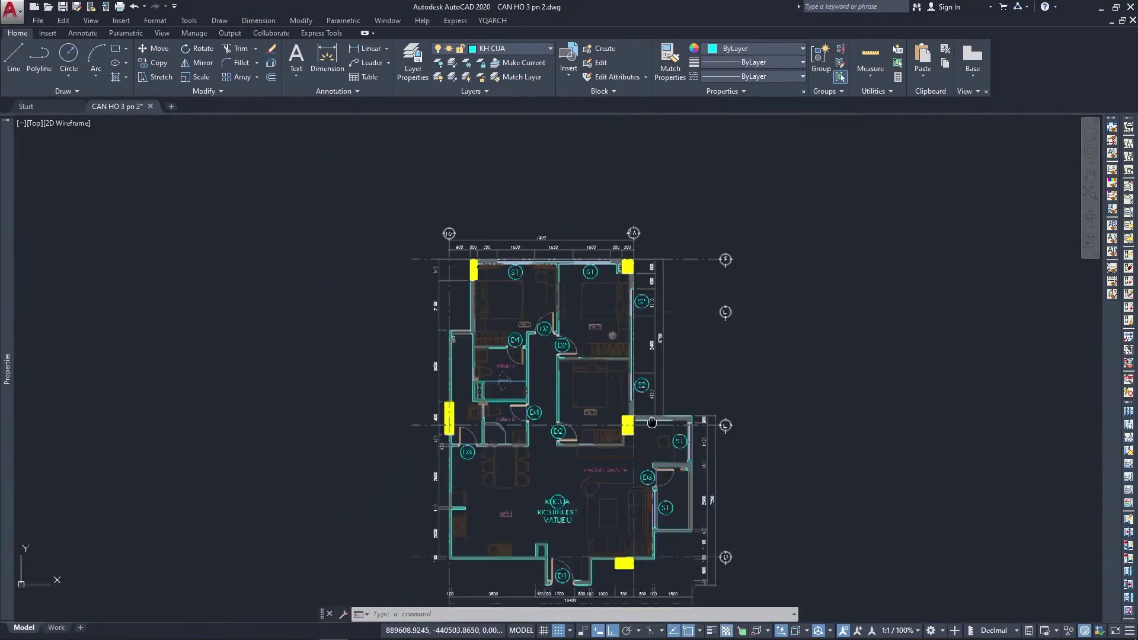
pyautogui.scroll(2, 544, 323)
pyautogui.scroll(1, 544, 323)
# Erase the leftover KHCUA/KICHTHUOC/VATLIEU template labels in the living room.
pyautogui.moveTo(544, 323); pyautogui.dragTo(492, 310)
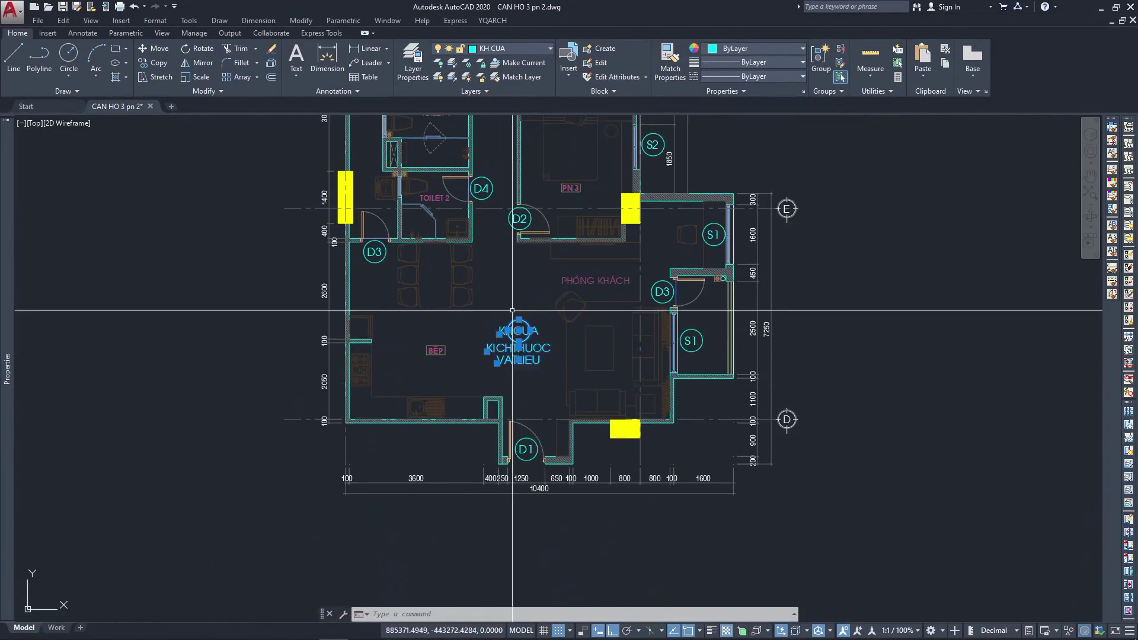
pyautogui.write('e')
pyautogui.press('Return')
pyautogui.press('Escape')
pyautogui.moveTo(617, 212)
pyautogui.mouseDown(button='middle')
pyautogui.moveTo(512, 289)
pyautogui.moveTo(509, 332)
pyautogui.mouseUp(button='middle')
pyautogui.scroll(-2, 512, 289)
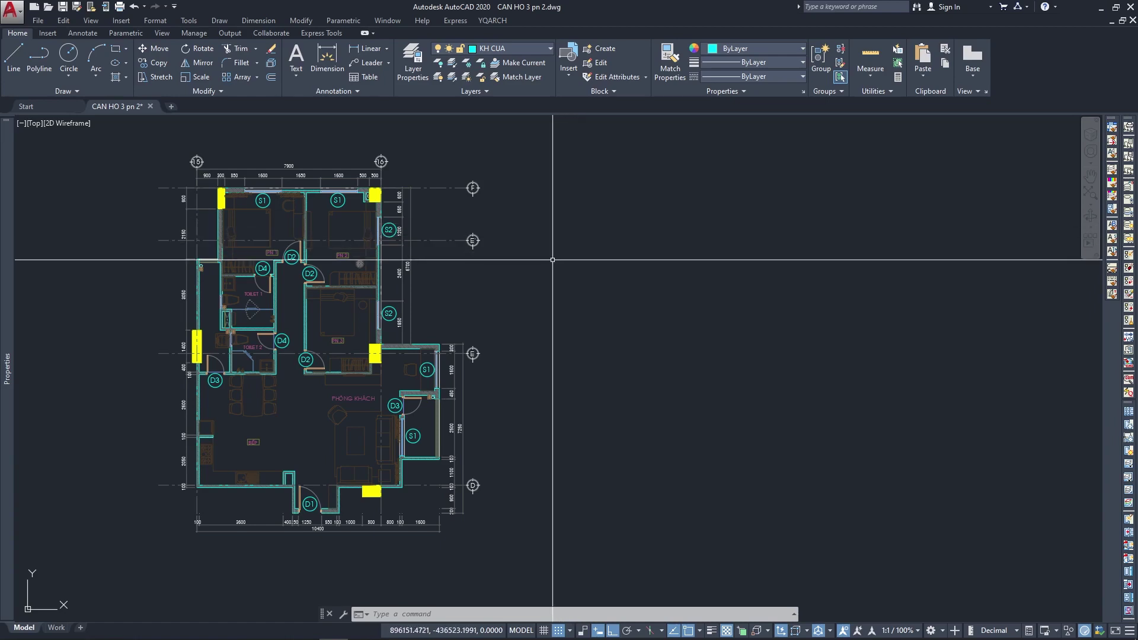
# Run DATAEXTRACTION, create a new extraction, and save it as THONG KE CUA CC.dxe.
pyautogui.write('DATA')
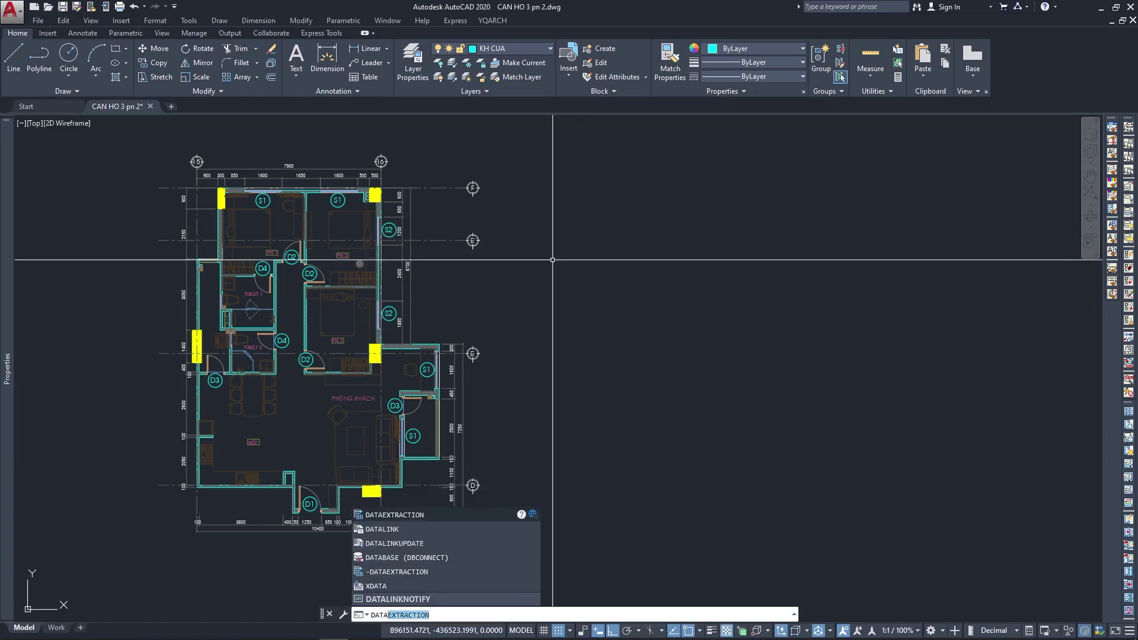
pyautogui.click(414, 517)
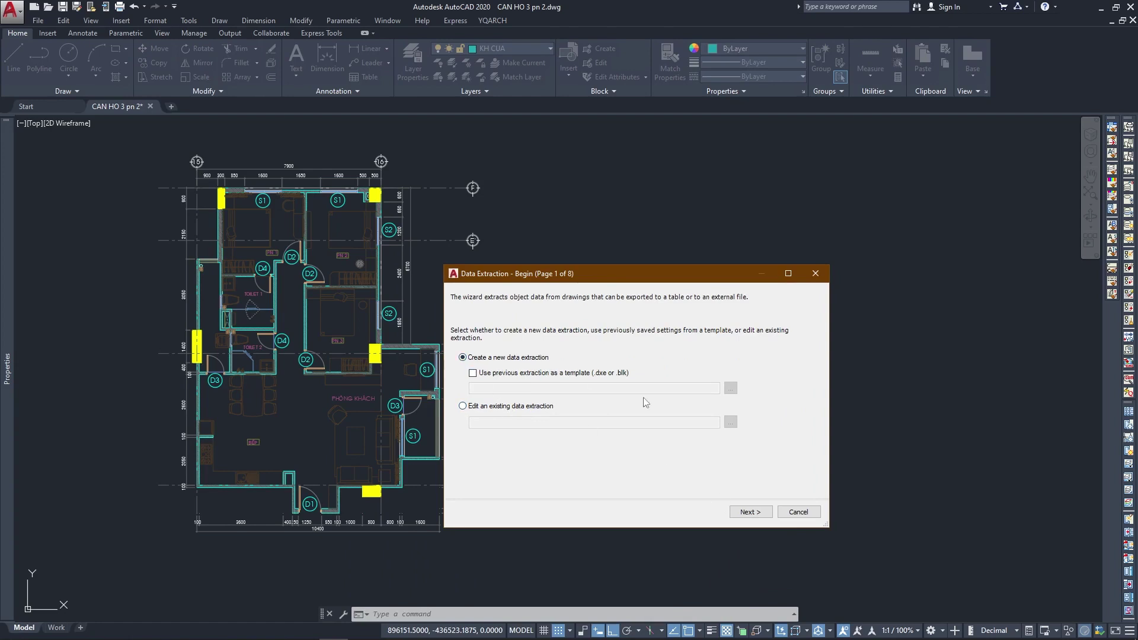
pyautogui.click(753, 513)
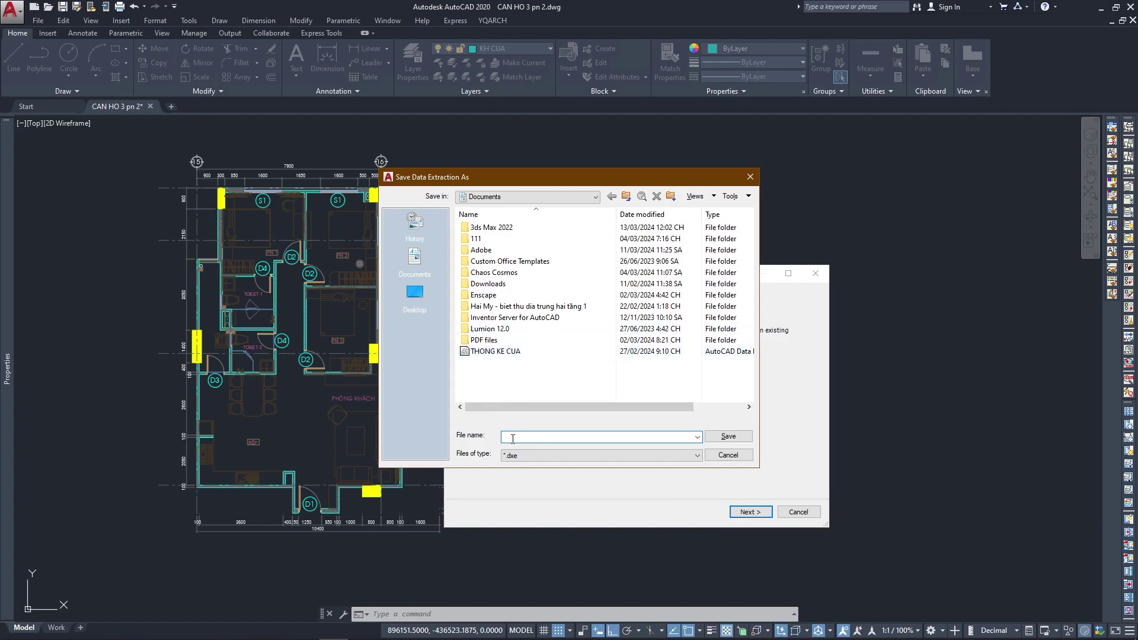
pyautogui.write('THONG KE C')
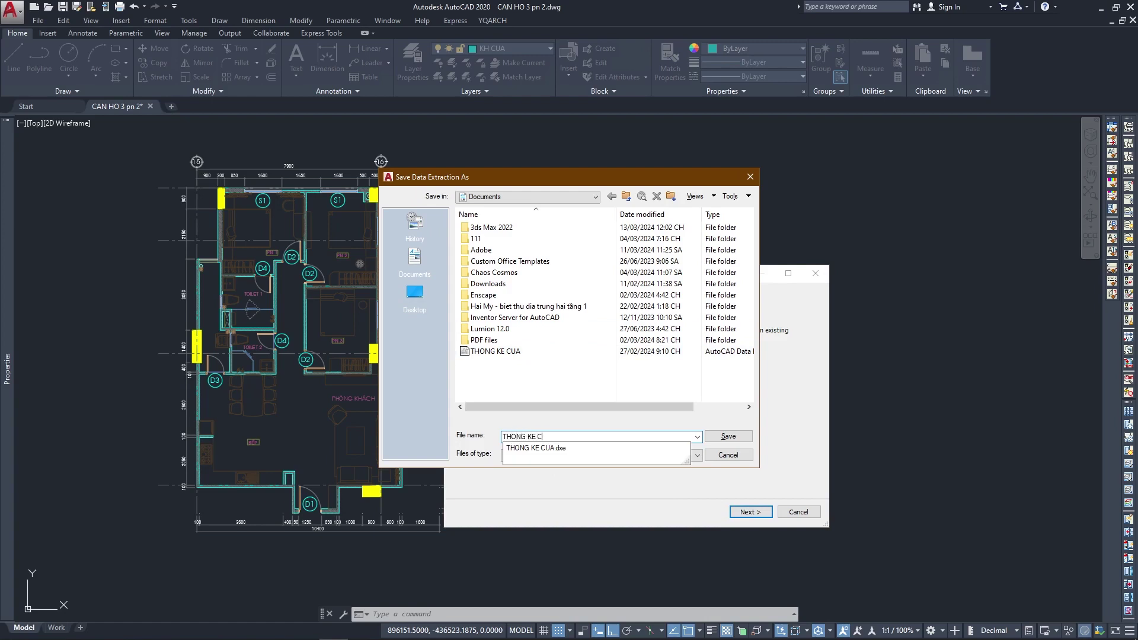
pyautogui.write('UA CC')
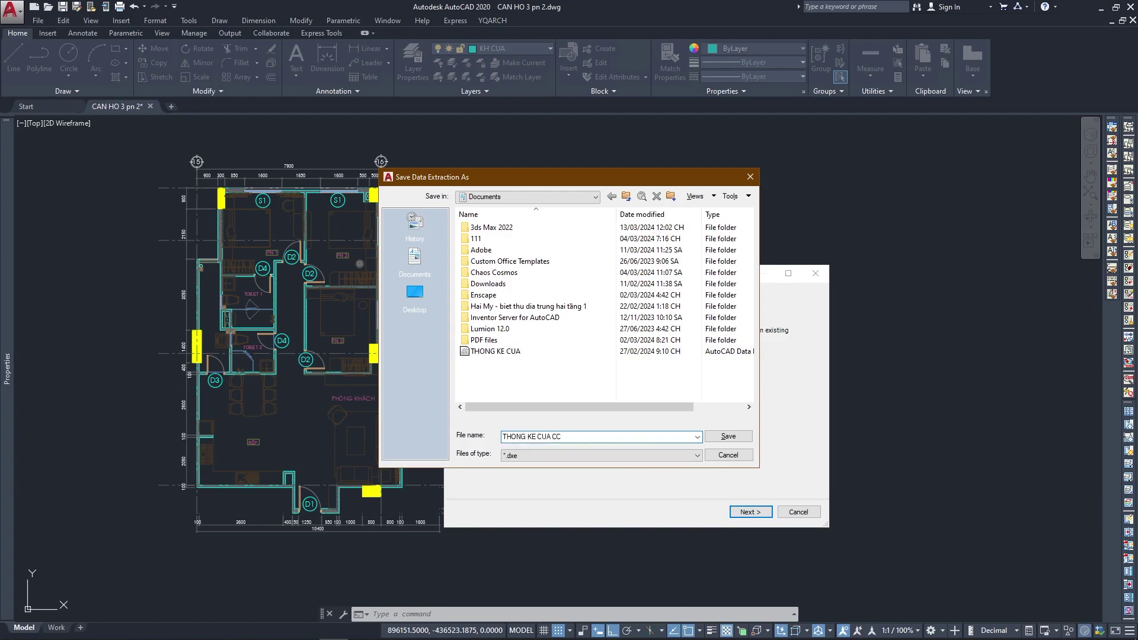
pyautogui.click(724, 437)
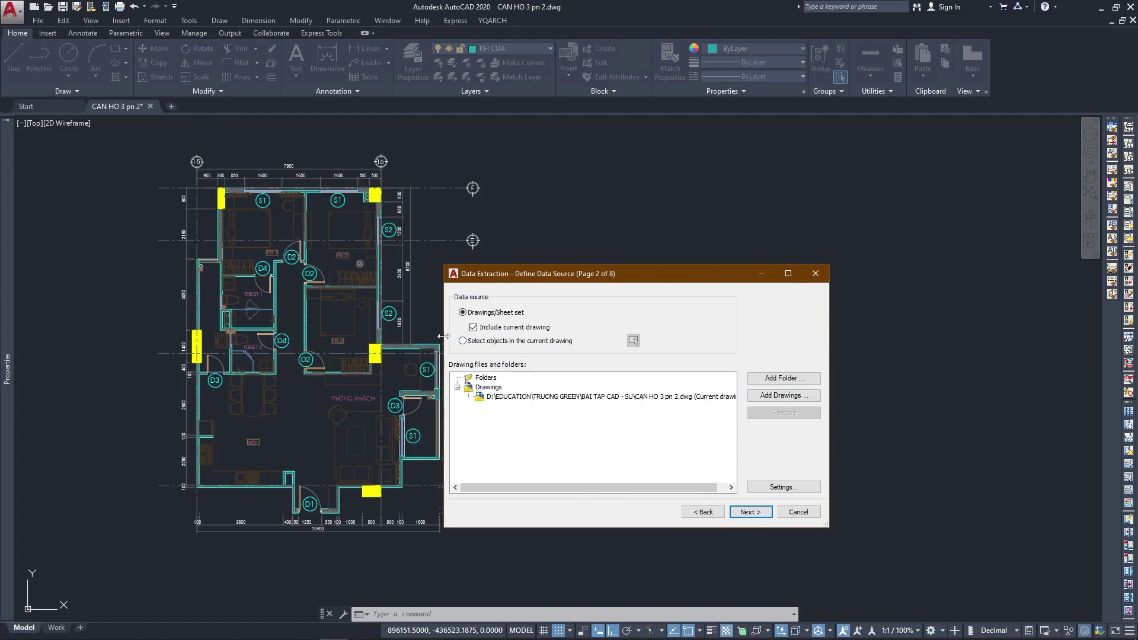
# Window-select the entire floor plan (1330 objects) as the extraction source and go to object types.
pyautogui.click(463, 342)
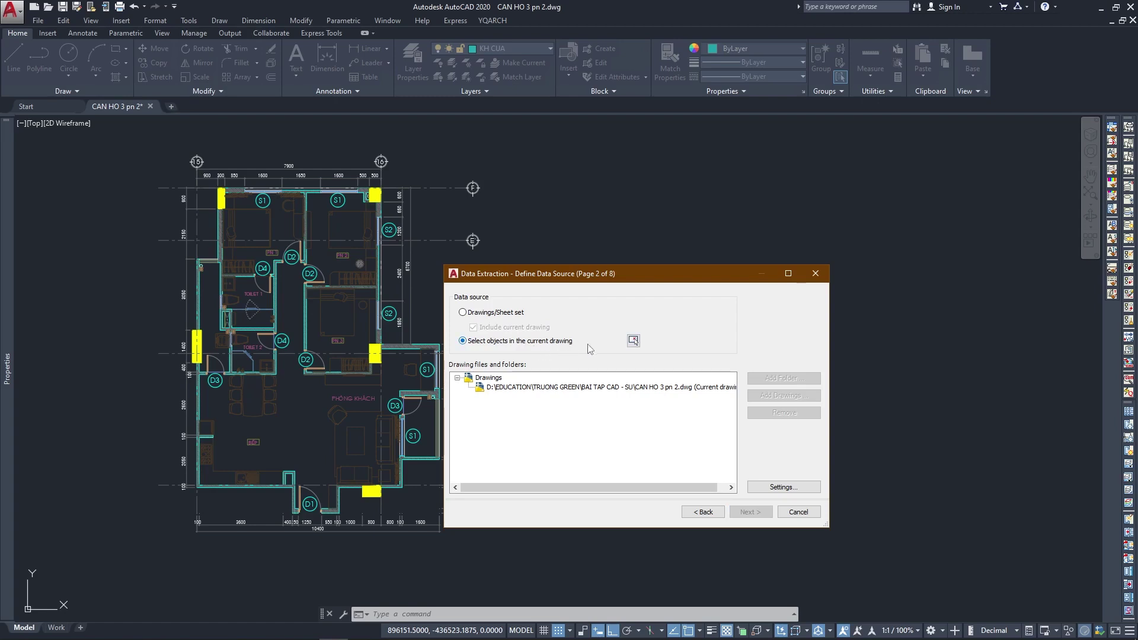
pyautogui.click(633, 343)
pyautogui.click(112, 125)
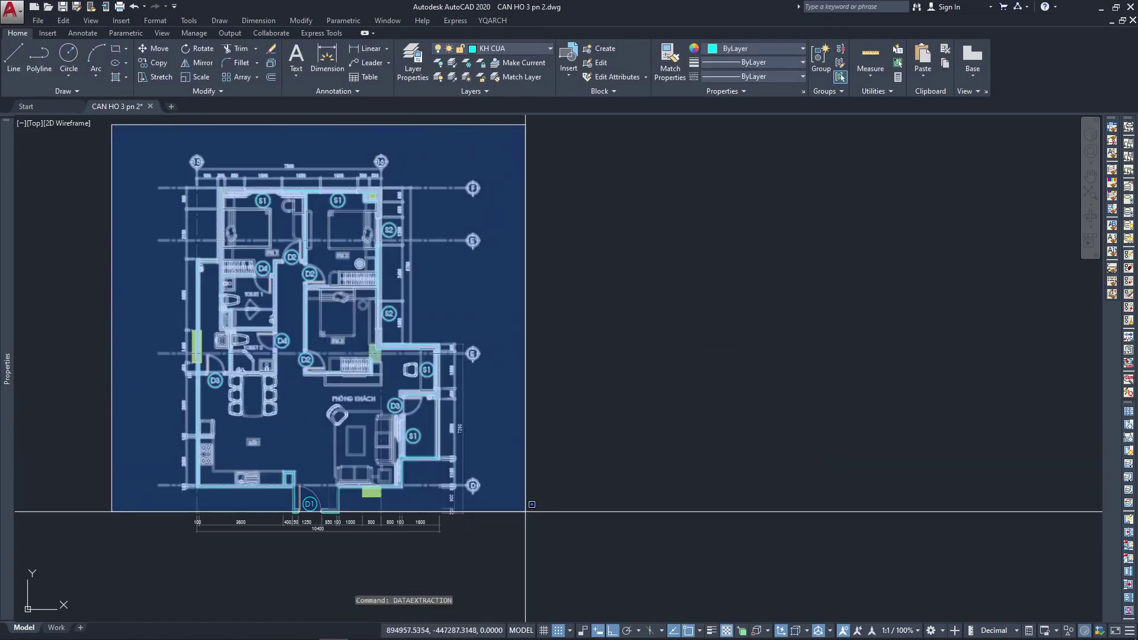
pyautogui.click(526, 536)
pyautogui.press('Return')
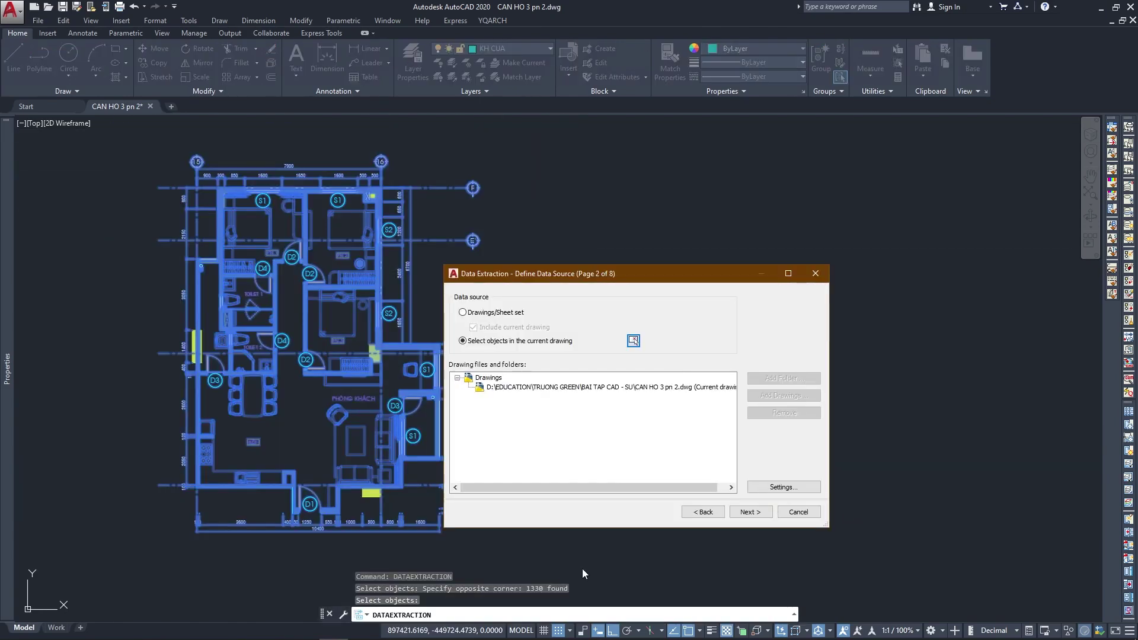
pyautogui.click(750, 512)
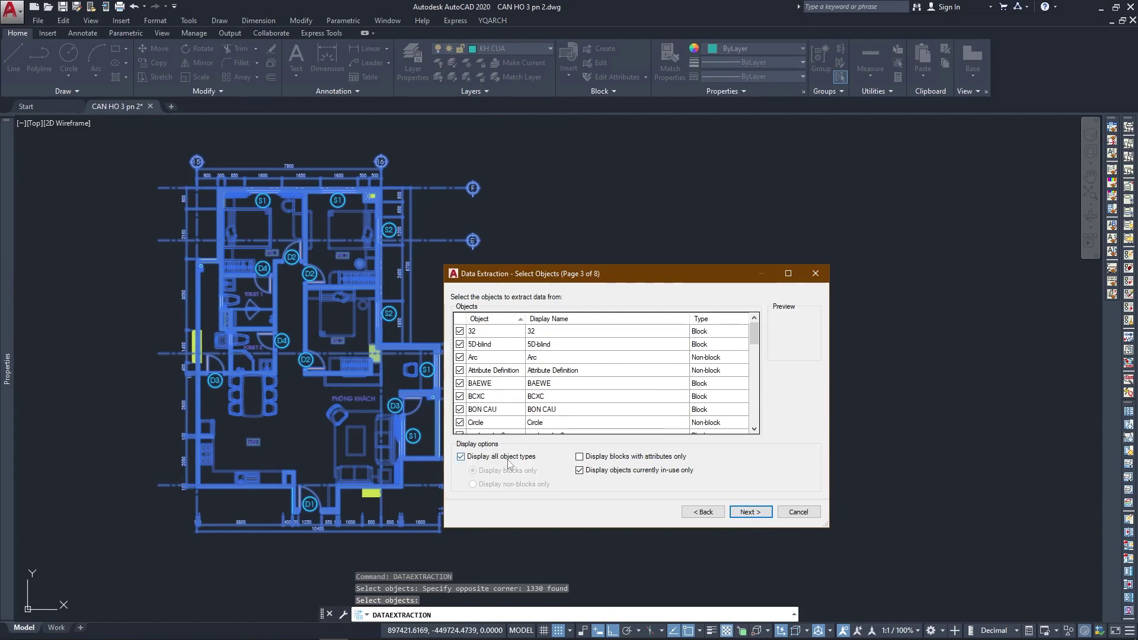
# List only blocks and exclude 32, BAEWE, BCXC, cooker-elec2, washing machine, TRUC, SIPHONG and similar blocks.
pyautogui.click(461, 457)
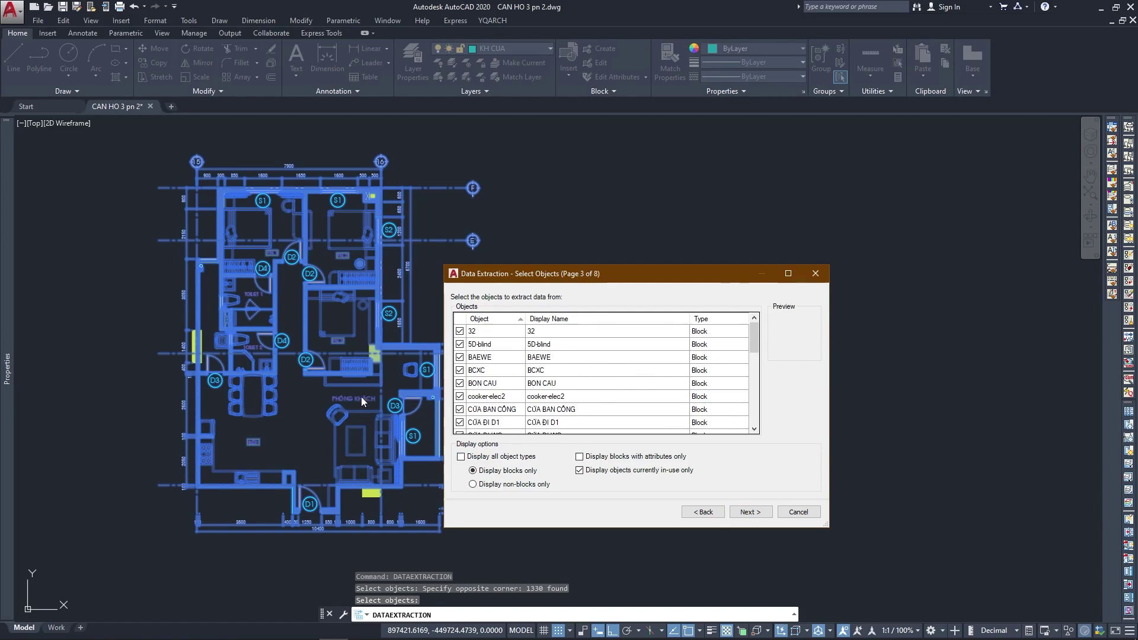
pyautogui.click(460, 332)
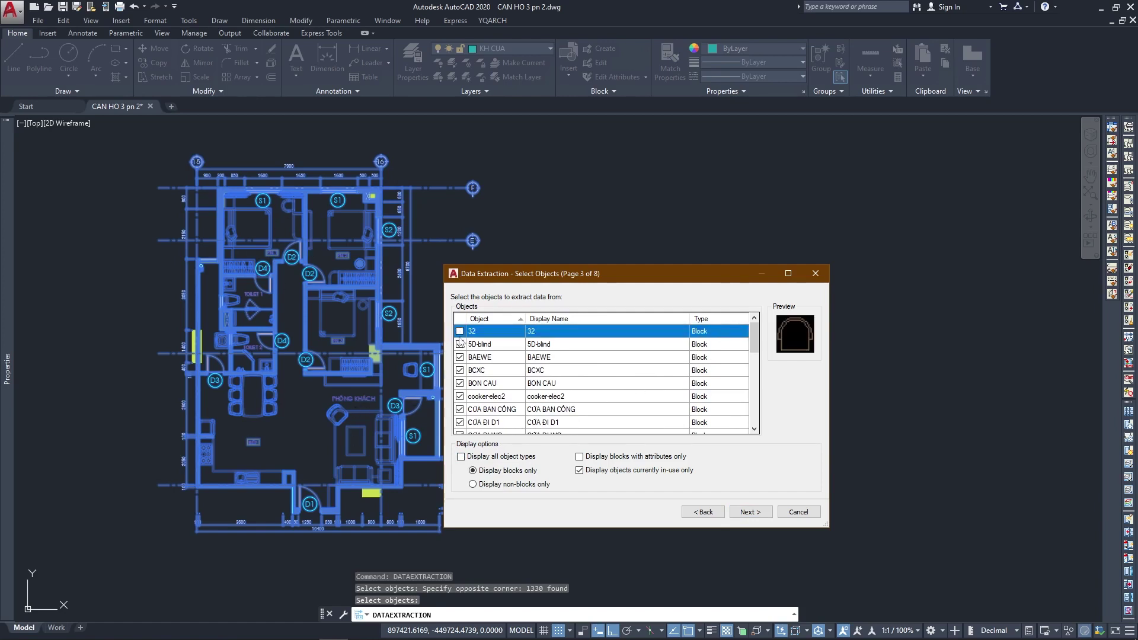
pyautogui.click(460, 358)
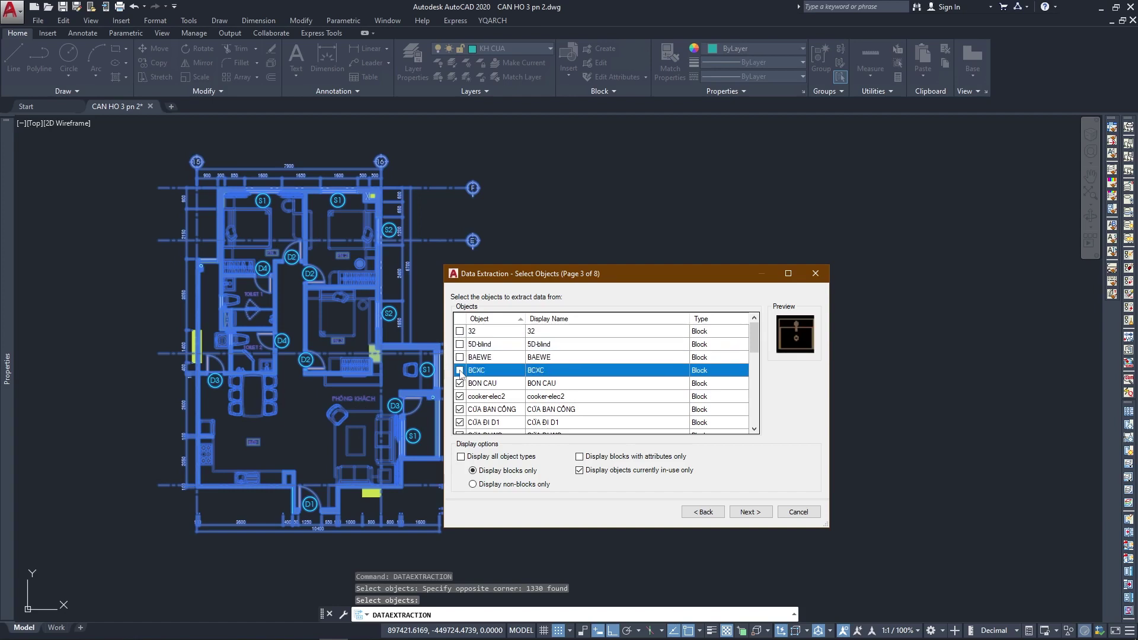
pyautogui.click(460, 384)
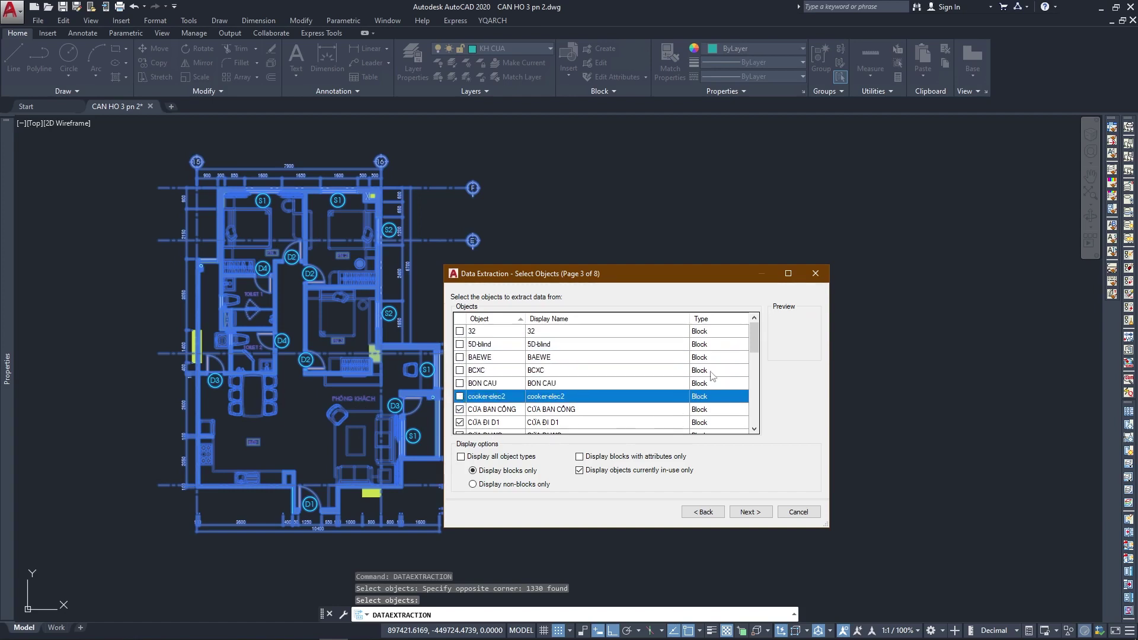
pyautogui.moveTo(754, 341); pyautogui.dragTo(763, 440)
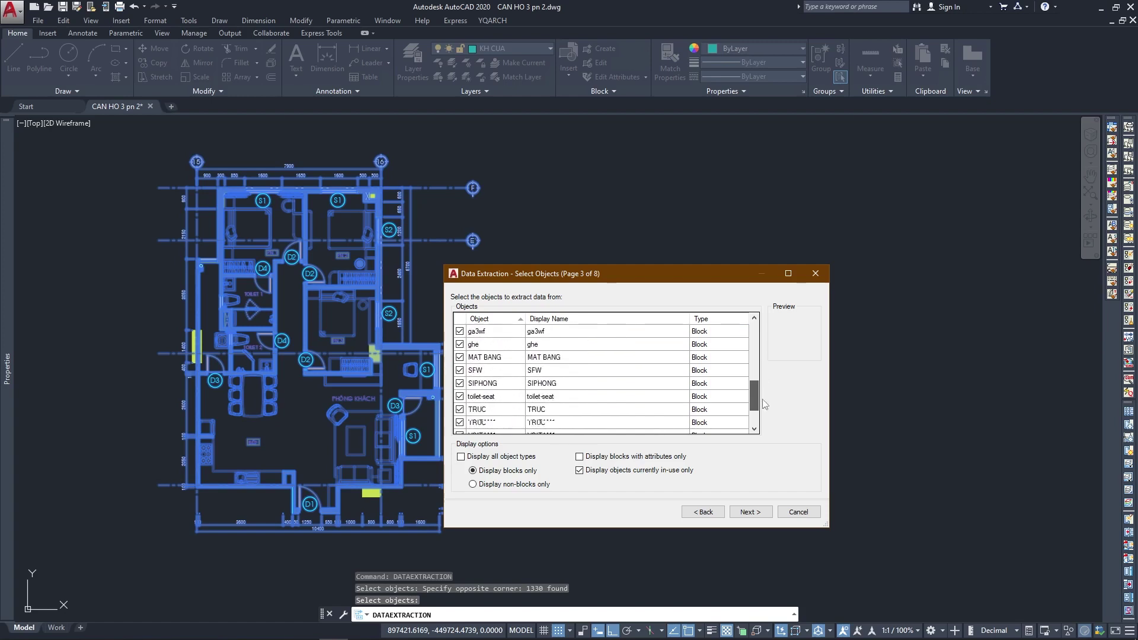
pyautogui.click(460, 422)
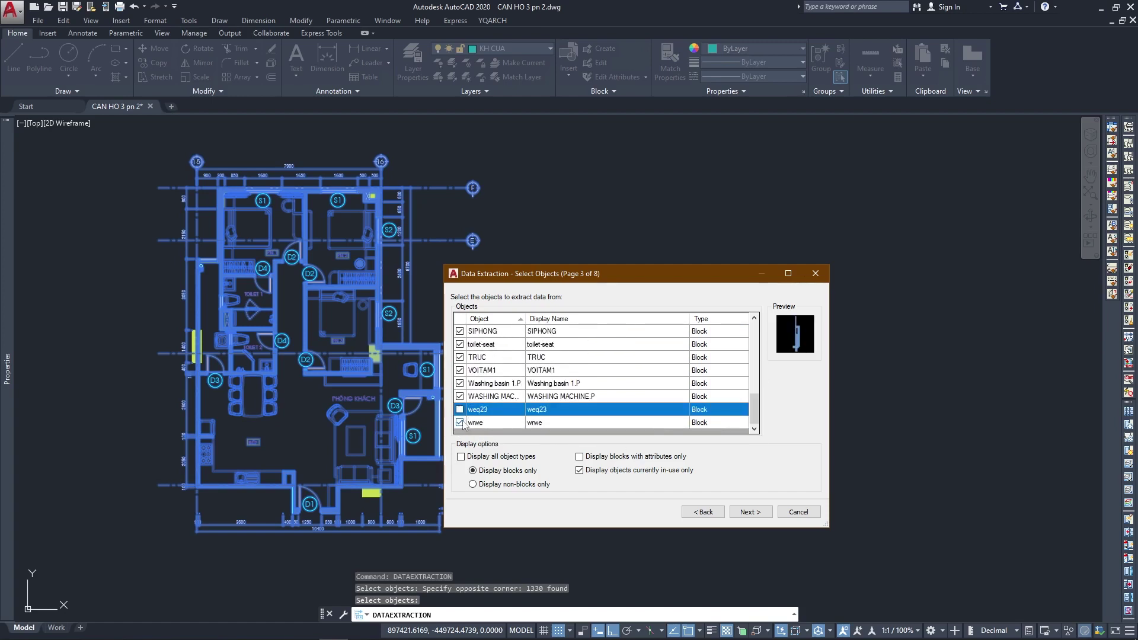
pyautogui.click(460, 397)
pyautogui.click(460, 370)
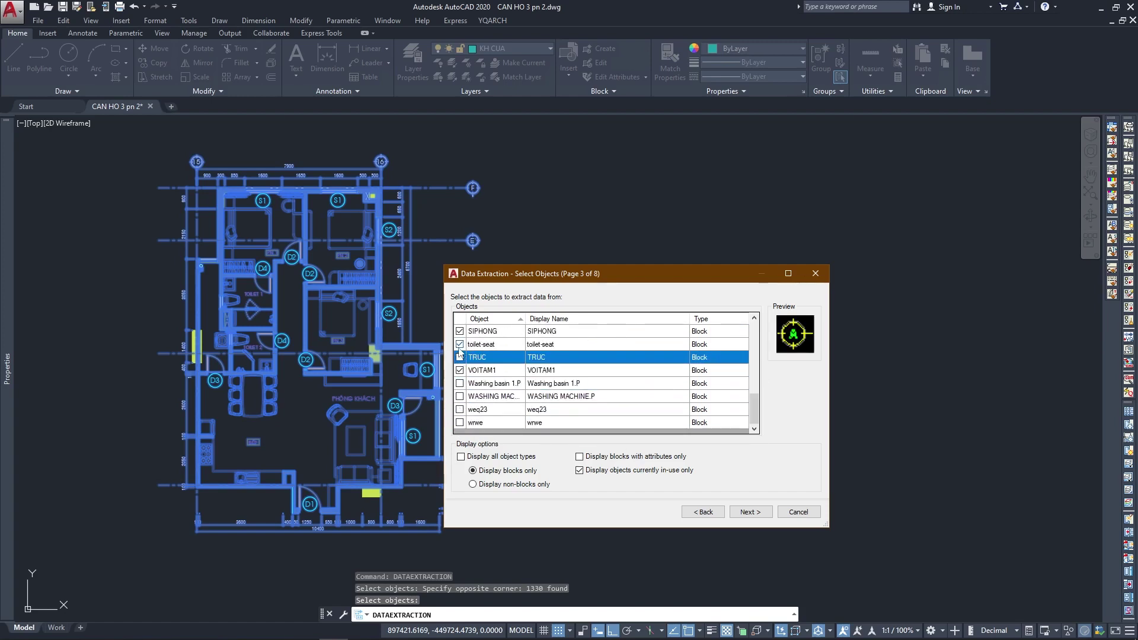
pyautogui.click(460, 344)
pyautogui.click(460, 371)
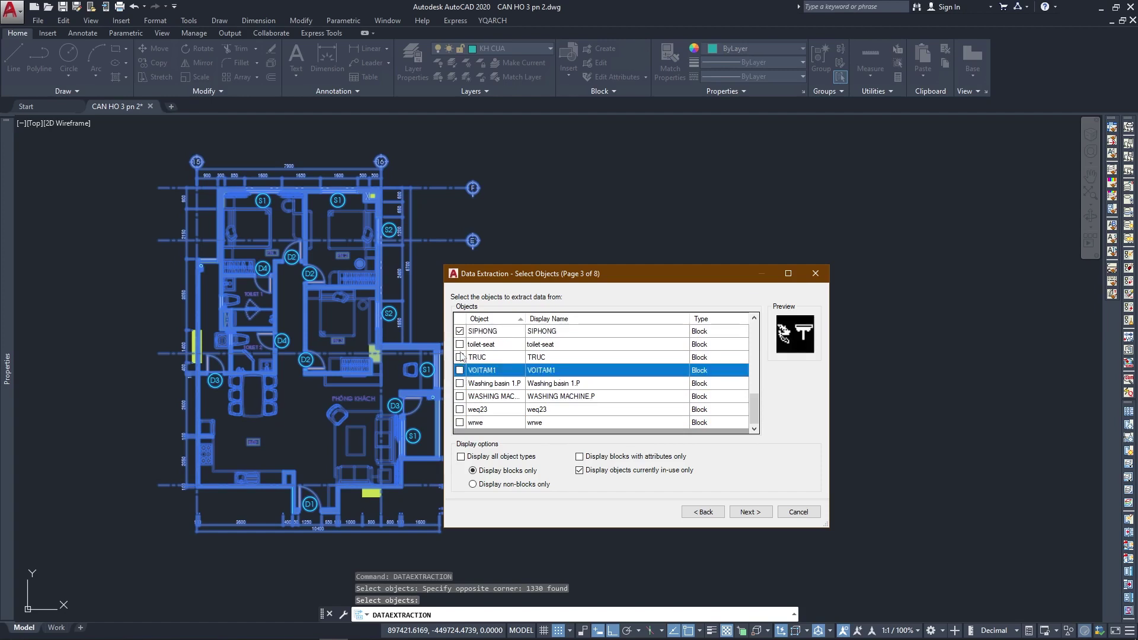
pyautogui.click(460, 331)
# Also exclude the SFW, MAT BANG, ghe, FRIDGE.P, FEW and et blocks, keeping the CỬA blocks.
pyautogui.scroll(2, 756, 406)
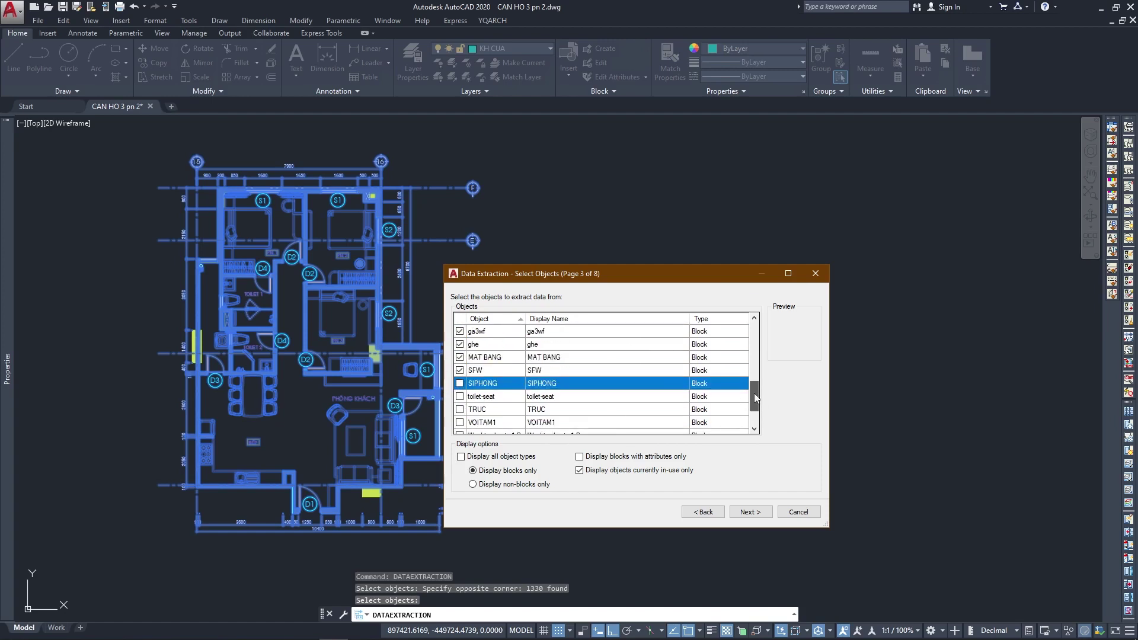
pyautogui.click(460, 371)
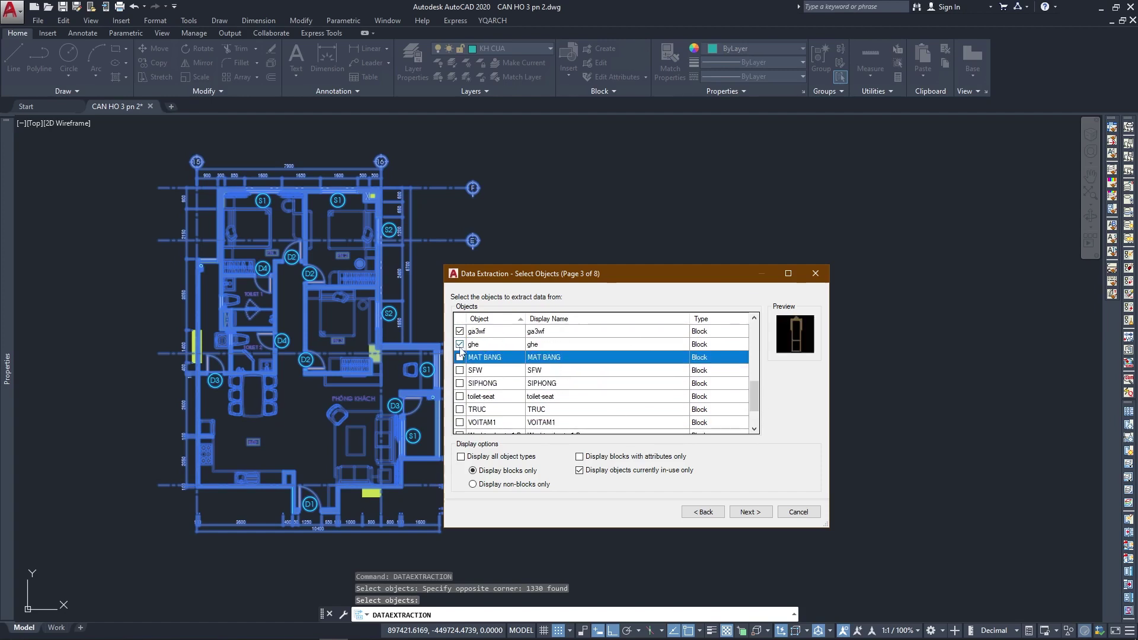
pyautogui.click(460, 345)
pyautogui.scroll(1, 754, 396)
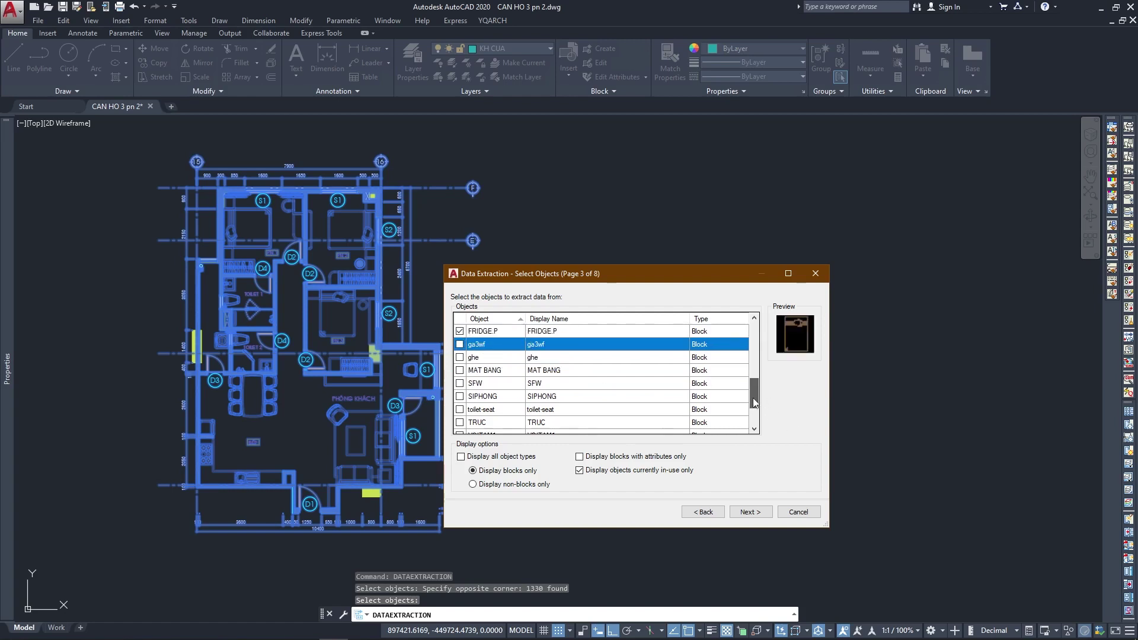
pyautogui.scroll(1, 754, 396)
pyautogui.click(460, 371)
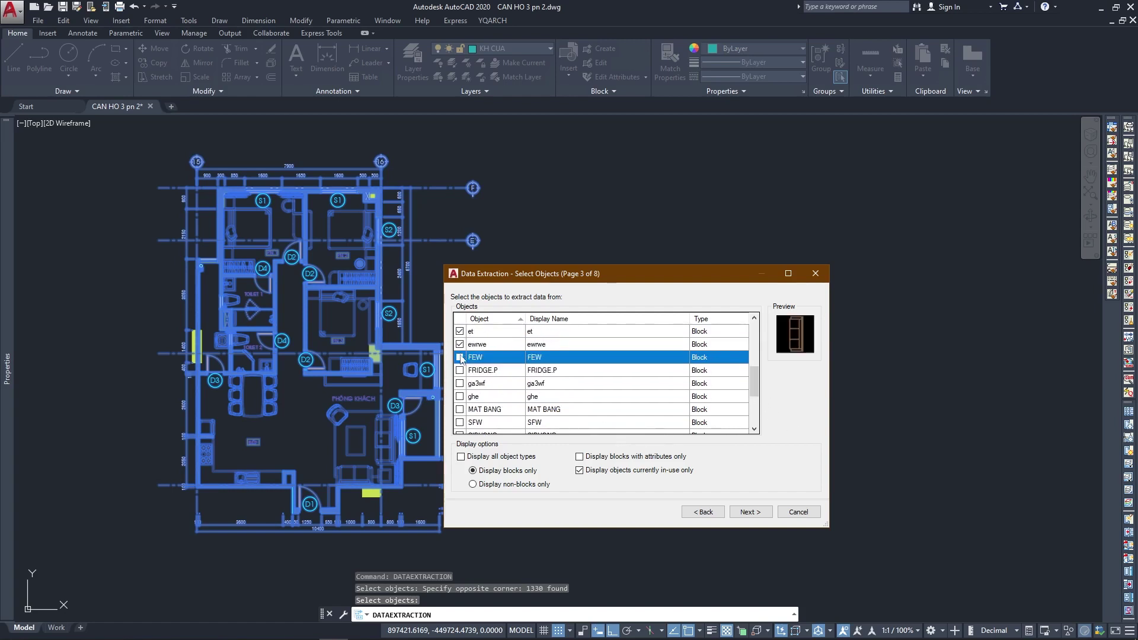
pyautogui.click(460, 344)
pyautogui.click(461, 344)
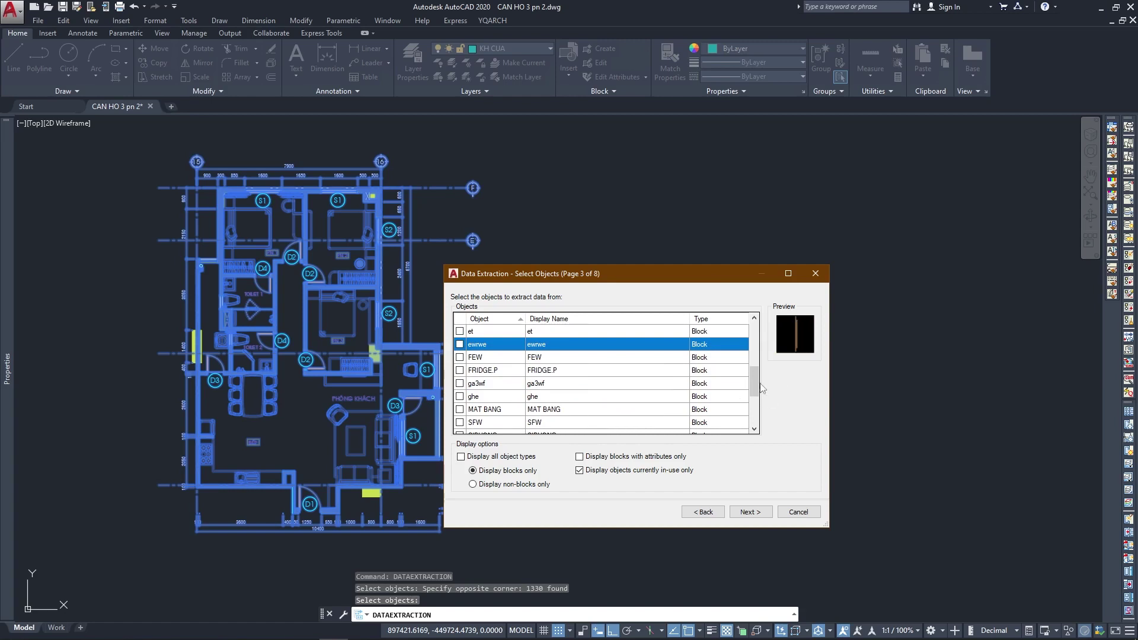
pyautogui.scroll(1, 761, 386)
pyautogui.scroll(1, 759, 384)
pyautogui.scroll(1, 756, 381)
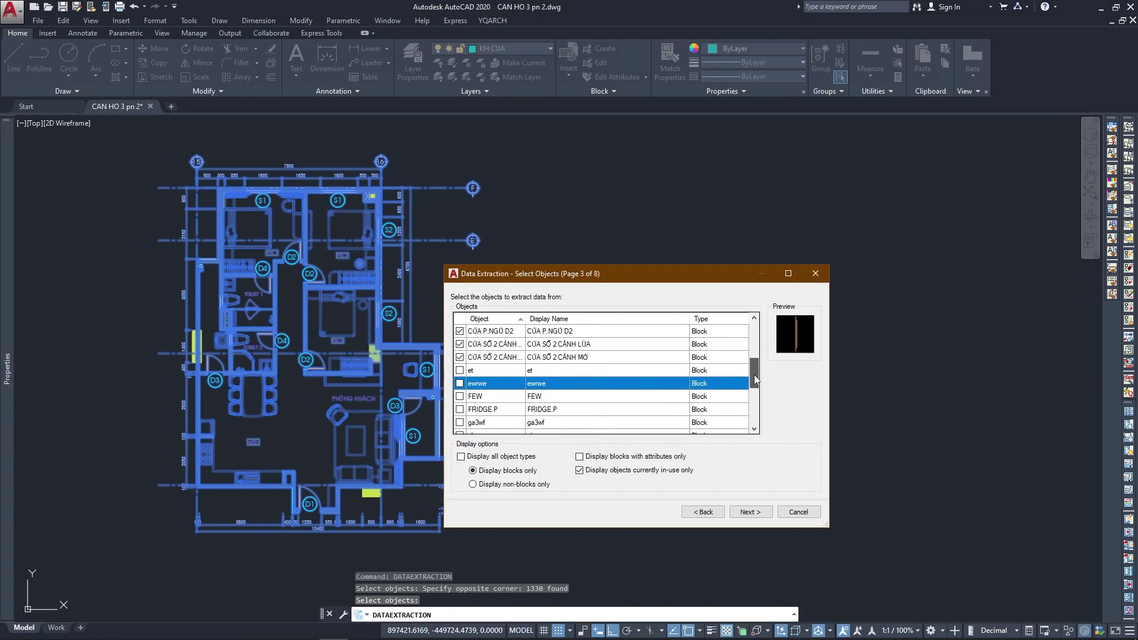
pyautogui.moveTo(756, 379); pyautogui.dragTo(757, 368)
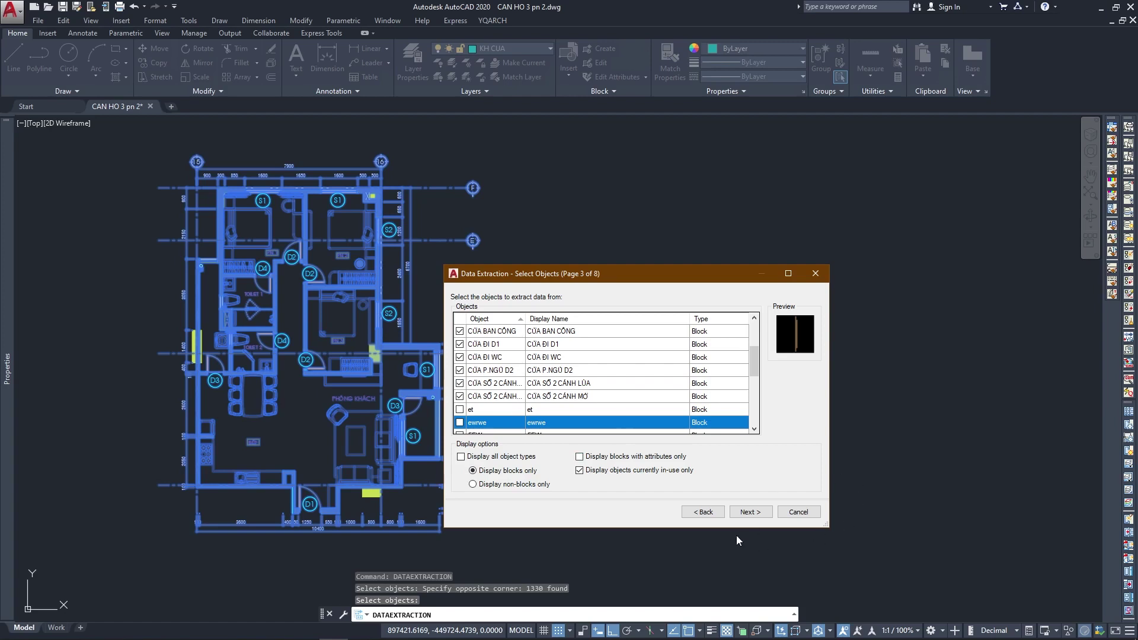
pyautogui.click(755, 518)
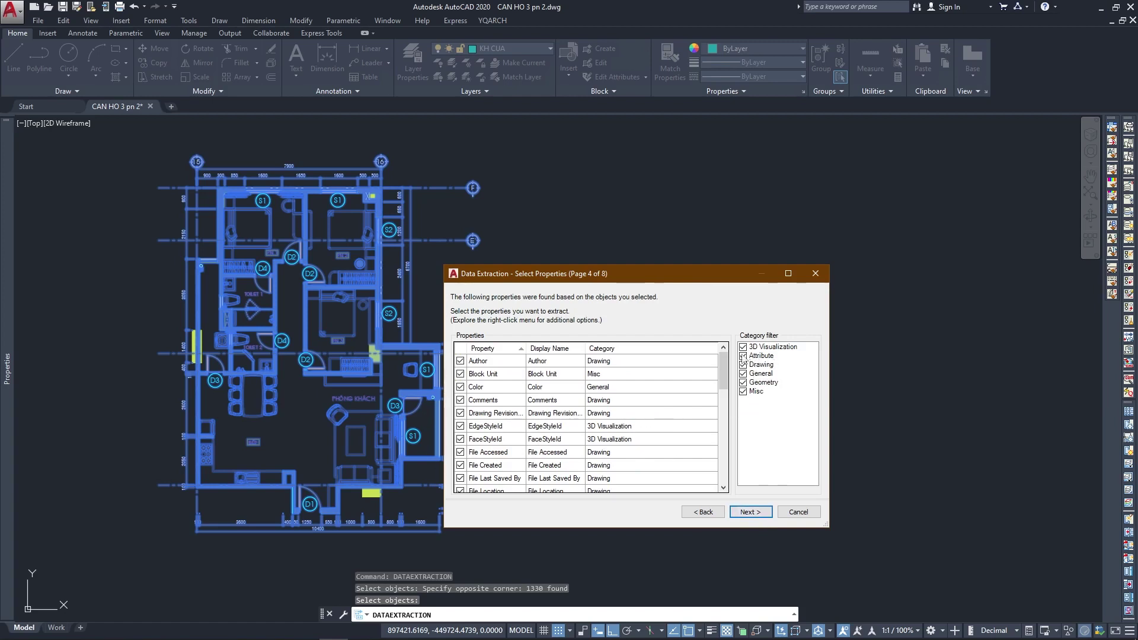
# Drop the 3D Visualization and Drawing categories, keeping only the KICHTHUOC, KHCUA and VATLIEU attributes.
pyautogui.click(743, 347)
pyautogui.click(750, 374)
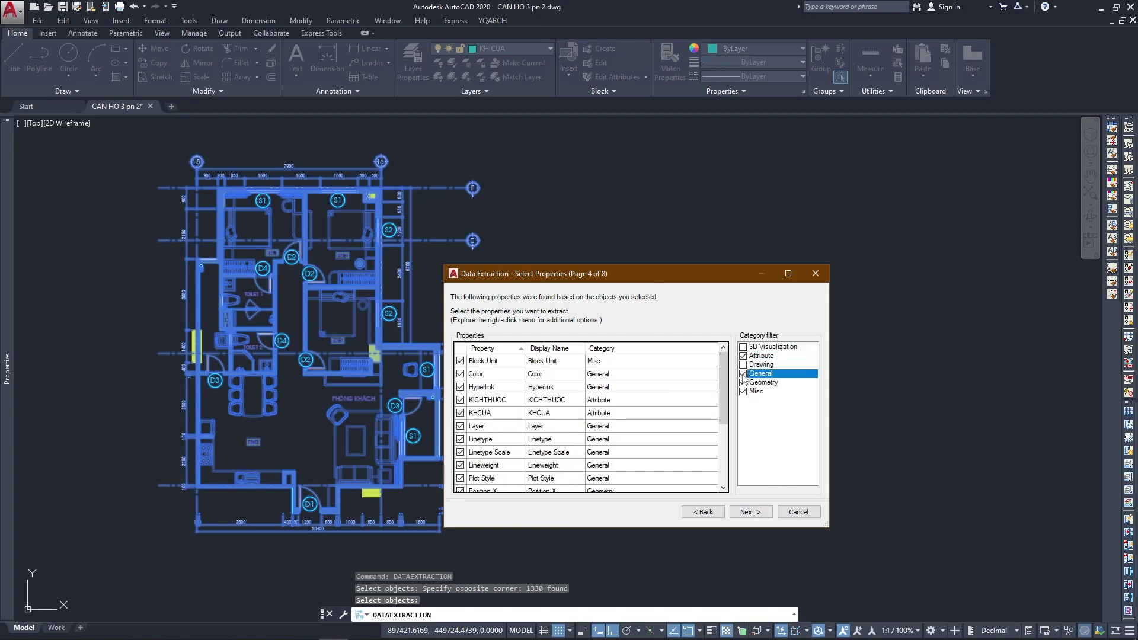
pyautogui.click(742, 382)
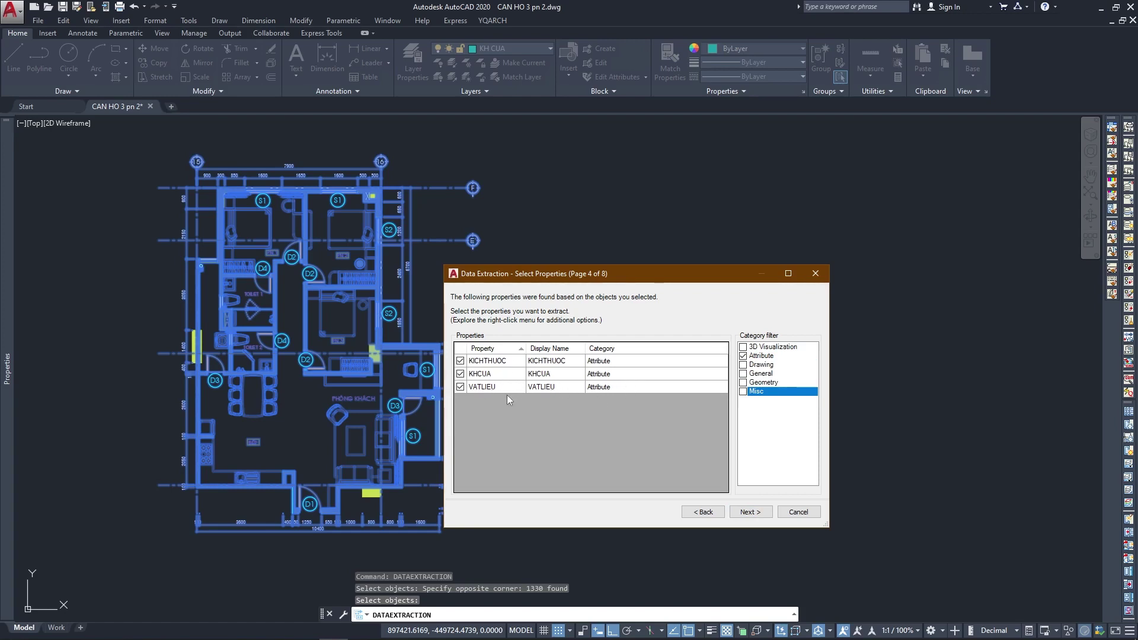
pyautogui.click(750, 512)
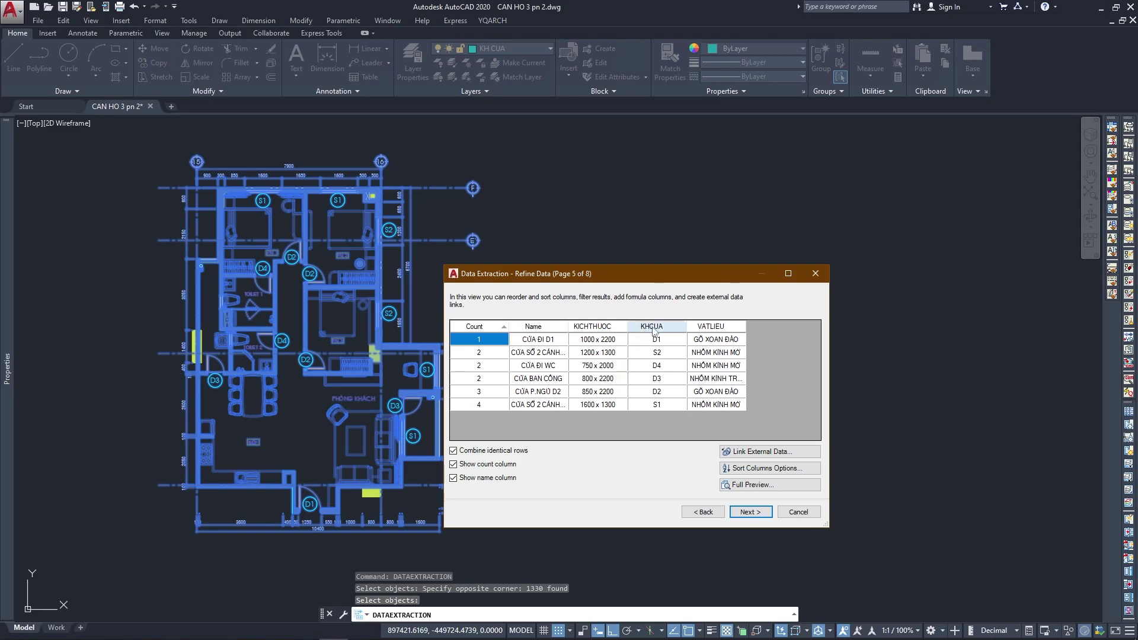
# Make KHCUA the first column and move Count to the end, after VATLIEU.
pyautogui.moveTo(654, 331); pyautogui.dragTo(545, 332)
pyautogui.moveTo(470, 326); pyautogui.dragTo(483, 351)
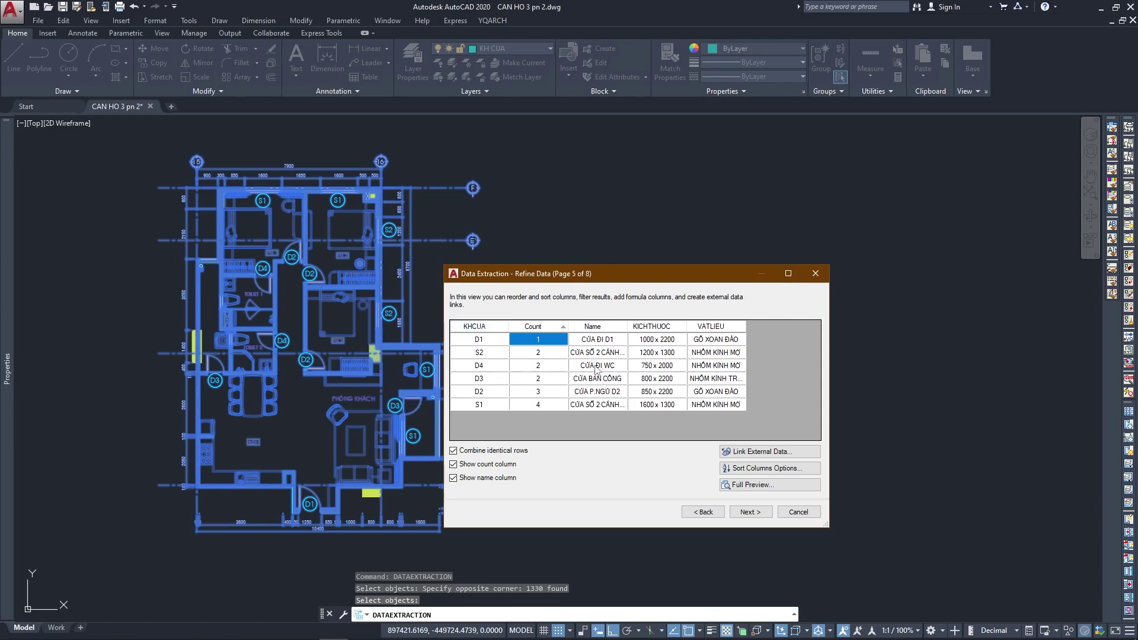
pyautogui.moveTo(533, 327); pyautogui.dragTo(743, 351)
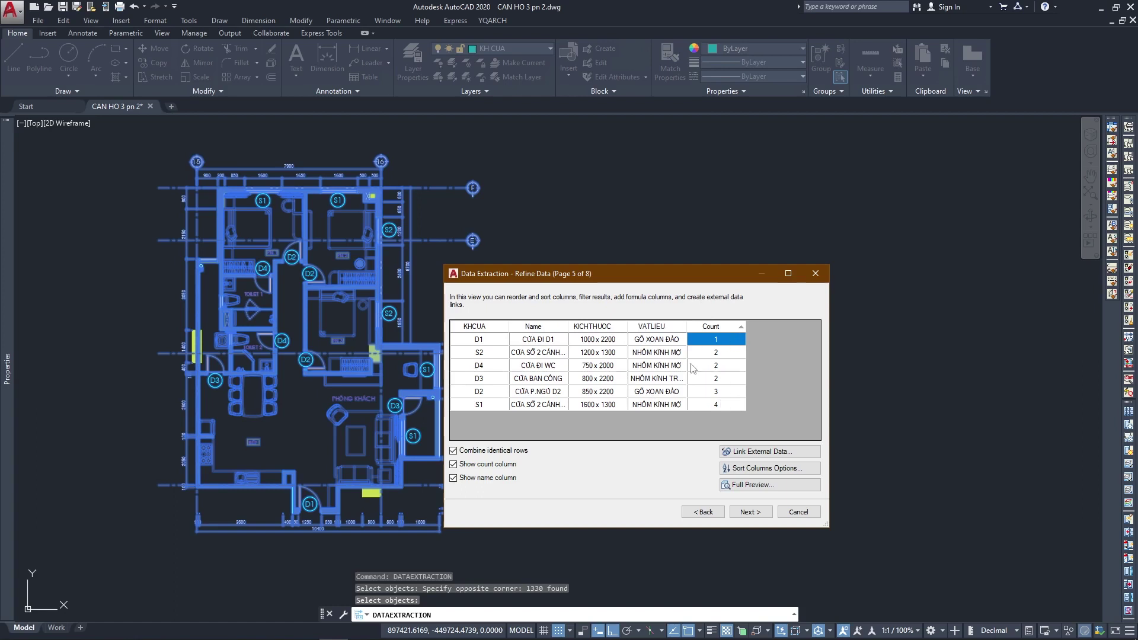
# Output the extraction as a table in the drawing with the Standard table style, and finish.
pyautogui.click(754, 513)
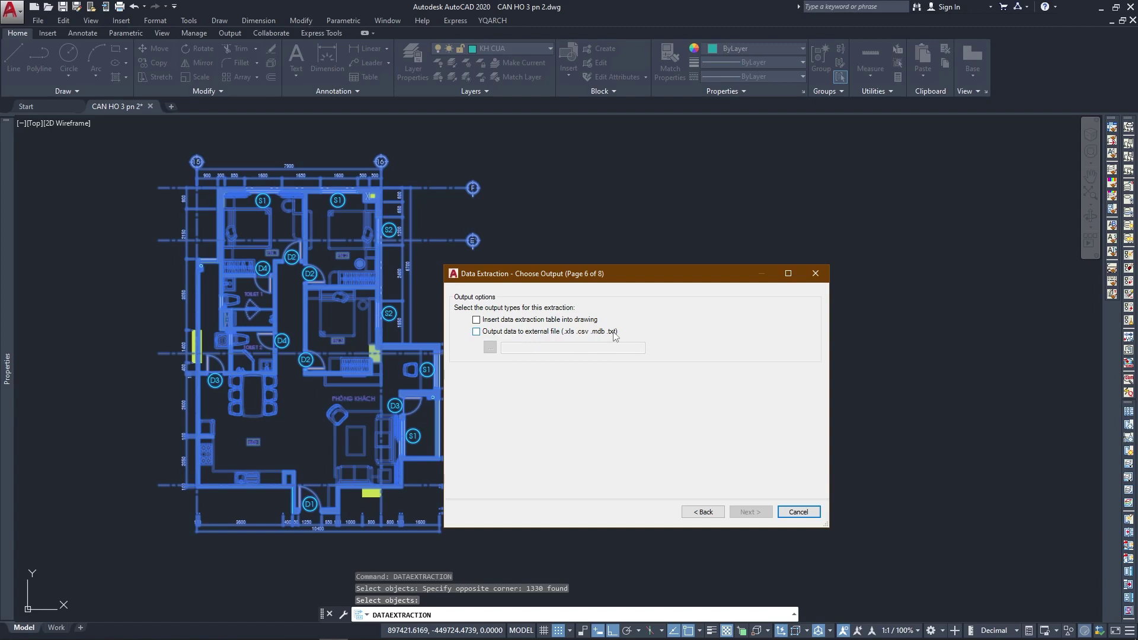
pyautogui.click(477, 320)
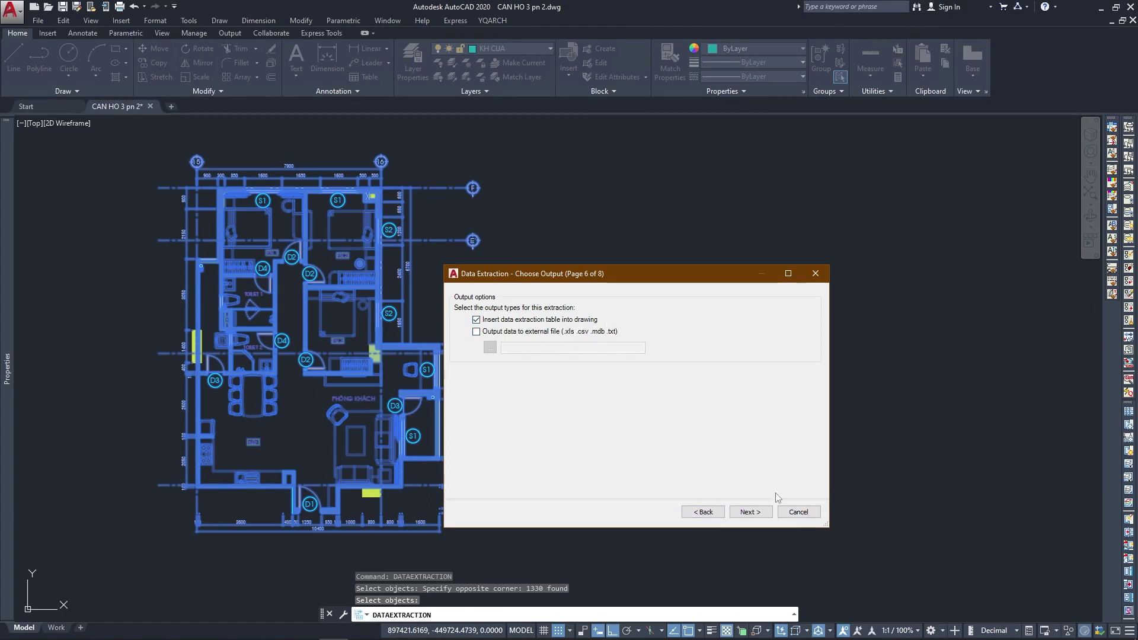
pyautogui.click(746, 513)
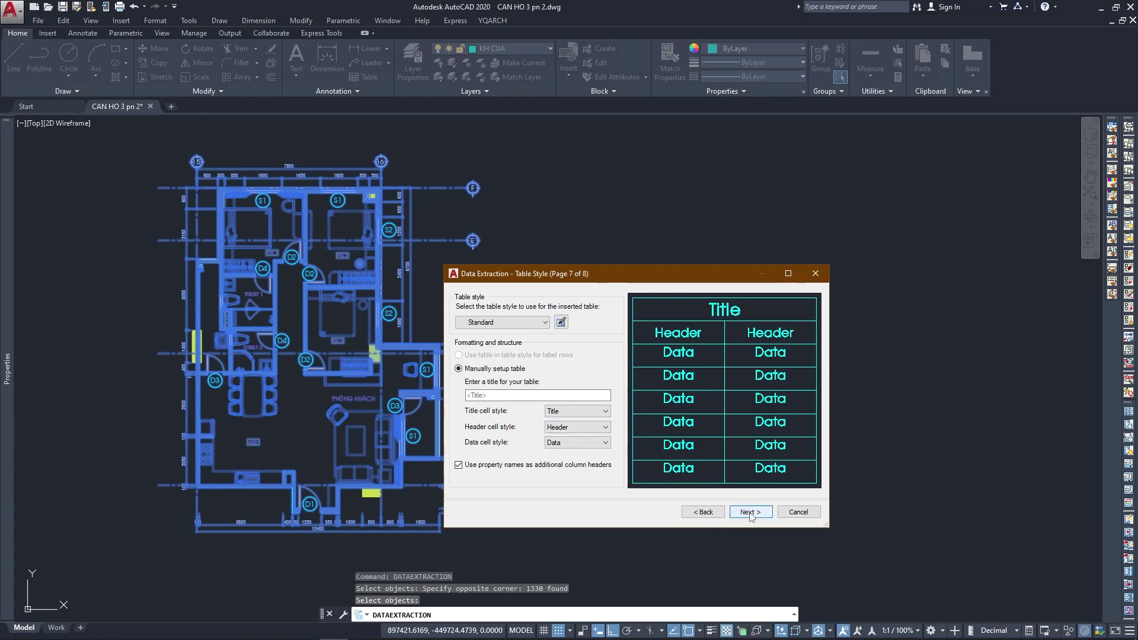
pyautogui.click(752, 513)
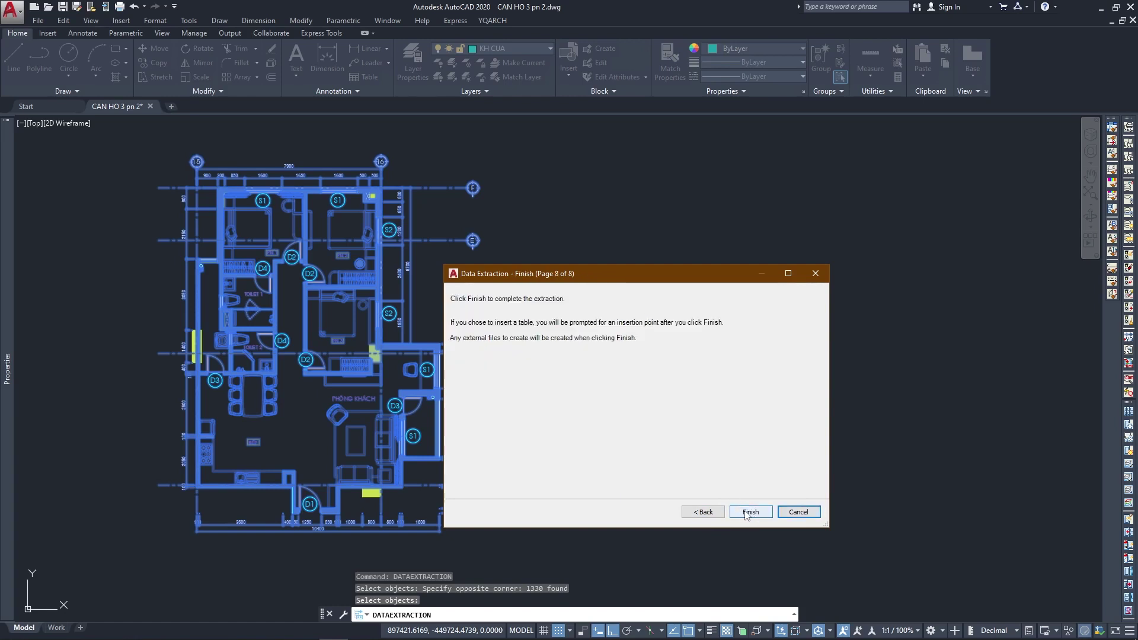
pyautogui.click(748, 512)
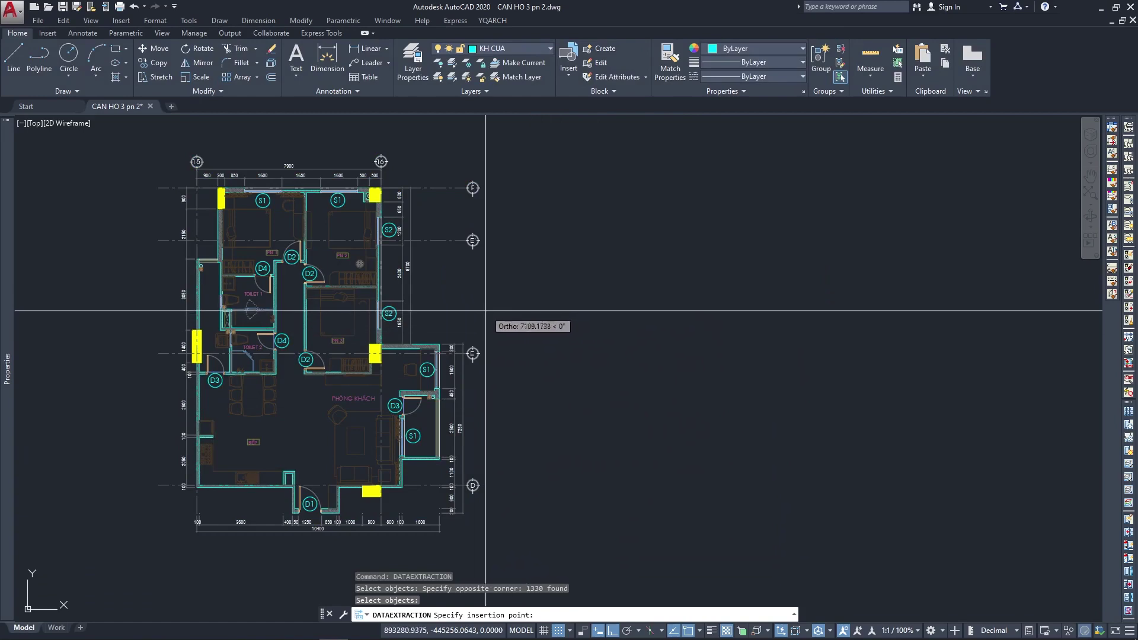
# Place the door/window schedule table in the drawing and select it.
pyautogui.click(480, 309)
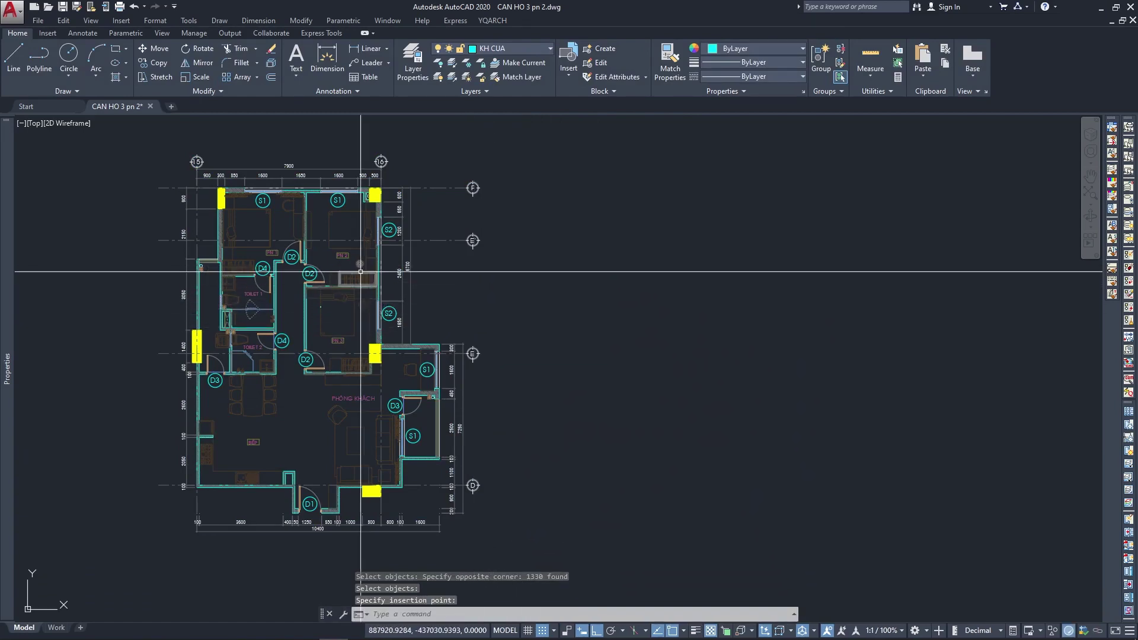
pyautogui.scroll(3, 332, 296)
pyautogui.scroll(5, 324, 306)
pyautogui.scroll(5, 382, 266)
pyautogui.scroll(3, 259, 403)
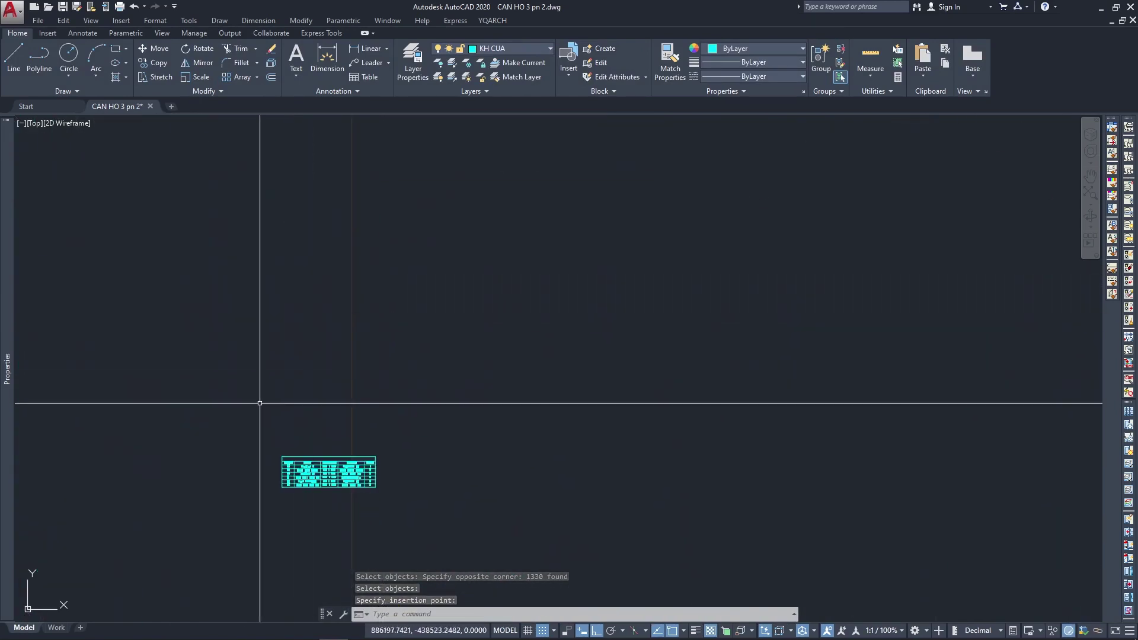
pyautogui.moveTo(260, 404); pyautogui.dragTo(530, 498)
pyautogui.scroll(-5, 360, 428)
pyautogui.write('m')
pyautogui.press('Return')
pyautogui.click(378, 438)
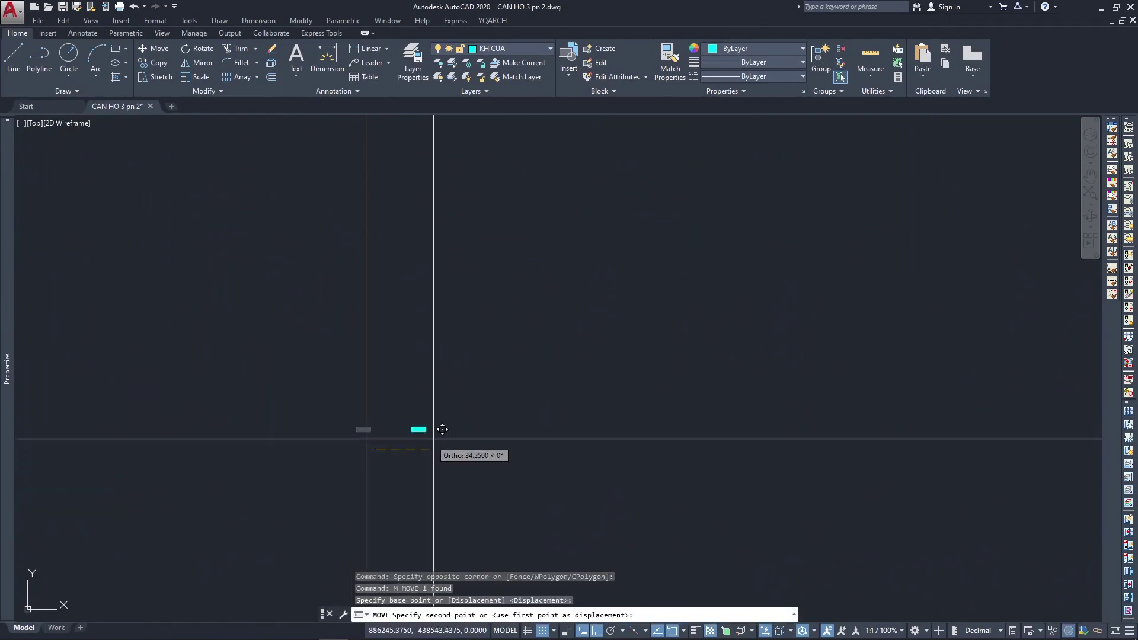
pyautogui.scroll(-5, 442, 430)
pyautogui.press('Escape')
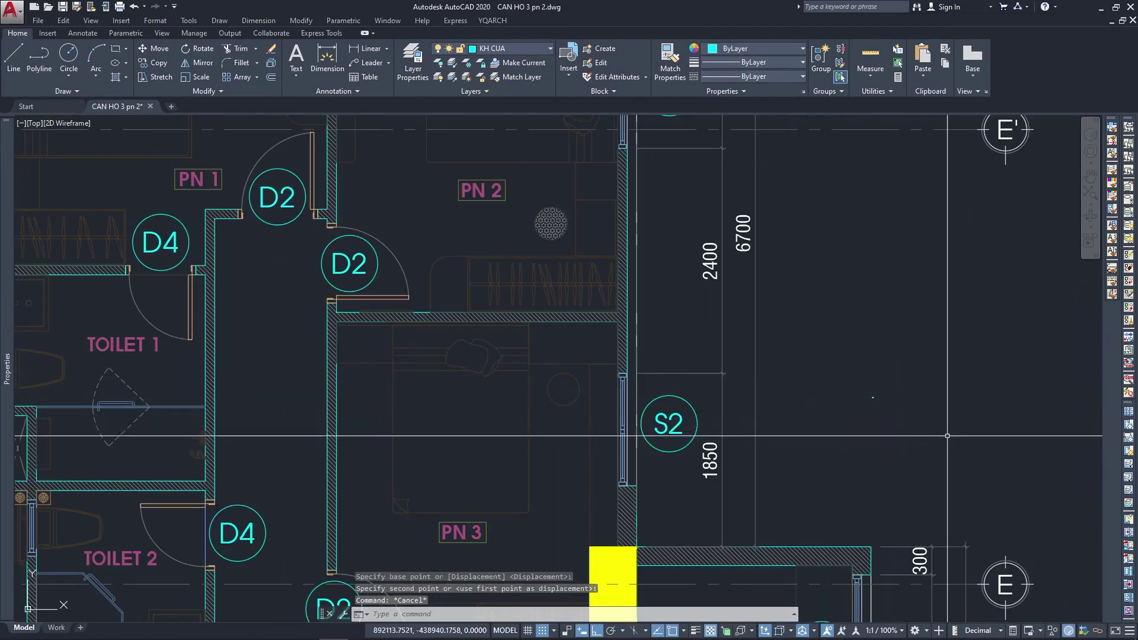
pyautogui.scroll(-5, 947, 436)
pyautogui.press('Escape')
pyautogui.scroll(3, 738, 399)
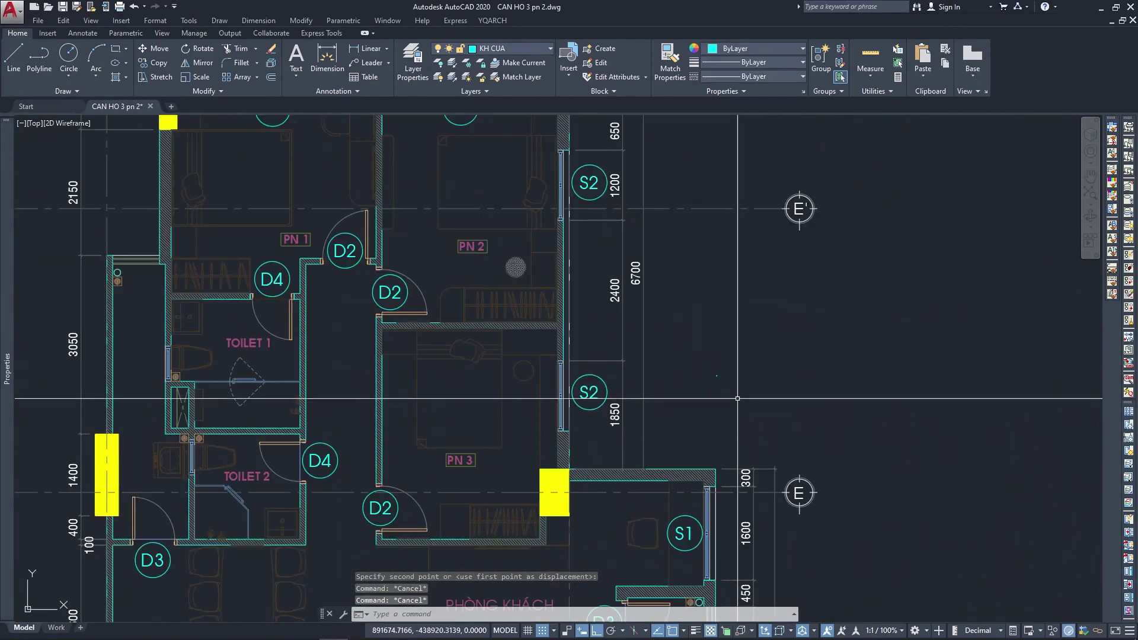
# Scale the schedule table up by a factor of 10 with SC.
pyautogui.write('sc')
pyautogui.press('Return')
pyautogui.click(748, 395)
pyautogui.click(712, 354)
pyautogui.press('Return')
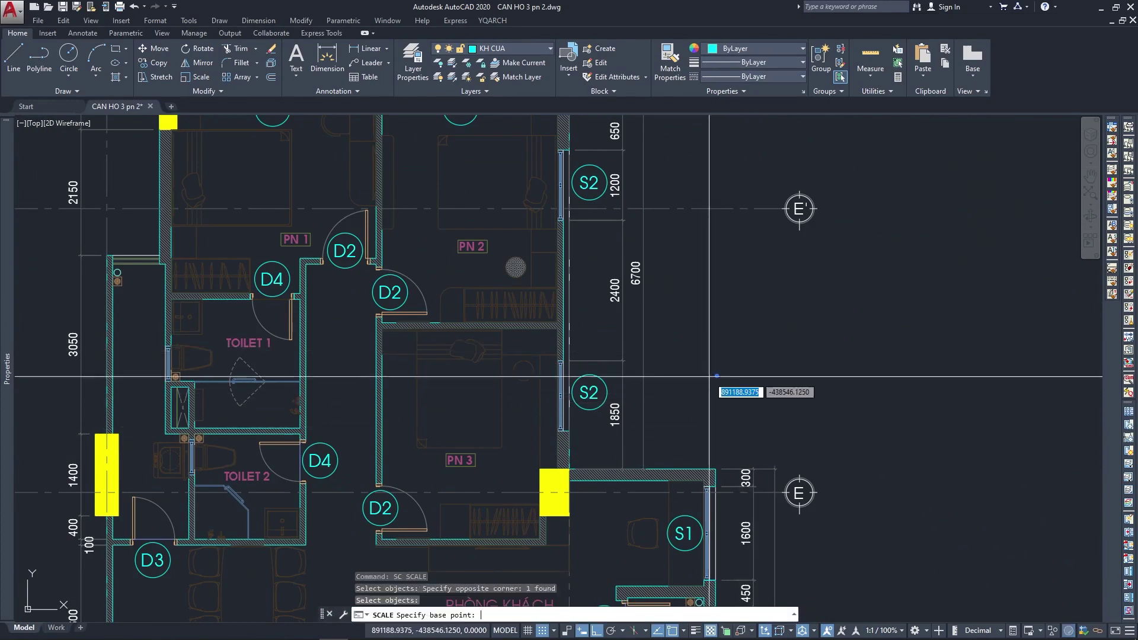
pyautogui.click(717, 376)
pyautogui.write('100')
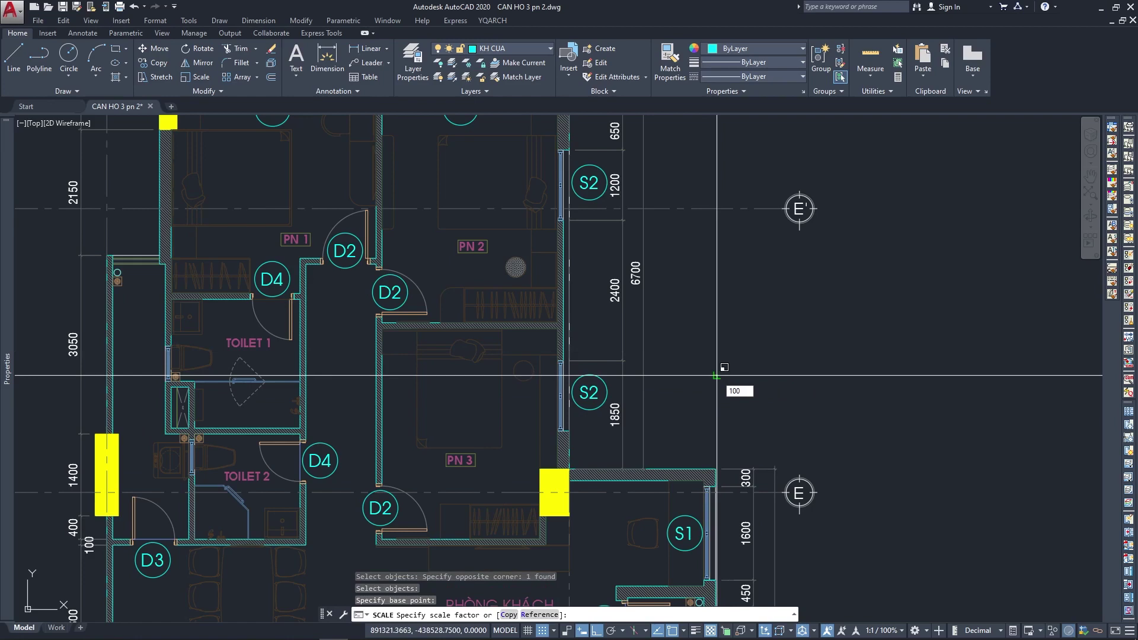
pyautogui.press('Return')
pyautogui.press('Return')
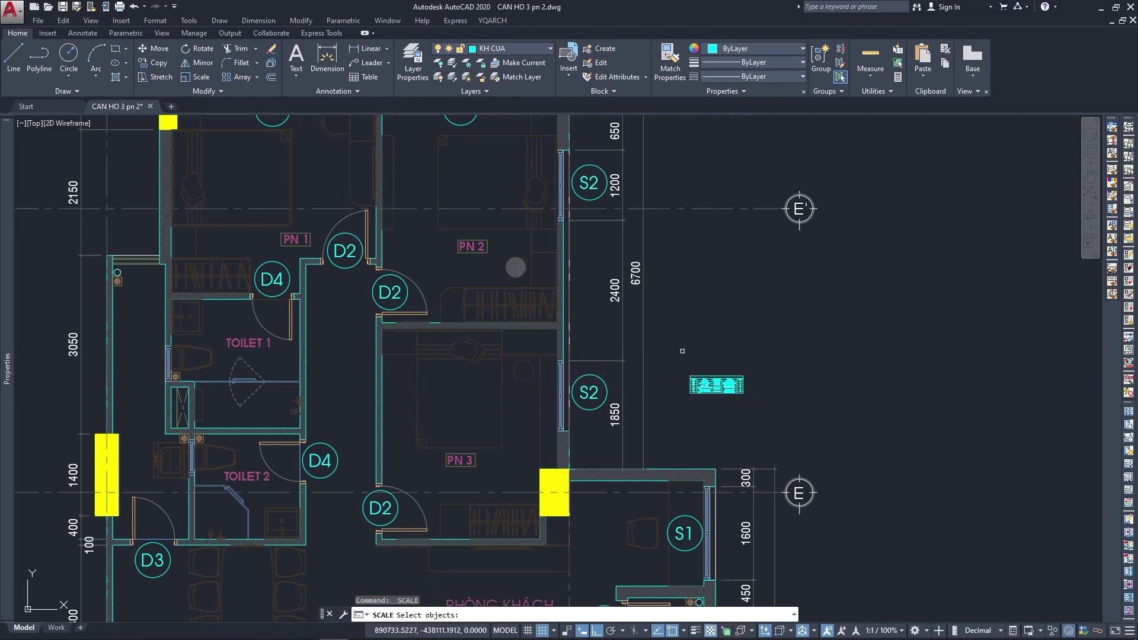
pyautogui.click(683, 351)
pyautogui.click(752, 401)
pyautogui.press('Return')
pyautogui.click(685, 391)
pyautogui.write('1')
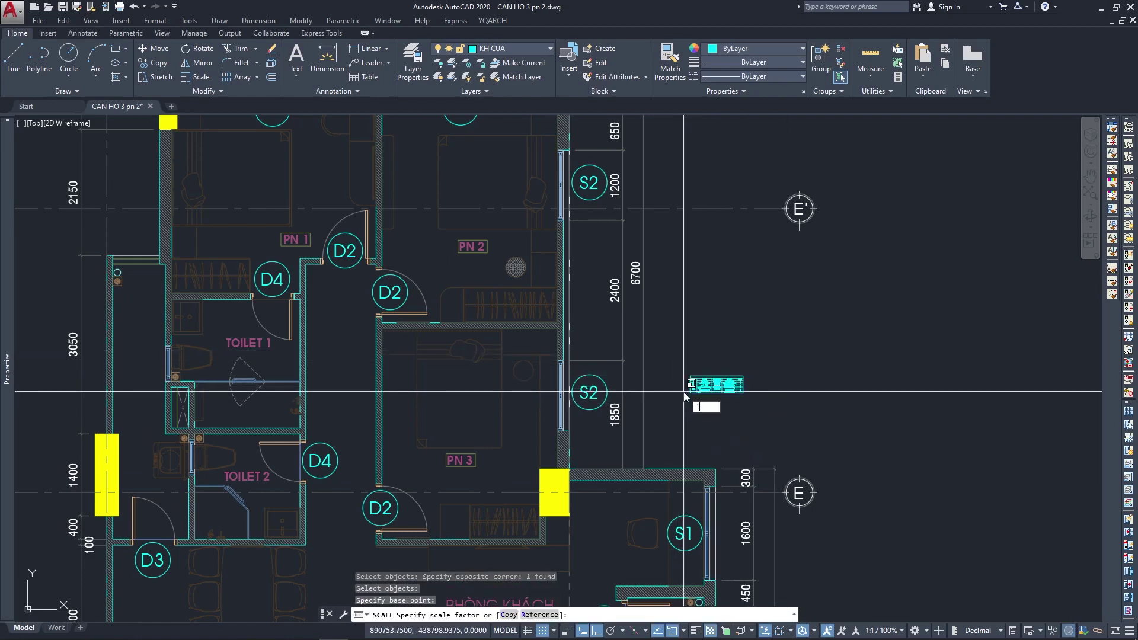
pyautogui.write('0')
pyautogui.press('Return')
pyautogui.press('Escape')
# Move the enlarged table to sit just right of the floor plan.
pyautogui.scroll(-4, 682, 320)
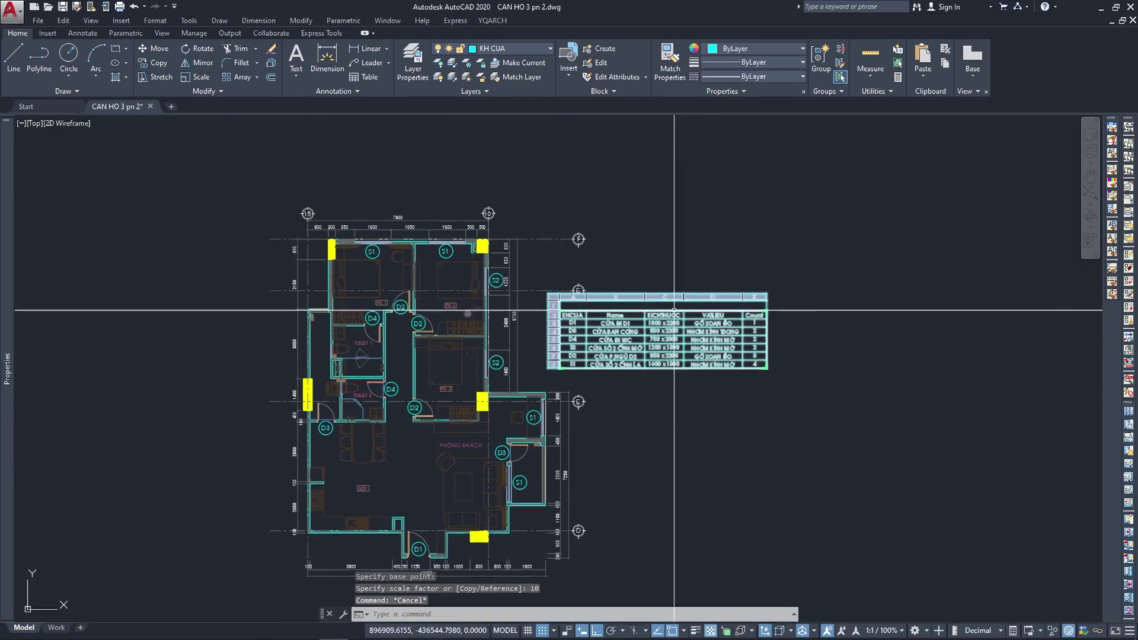
pyautogui.scroll(2, 674, 310)
pyautogui.press('Escape')
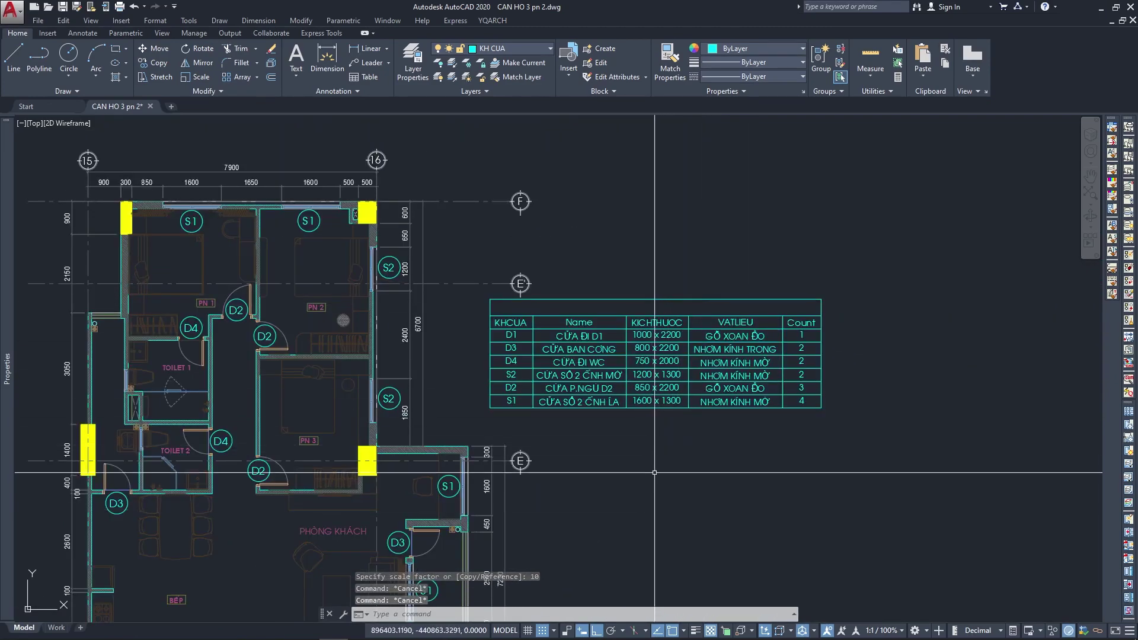
pyautogui.click(736, 379)
pyautogui.click(625, 457)
pyautogui.press('m')
pyautogui.press('Return')
pyautogui.click(664, 423)
pyautogui.click(664, 434)
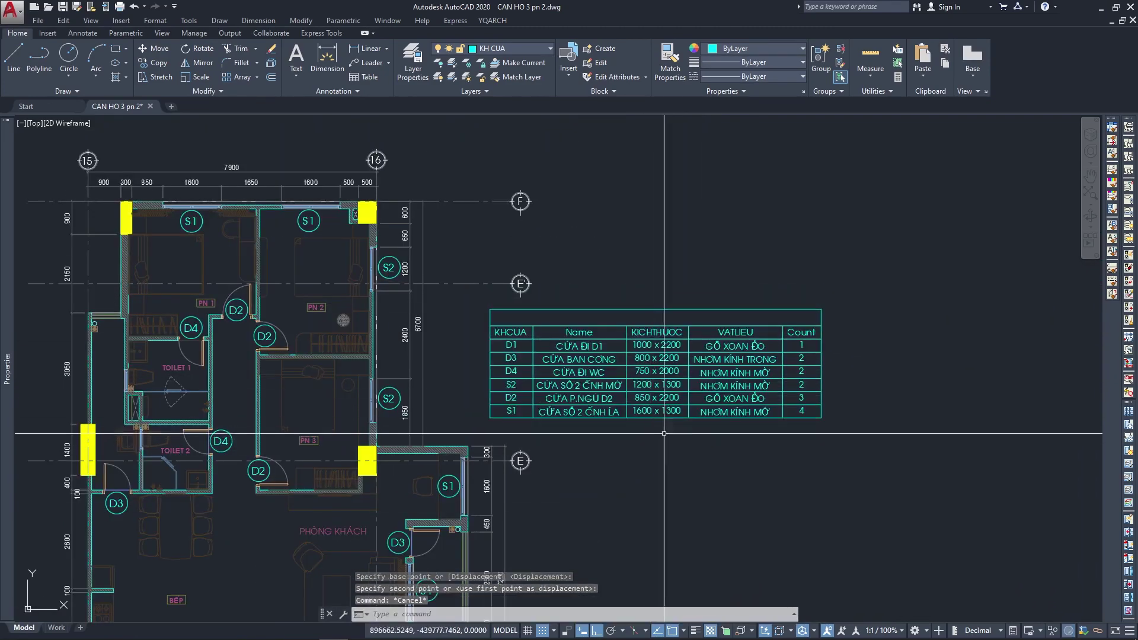
# Bring the schedule into view and try editing the KHCUA heading, which turns out locked.
pyautogui.scroll(2, 754, 358)
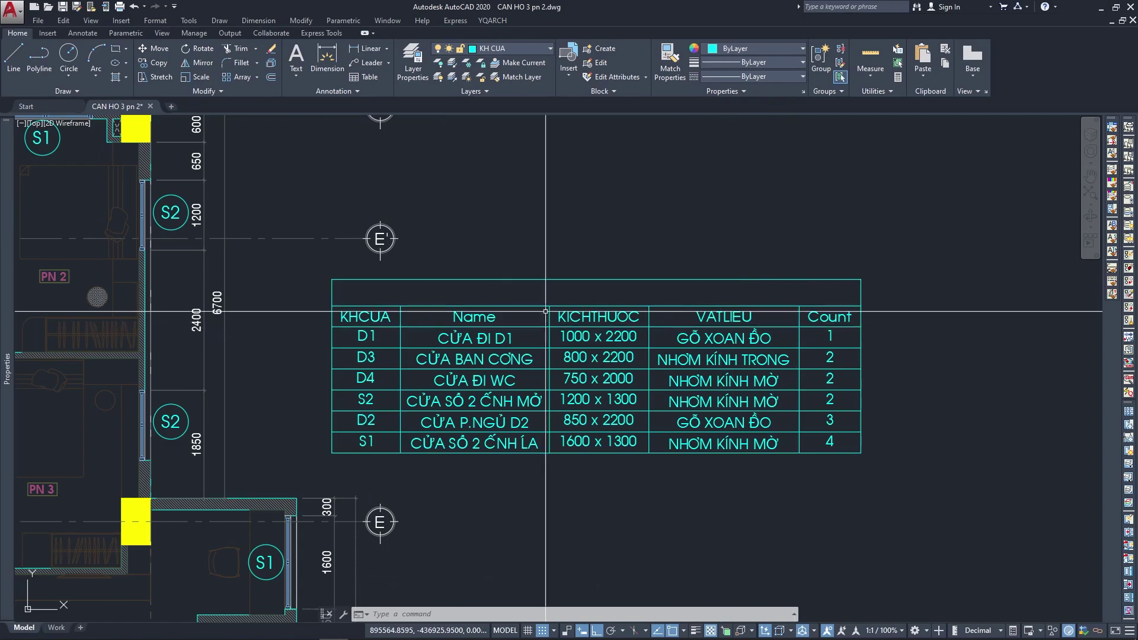
pyautogui.moveTo(375, 323); pyautogui.dragTo(375, 299, button='middle')
pyautogui.scroll(2, 481, 290)
pyautogui.moveTo(553, 322); pyautogui.dragTo(486, 310, button='middle')
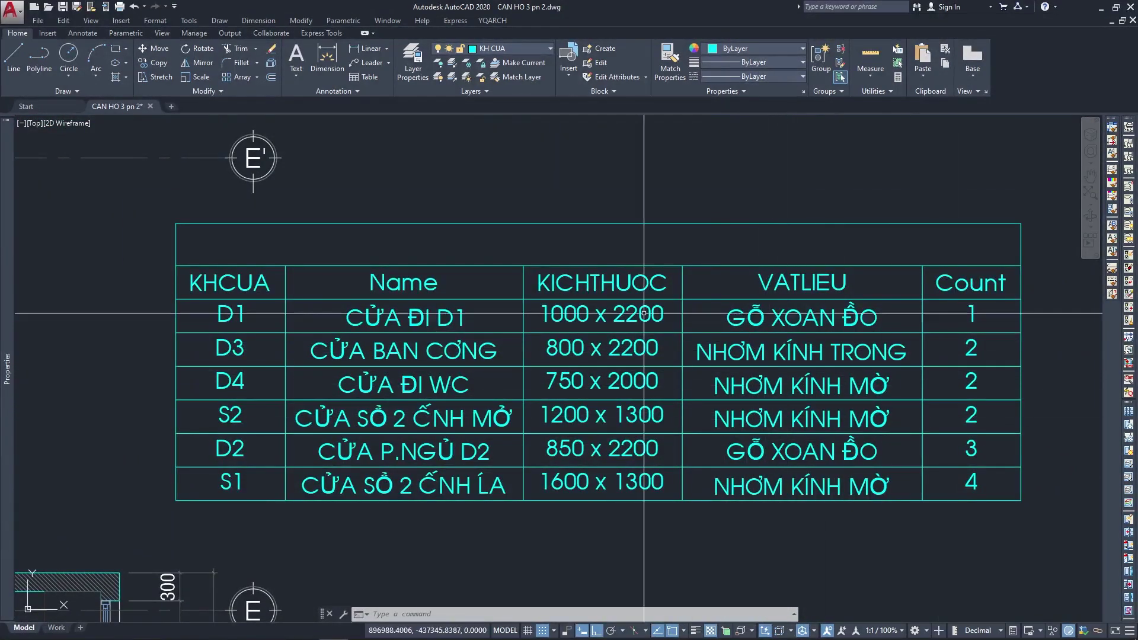
pyautogui.click(246, 297)
pyautogui.press('Escape')
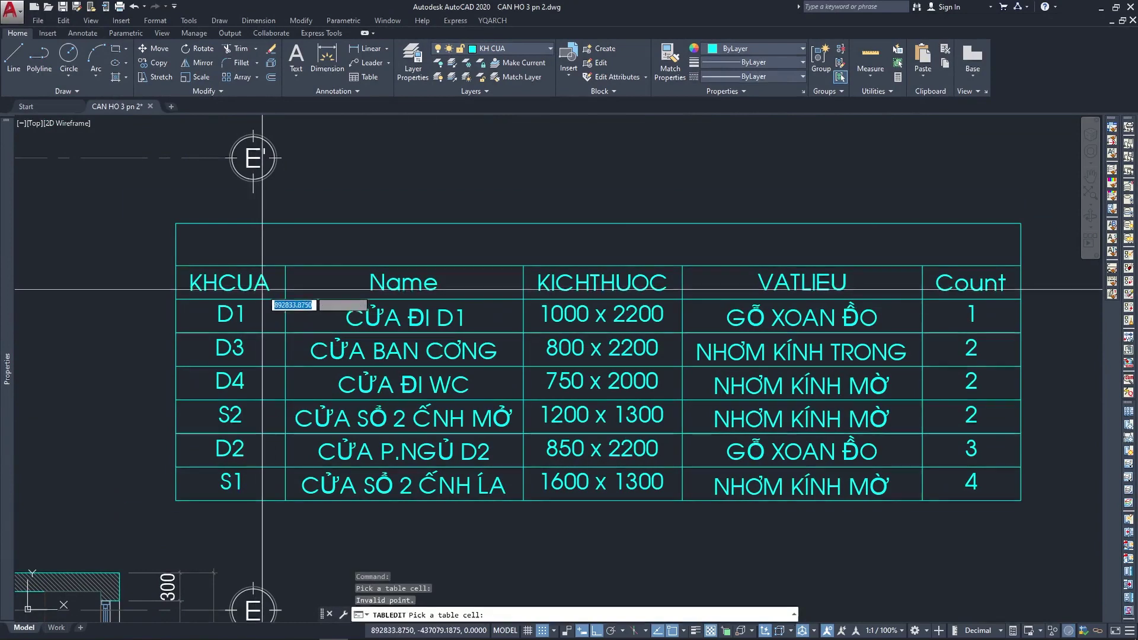
pyautogui.click(249, 282)
pyautogui.press('Escape')
pyautogui.doubleClick(266, 273)
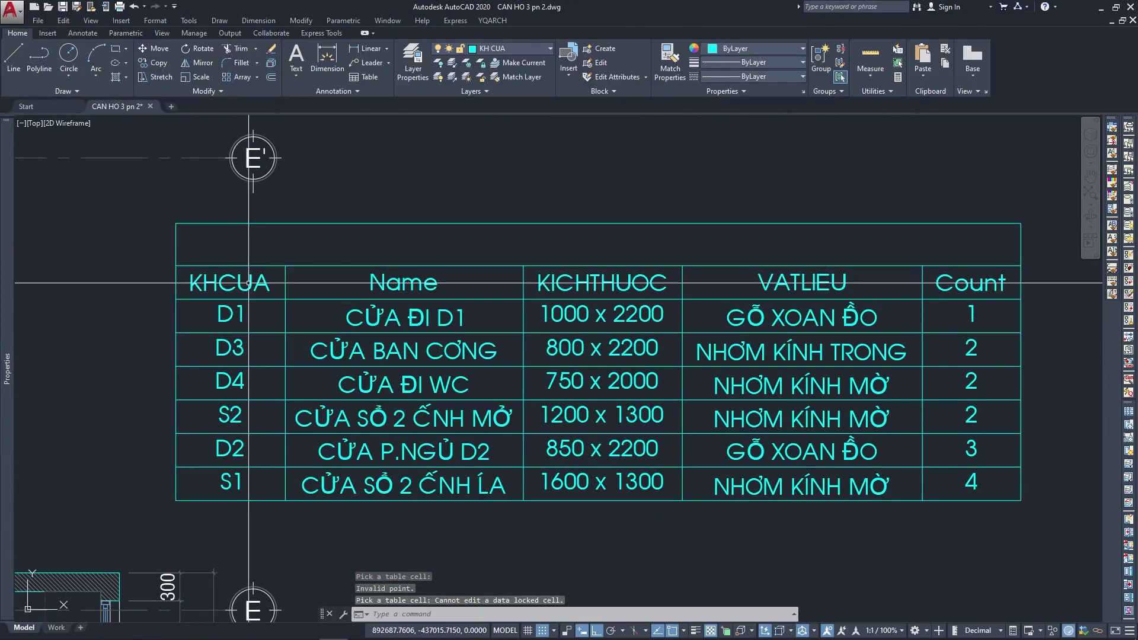
pyautogui.press('Escape')
# Select the schedule's heading and data cells A2 through E8.
pyautogui.scroll(-2, 350, 254)
pyautogui.scroll(-1, 350, 255)
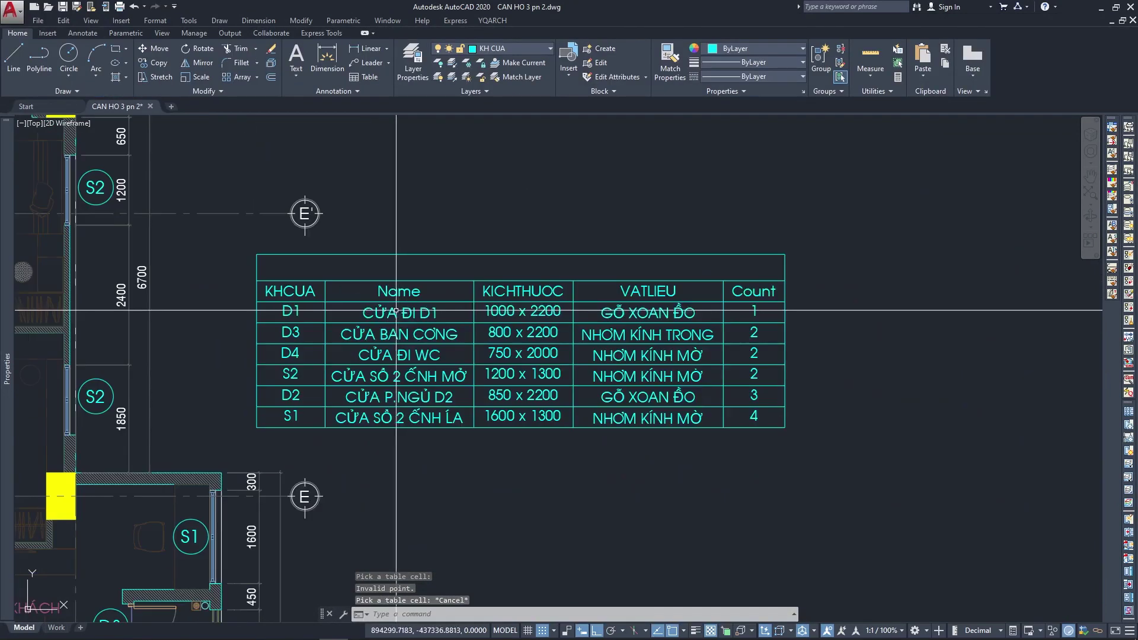
pyautogui.scroll(1, 317, 308)
pyautogui.scroll(2, 317, 308)
pyautogui.click(317, 307)
pyautogui.press('Escape')
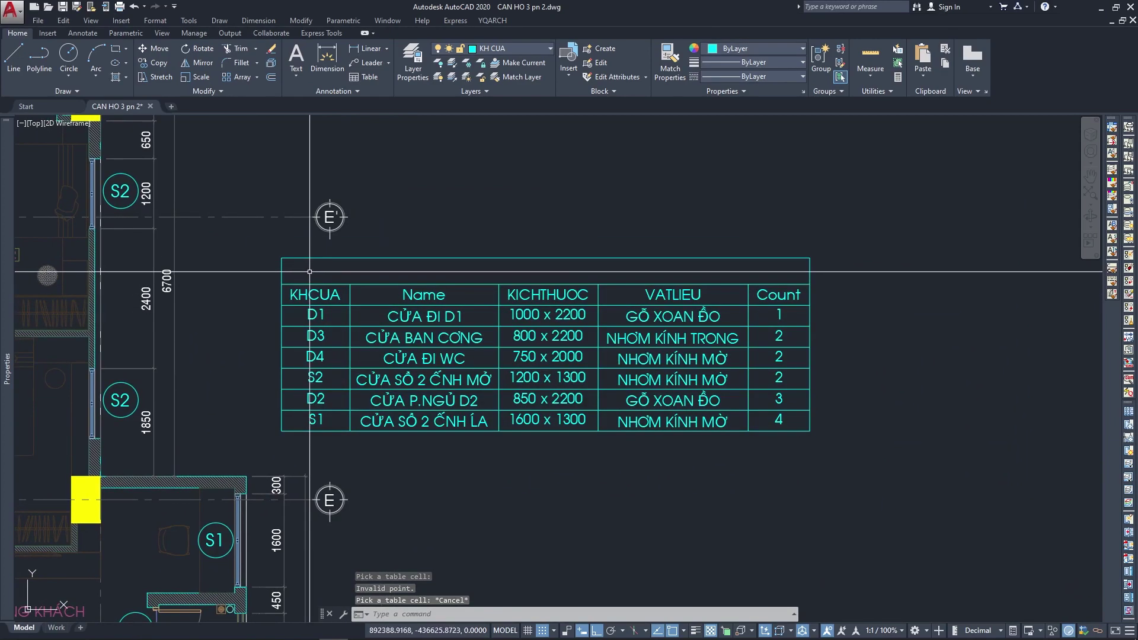
pyautogui.click(309, 270)
pyautogui.moveTo(297, 292); pyautogui.dragTo(766, 425)
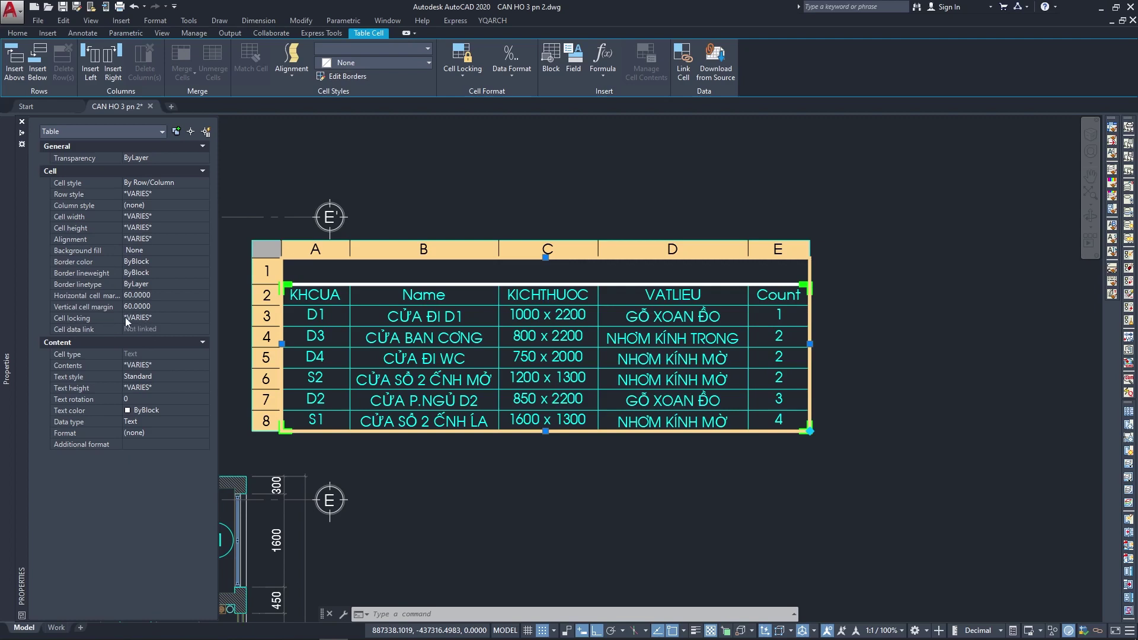
# Set Cell locking to Unlocked for the selected schedule cells.
pyautogui.click(144, 318)
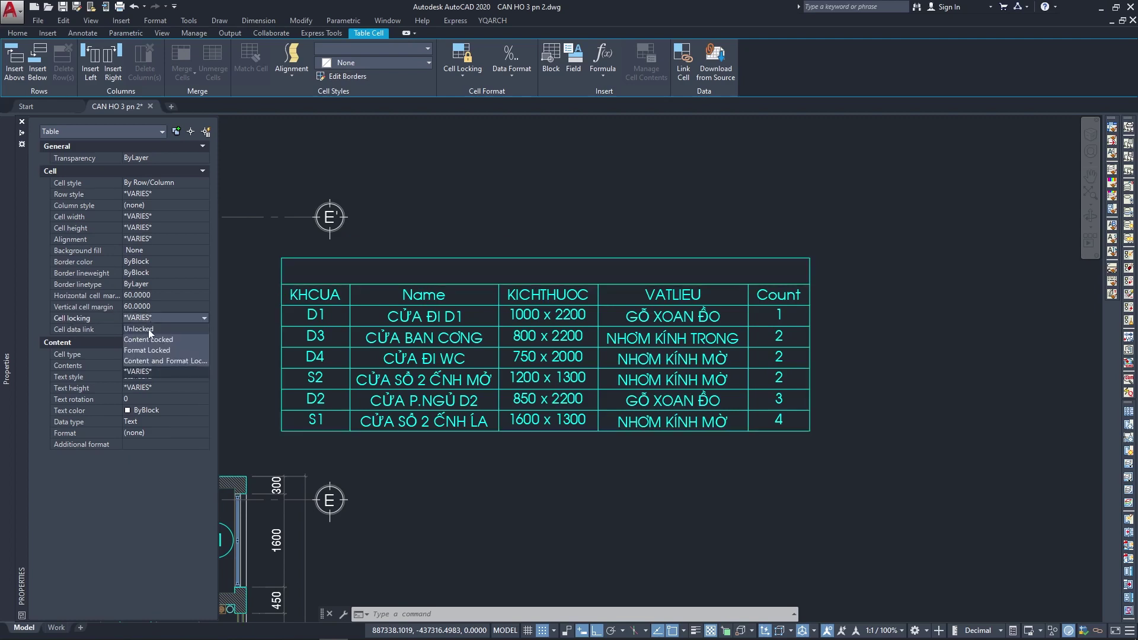
pyautogui.click(149, 329)
# Replace the KHCUA heading text with KYIỆU.
pyautogui.press('Escape')
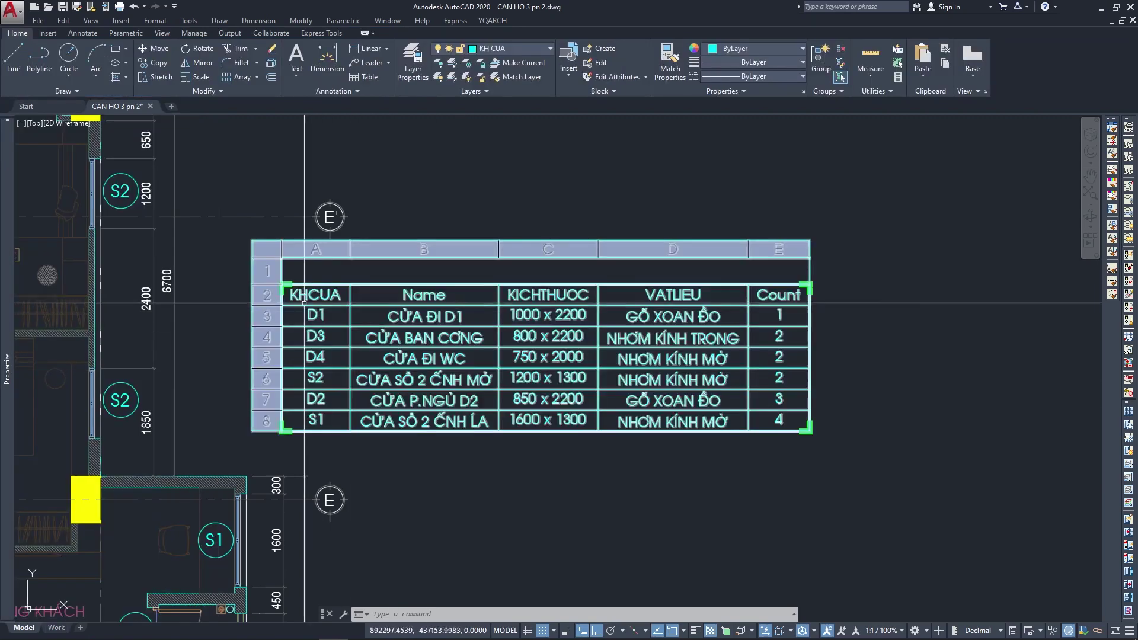
pyautogui.press('Escape')
pyautogui.scroll(2, 228, 321)
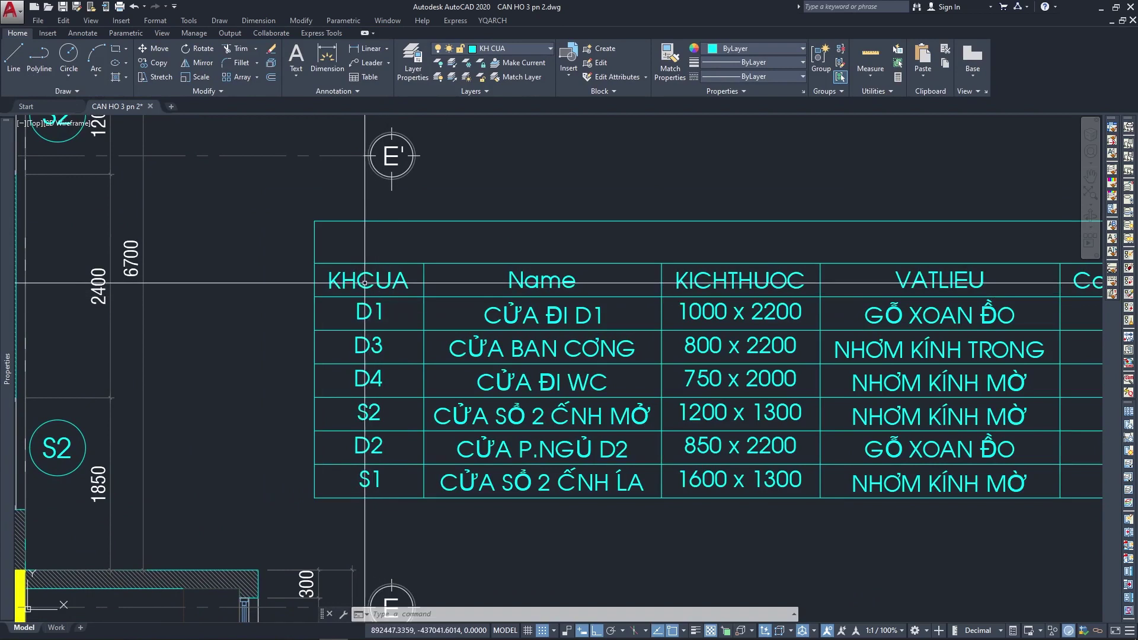
pyautogui.click(356, 282)
pyautogui.doubleClick(357, 283)
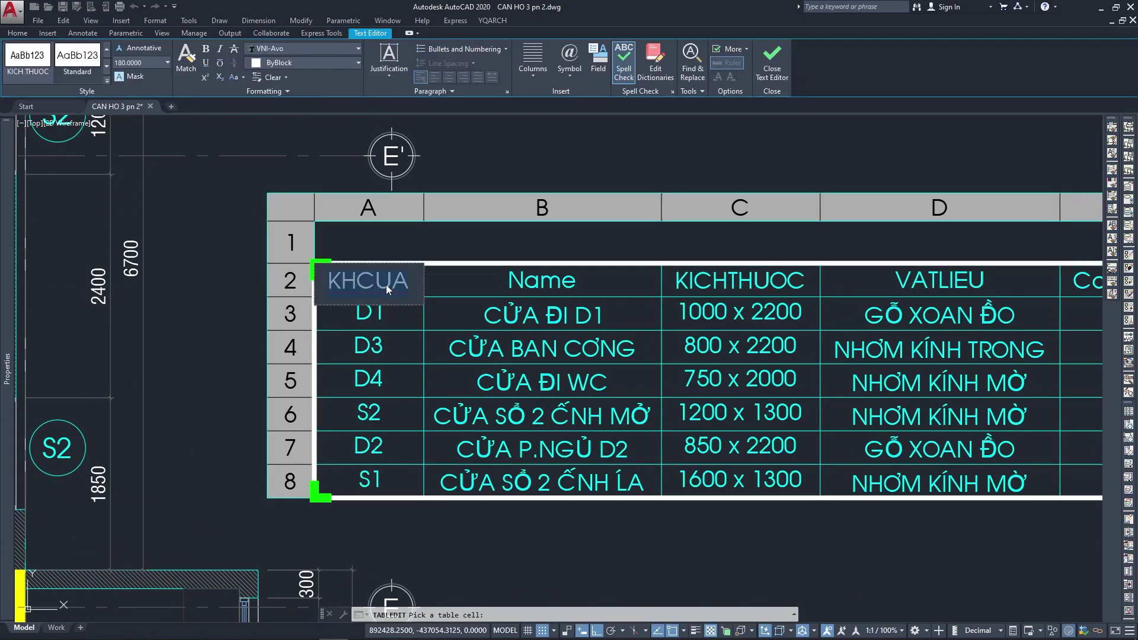
pyautogui.write('KY')
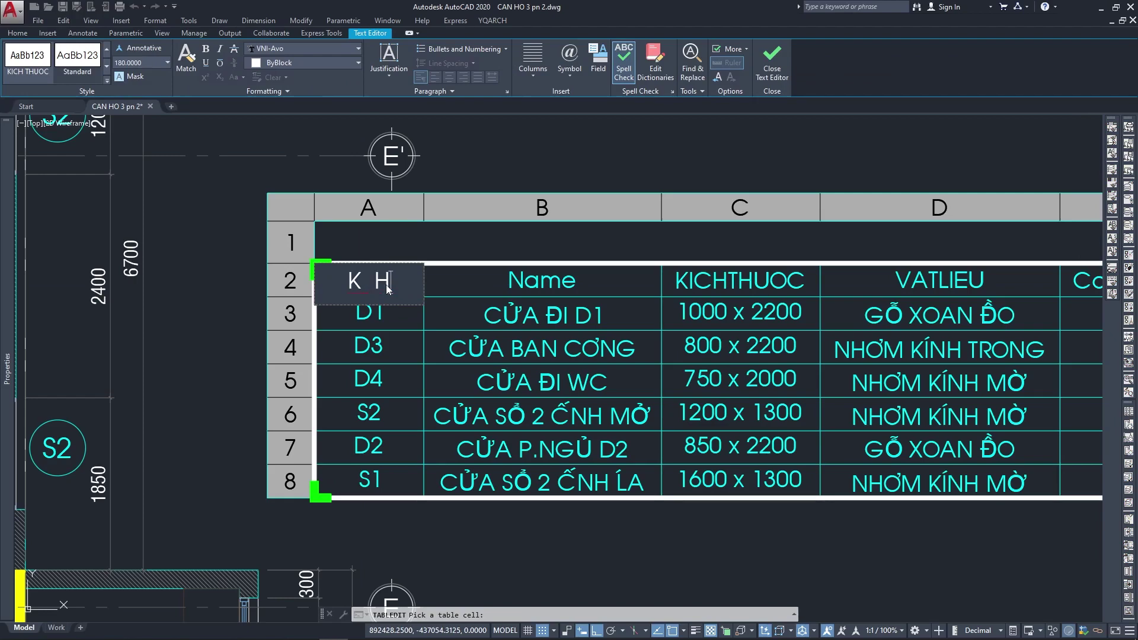
pyautogui.write('IỆU')
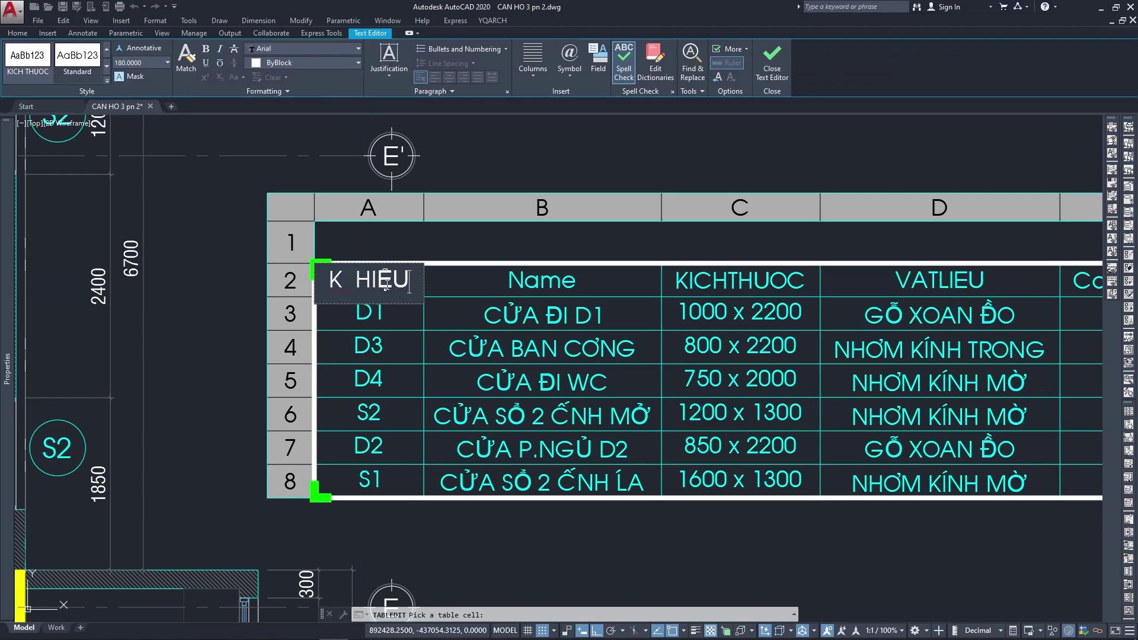
pyautogui.press('Return')
pyautogui.press('Escape')
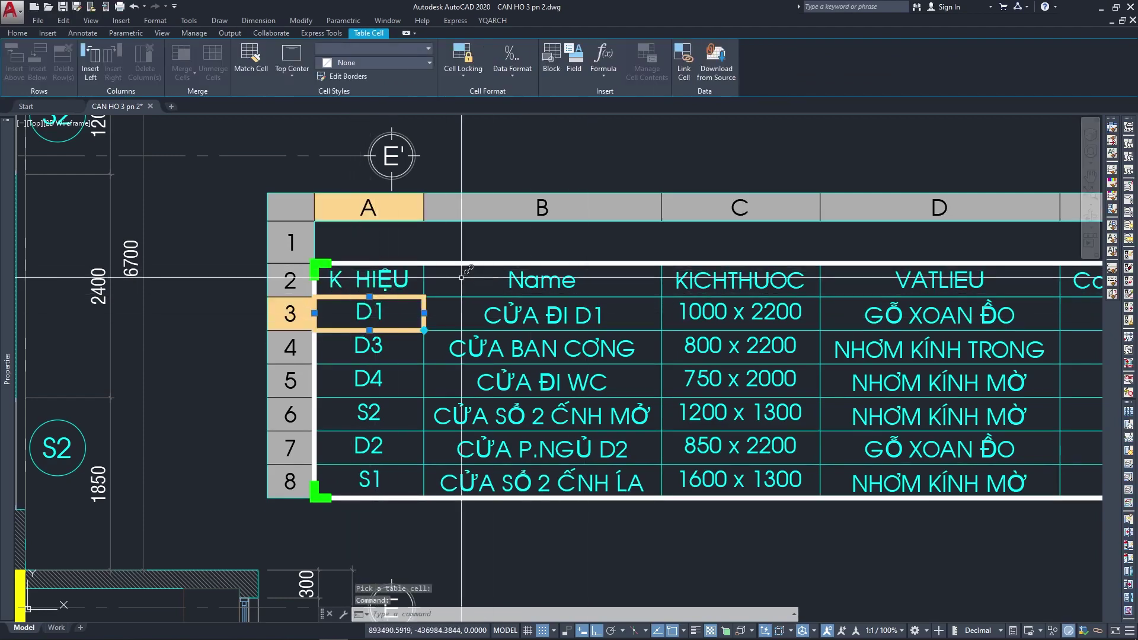
# Correct the first column heading to read KHIỆU.
pyautogui.doubleClick(347, 281)
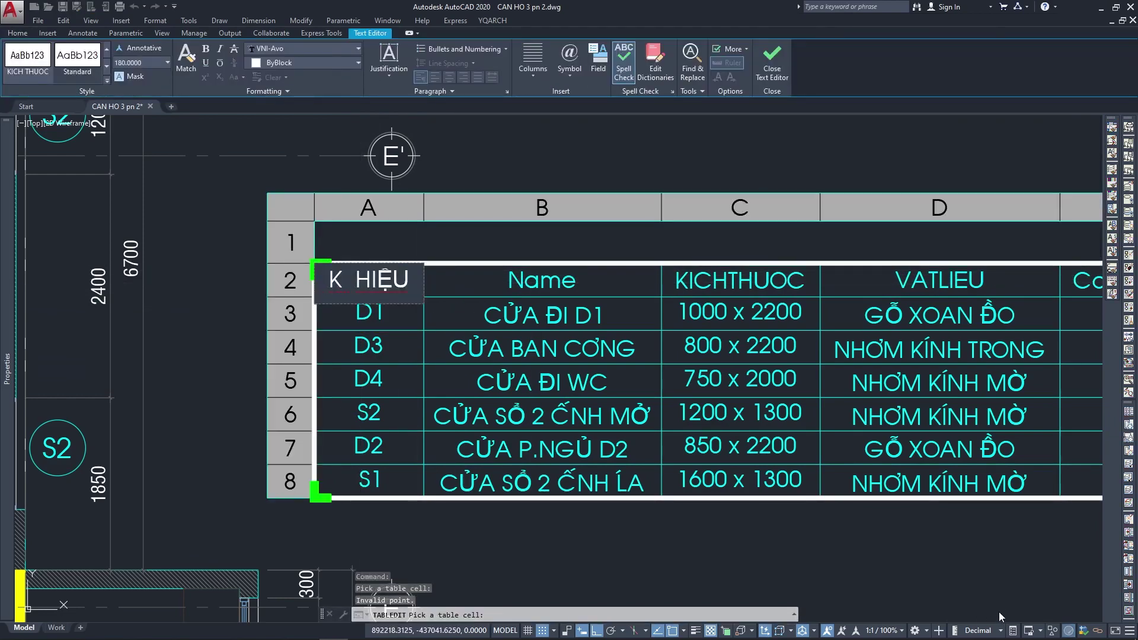
pyautogui.press('Right')
pyautogui.press('Right')
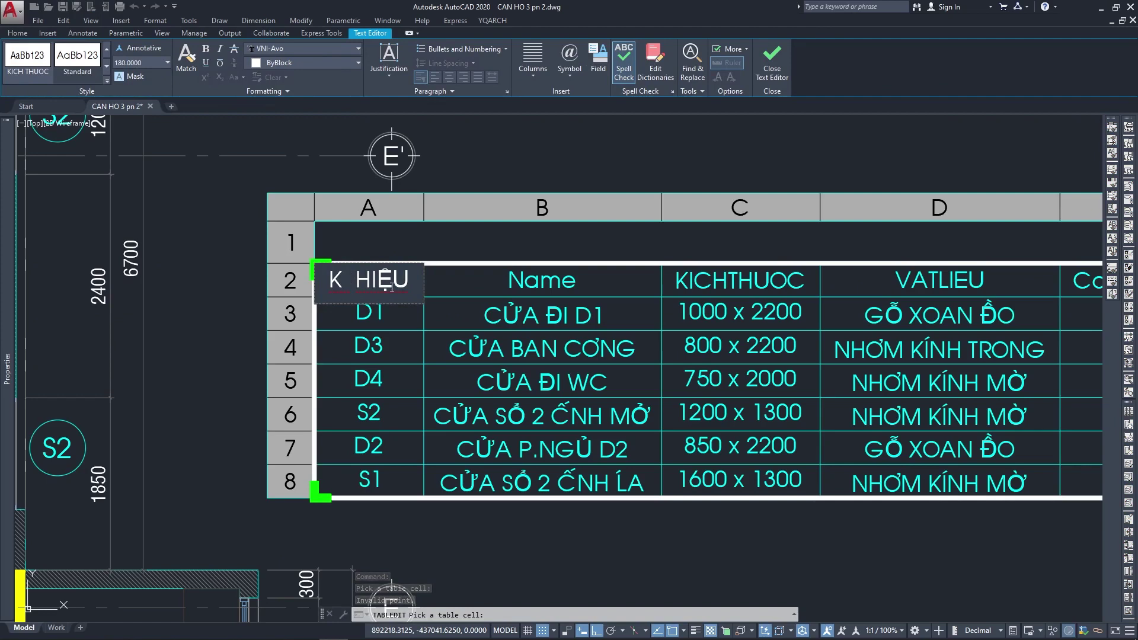
pyautogui.press('Delete')
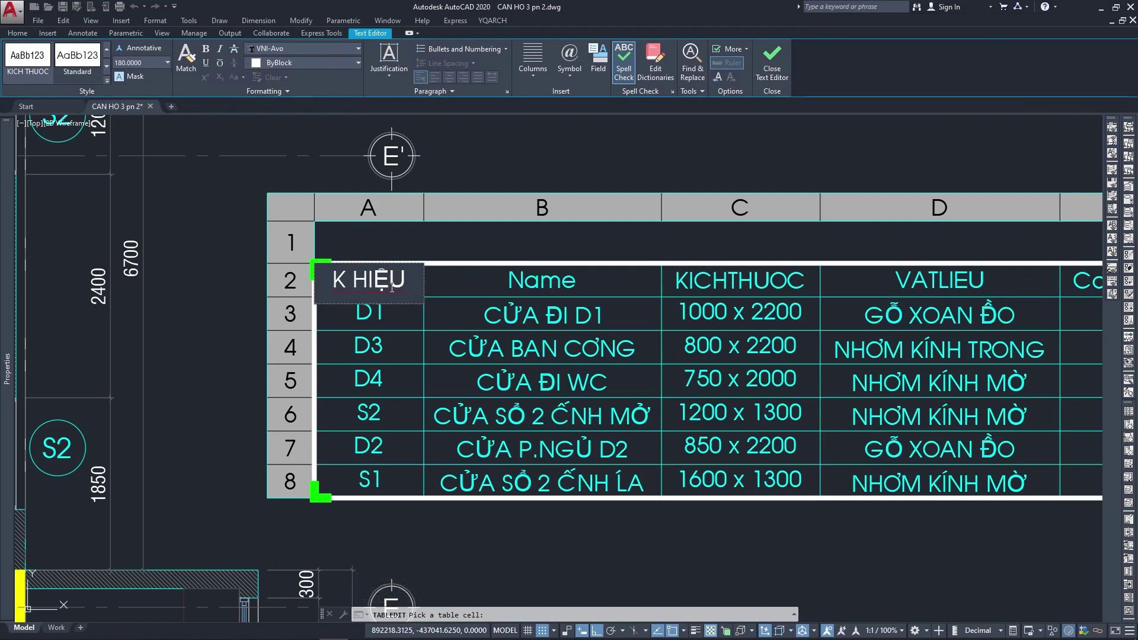
pyautogui.press('Delete')
pyautogui.write('Y')
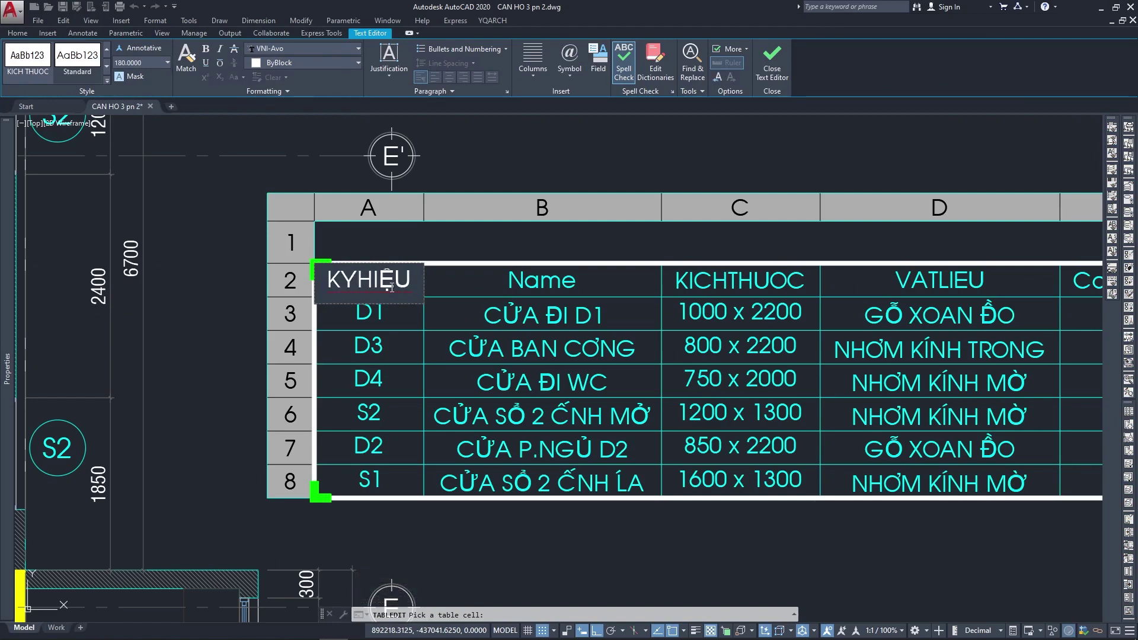
pyautogui.press('BackSpace')
pyautogui.press('BackSpace')
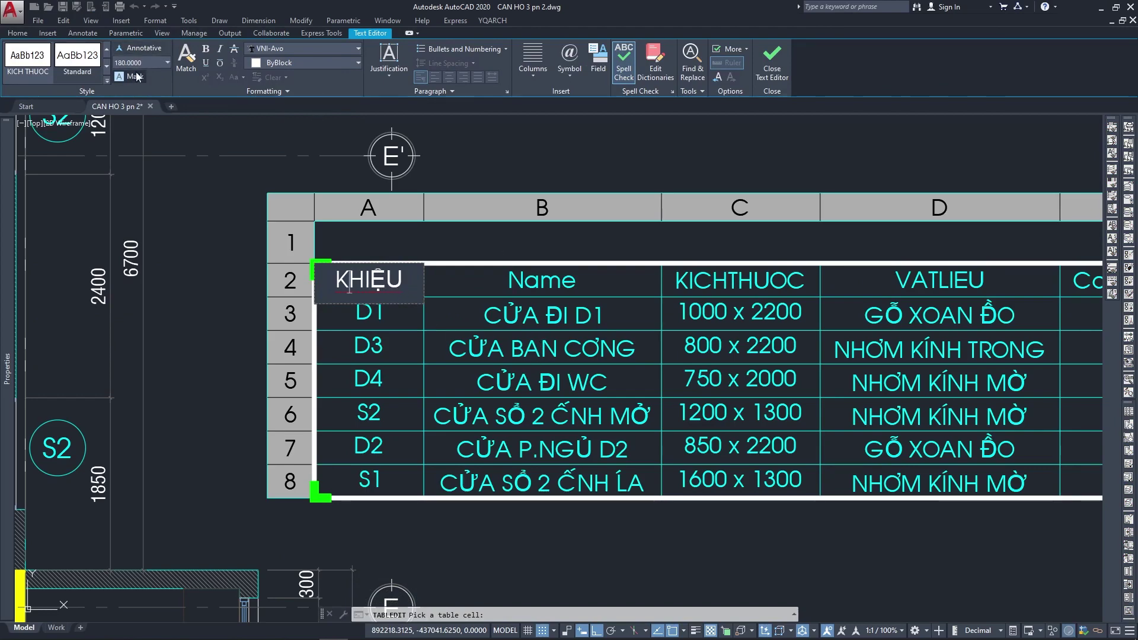
pyautogui.press('Escape')
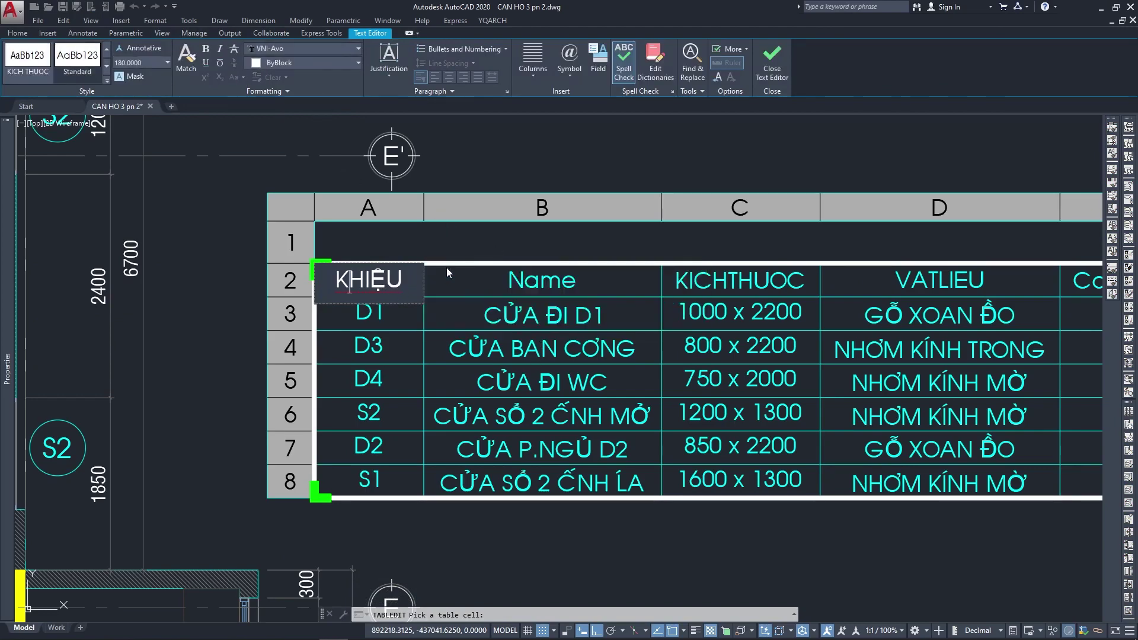
# Switch Vietnamese input to VNI Windows and fix the first heading to KÝ HIỆU.
pyautogui.click(586, 327)
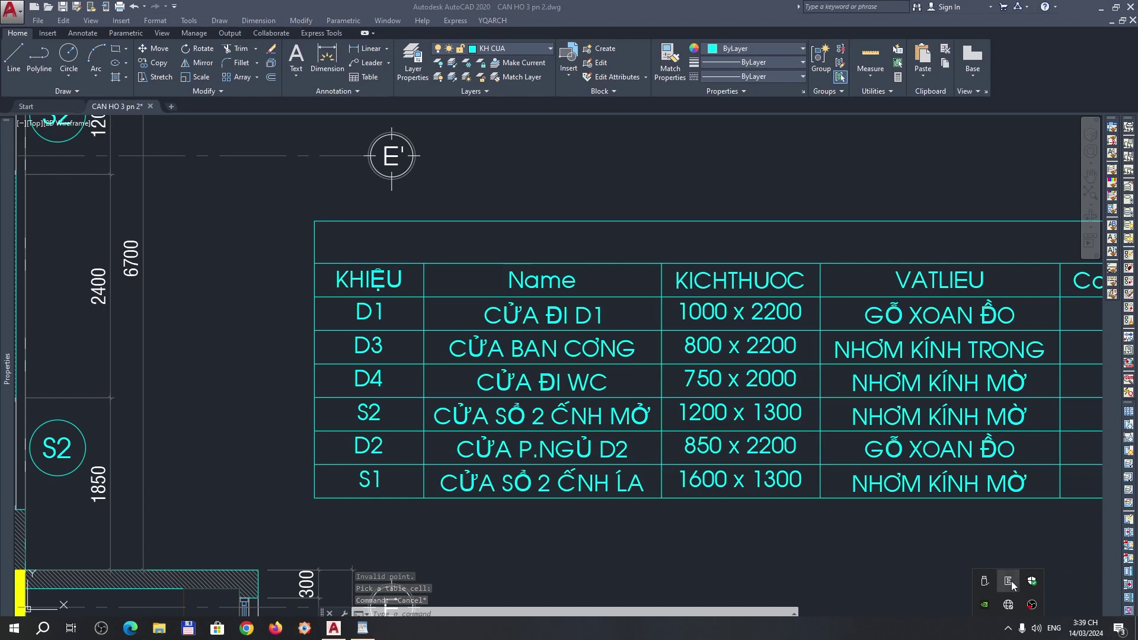
pyautogui.rightClick(1012, 583)
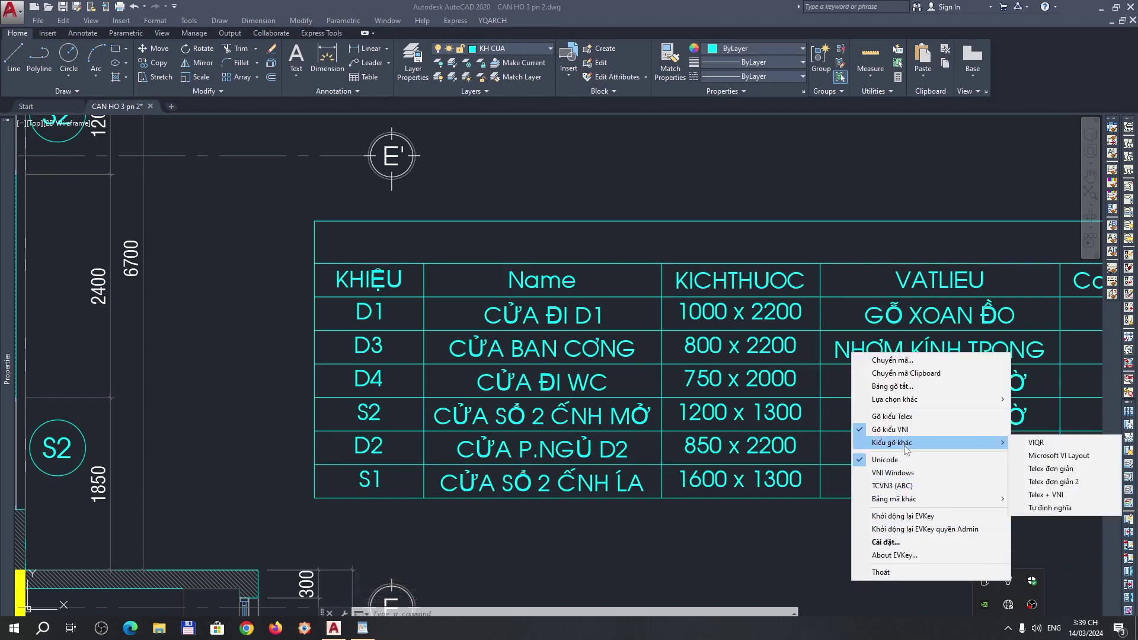
pyautogui.click(902, 473)
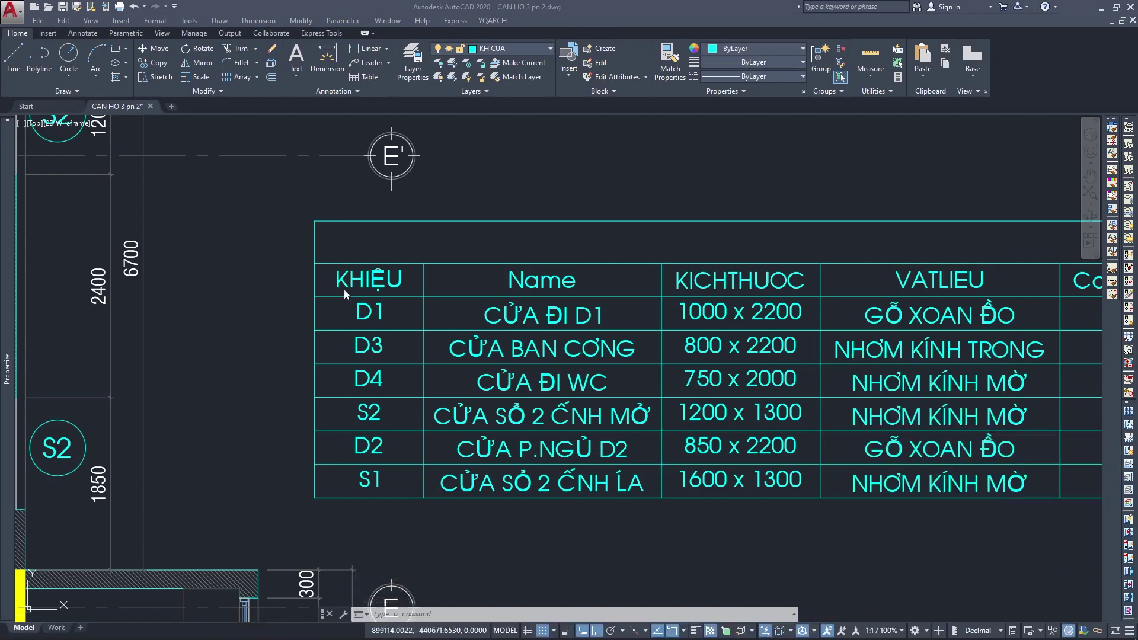
pyautogui.click(344, 289)
pyautogui.scroll(1, 344, 289)
pyautogui.scroll(1, 344, 289)
pyautogui.doubleClick(386, 285)
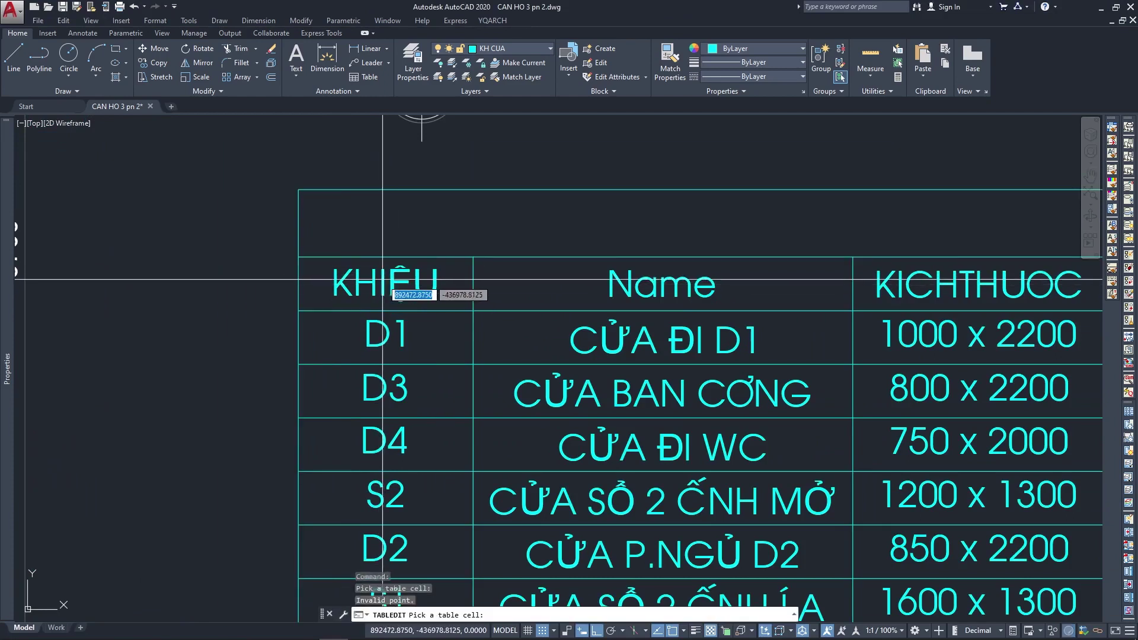
pyautogui.click(386, 284)
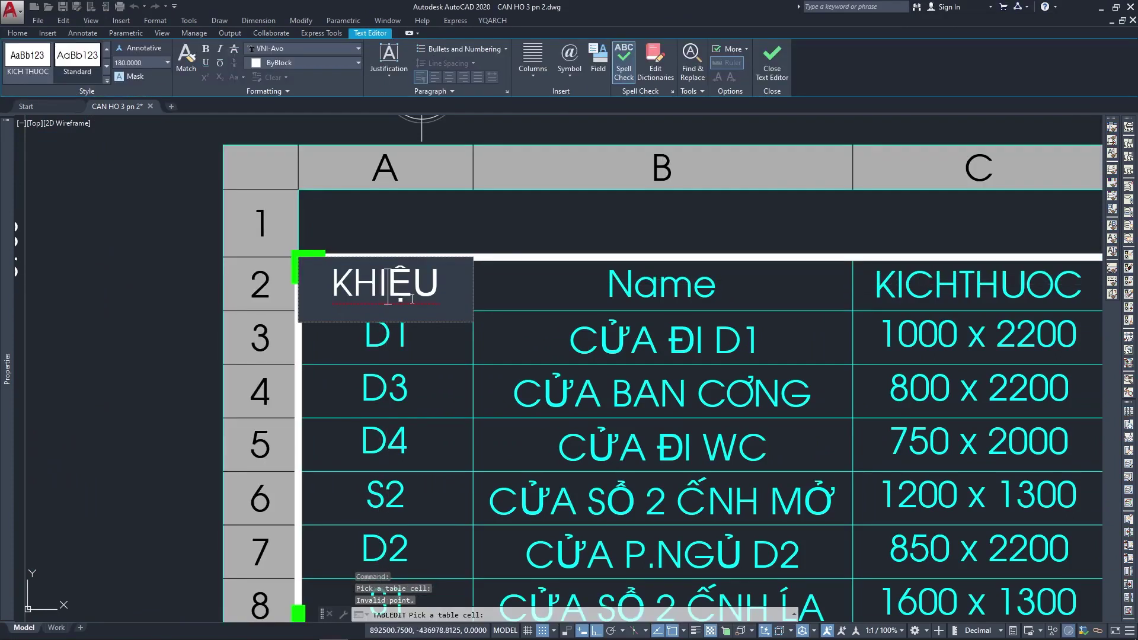
pyautogui.press('Left')
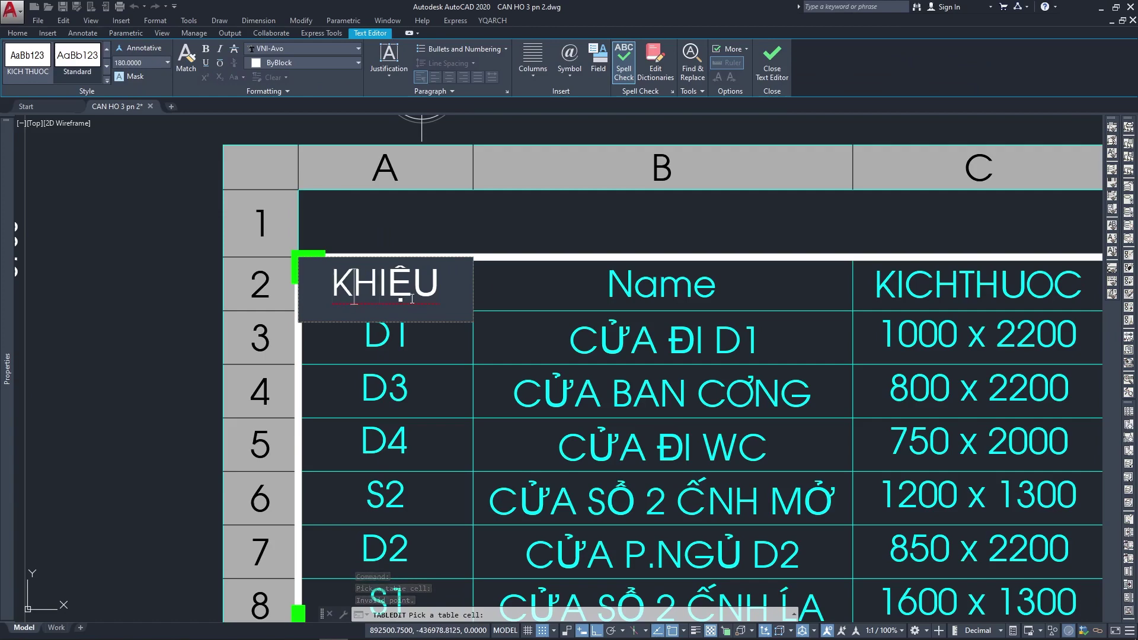
pyautogui.write('Ý')
pyautogui.scroll(-2, 401, 303)
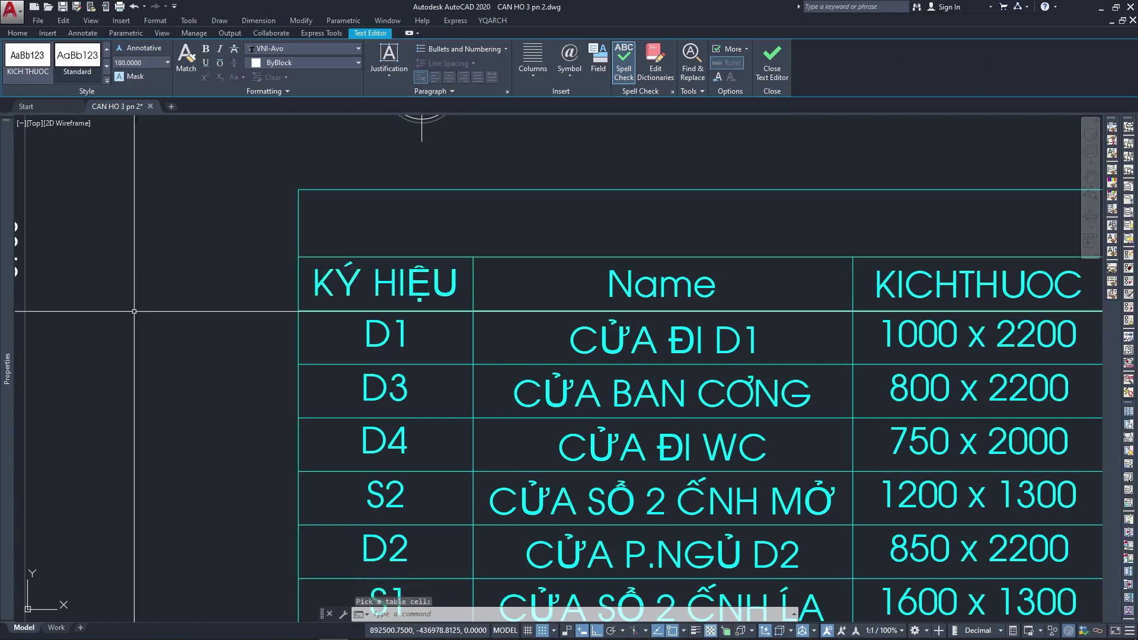
pyautogui.press('Escape')
pyautogui.scroll(-2, 451, 316)
pyautogui.scroll(1, 452, 316)
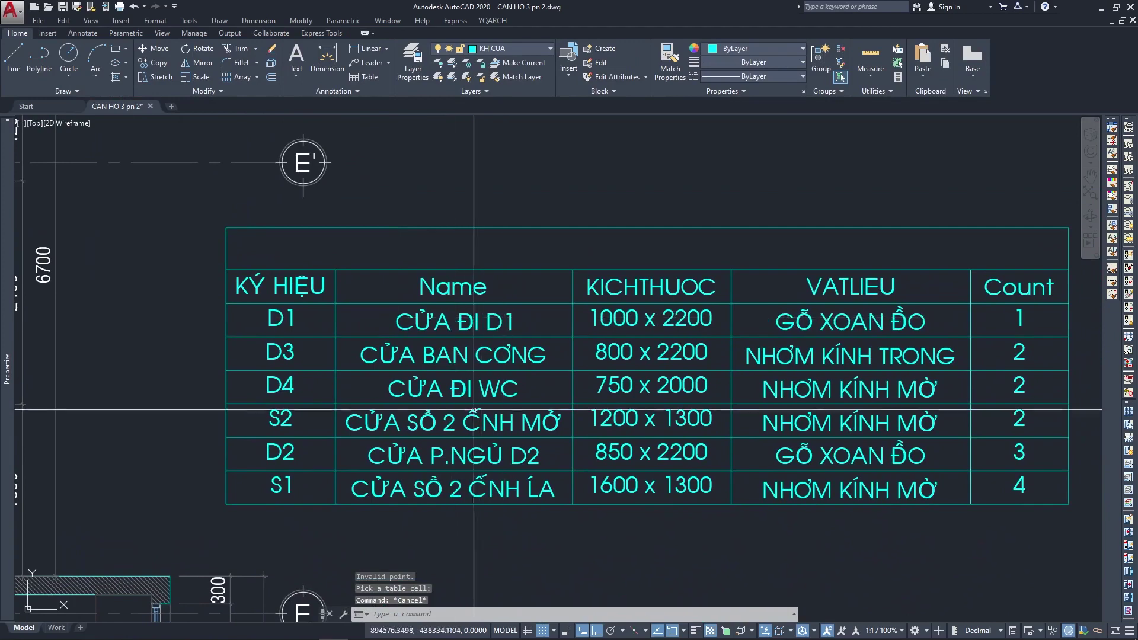
# Rename the Name column header to DIỄN GIẢI.
pyautogui.press('Return')
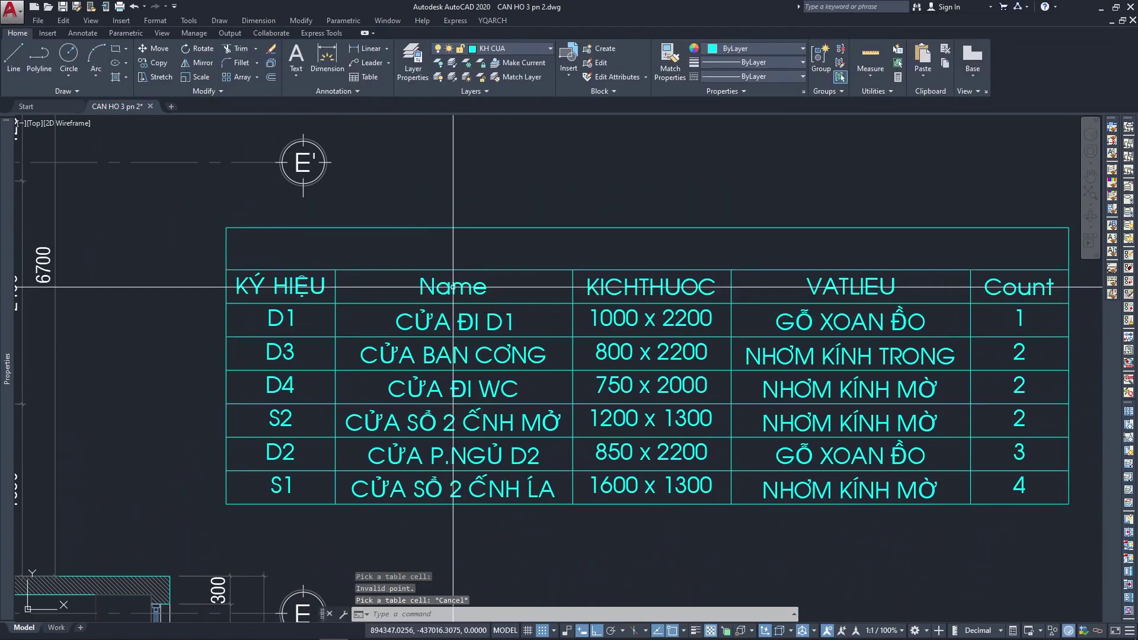
pyautogui.click(451, 295)
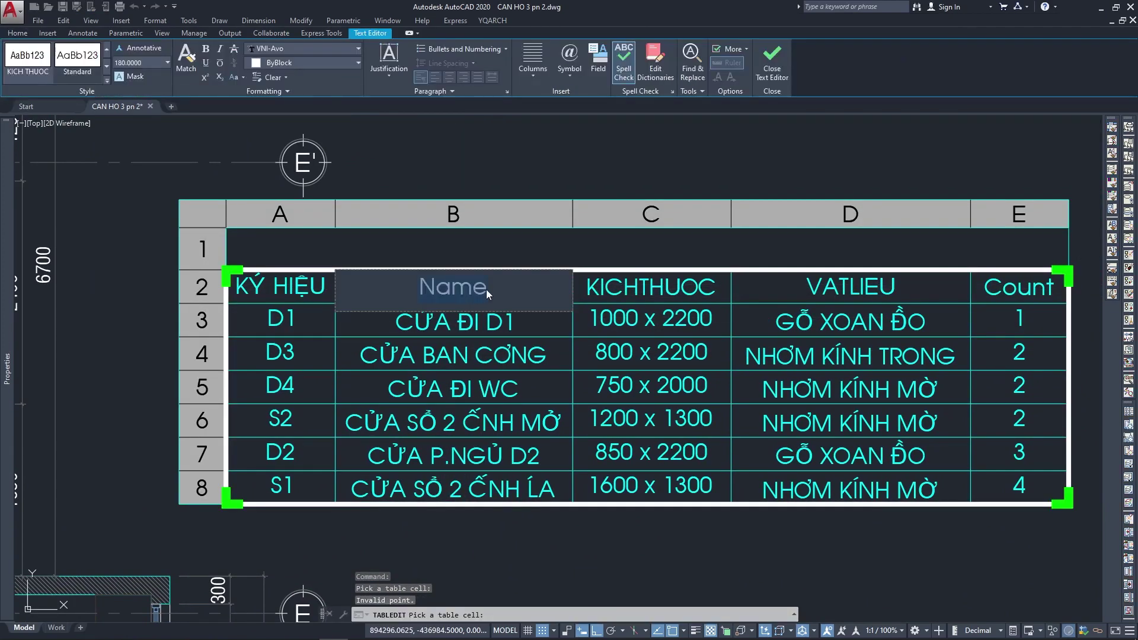
pyautogui.moveTo(486, 289); pyautogui.dragTo(427, 288)
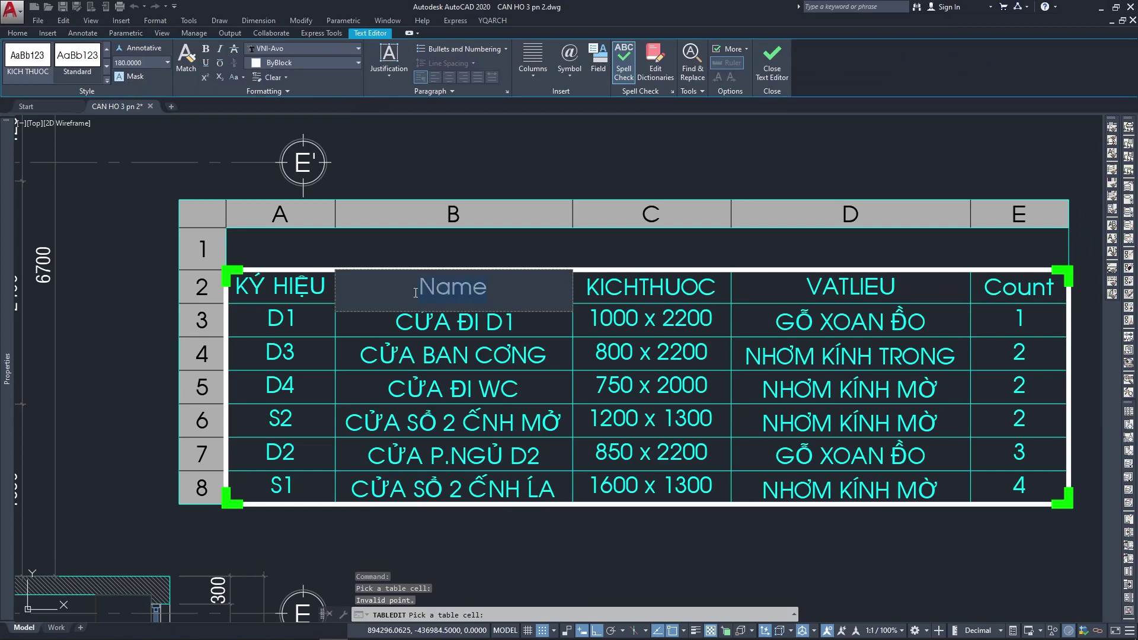
pyautogui.write('D')
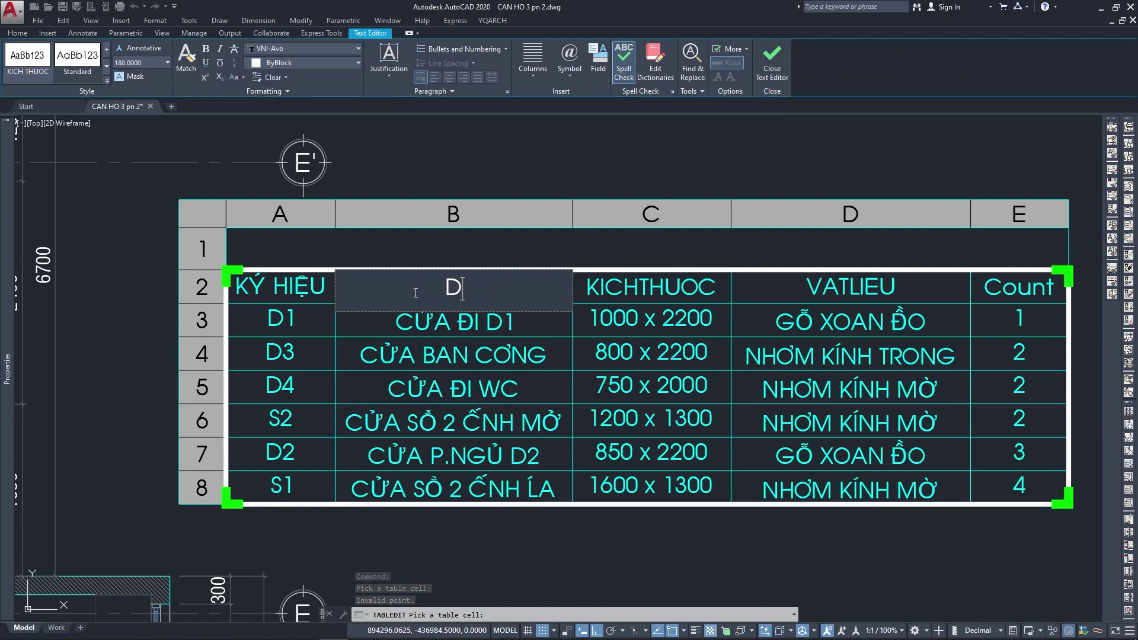
pyautogui.write('IEexn')
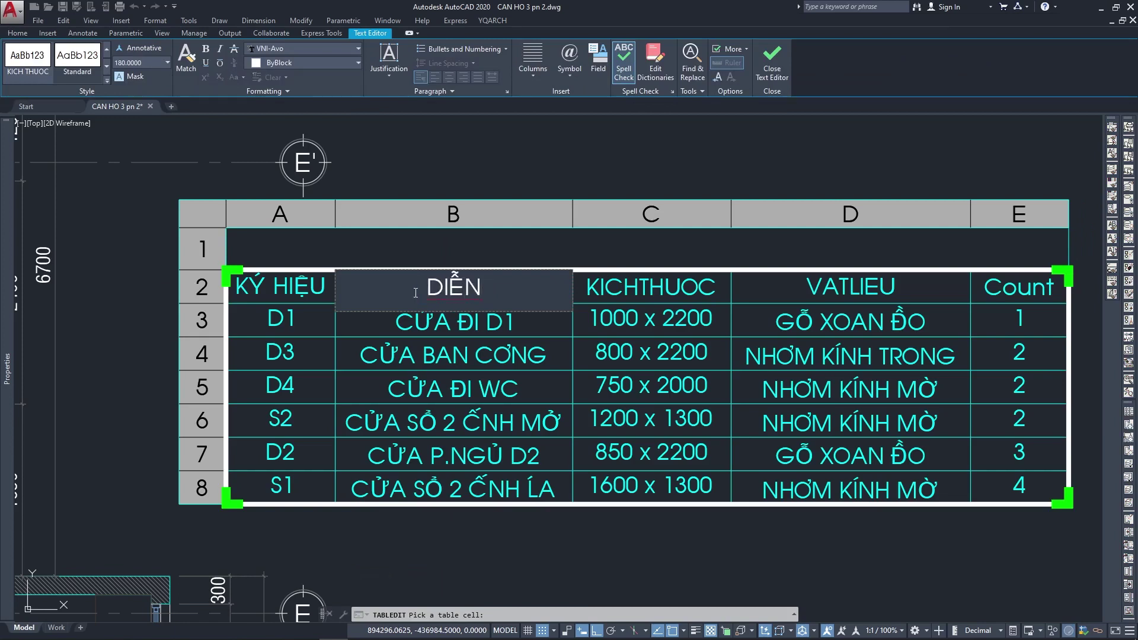
pyautogui.write(' giari')
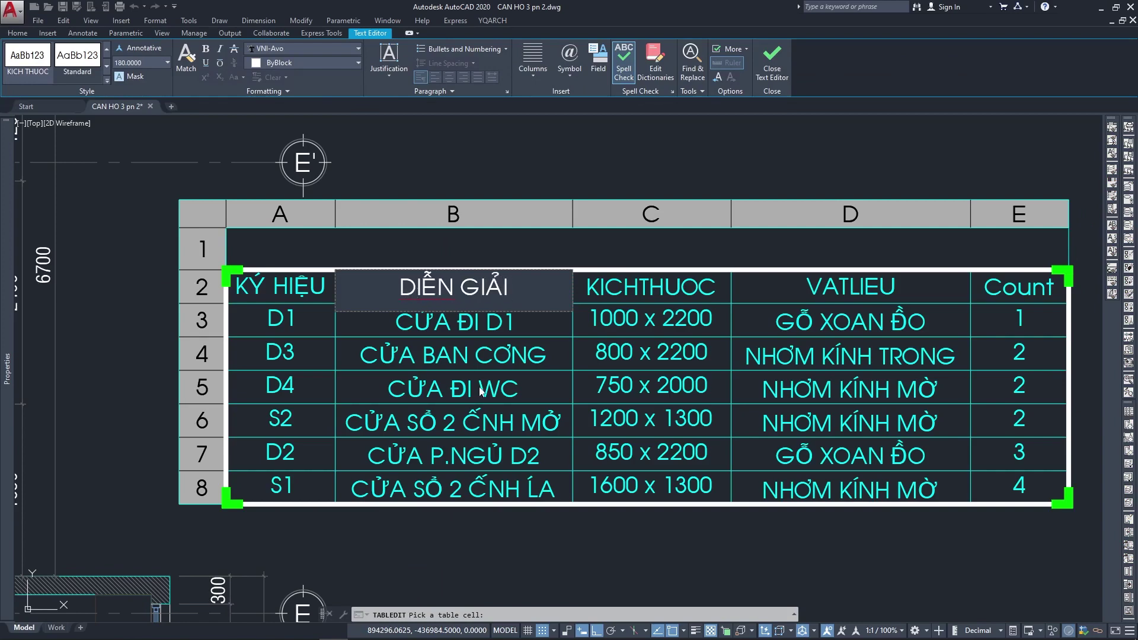
pyautogui.press('Escape')
pyautogui.moveTo(621, 292); pyautogui.dragTo(596, 290, button='middle')
pyautogui.press('Escape')
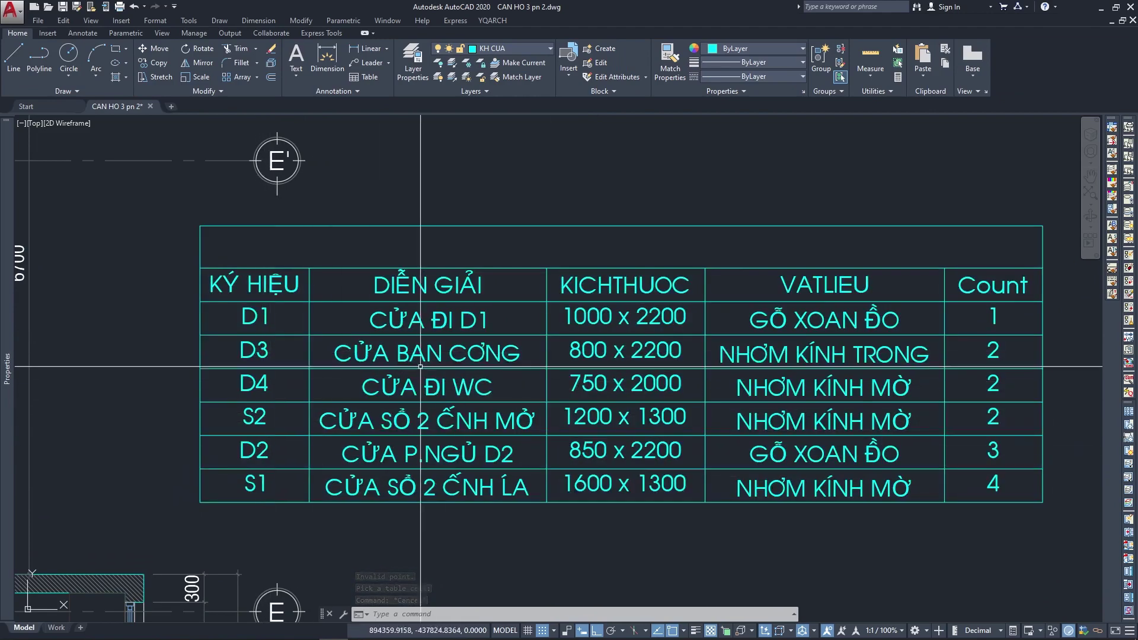
# In the D1 description cell, replace ĐI D1 with VÀO CĂN HỘ; it comes out garbled in the wrong encoding.
pyautogui.doubleClick(567, 301)
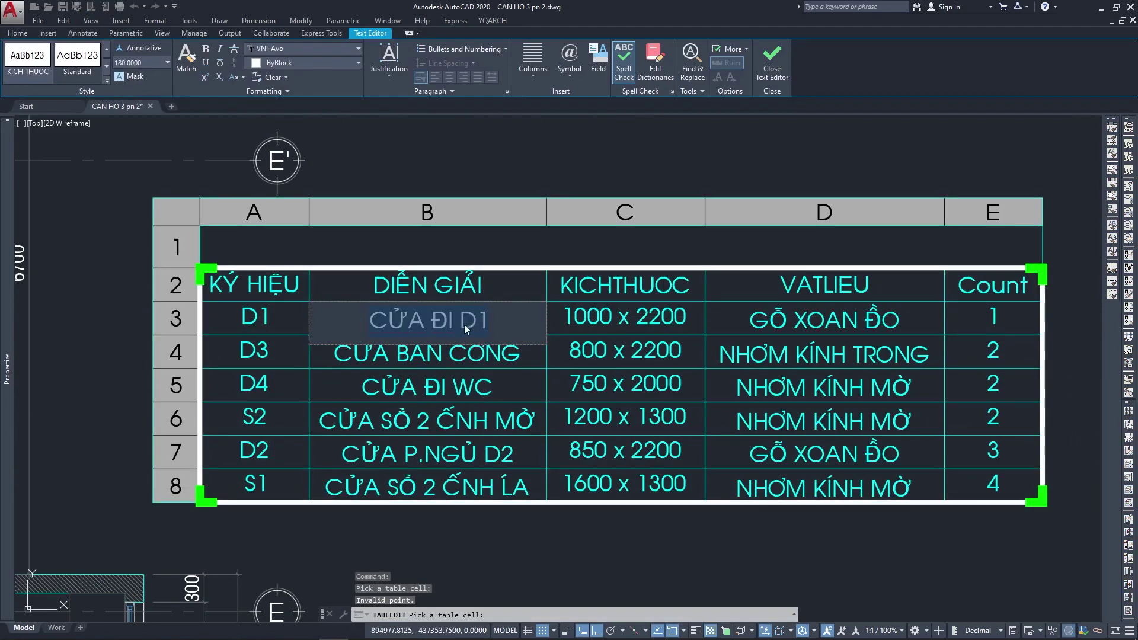
pyautogui.doubleClick(486, 320)
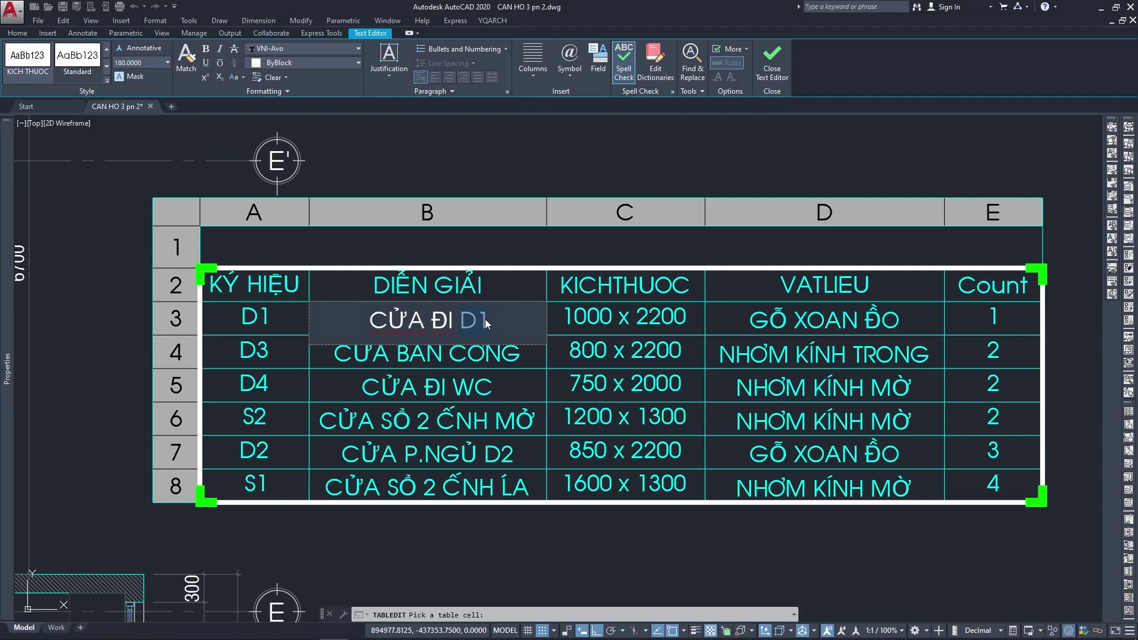
pyautogui.press('BackSpace')
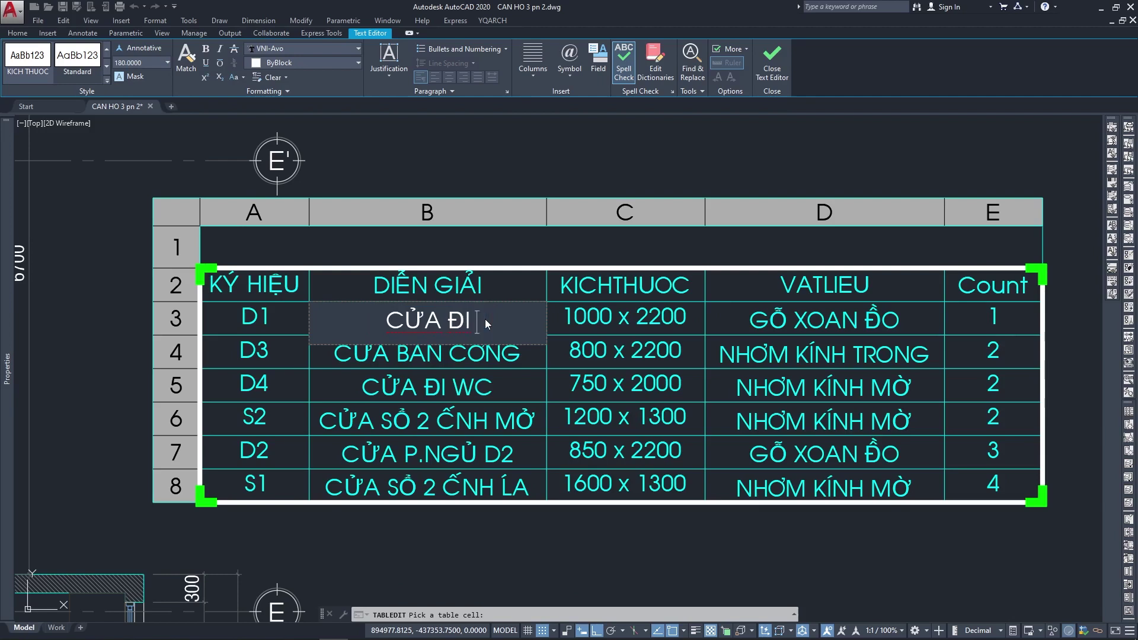
pyautogui.press('BackSpace')
pyautogui.press('BackSpace')
pyautogui.press('BackSpace')
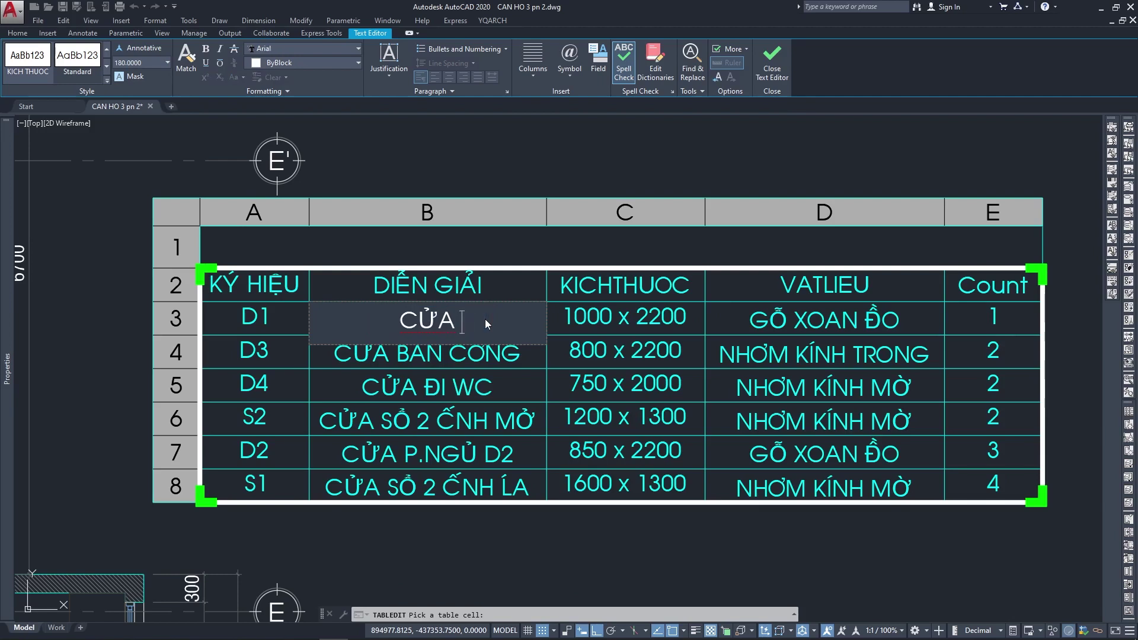
pyautogui.write('VAØO CA')
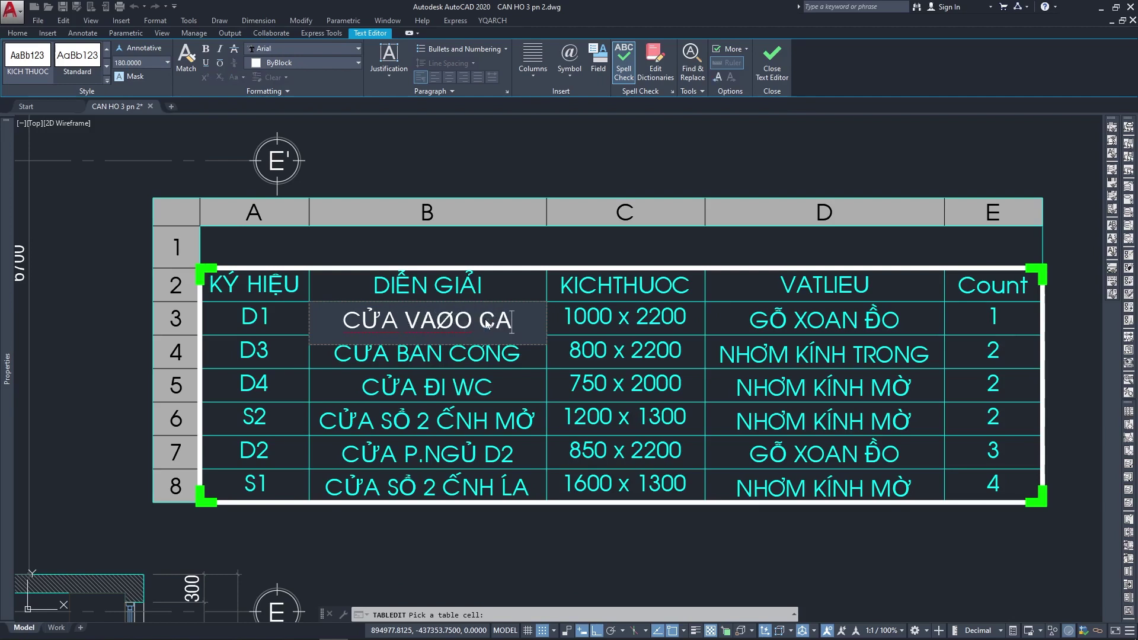
pyautogui.write('ÊN HOÄ')
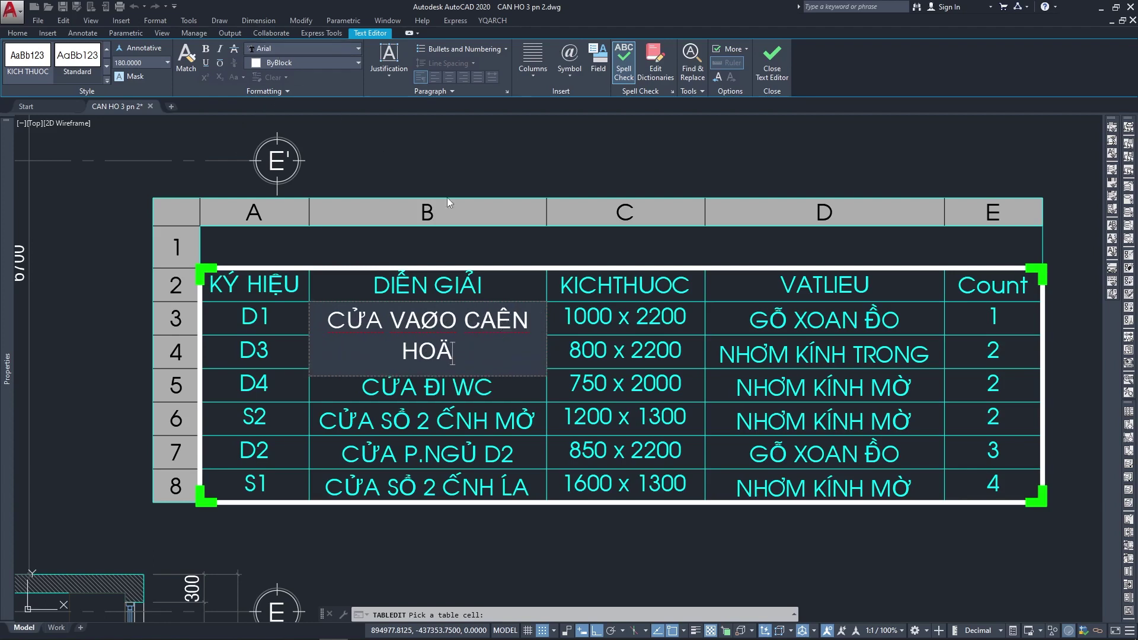
# Switch EVKey to Unicode and retype VÀO CĂN HỘ over the garbled text.
pyautogui.click(1008, 629)
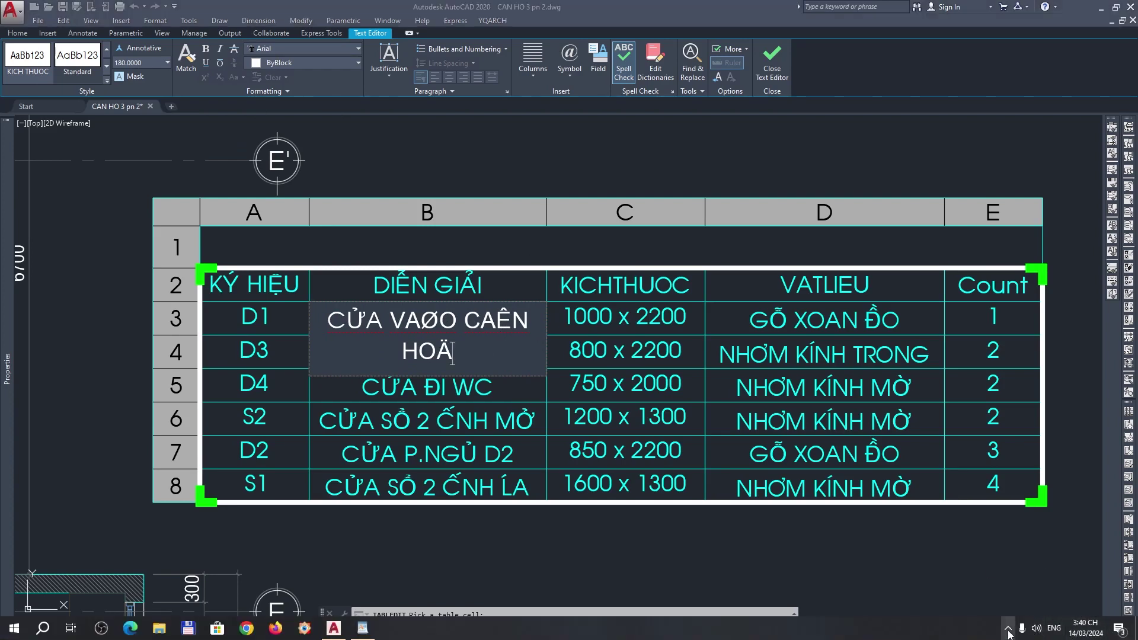
pyautogui.rightClick(1006, 585)
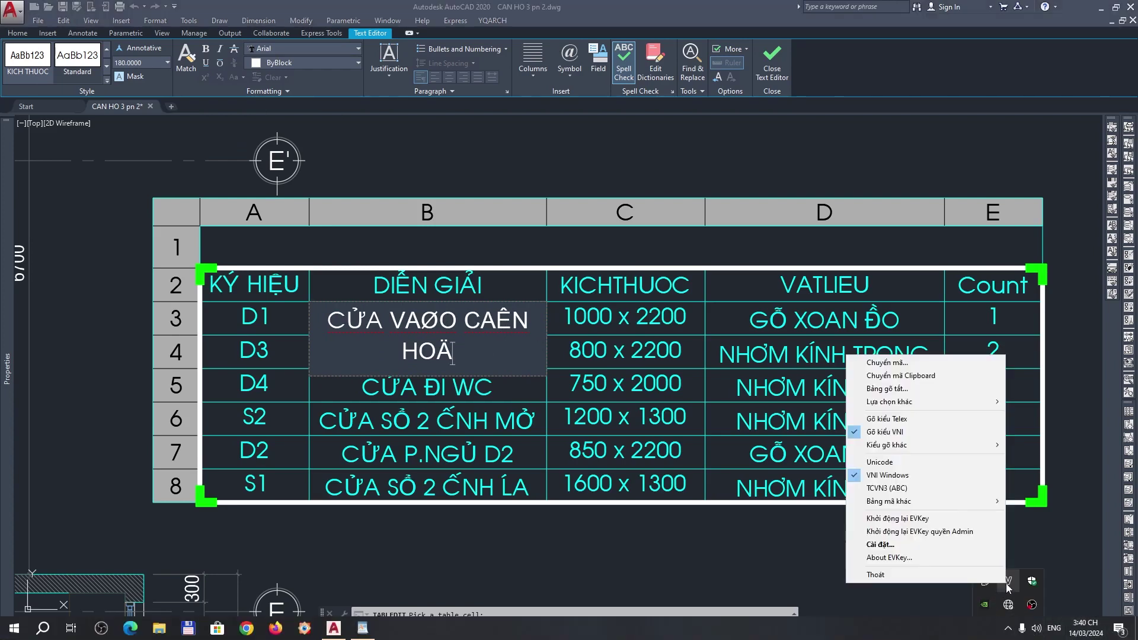
pyautogui.click(883, 469)
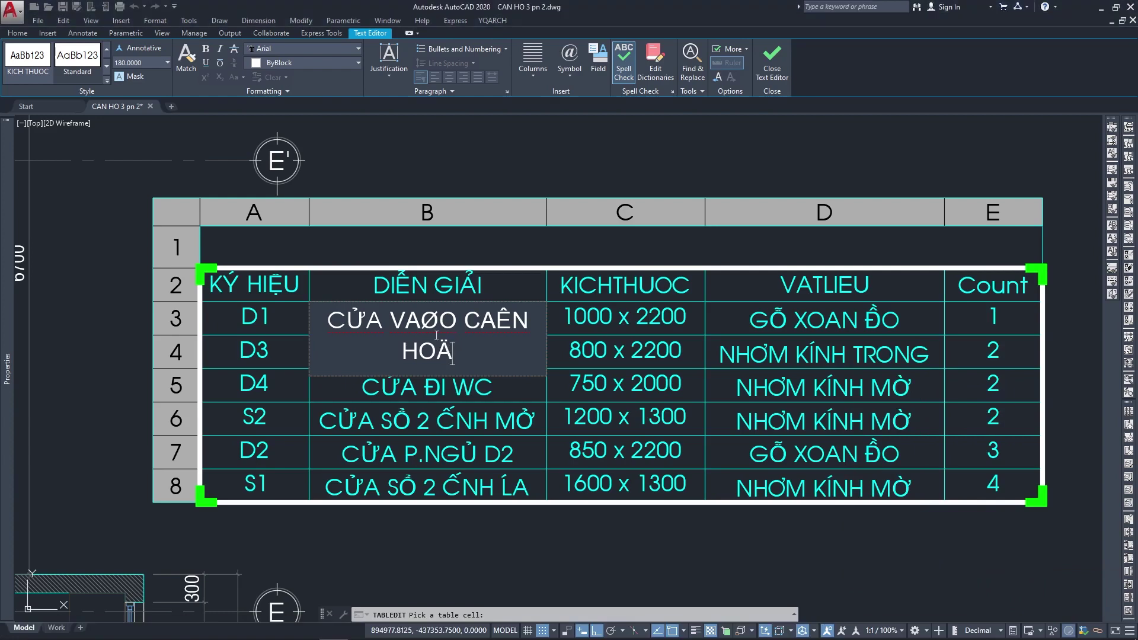
pyautogui.moveTo(390, 314); pyautogui.dragTo(457, 354)
pyautogui.write('V')
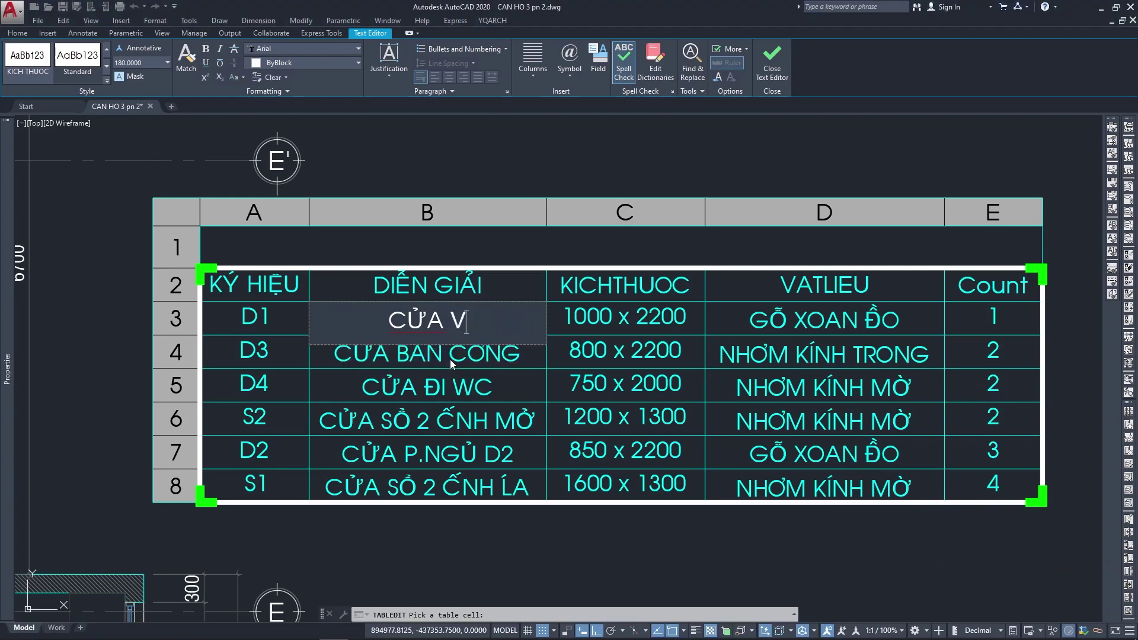
pyautogui.write('ÀO CĂN')
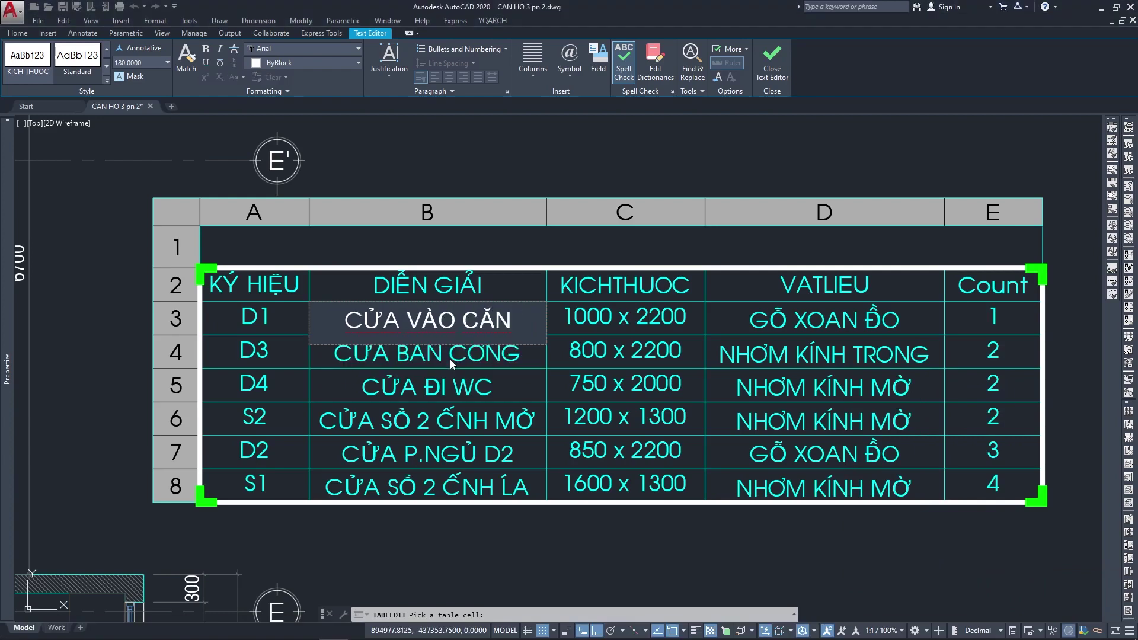
pyautogui.write(' HOj')
pyautogui.press('Escape')
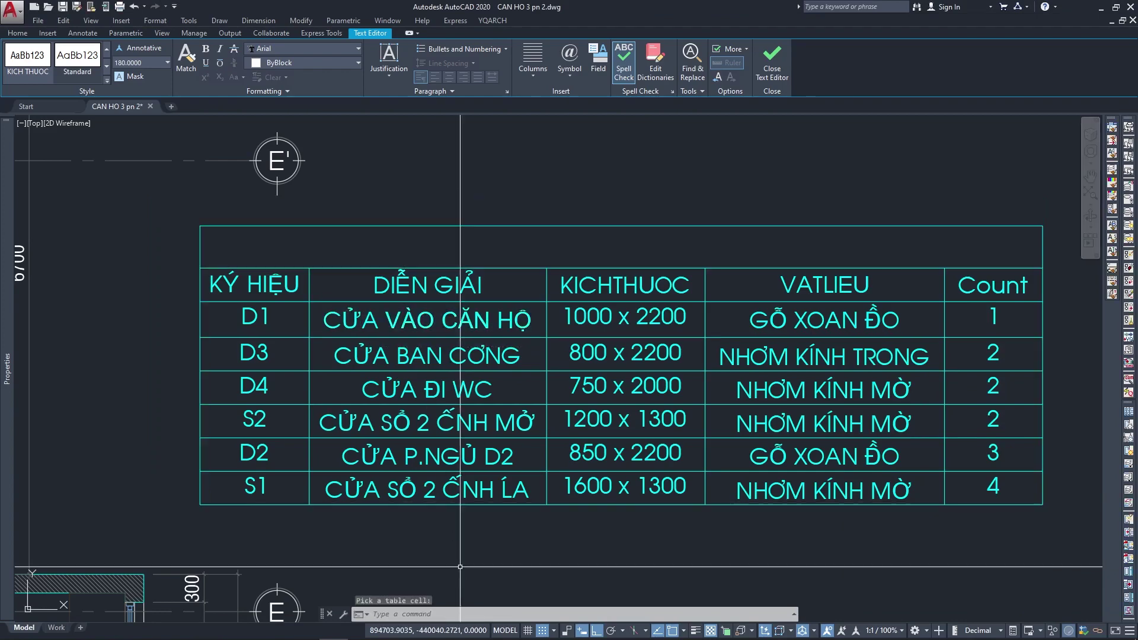
pyautogui.press('Escape')
# Open the D3 description cell, select the Ơ in CƠNG and change the EVKey encoding.
pyautogui.press('Return')
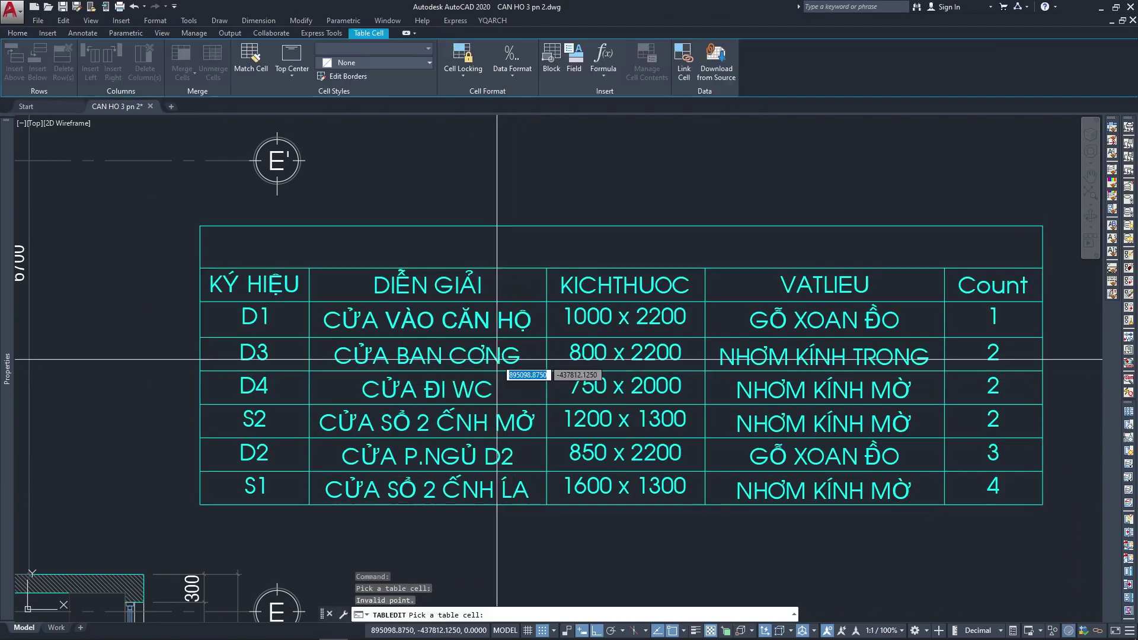
pyautogui.click(502, 363)
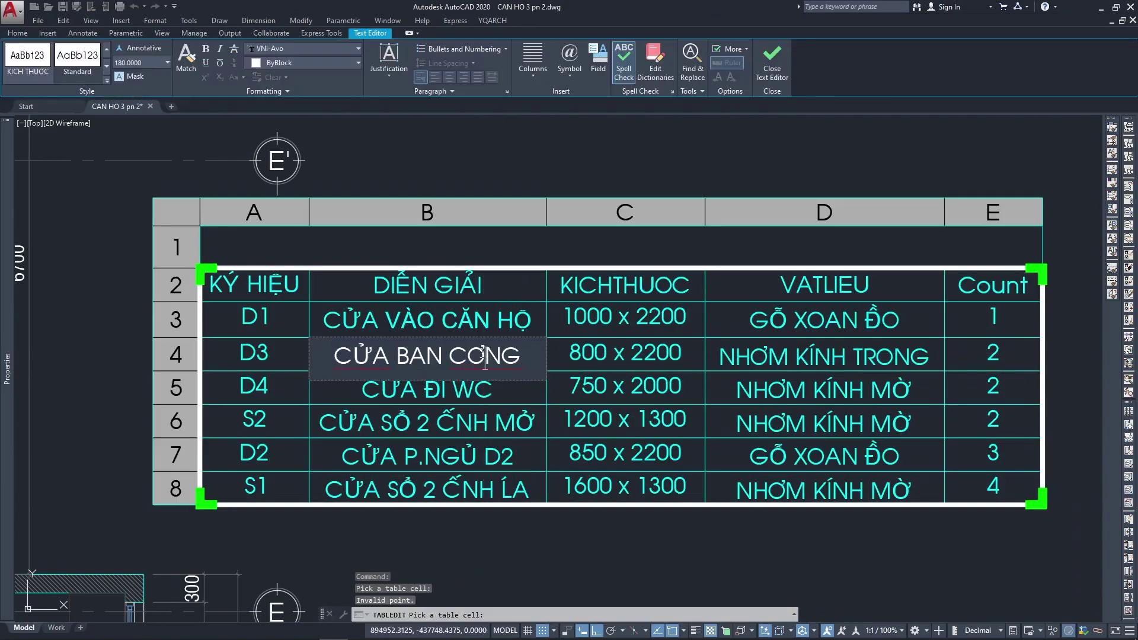
pyautogui.moveTo(485, 359); pyautogui.dragTo(474, 354)
pyautogui.click(472, 360)
pyautogui.write('Ơ')
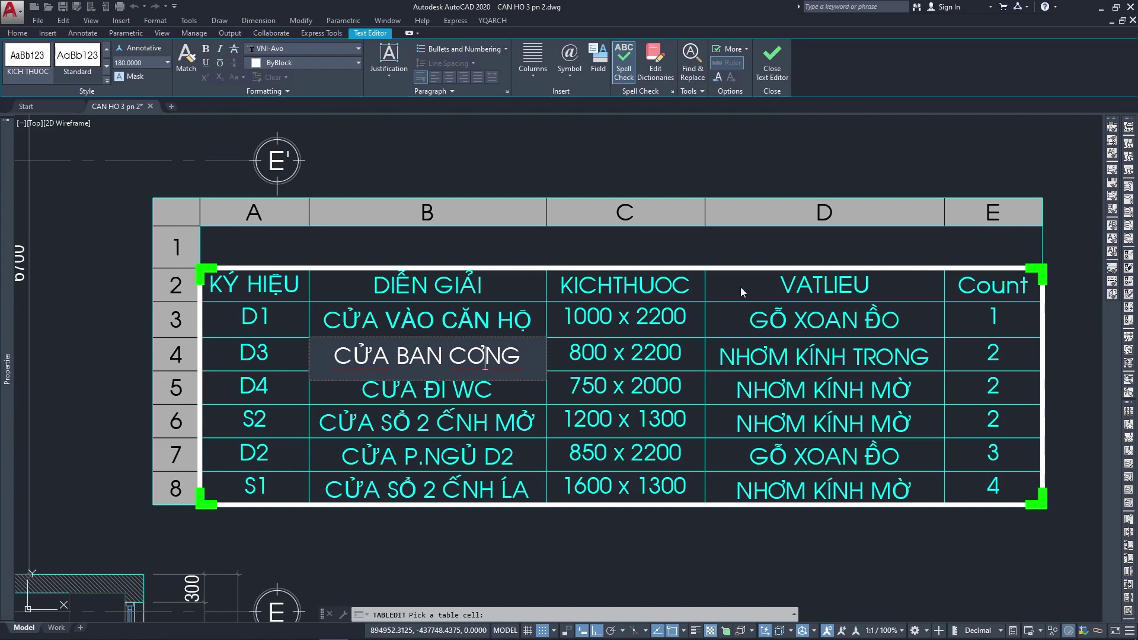
pyautogui.click(1008, 628)
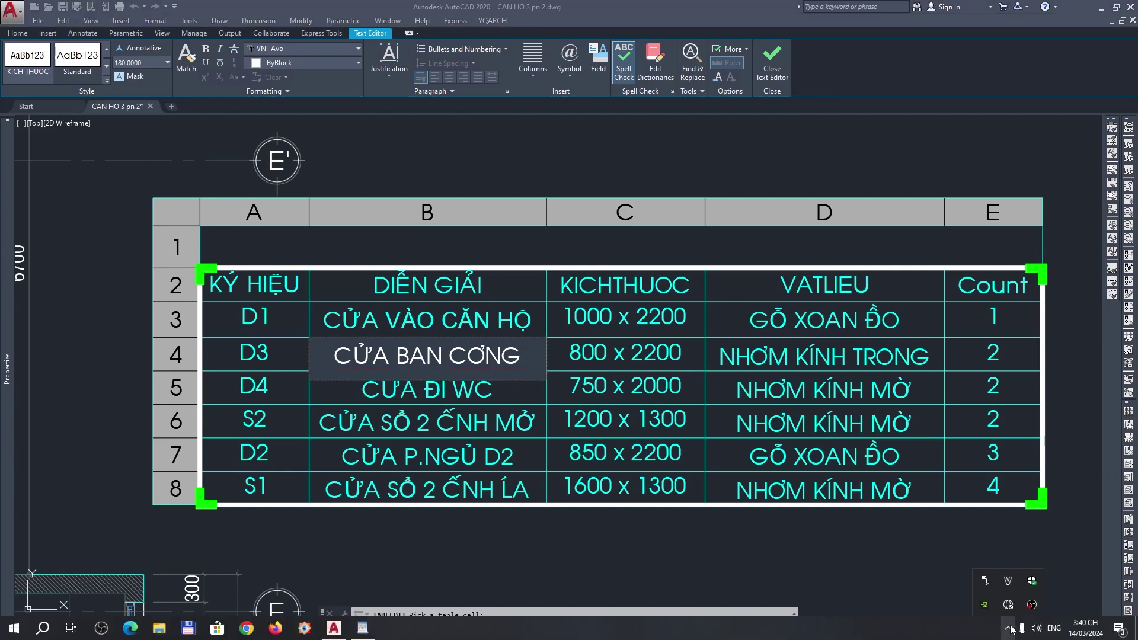
pyautogui.rightClick(1008, 582)
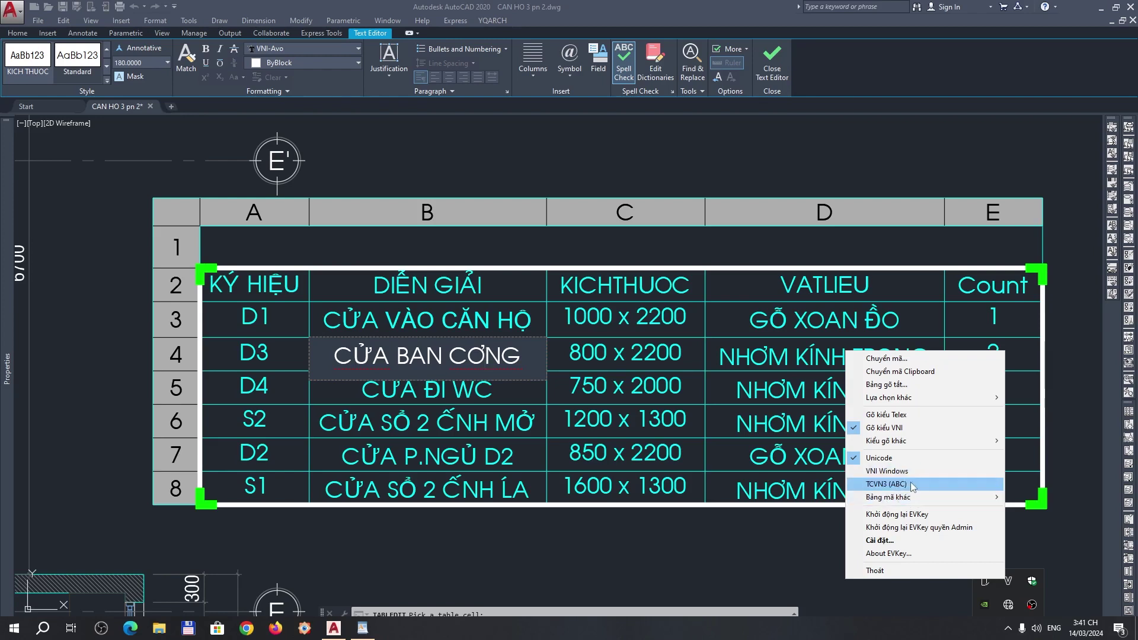
pyautogui.click(887, 471)
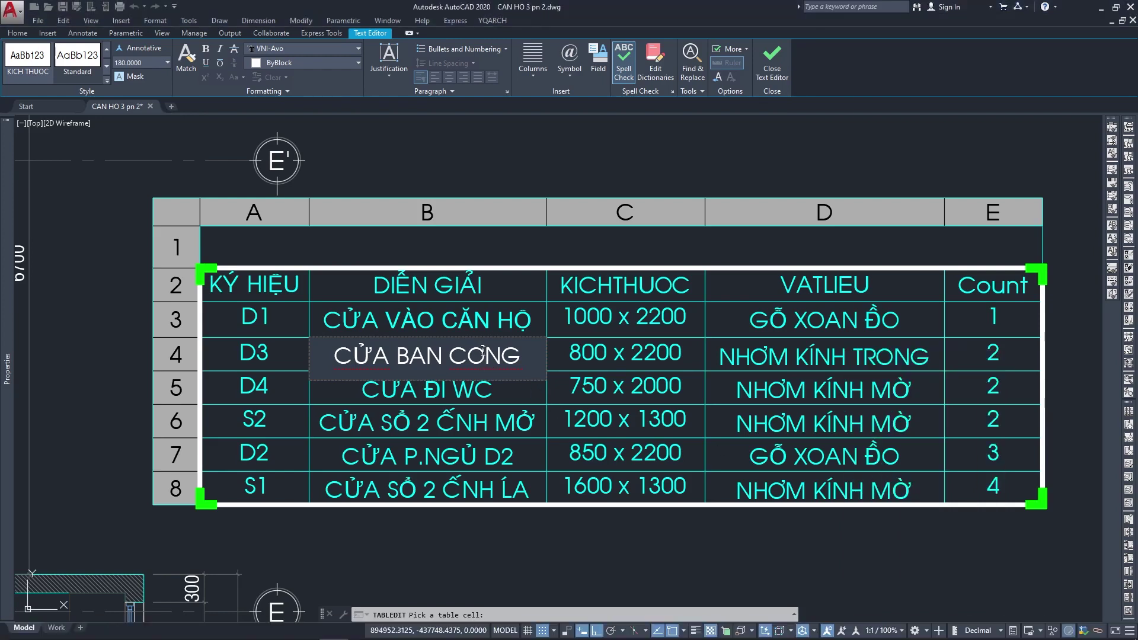
pyautogui.click(476, 355)
# Replace the selected Ơ with Ô so D3 reads CỬA BAN CÔNG.
pyautogui.write('Ô')
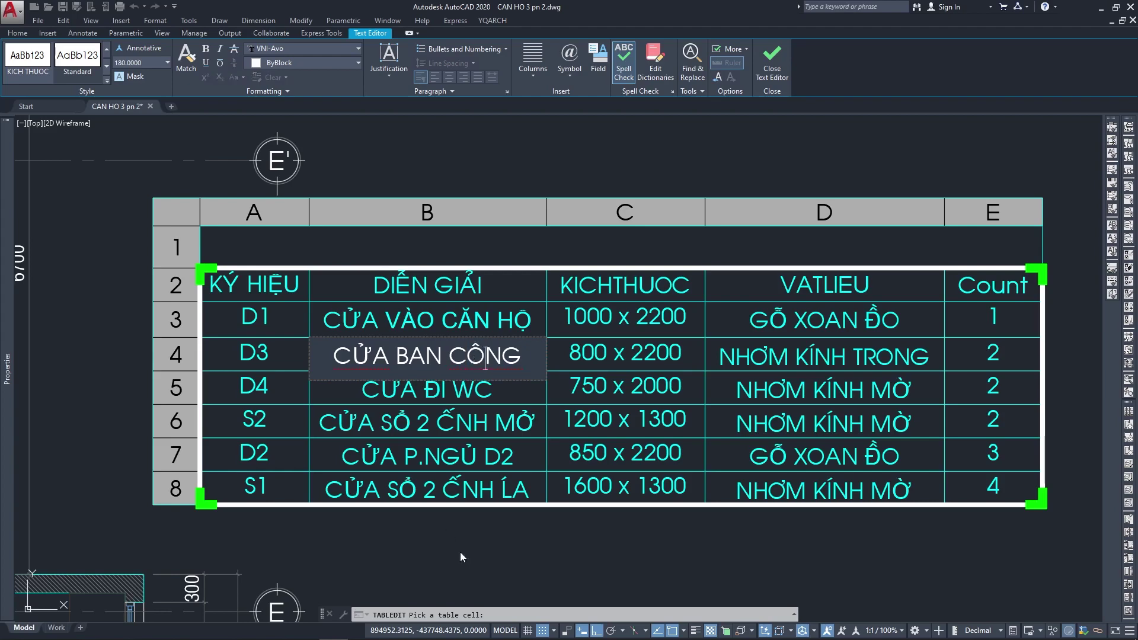
pyautogui.press('Escape')
# Fix CỐNH to CÁNH in the S2 description cell, giving CỬA SỔ 2 CÁNH MỞ.
pyautogui.click(483, 473)
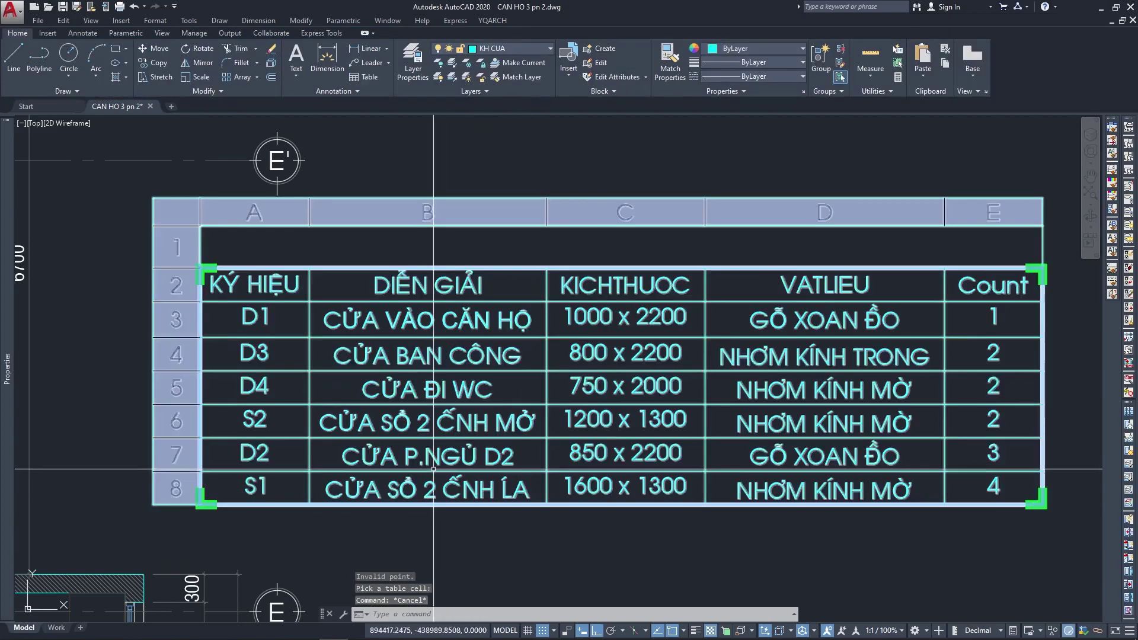
pyautogui.scroll(2, 422, 449)
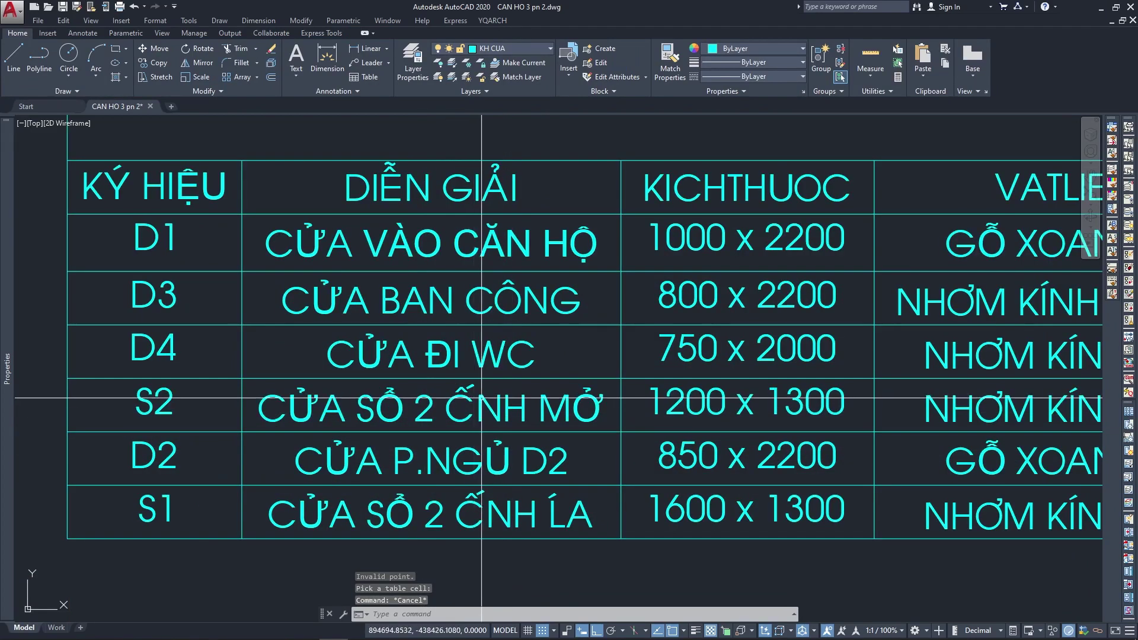
pyautogui.click(486, 408)
pyautogui.press('Escape')
pyautogui.doubleClick(481, 399)
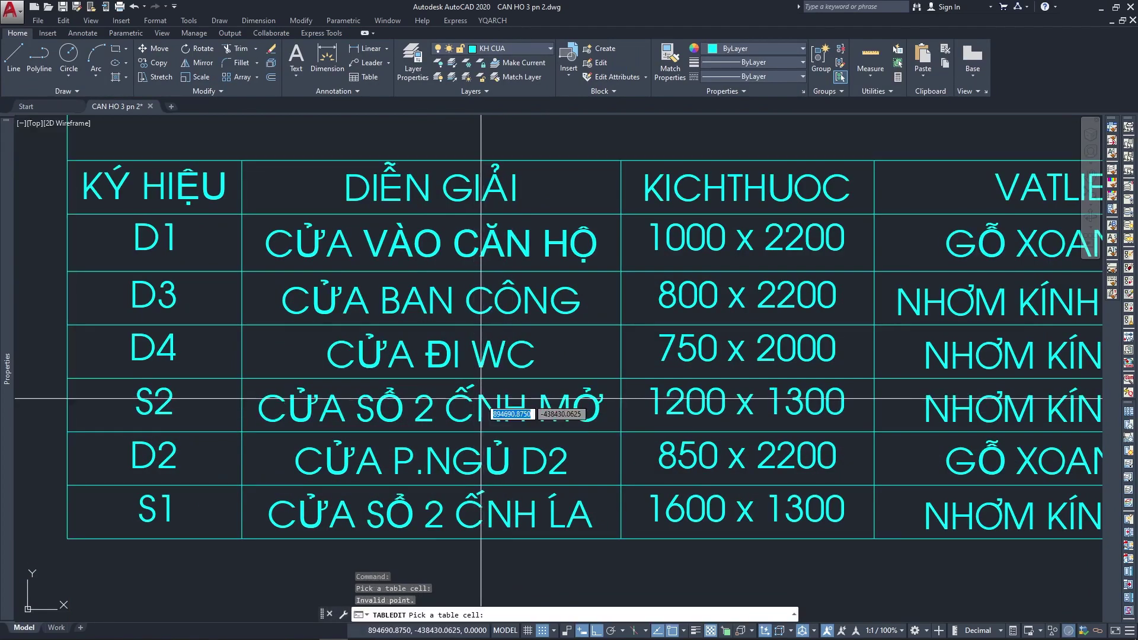
pyautogui.moveTo(476, 398); pyautogui.dragTo(457, 405)
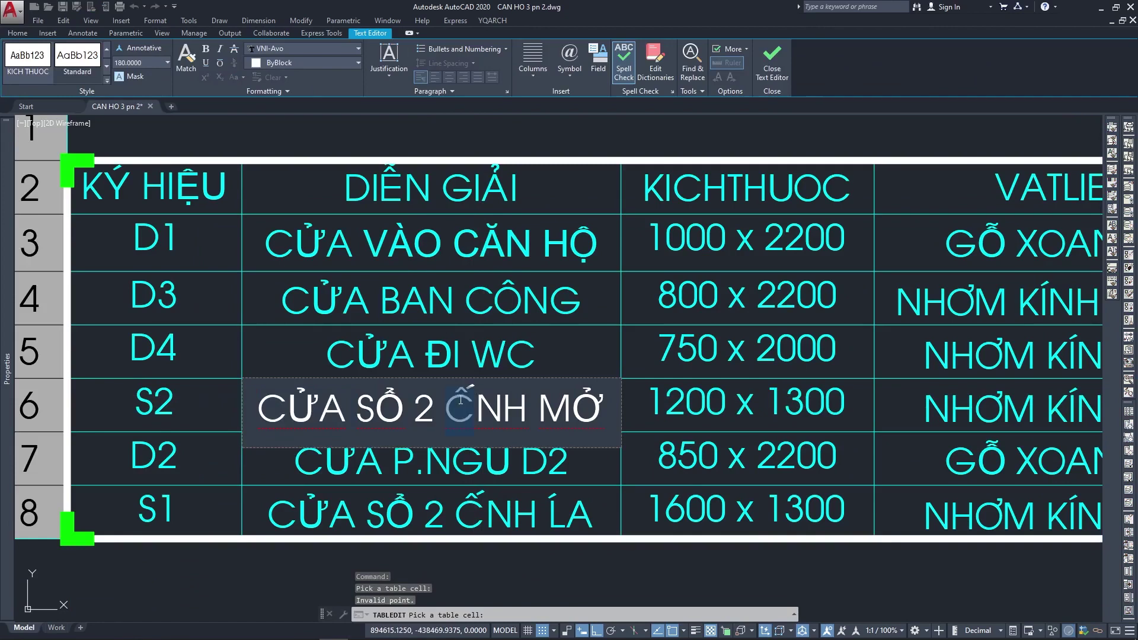
pyautogui.write('C')
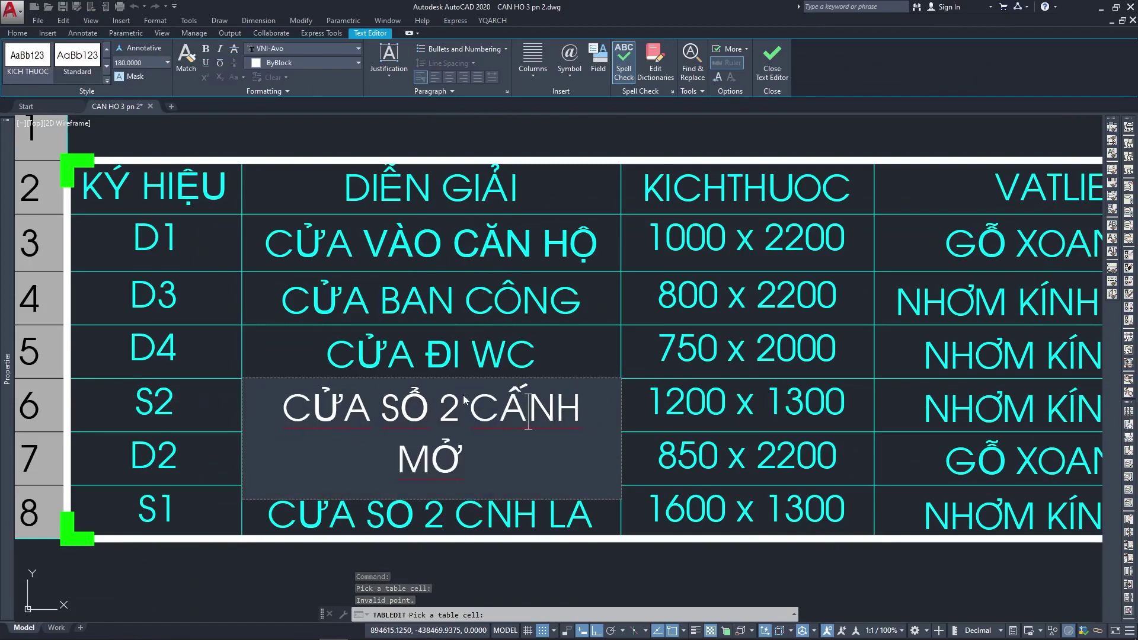
pyautogui.press('BackSpace')
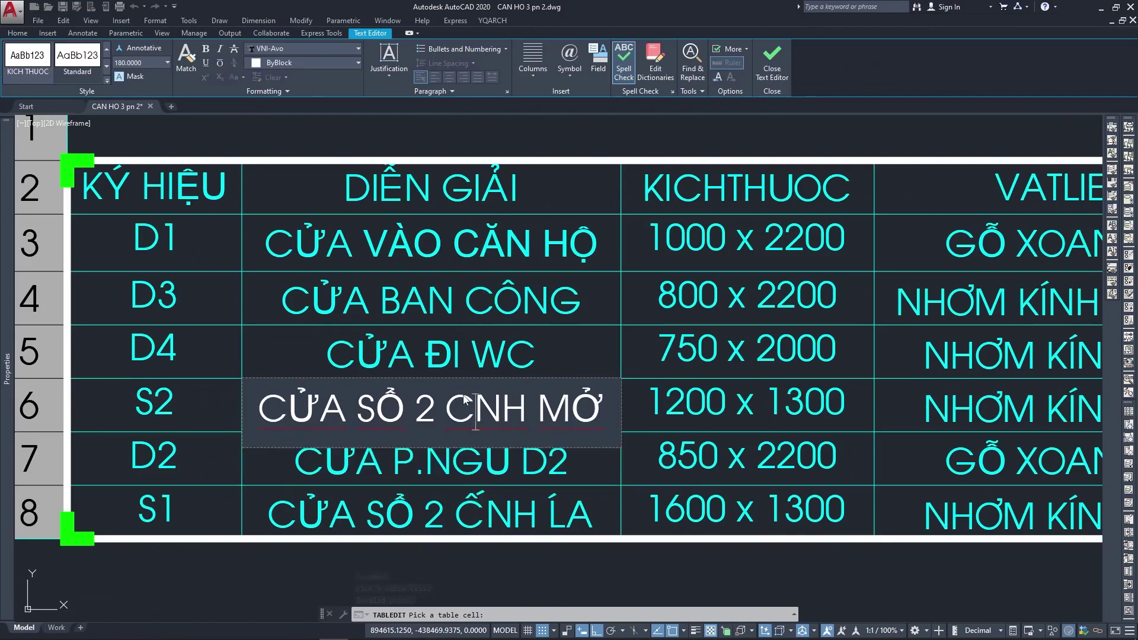
pyautogui.write('Á')
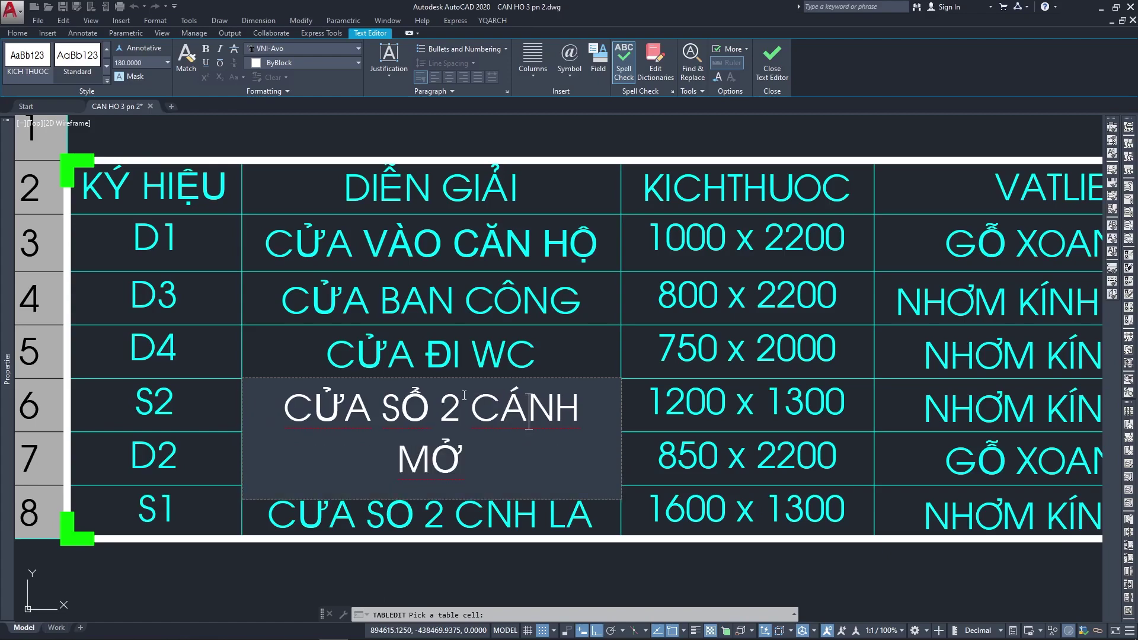
pyautogui.press('Escape')
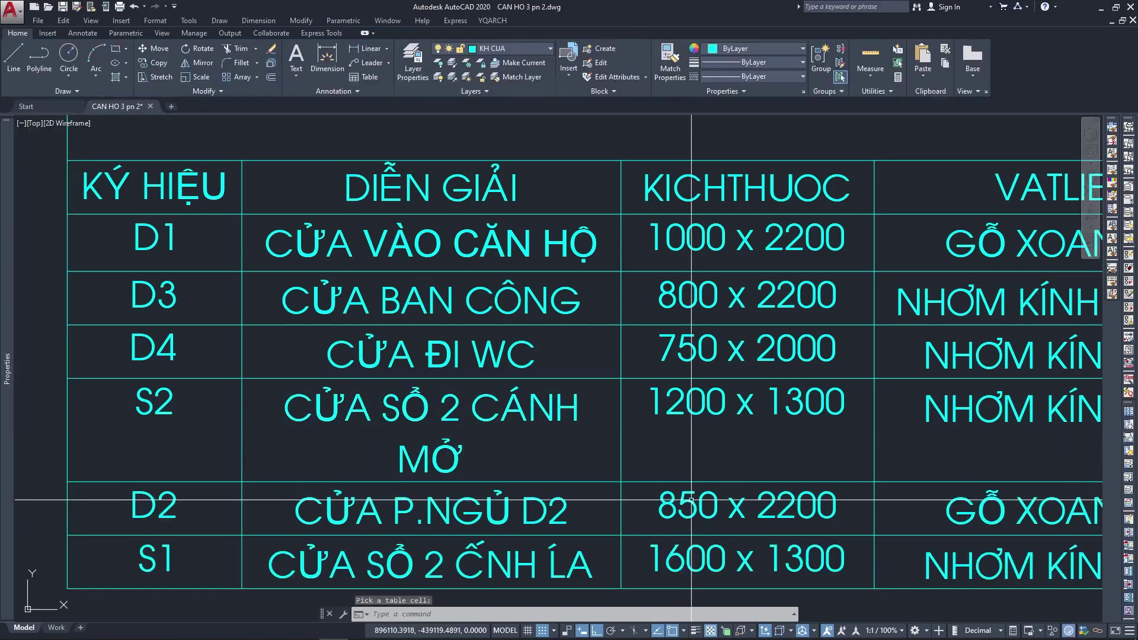
pyautogui.scroll(-3, 599, 365)
pyautogui.scroll(-2, 599, 366)
pyautogui.scroll(2, 599, 366)
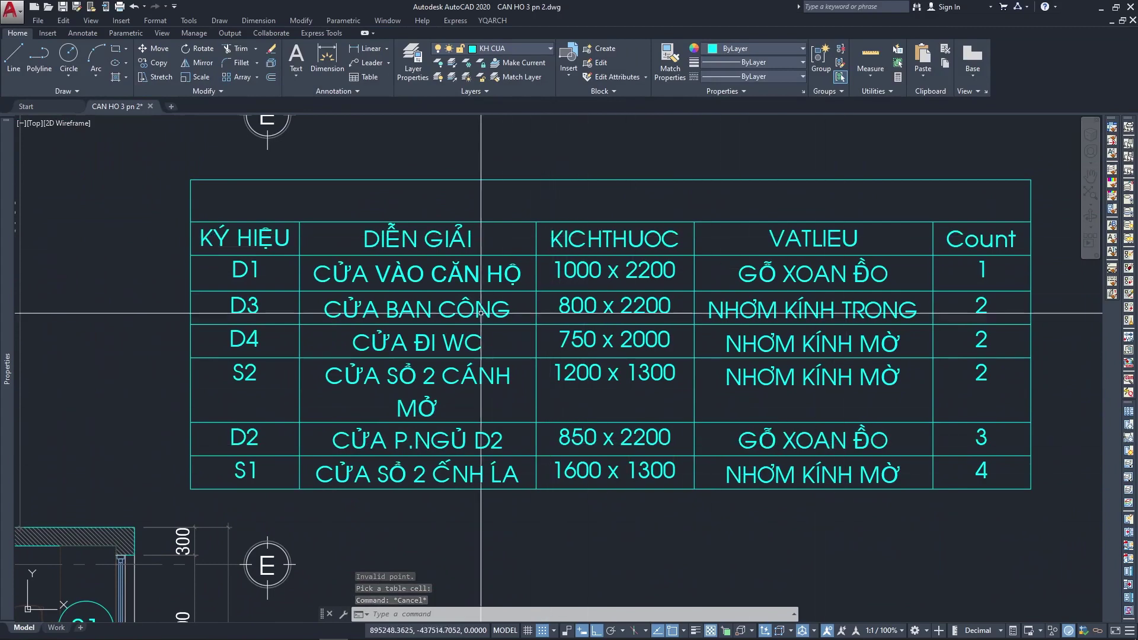
# Move the B/C and C/D column borders right to widen columns B and C.
pyautogui.click(532, 237)
pyautogui.click(532, 237)
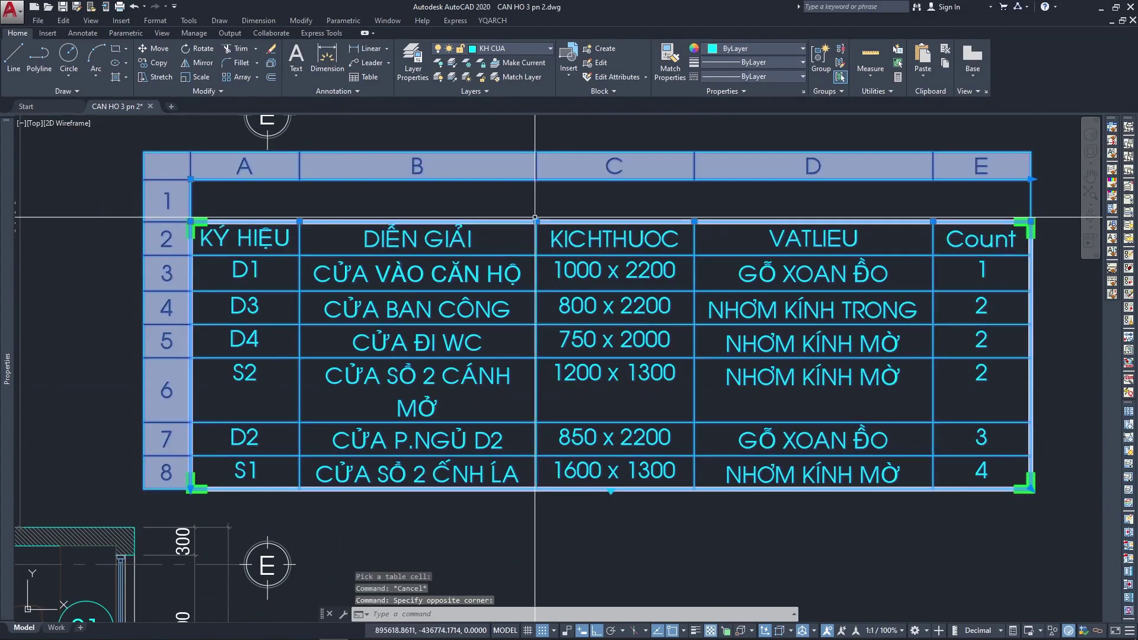
pyautogui.click(537, 221)
pyautogui.click(572, 221)
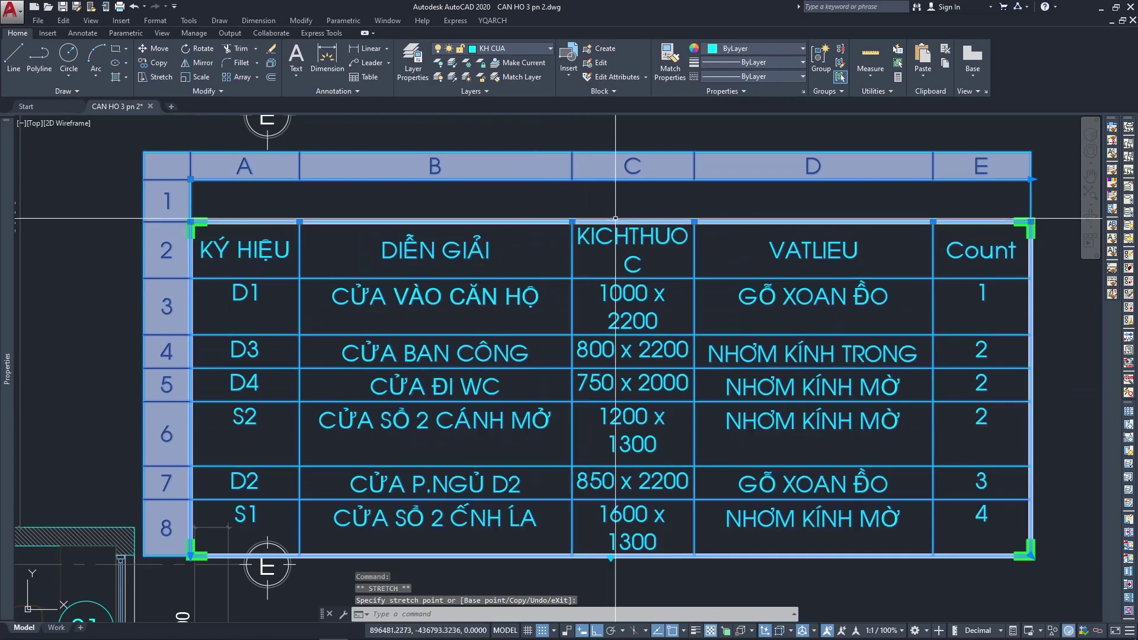
pyautogui.click(694, 221)
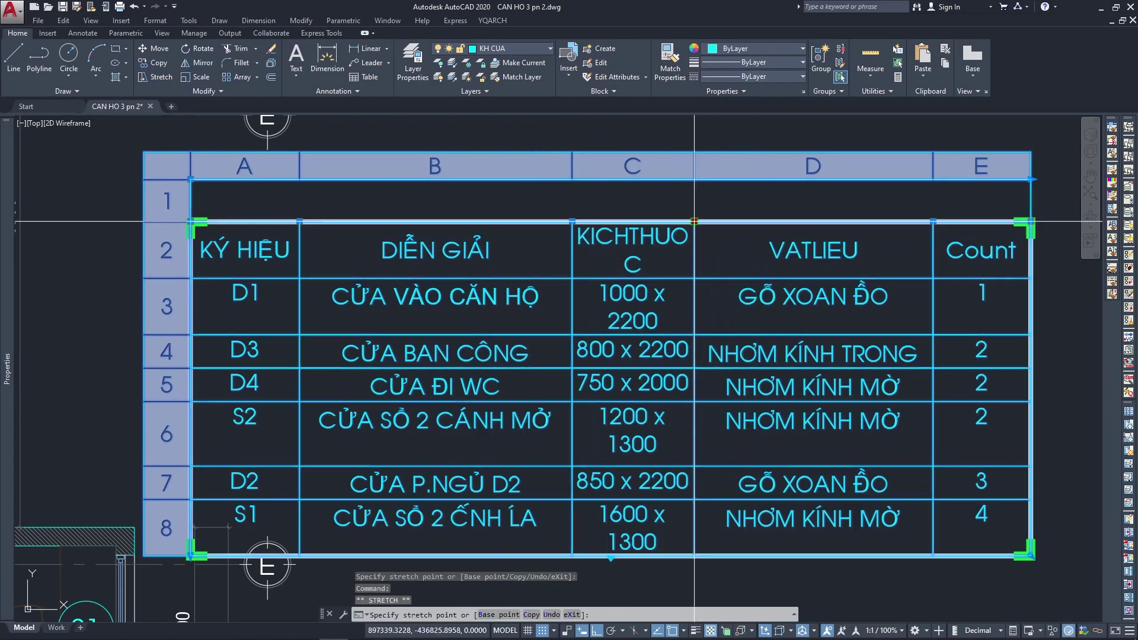
pyautogui.click(729, 224)
pyautogui.moveTo(1030, 179); pyautogui.dragTo(780, 157, button='middle')
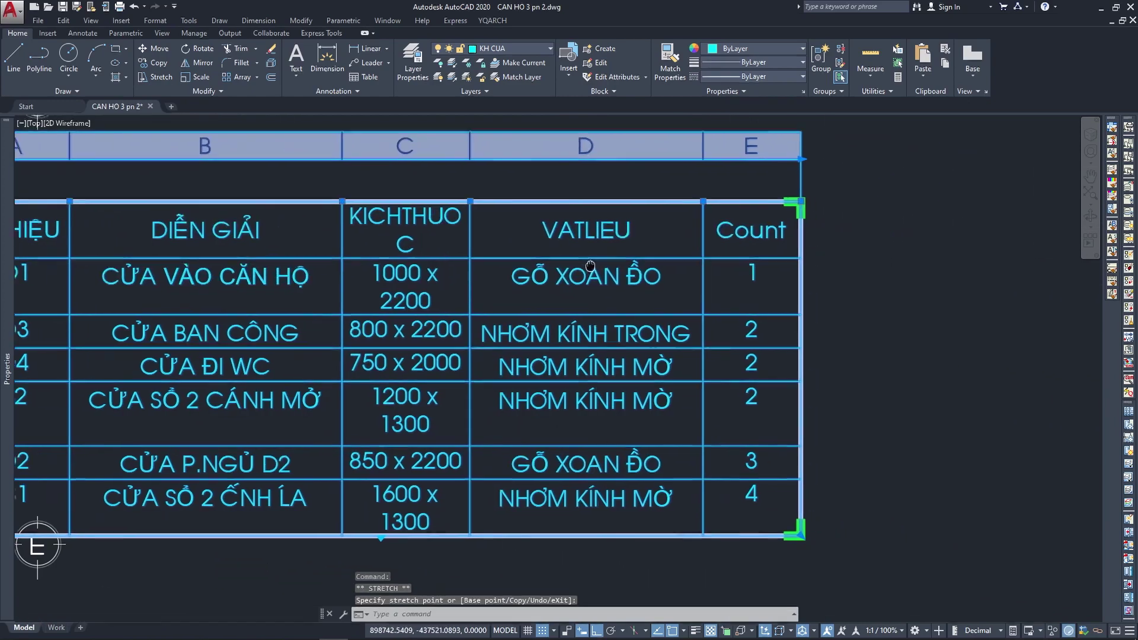
pyautogui.click(861, 158)
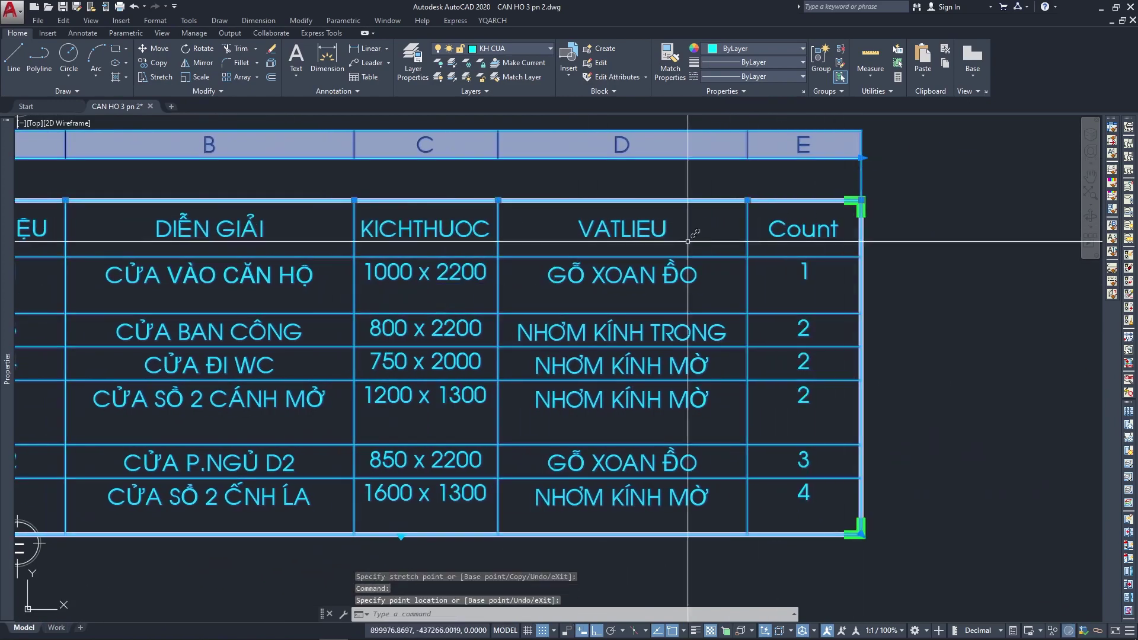
pyautogui.moveTo(681, 493); pyautogui.dragTo(853, 487, button='middle')
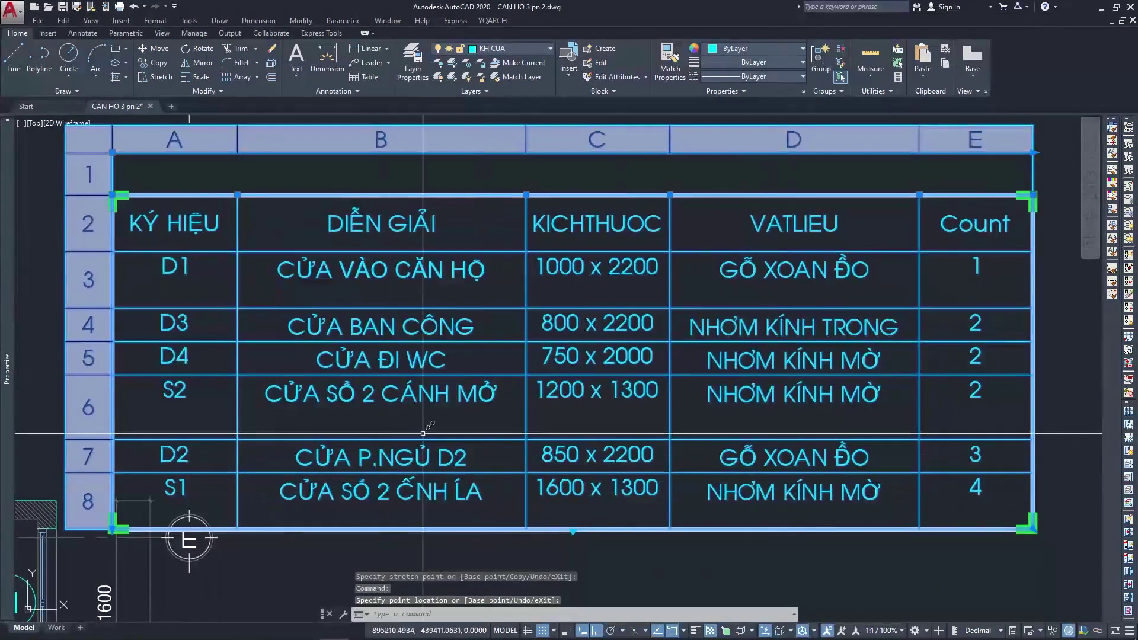
# Edit cells B6 and B7, then undo the accidental deletion of B7's text.
pyautogui.click(281, 419)
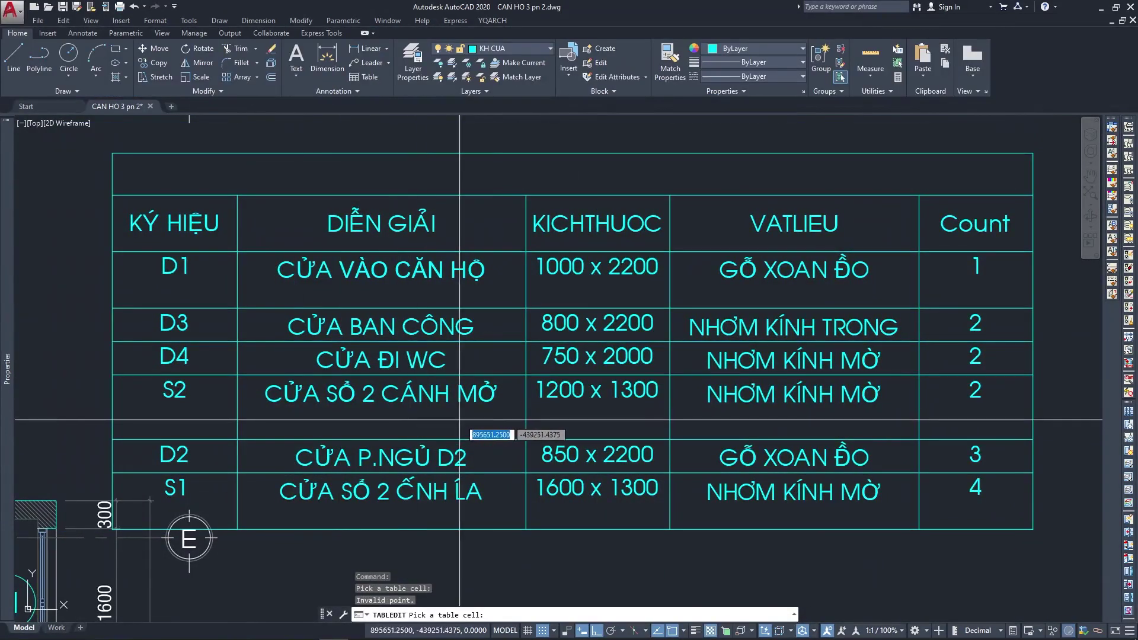
pyautogui.doubleClick(508, 398)
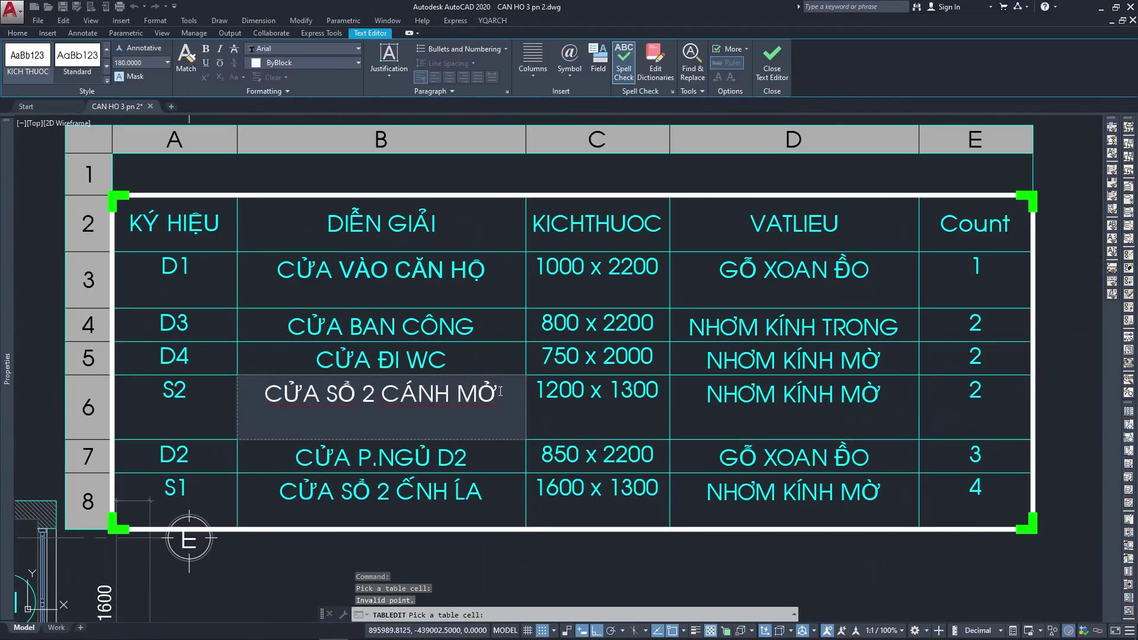
pyautogui.press('Down')
pyautogui.press('Delete')
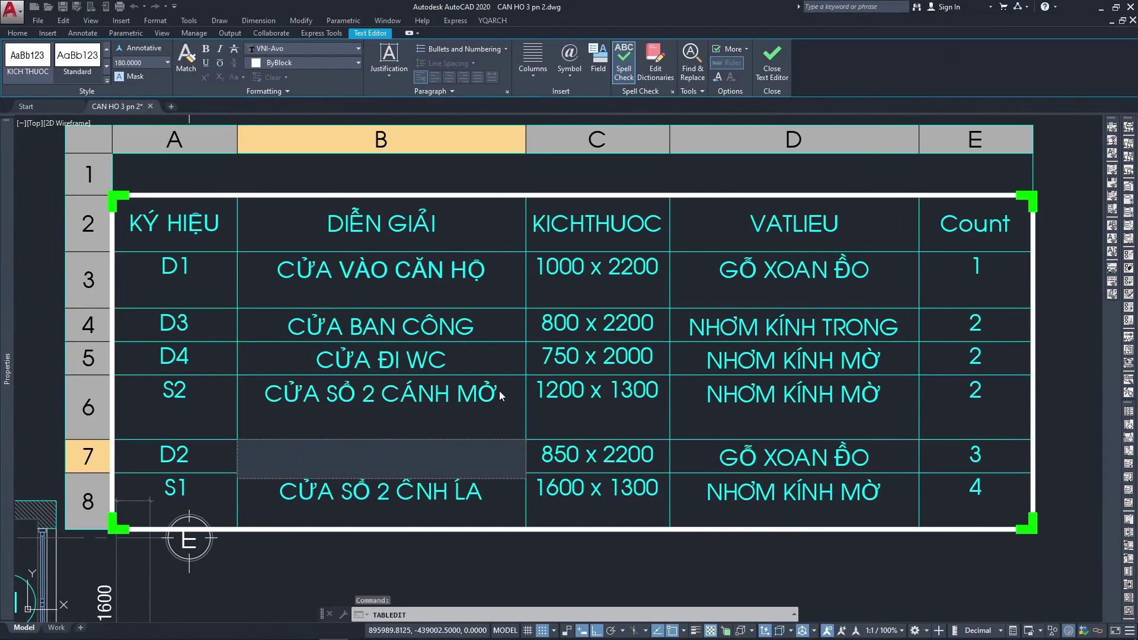
pyautogui.press('Escape')
pyautogui.hotkey('ctrl', 'z')
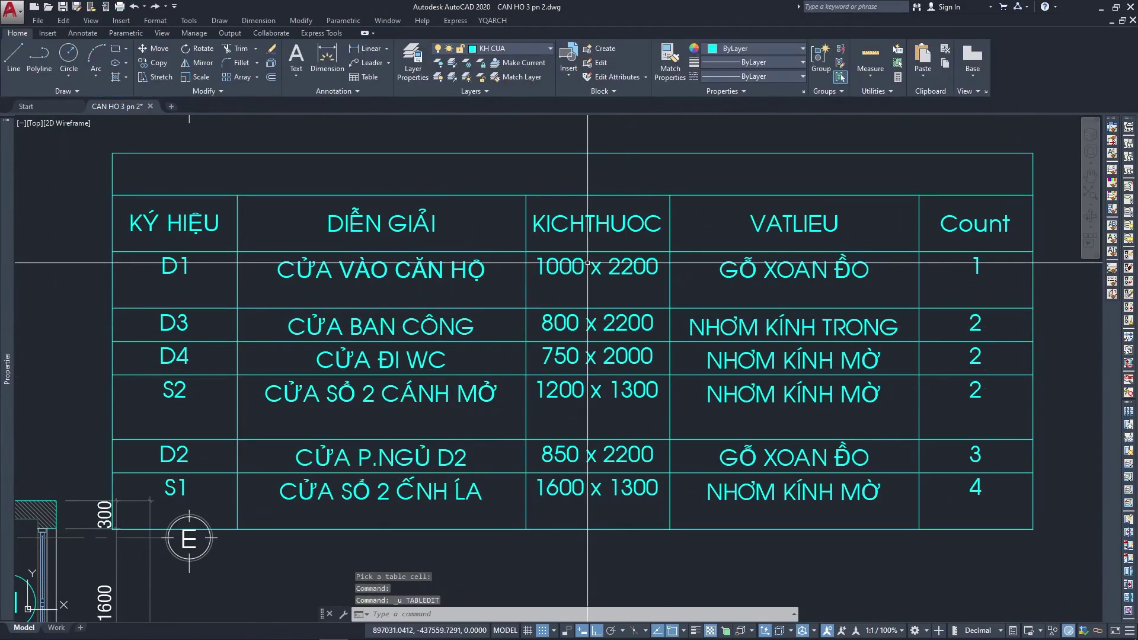
# Retype the KICHTHUOC header as KÍCH THƯỚC split over two lines.
pyautogui.click(580, 221)
pyautogui.doubleClick(580, 222)
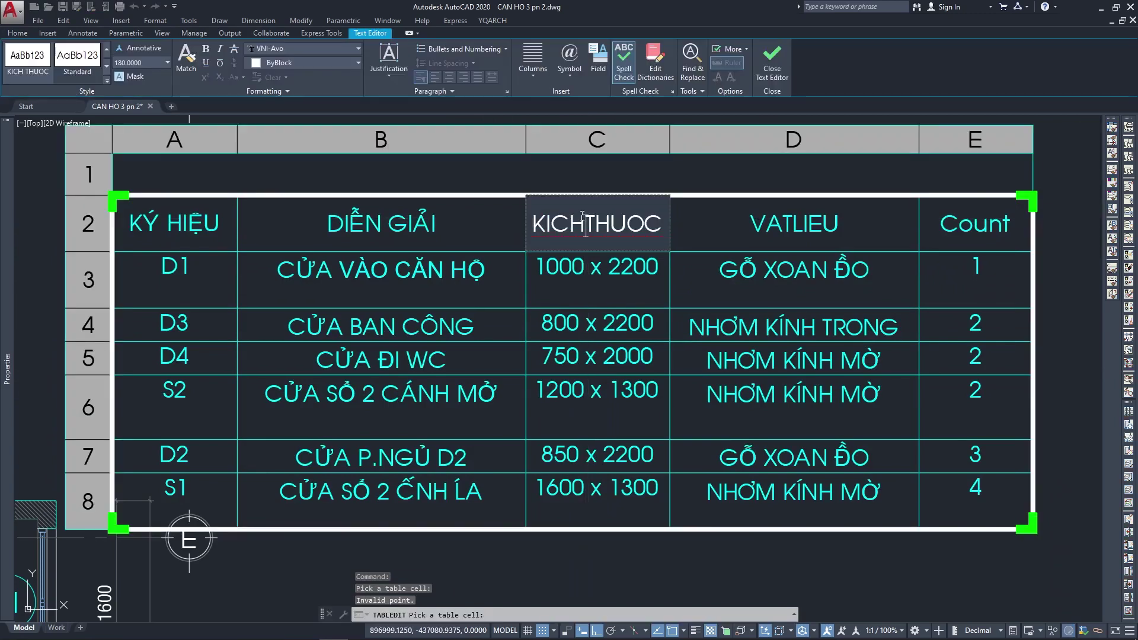
pyautogui.press('Return')
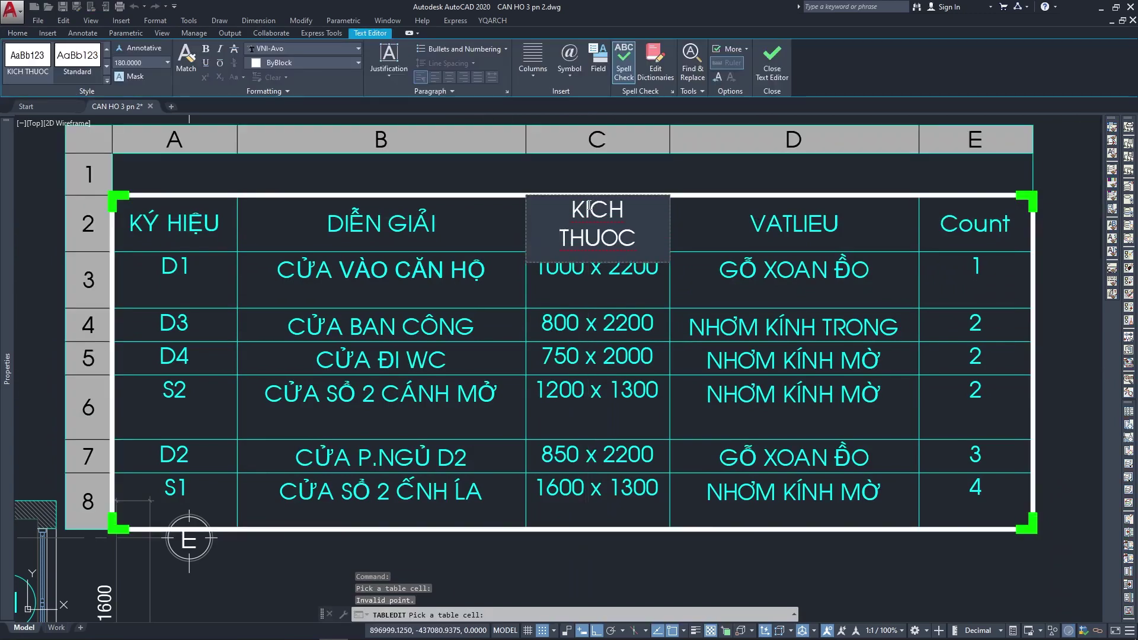
pyautogui.press('BackSpace')
pyautogui.press('Return')
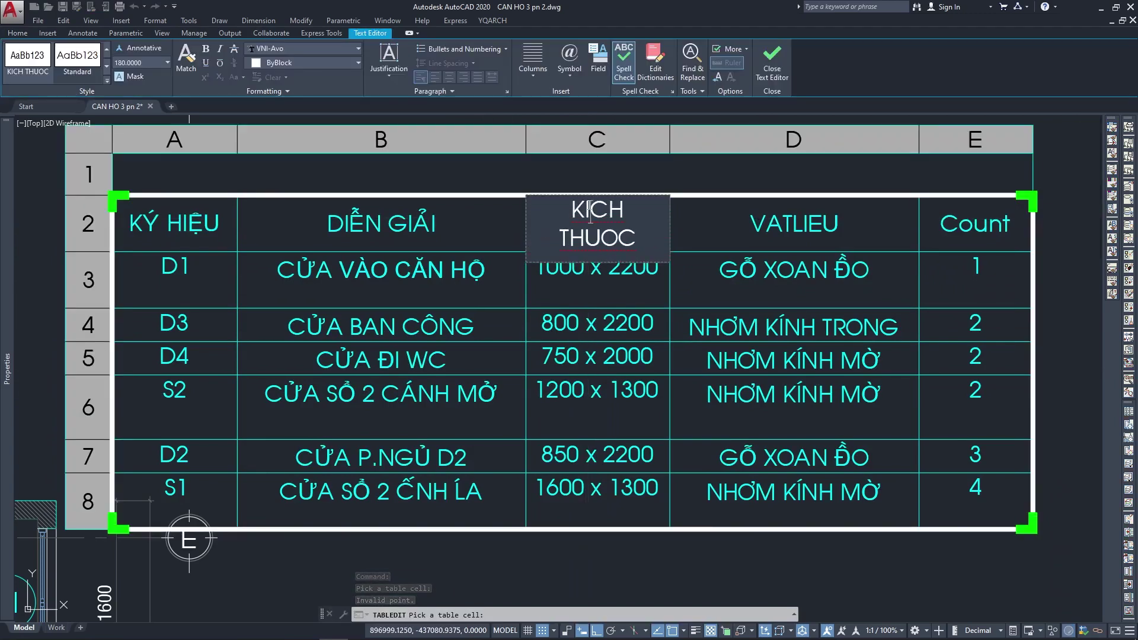
pyautogui.press('BackSpace')
pyautogui.write('THỰC')
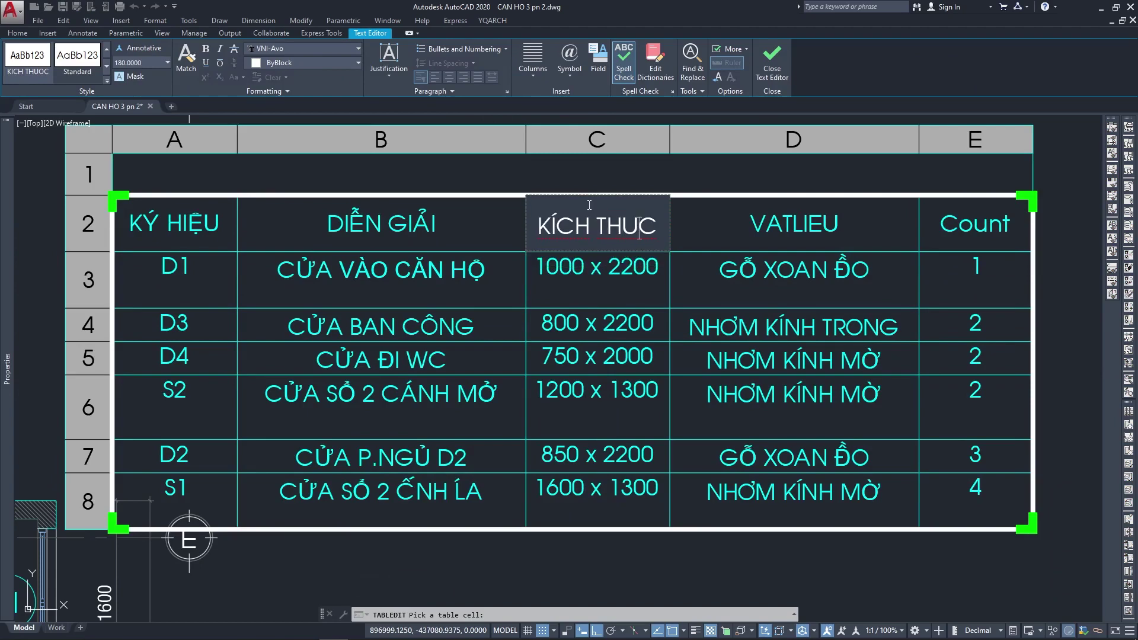
pyautogui.press('BackSpace')
pyautogui.write('ƯỚ')
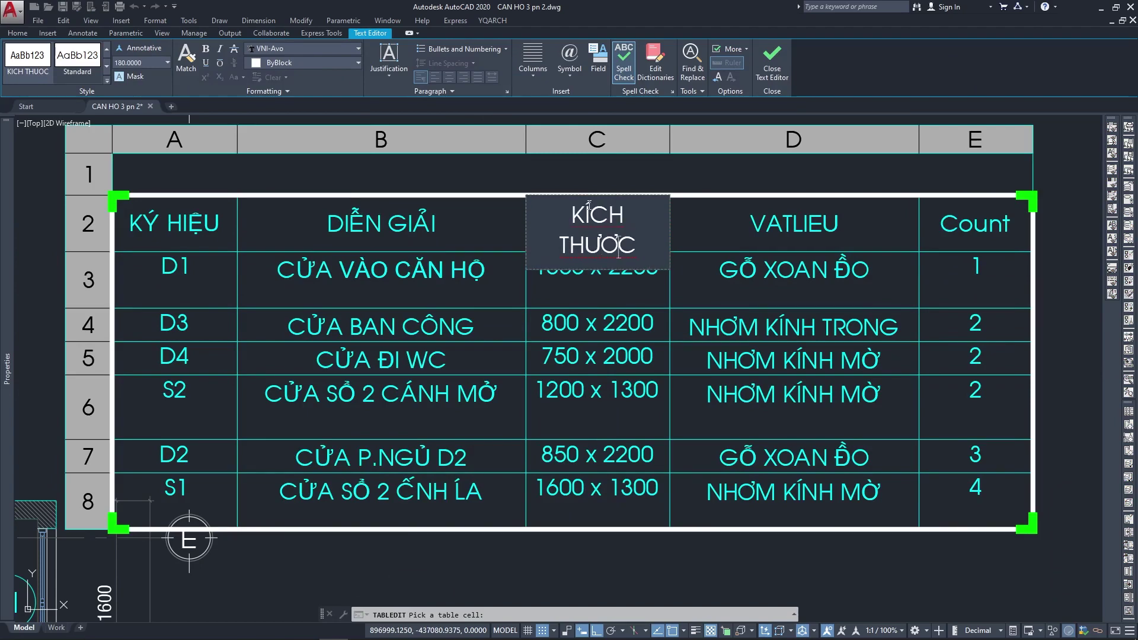
pyautogui.click(742, 278)
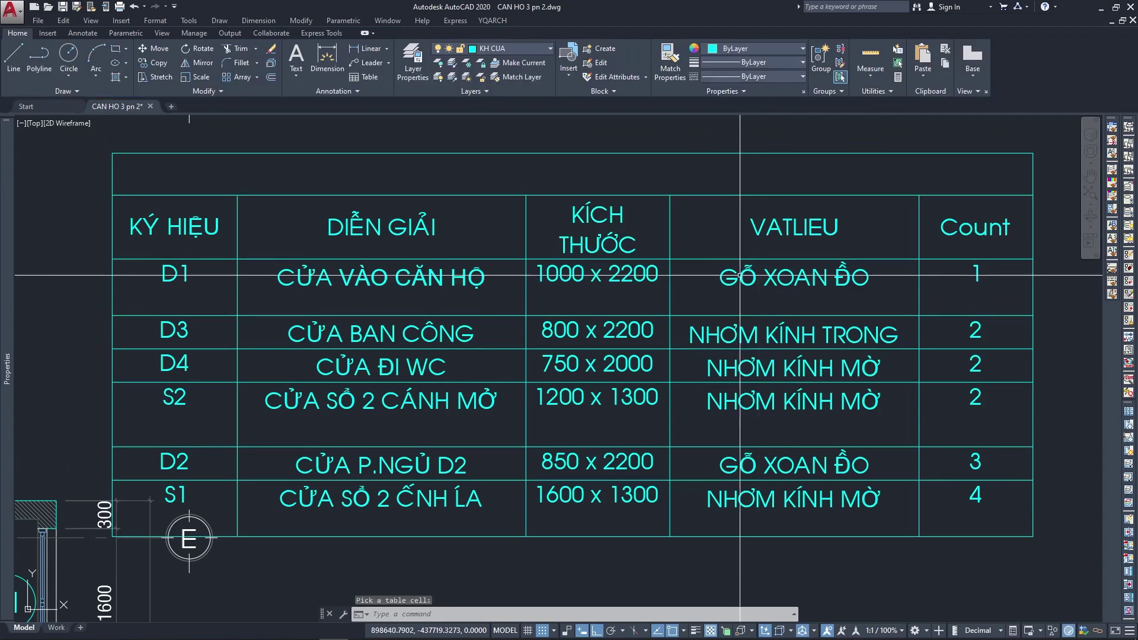
# Correct the VATLIEU header to VẬT LIỆU.
pyautogui.click(781, 230)
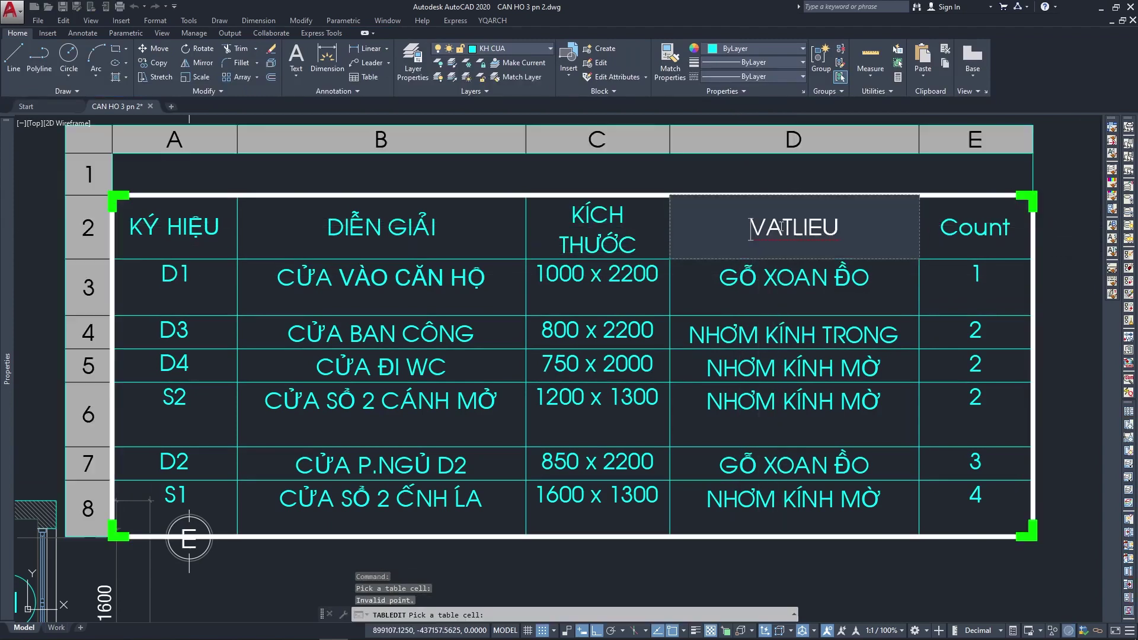
pyautogui.press('BackSpace')
pyautogui.write('a')
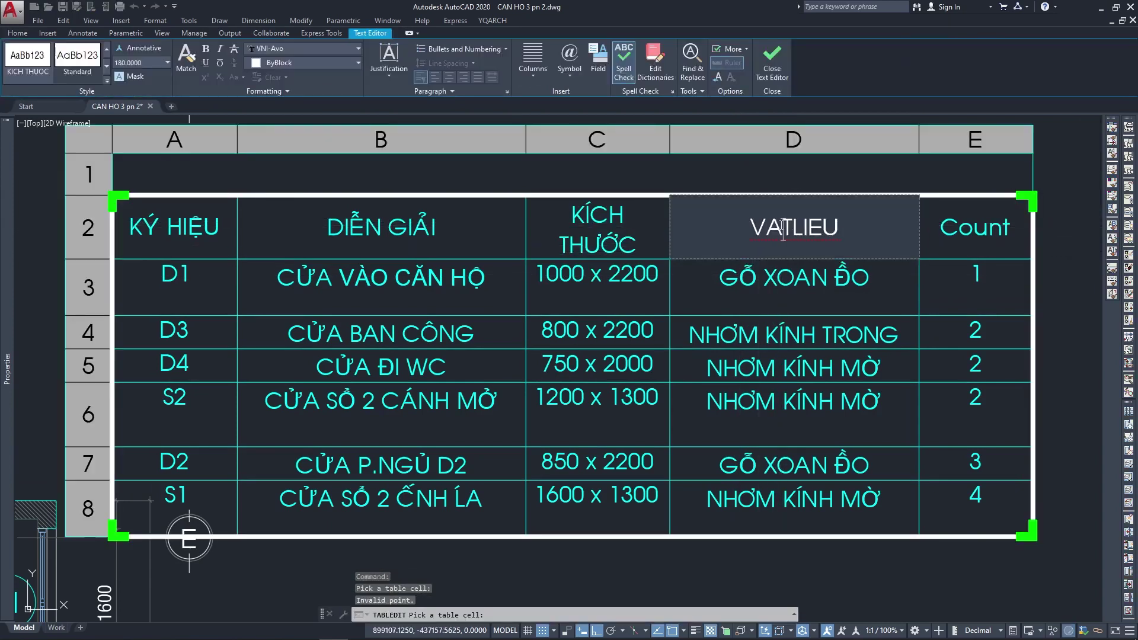
pyautogui.write('aj')
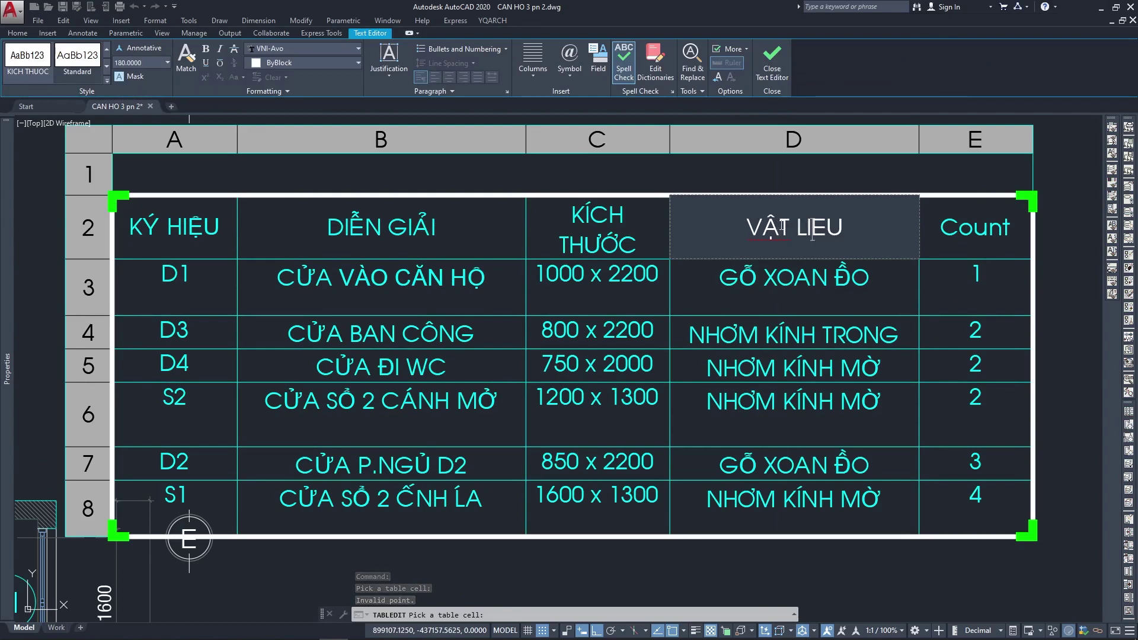
pyautogui.click(820, 236)
pyautogui.press('BackSpace')
pyautogui.write('ee')
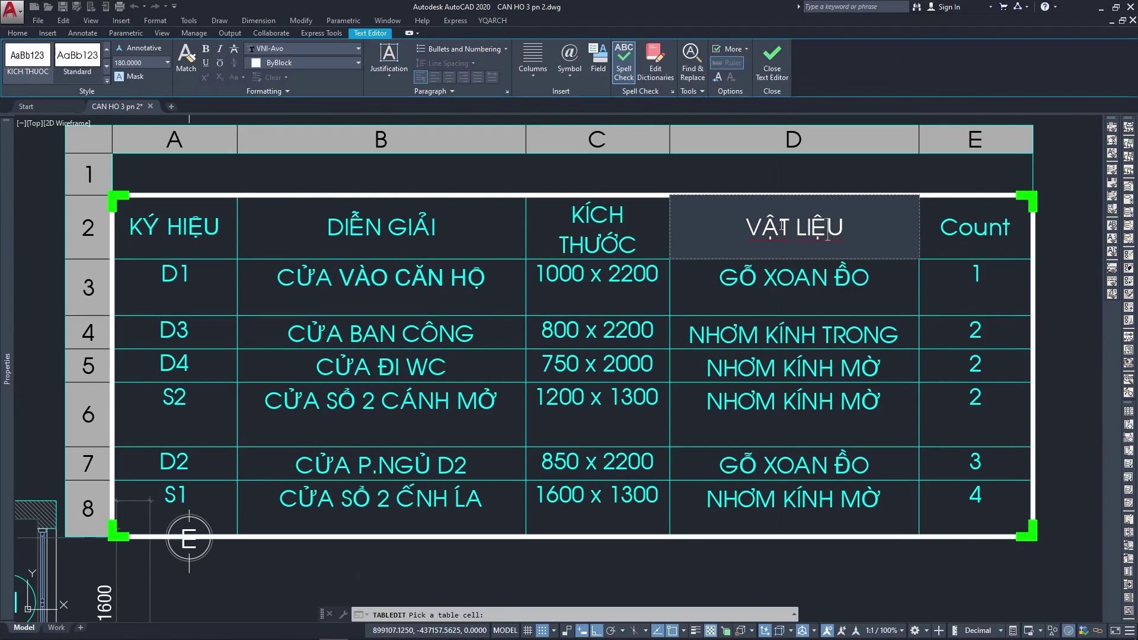
pyautogui.click(963, 235)
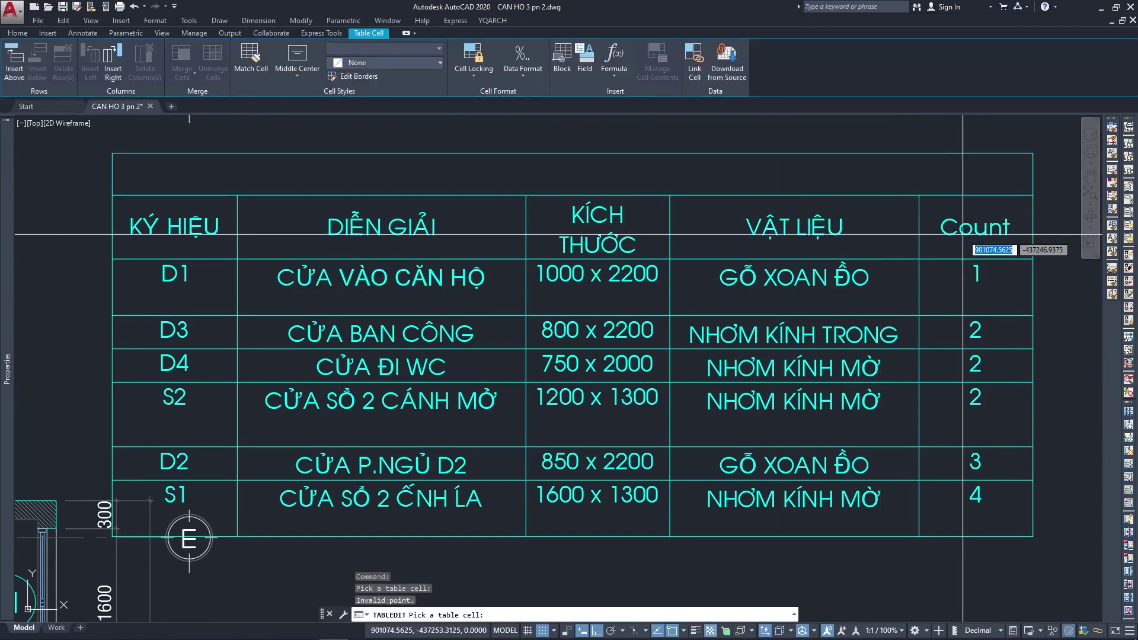
# Set the count header to SỐ LƯỢNG.
pyautogui.click(963, 235)
pyautogui.write('S')
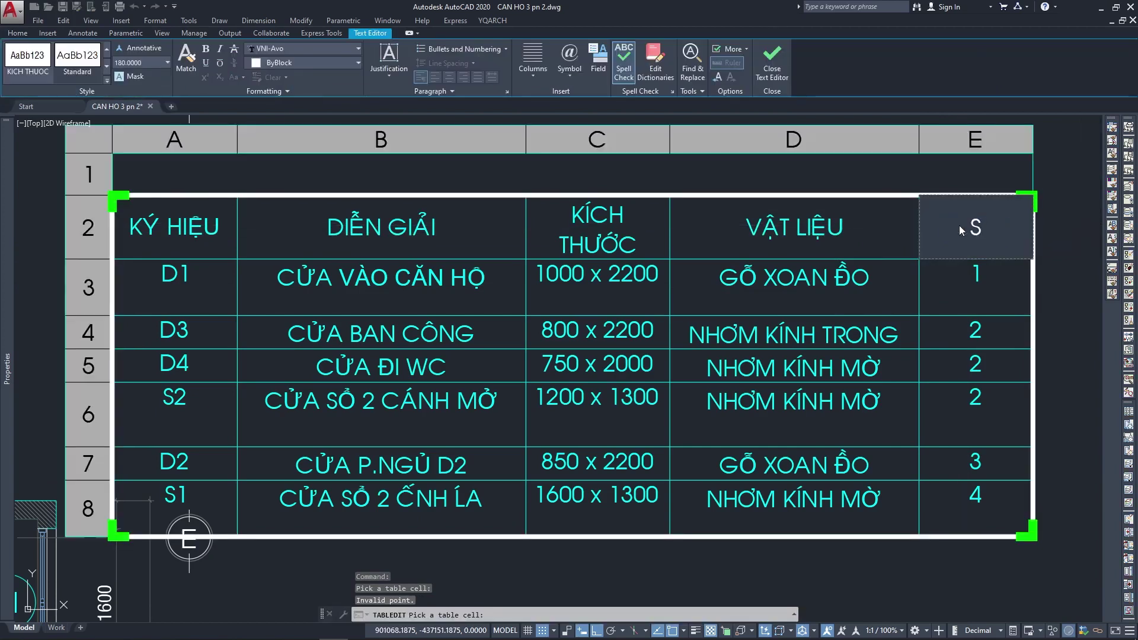
pyautogui.write('OOS LUWOW')
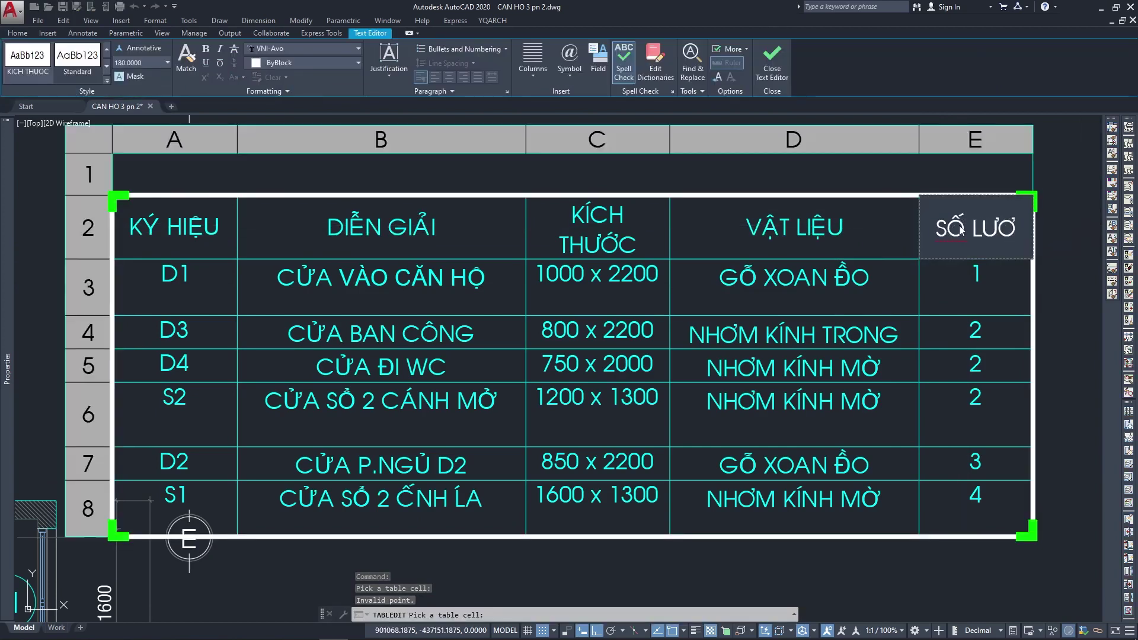
pyautogui.write('JNG')
pyautogui.press('Escape')
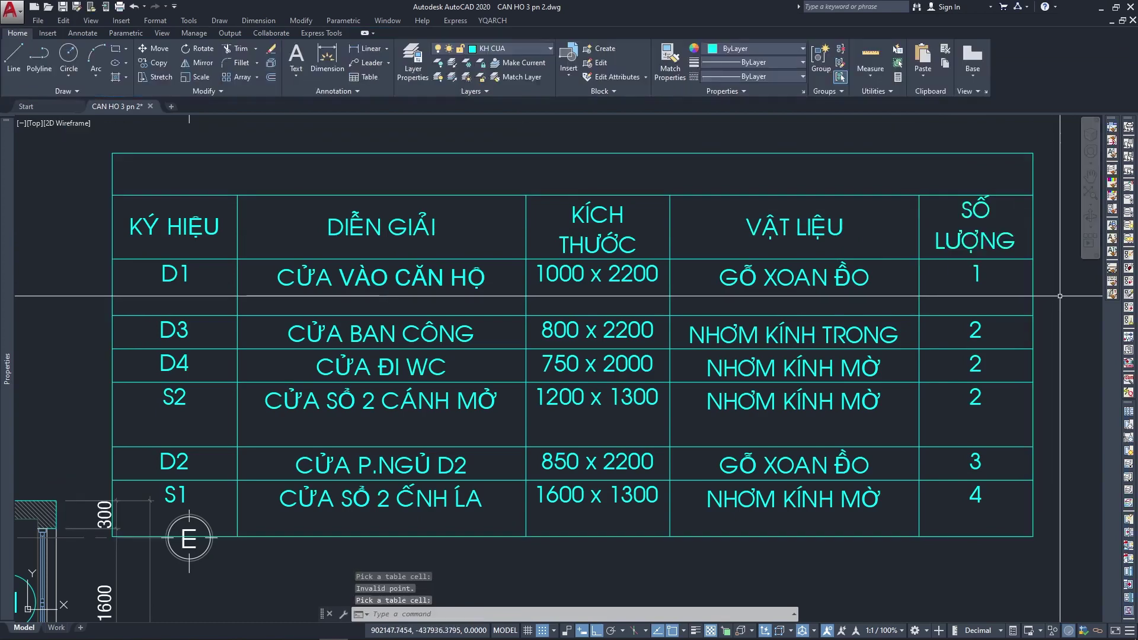
pyautogui.scroll(-2, 762, 202)
pyautogui.moveTo(546, 250); pyautogui.dragTo(614, 263, button='middle')
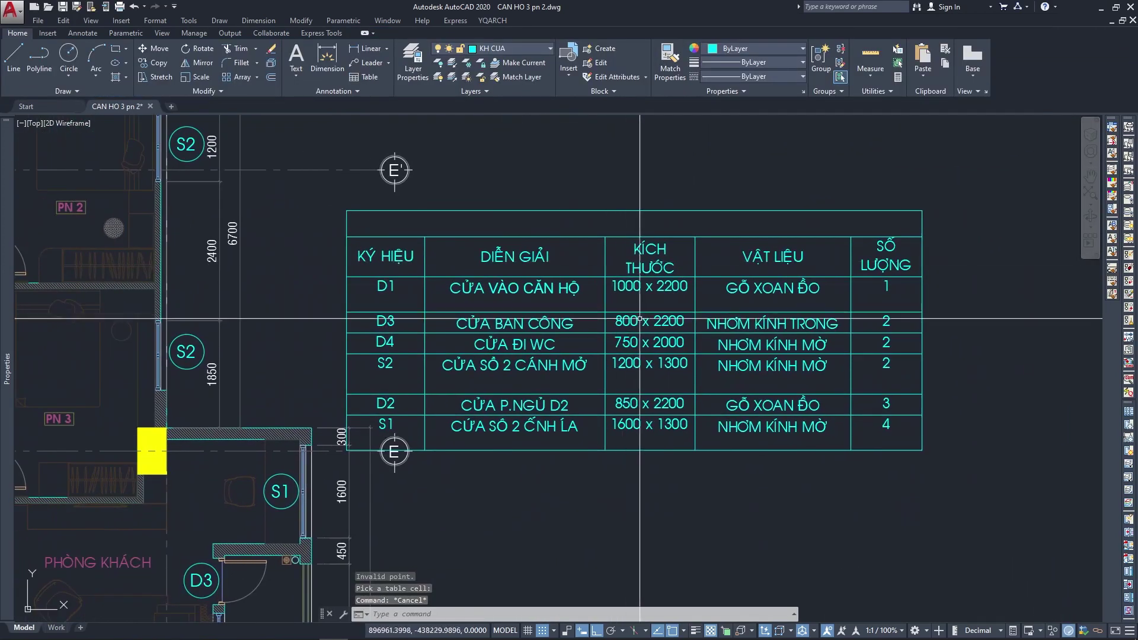
# In the first material cell, replace ĐỒ with ĐÀO; it comes out garbled as ÑAØO.
pyautogui.scroll(2, 720, 306)
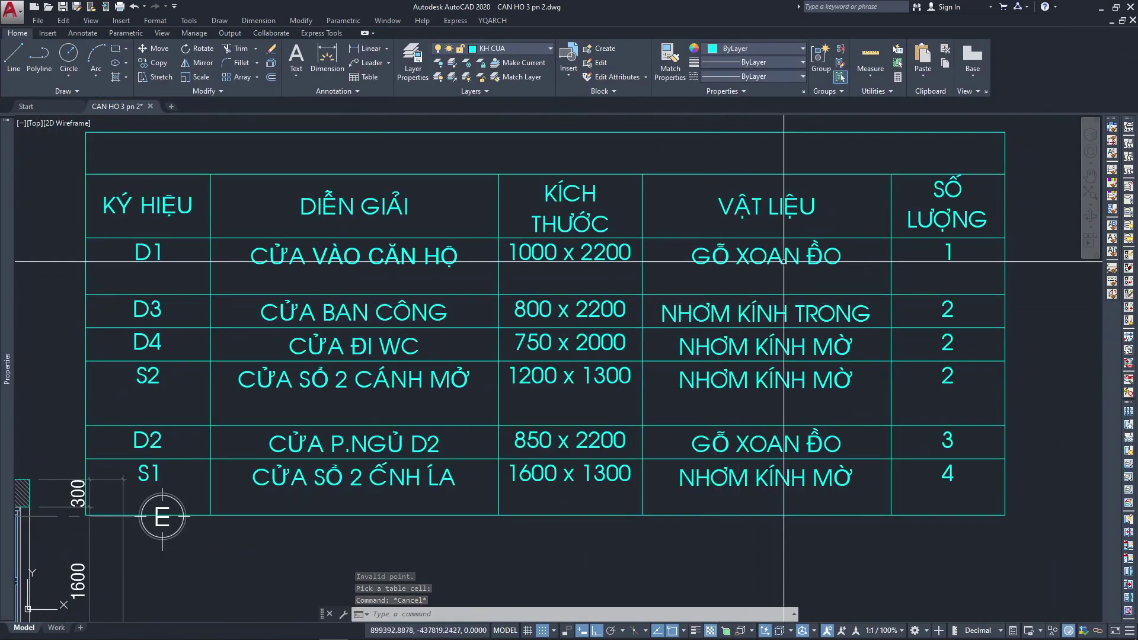
pyautogui.doubleClick(824, 251)
pyautogui.press('Escape')
pyautogui.doubleClick(824, 250)
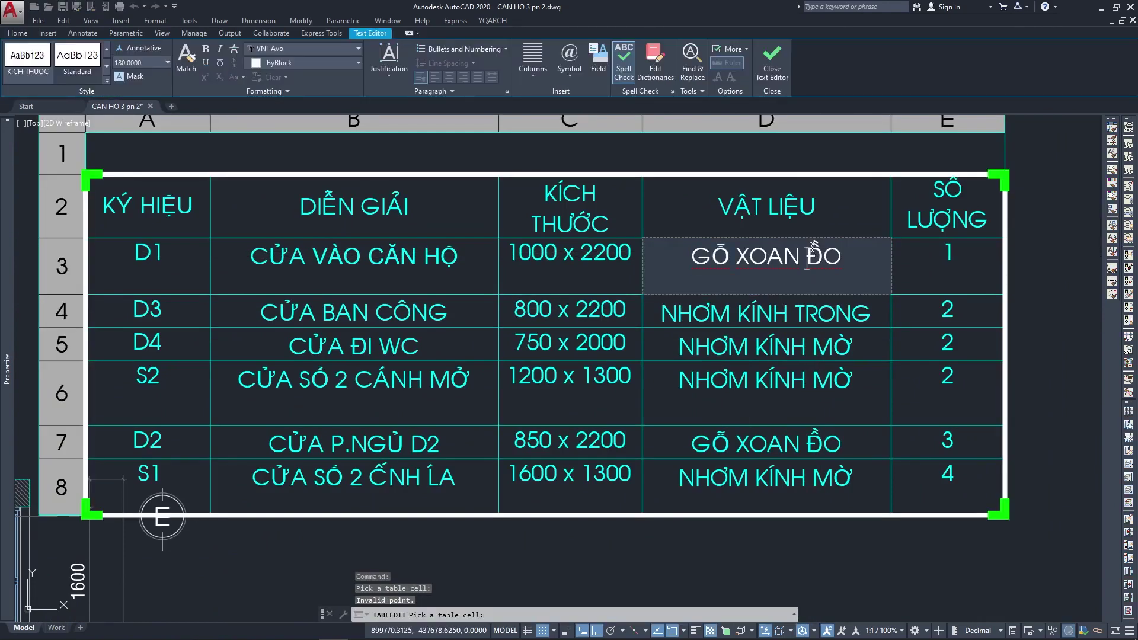
pyautogui.moveTo(807, 261); pyautogui.dragTo(835, 256)
pyautogui.write('ÑA')
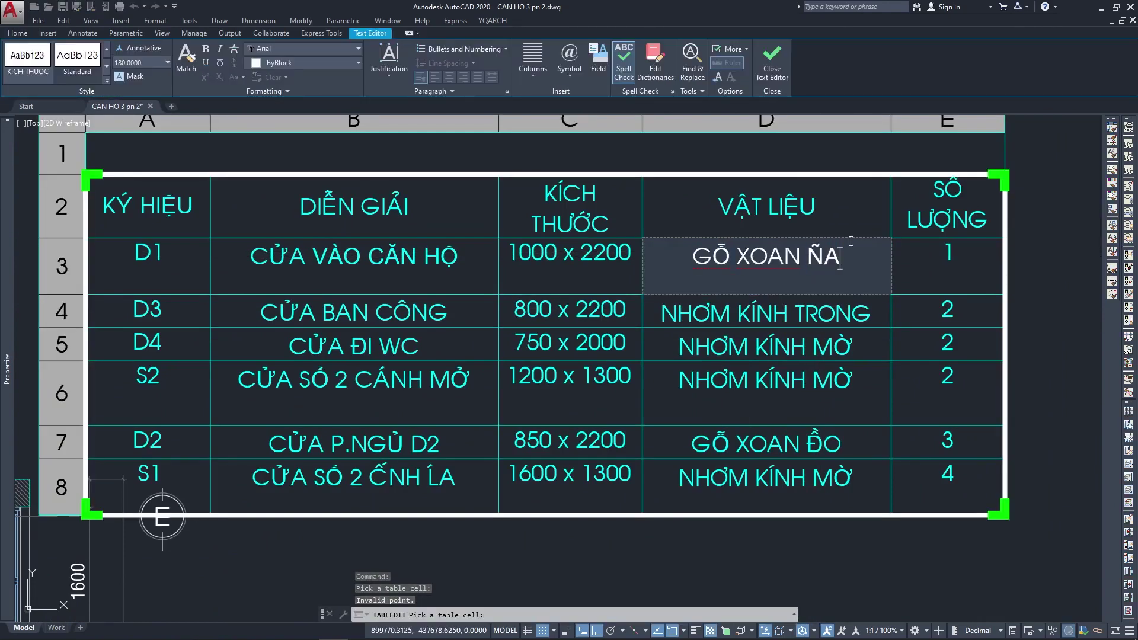
pyautogui.write('ØO')
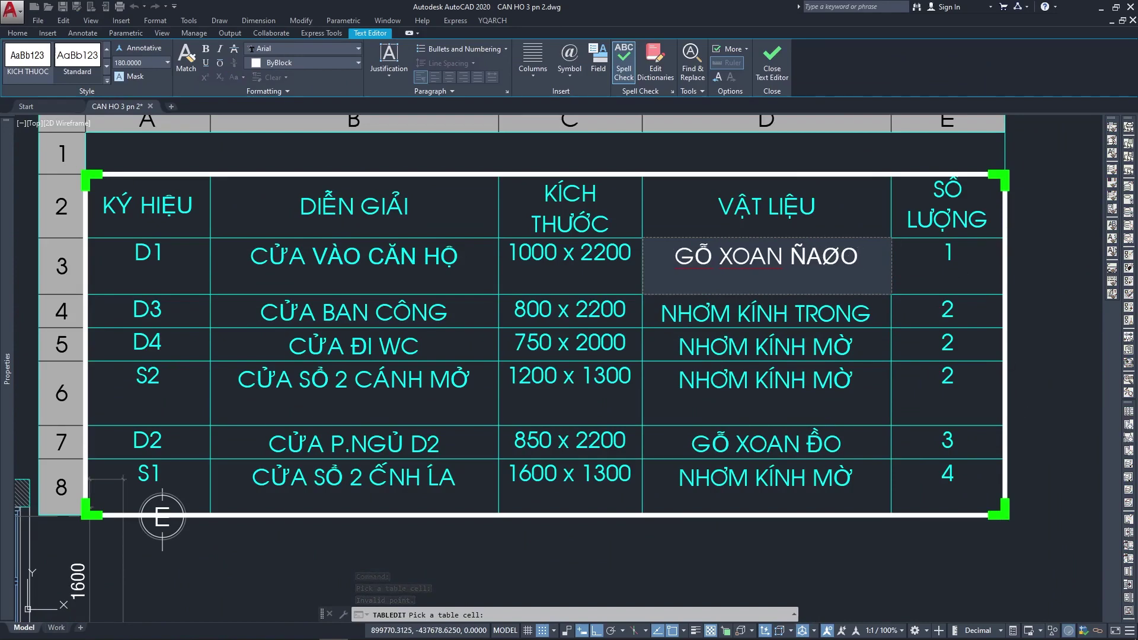
# Switch EVKey to Unicode and retype ĐÀO so the cell reads GỖ XOAN ĐÀO.
pyautogui.click(1008, 628)
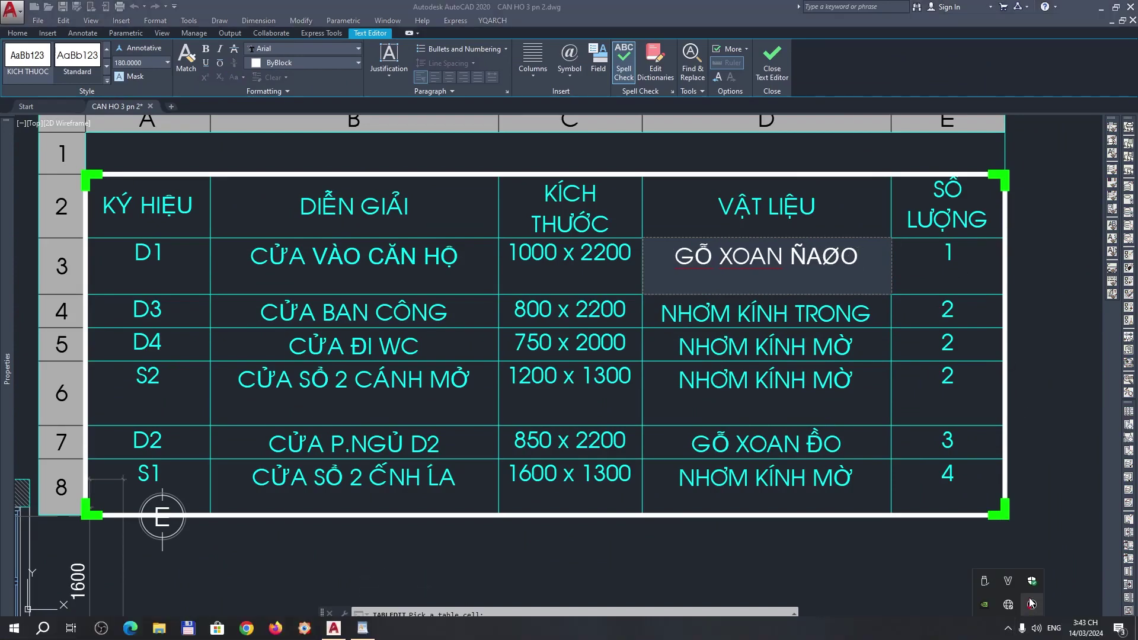
pyautogui.rightClick(1009, 581)
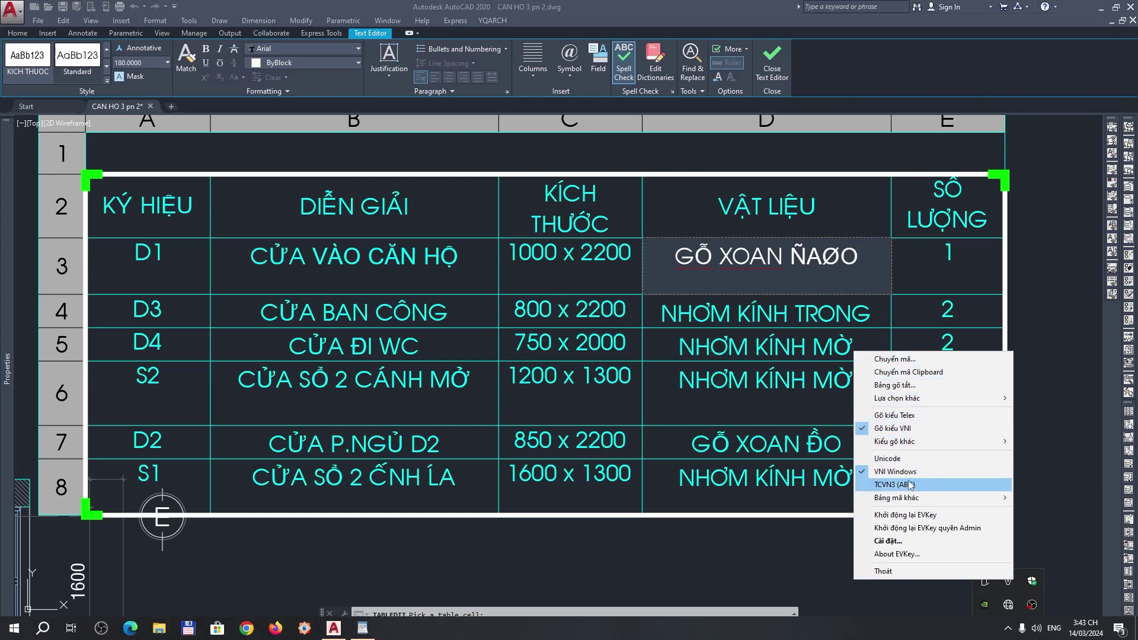
pyautogui.click(888, 457)
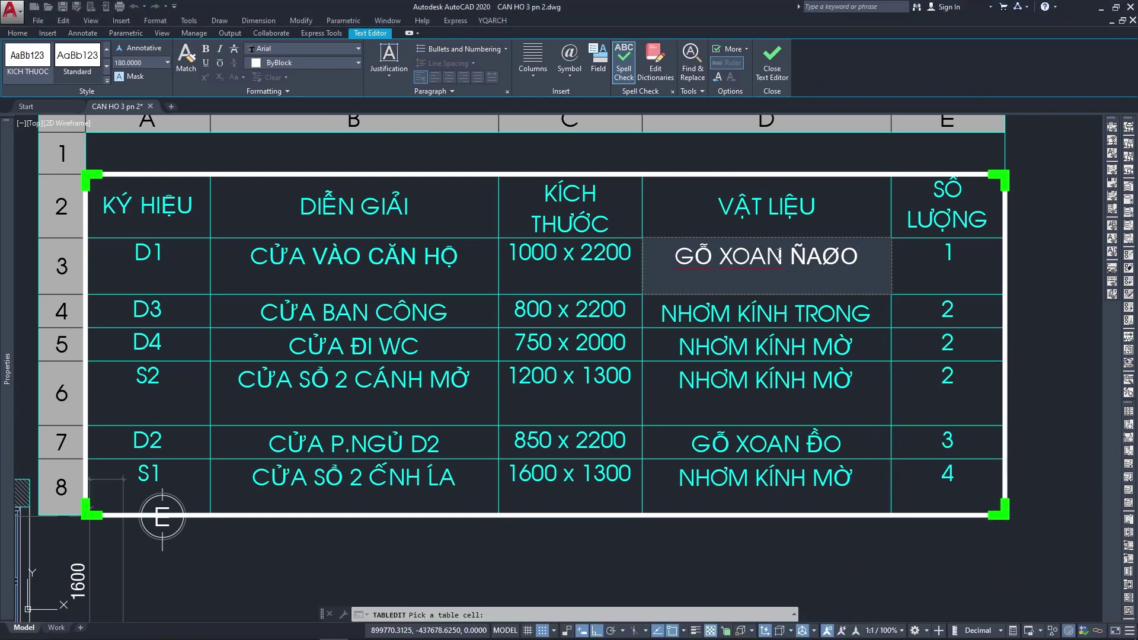
pyautogui.moveTo(790, 256); pyautogui.dragTo(862, 266)
pyautogui.write('d')
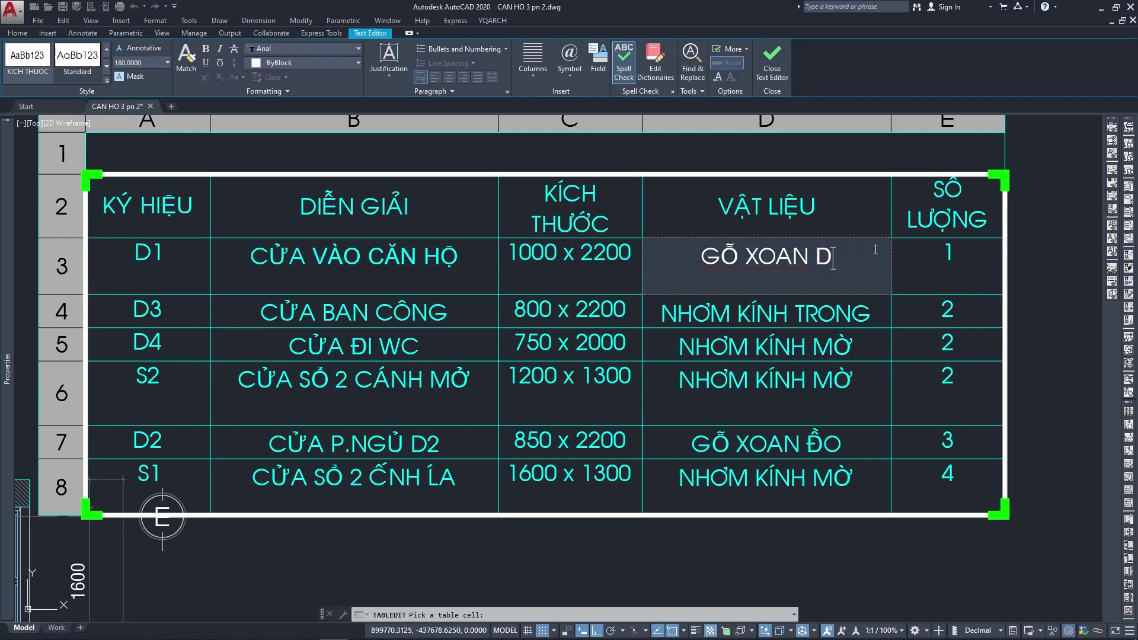
pyautogui.write('daof')
pyautogui.press('Escape')
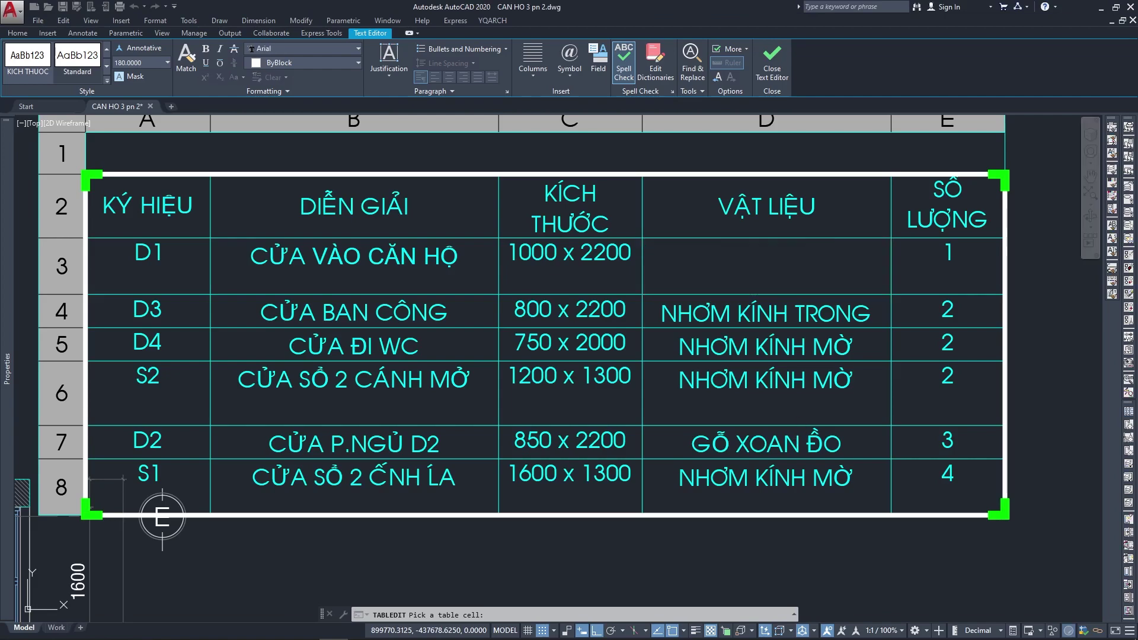
pyautogui.click(718, 311)
# Switch EVKey to VNI Windows and fix cell D4 to read NHÔM KÍNH TRONG.
pyautogui.doubleClick(718, 310)
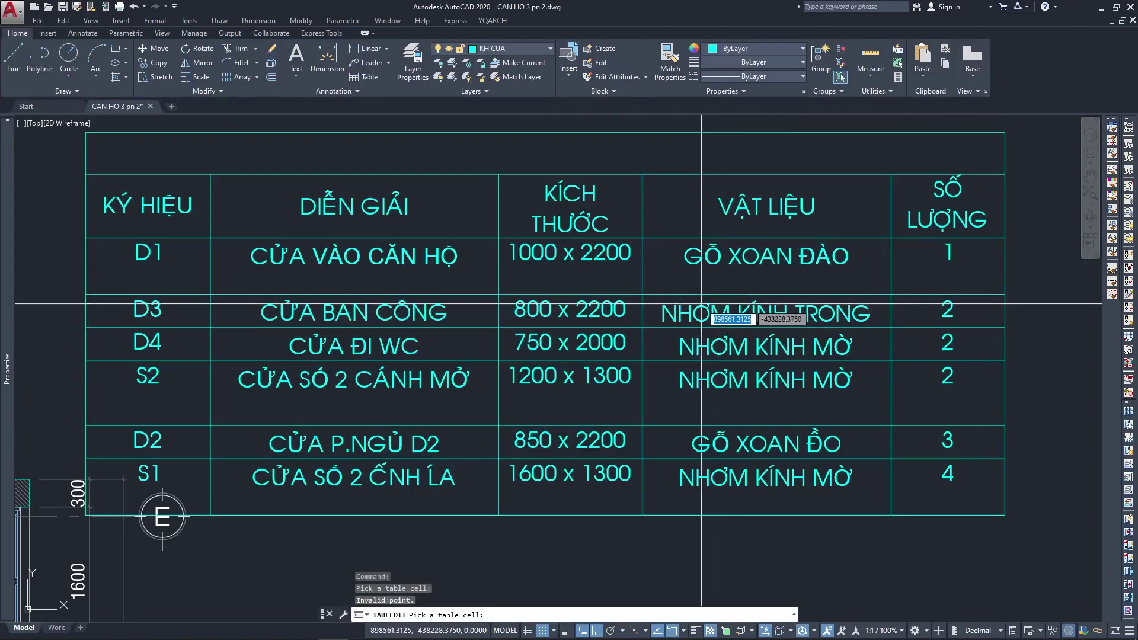
pyautogui.doubleClick(707, 309)
pyautogui.click(711, 320)
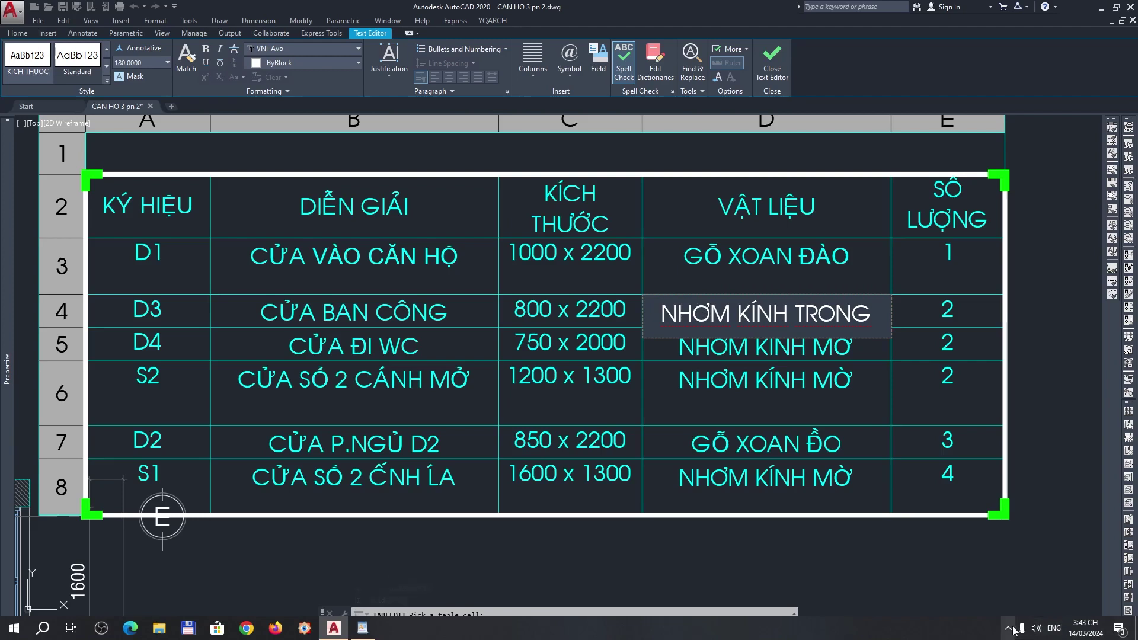
pyautogui.click(1009, 628)
pyautogui.rightClick(1012, 580)
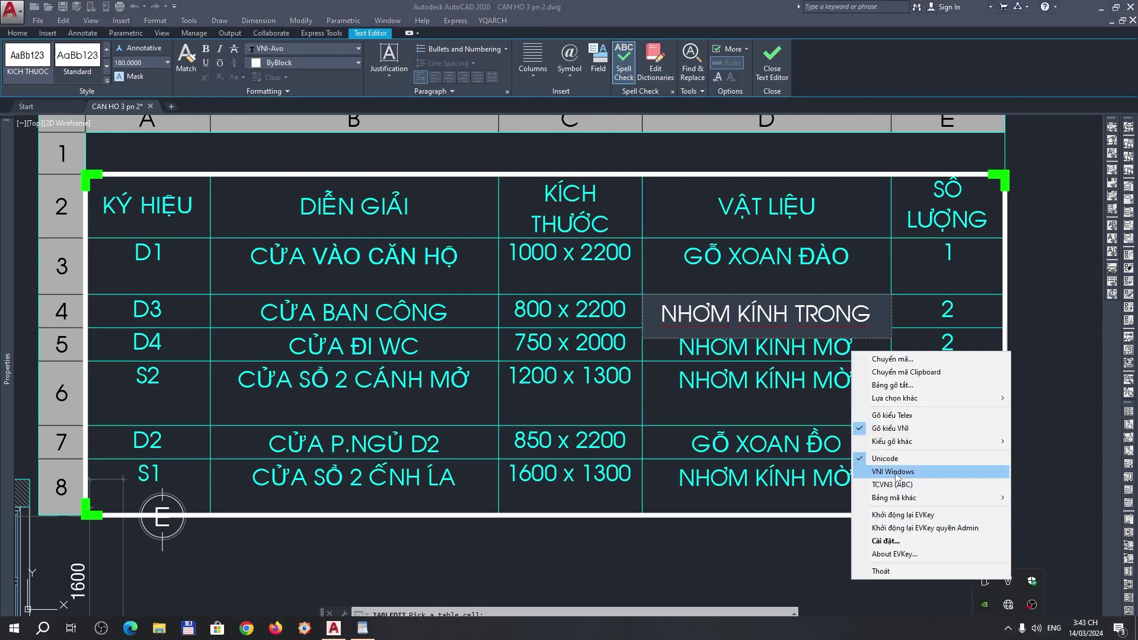
pyautogui.click(896, 474)
pyautogui.write('Ô')
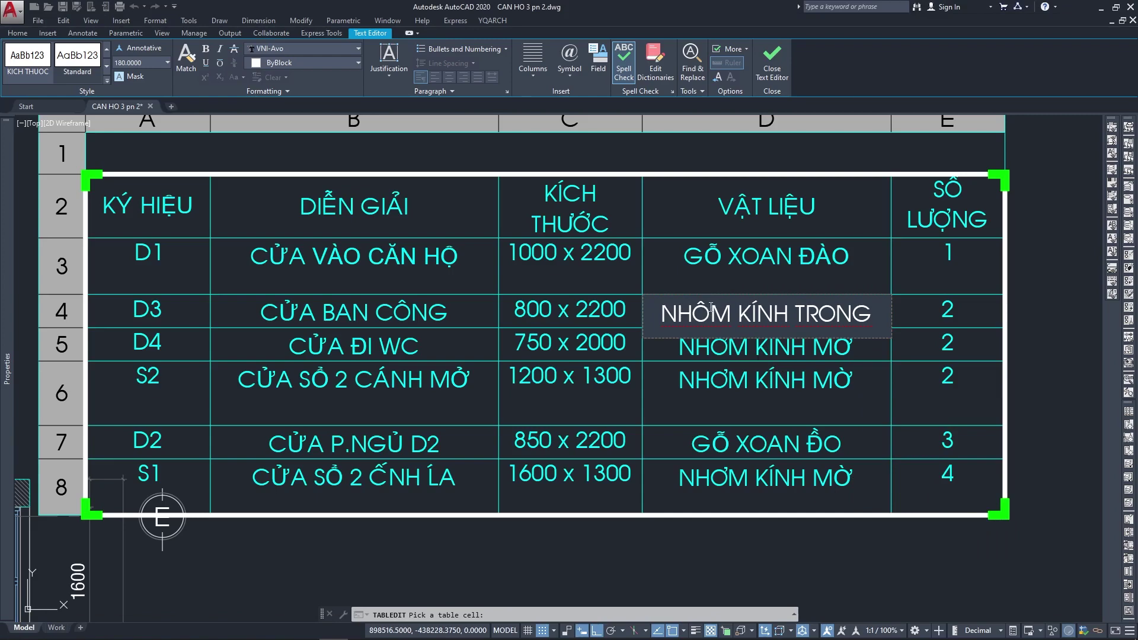
pyautogui.click(728, 344)
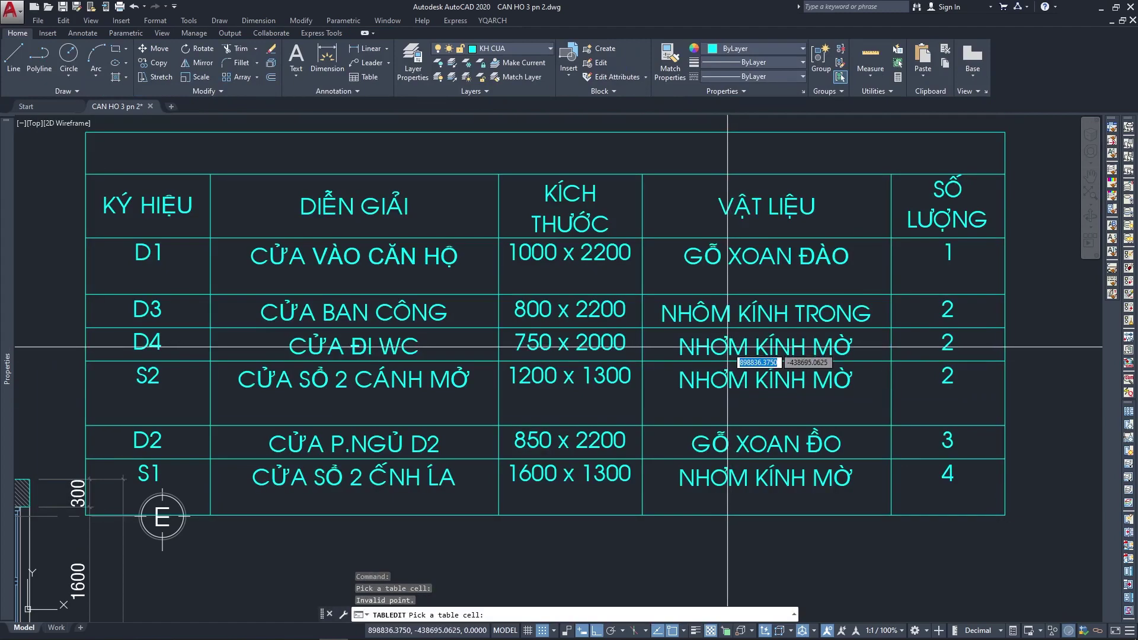
# Fix cell D5 so it reads NHÔM KÍNH MỜ.
pyautogui.click(728, 344)
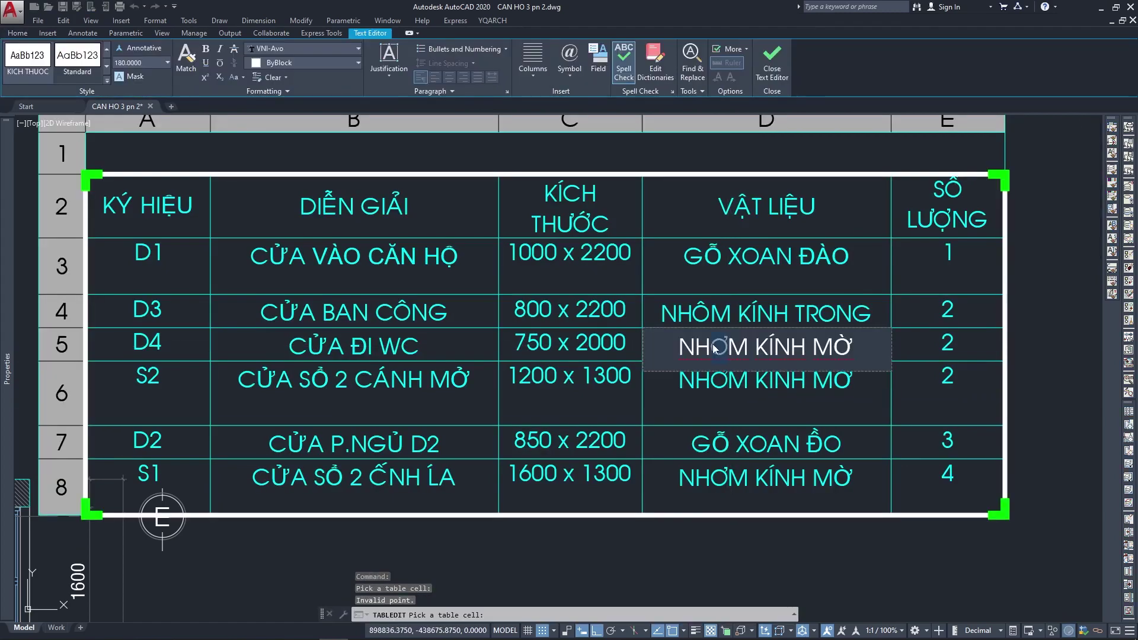
pyautogui.write('O')
pyautogui.click(744, 397)
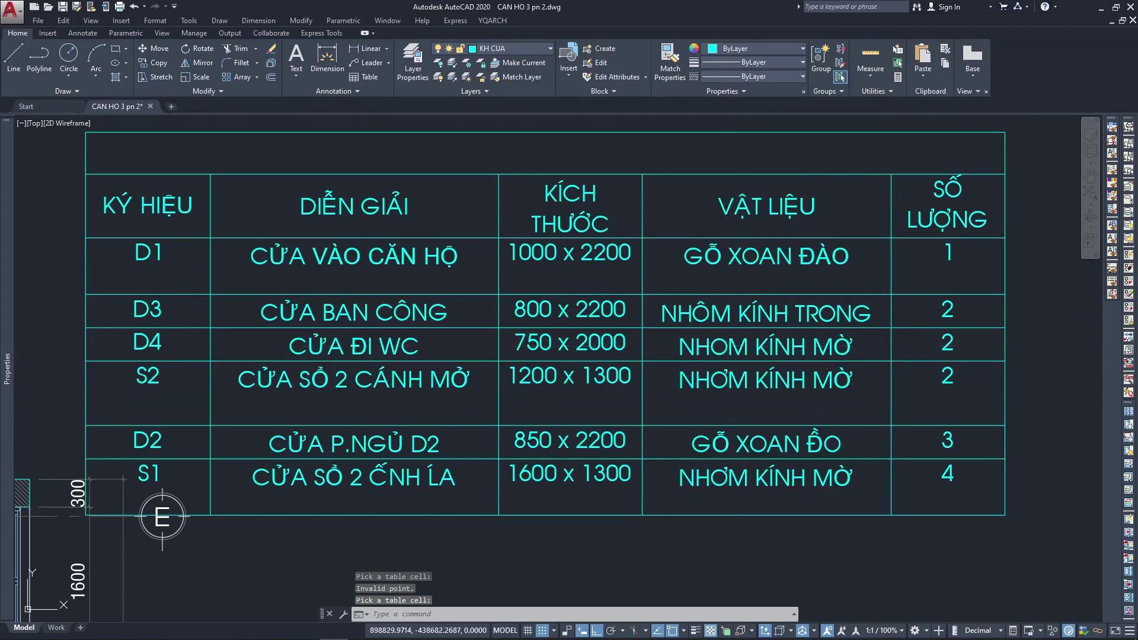
pyautogui.doubleClick(729, 348)
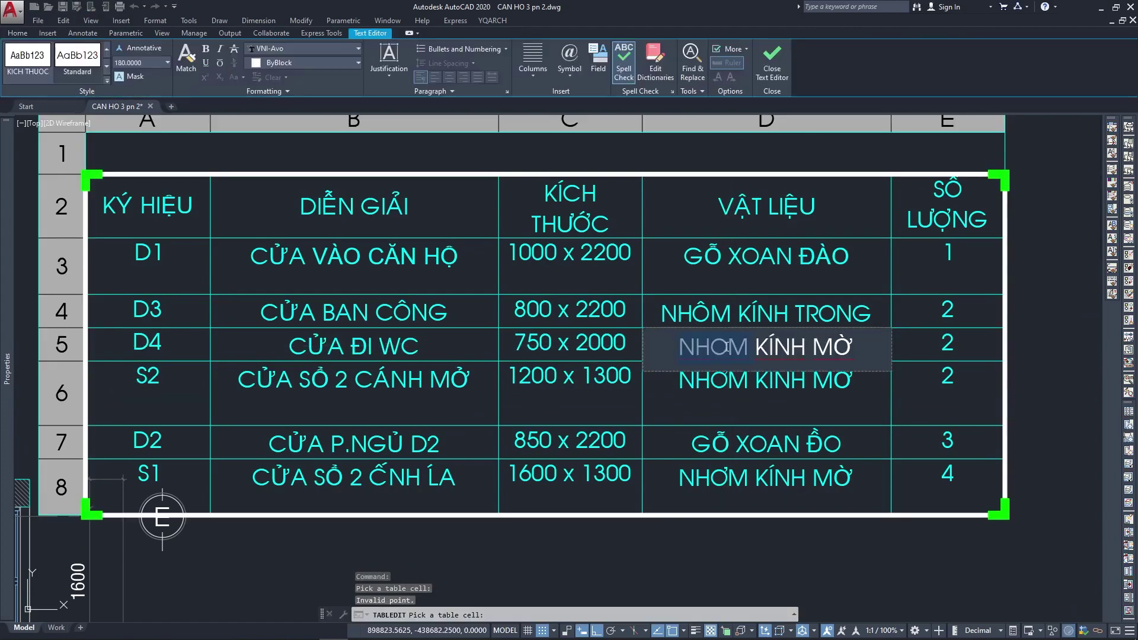
pyautogui.click(731, 349)
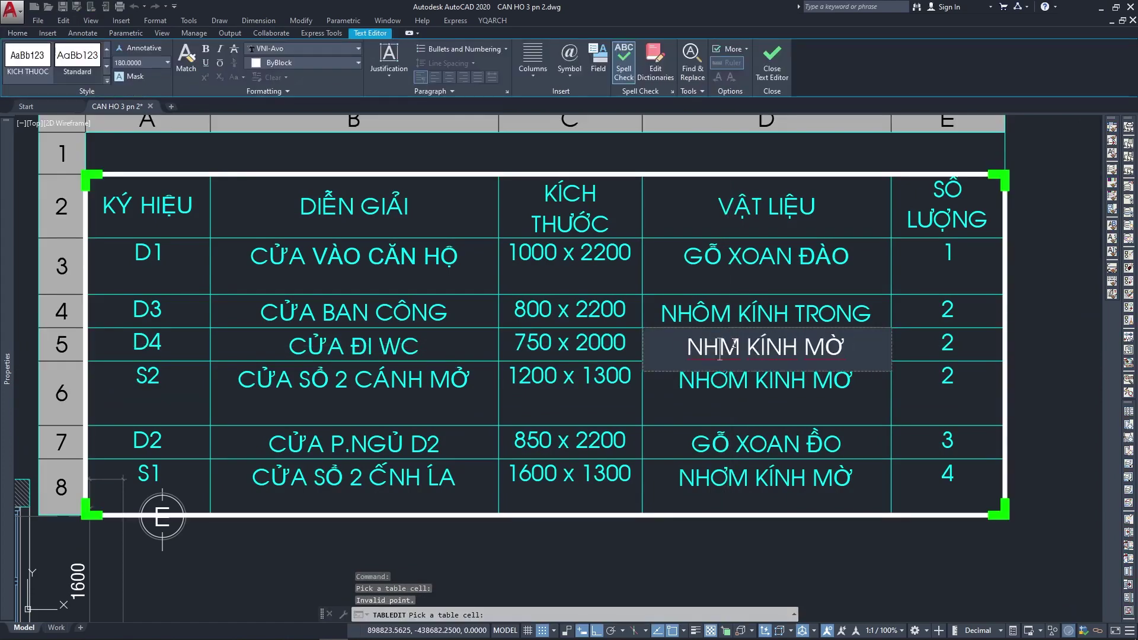
pyautogui.write('Ô')
pyautogui.press('Escape')
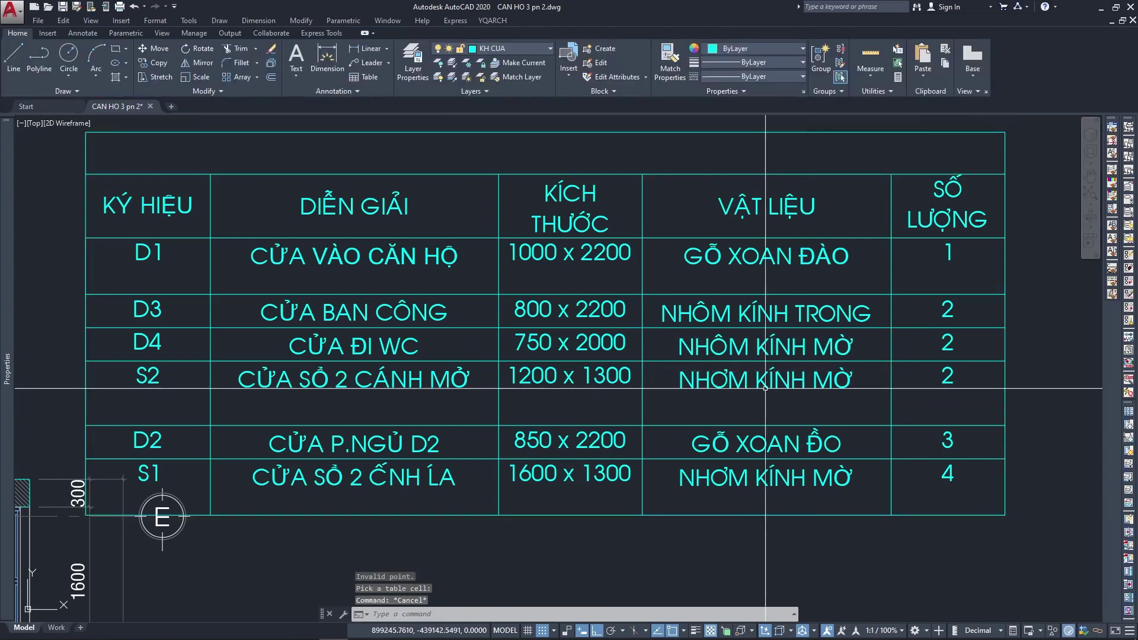
pyautogui.doubleClick(741, 347)
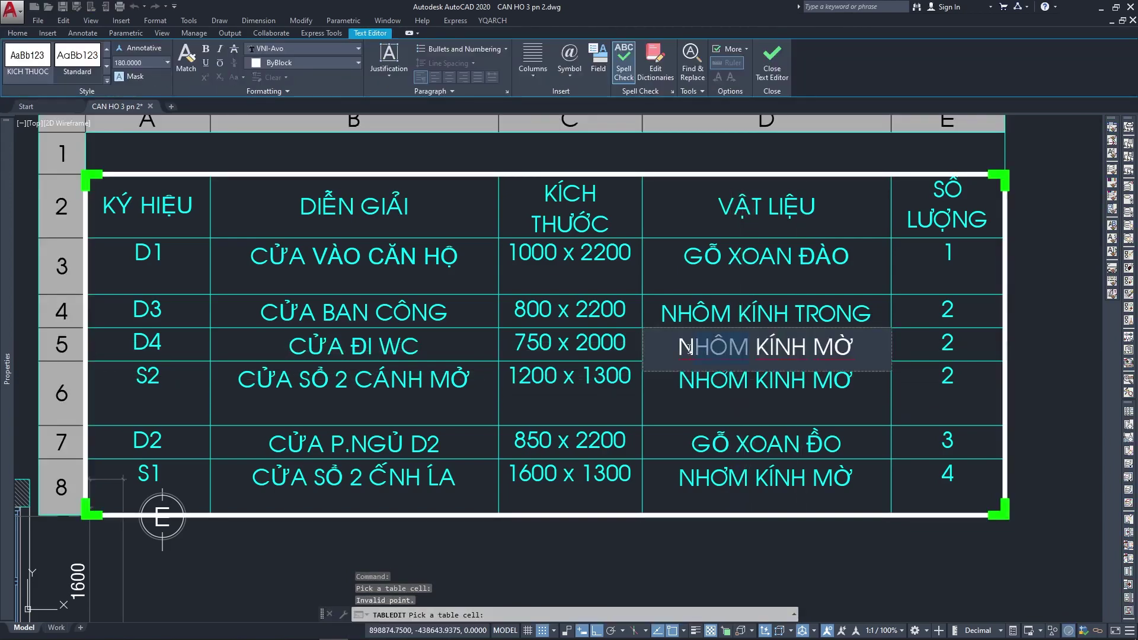
# Retype NHÔM in cells D6 and D8, each reading NHÔM KÍNH MỜ.
pyautogui.doubleClick(704, 404)
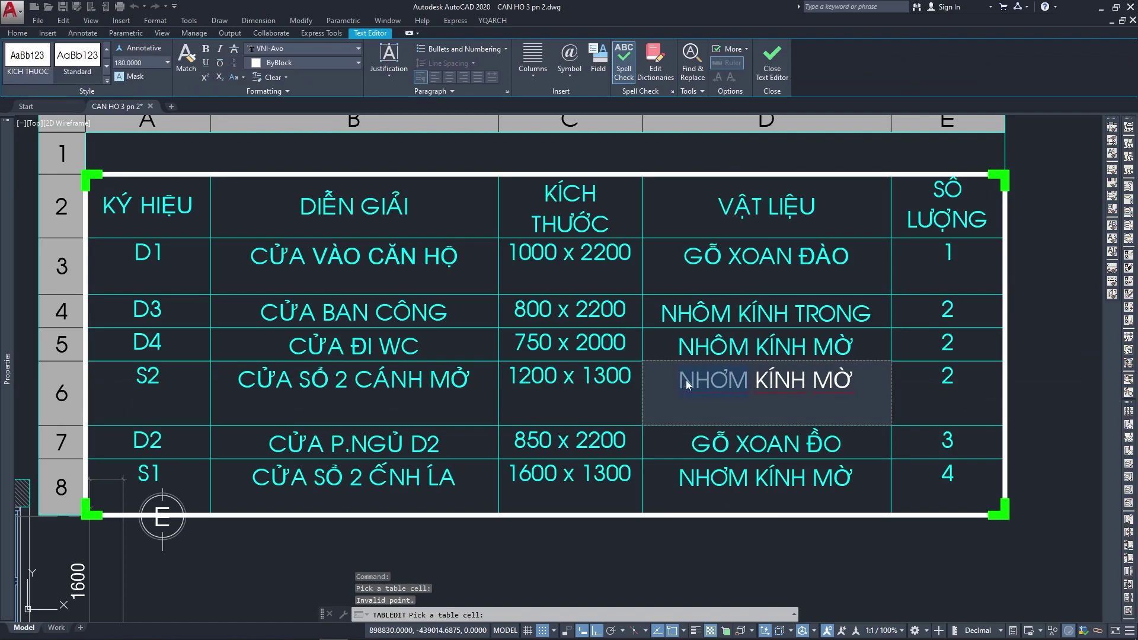
pyautogui.write('NHÔM')
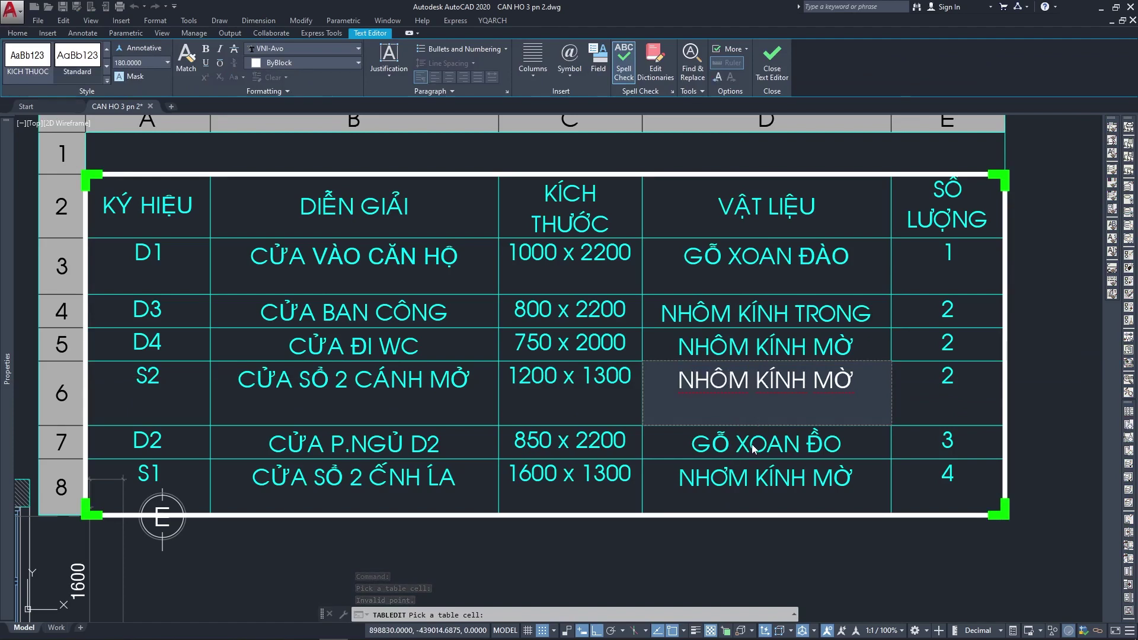
pyautogui.doubleClick(743, 432)
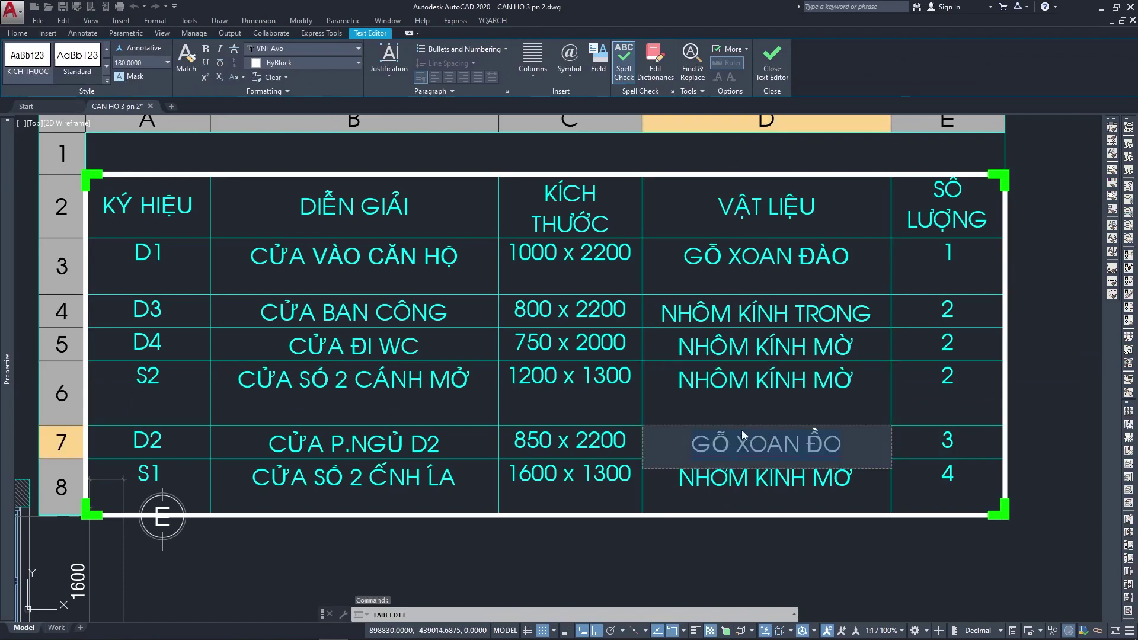
pyautogui.doubleClick(725, 480)
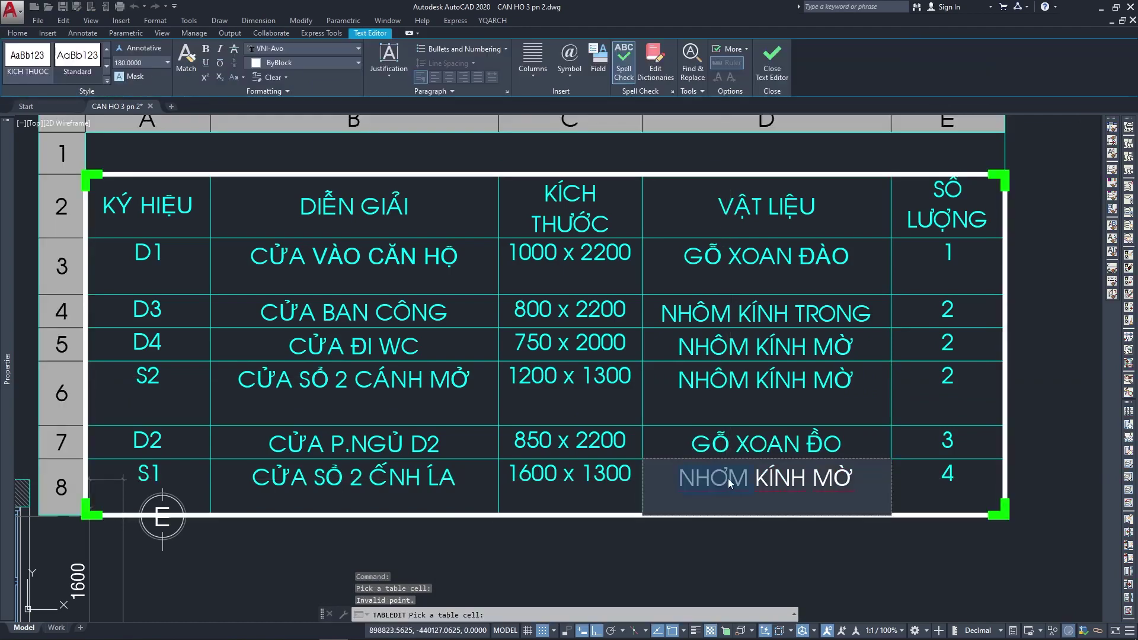
pyautogui.moveTo(729, 475); pyautogui.dragTo(749, 475)
pyautogui.press('Escape')
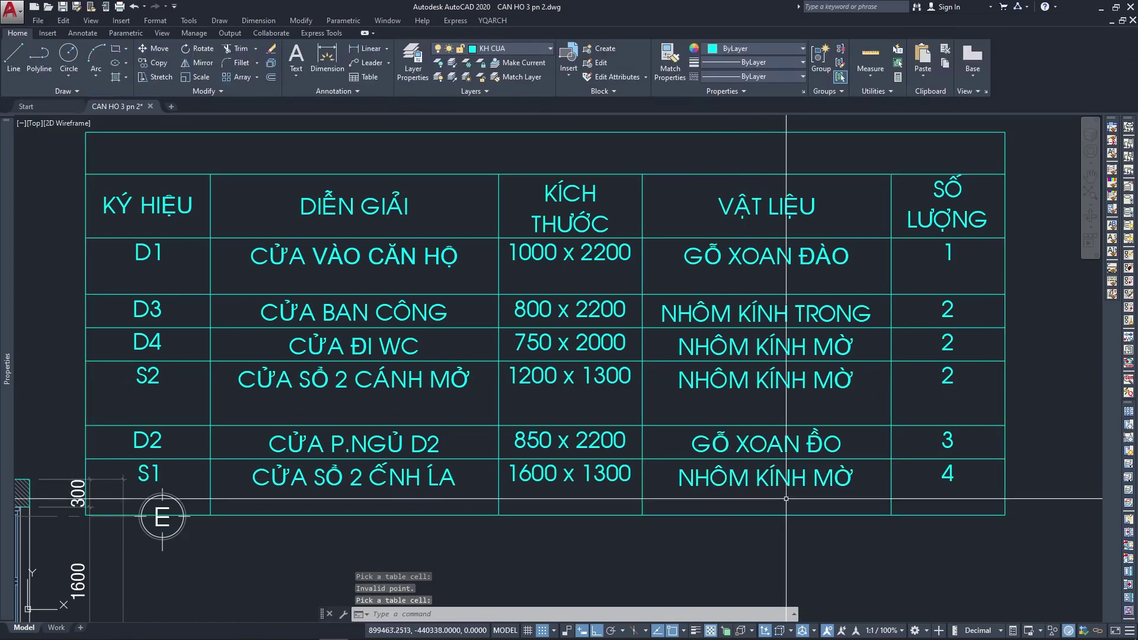
# Select and recentre the schedule table, then clear the selection.
pyautogui.moveTo(797, 310); pyautogui.dragTo(863, 313, button='middle')
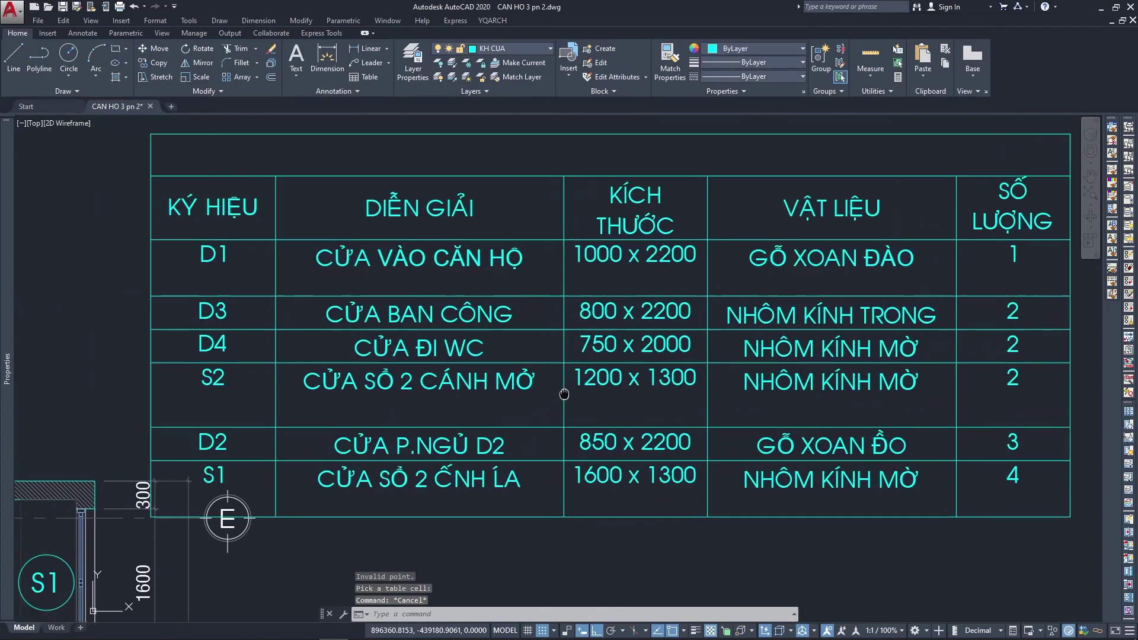
pyautogui.click(331, 445)
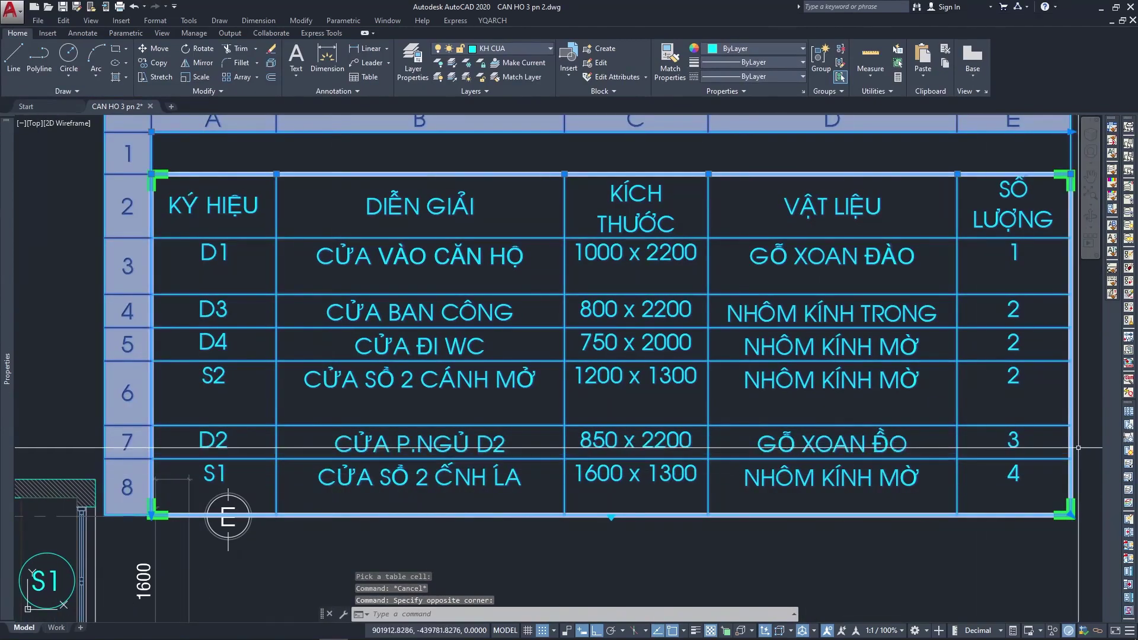
pyautogui.moveTo(261, 401); pyautogui.dragTo(344, 423, button='middle')
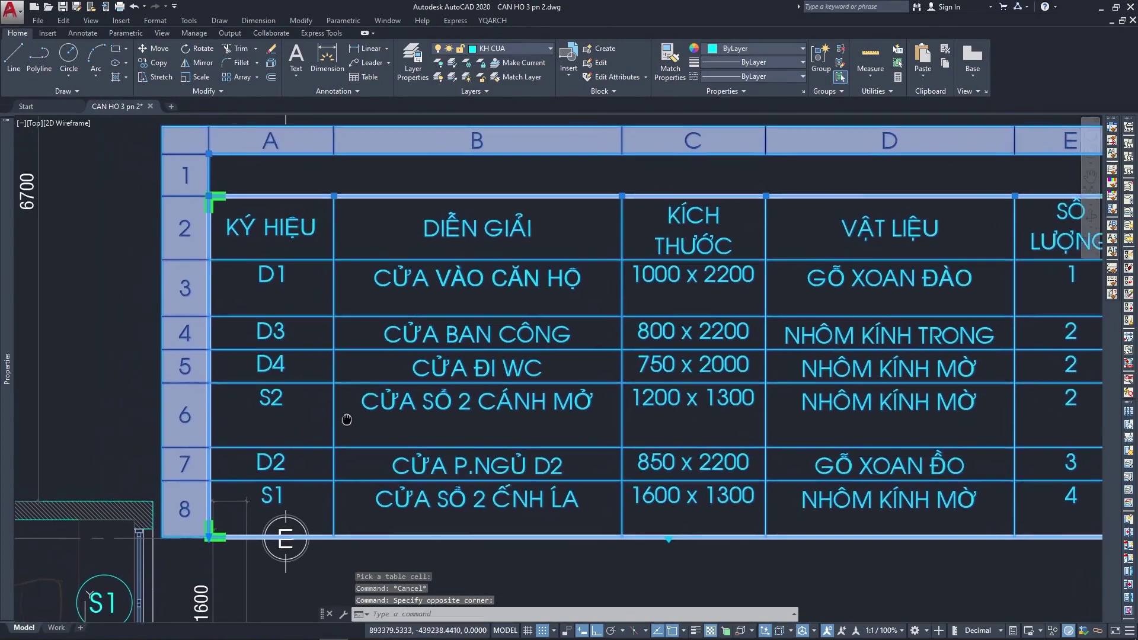
pyautogui.scroll(-1, 355, 420)
pyautogui.scroll(-2, 397, 419)
pyautogui.scroll(2, 421, 409)
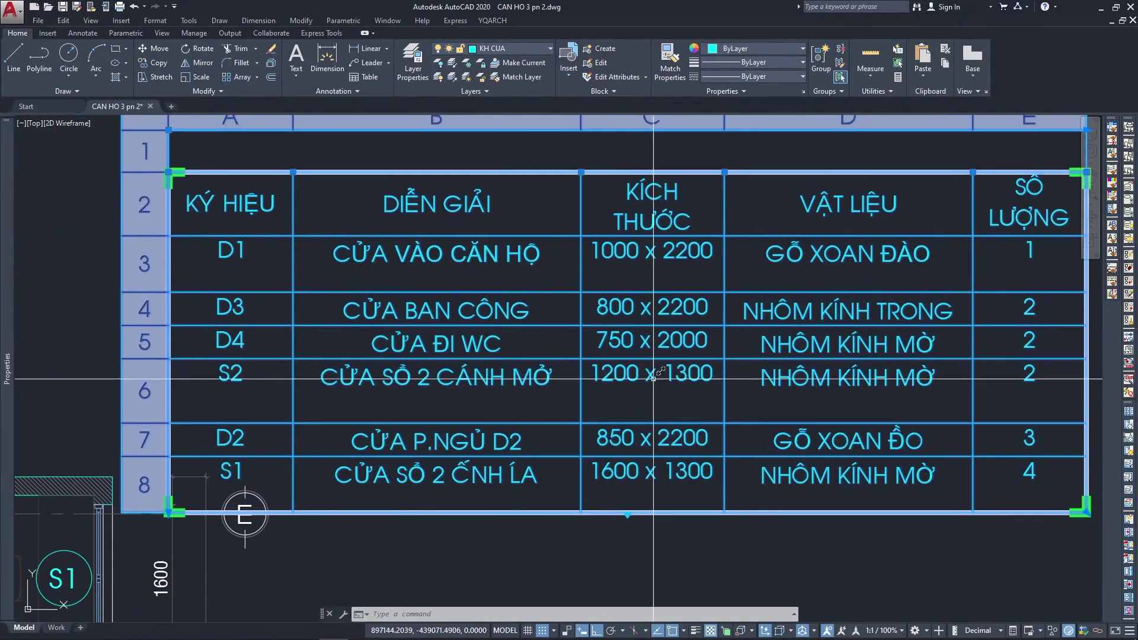
pyautogui.press('Escape')
pyautogui.click(466, 474)
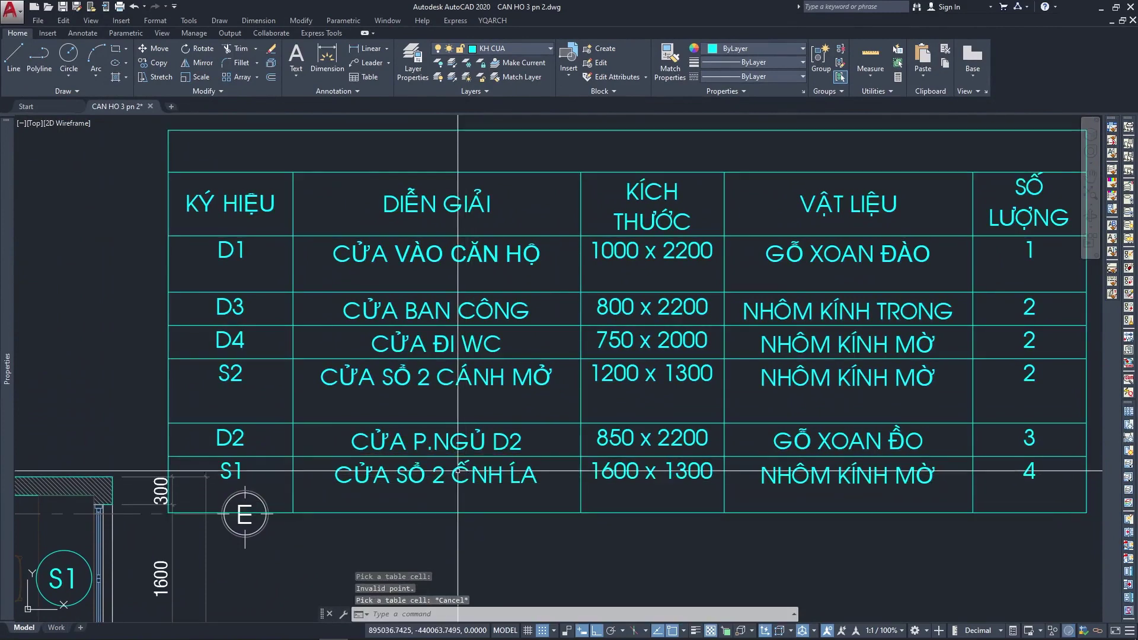
# Check the S1 description under VNI Windows encoding, keeping CỬA SỔ 2 CÁNH LÙA.
pyautogui.doubleClick(465, 473)
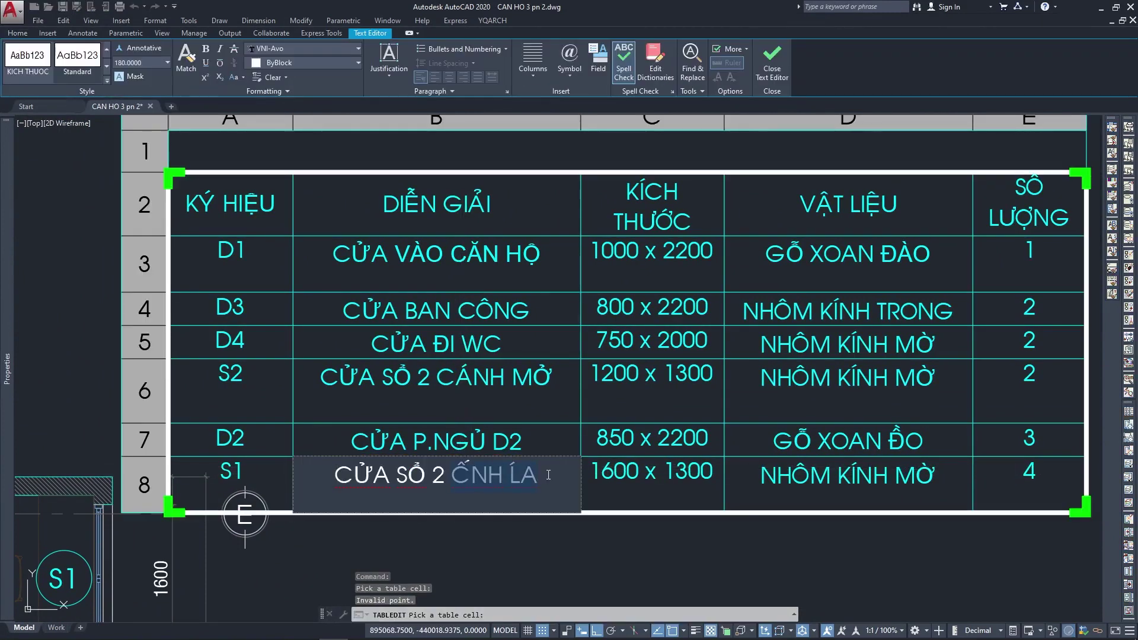
pyautogui.click(1009, 629)
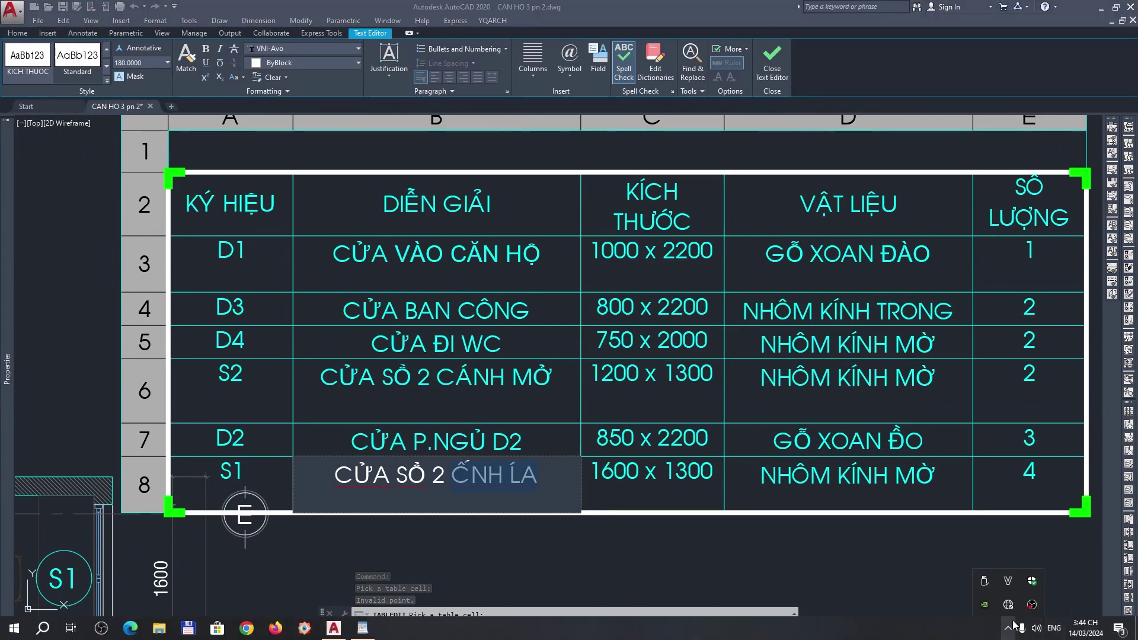
pyautogui.rightClick(1008, 582)
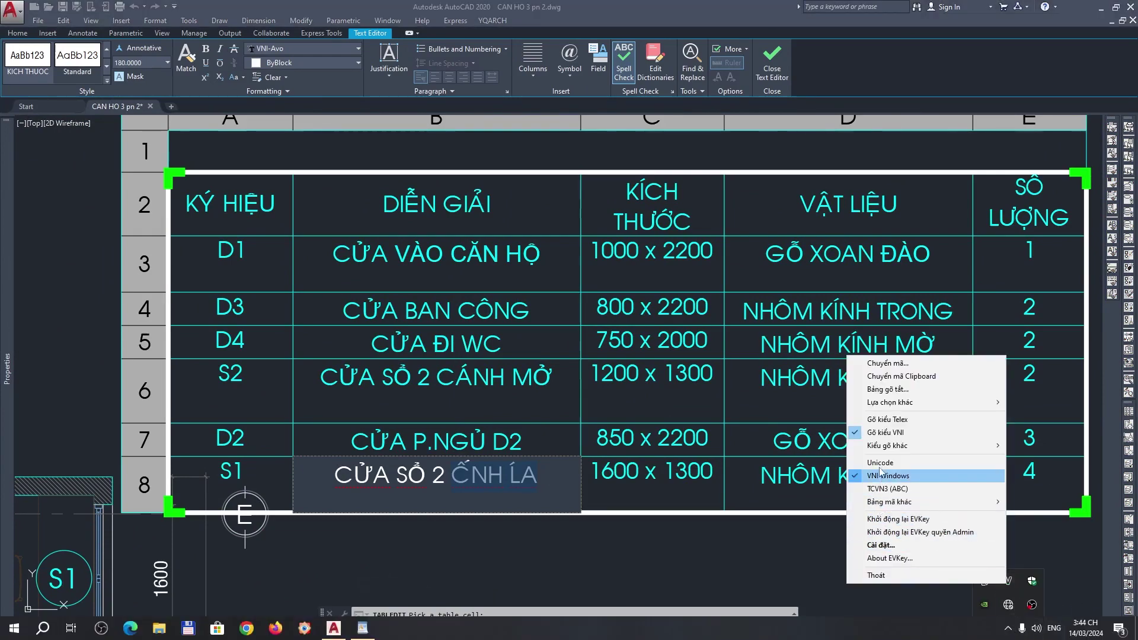
pyautogui.click(434, 482)
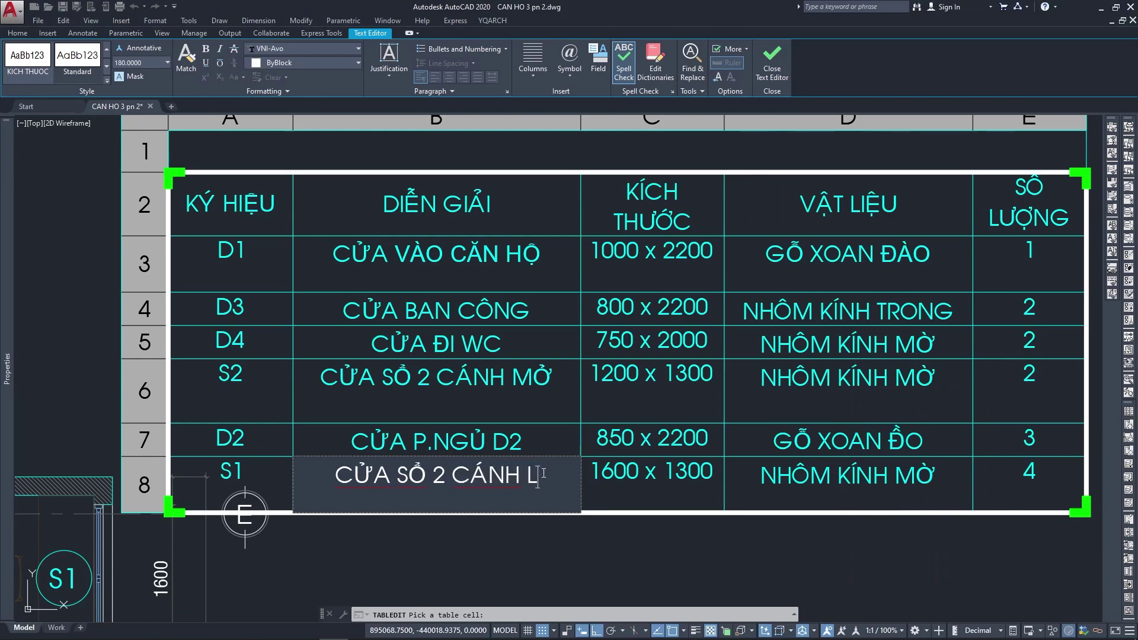
pyautogui.click(491, 550)
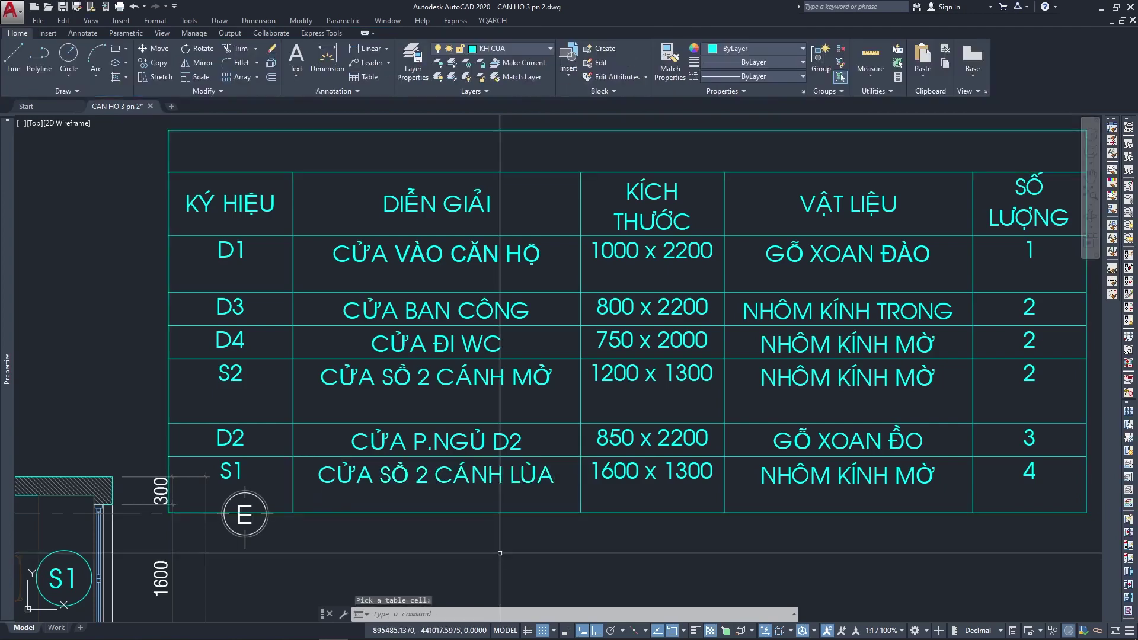
pyautogui.press('Escape')
pyautogui.scroll(2, 554, 452)
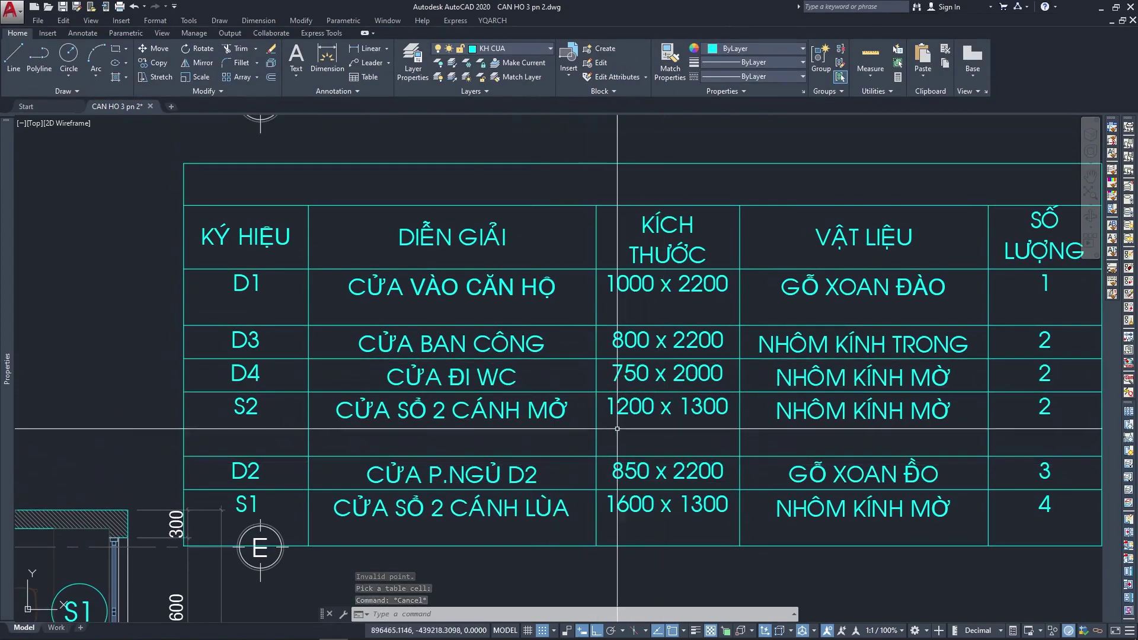
# Delete the trailing D2 from the bedroom door description, leaving CỬA P.NGỦ.
pyautogui.moveTo(624, 437)
pyautogui.mouseDown(button='middle')
pyautogui.moveTo(613, 442)
pyautogui.moveTo(642, 445)
pyautogui.mouseUp(button='middle')
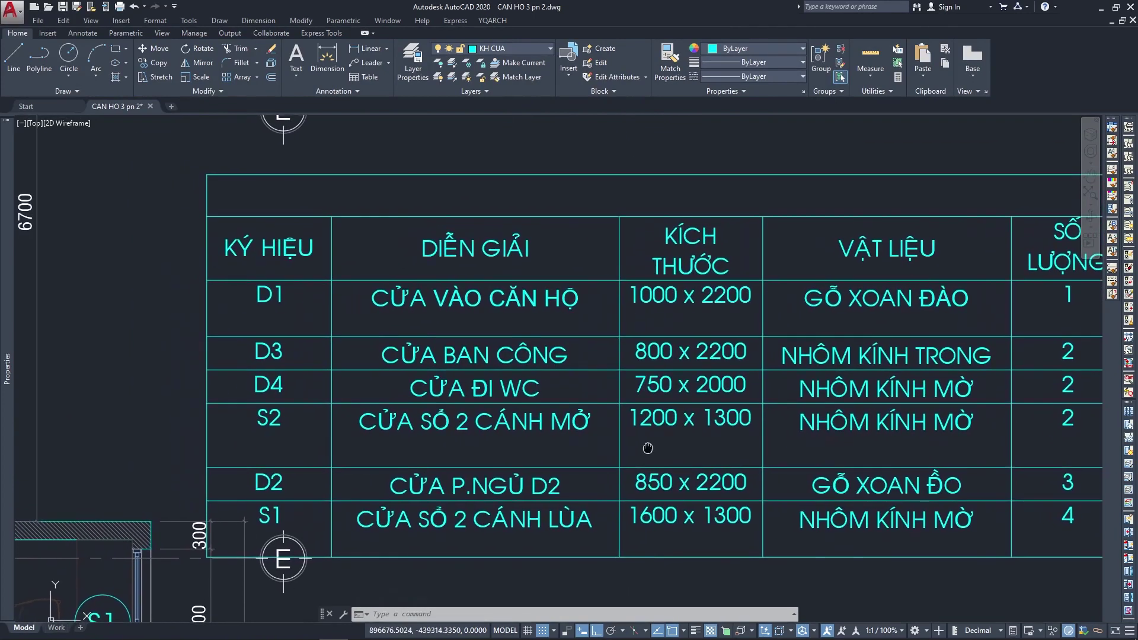
pyautogui.click(535, 487)
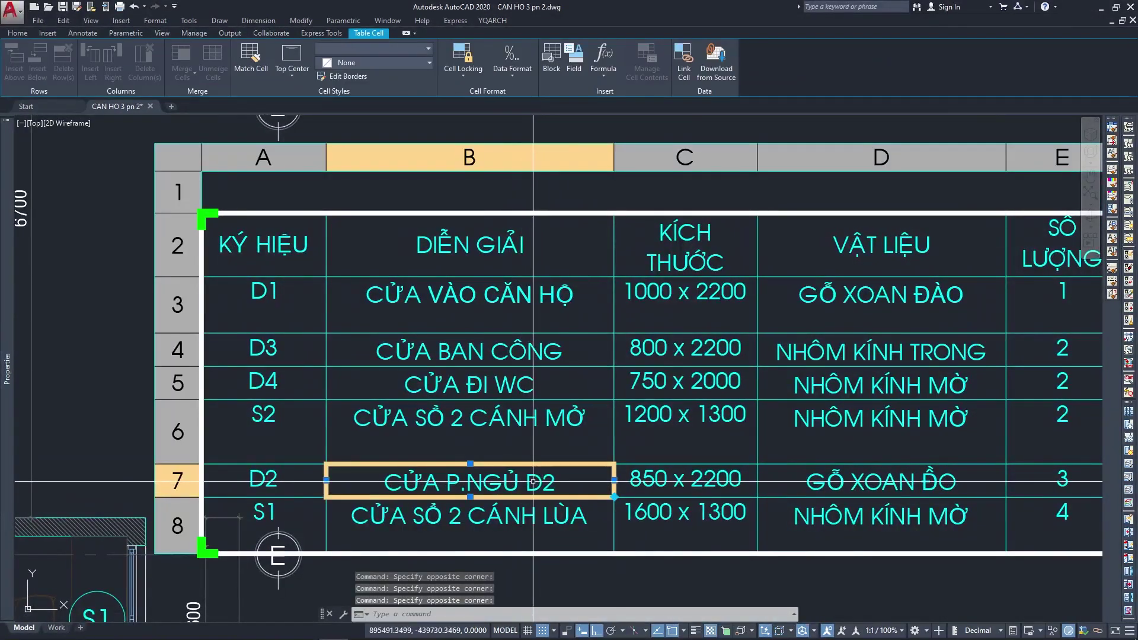
pyautogui.doubleClick(533, 485)
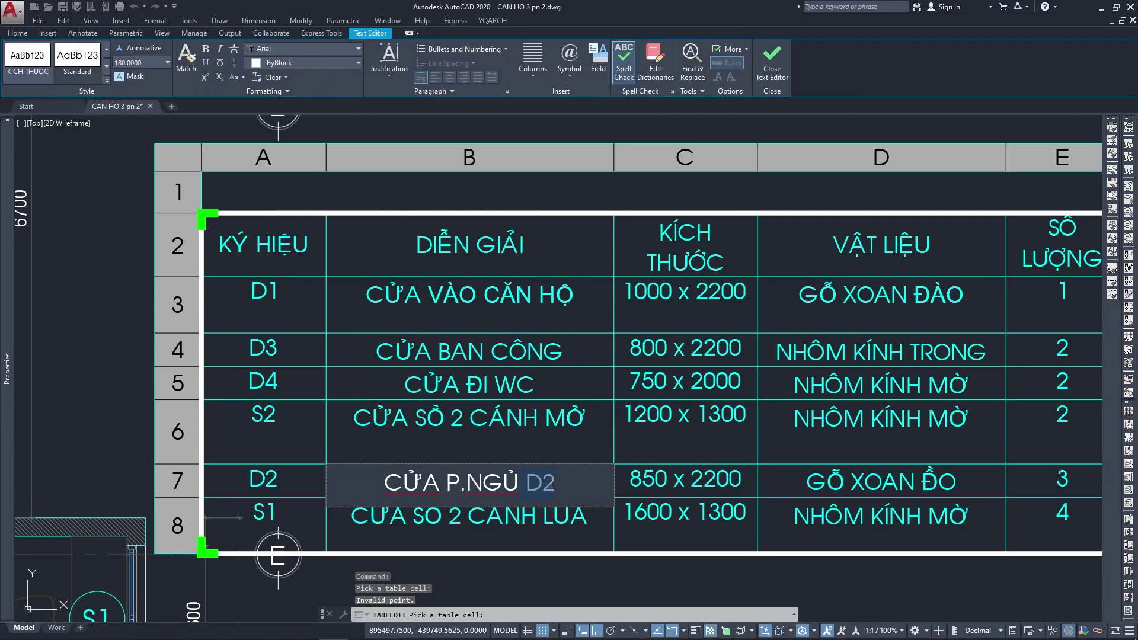
pyautogui.click(631, 449)
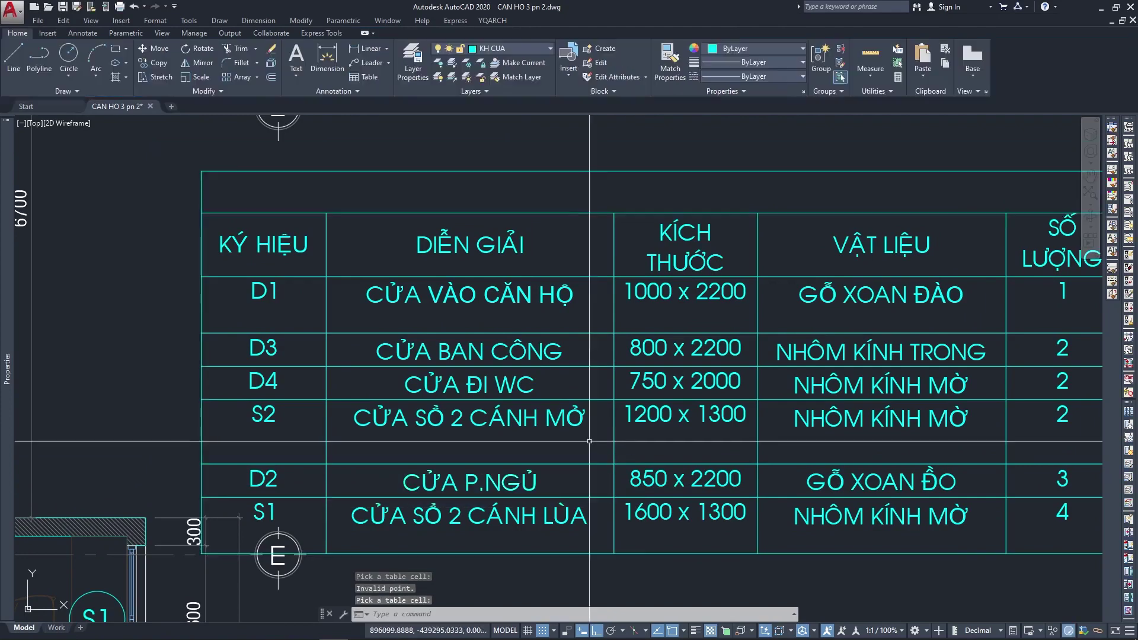
pyautogui.click(342, 452)
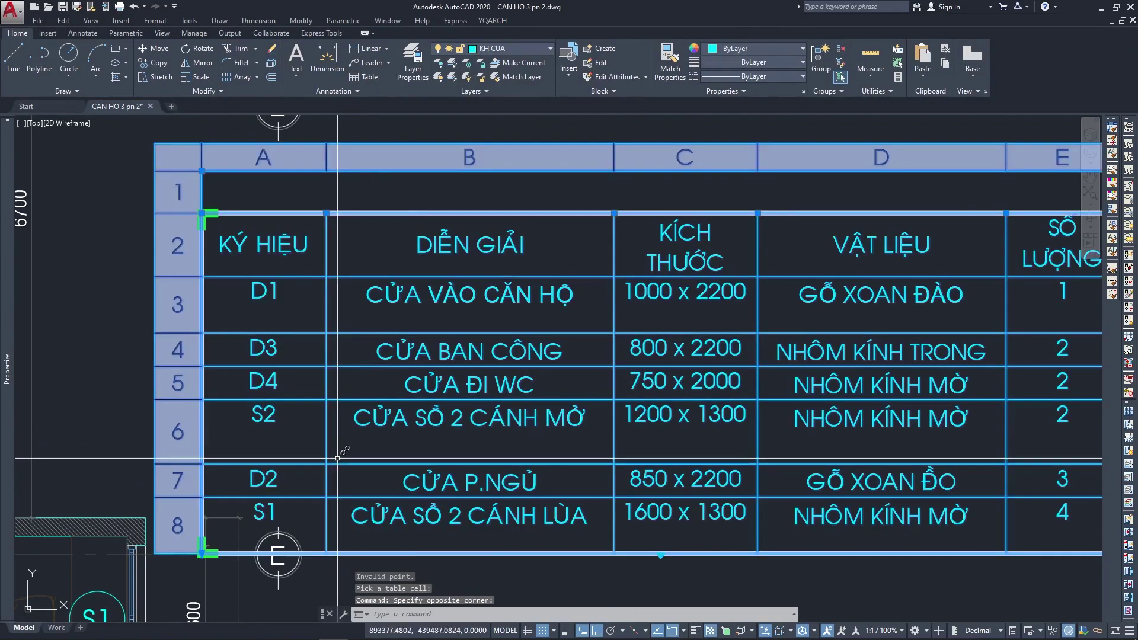
pyautogui.press('Escape')
pyautogui.press('Escape')
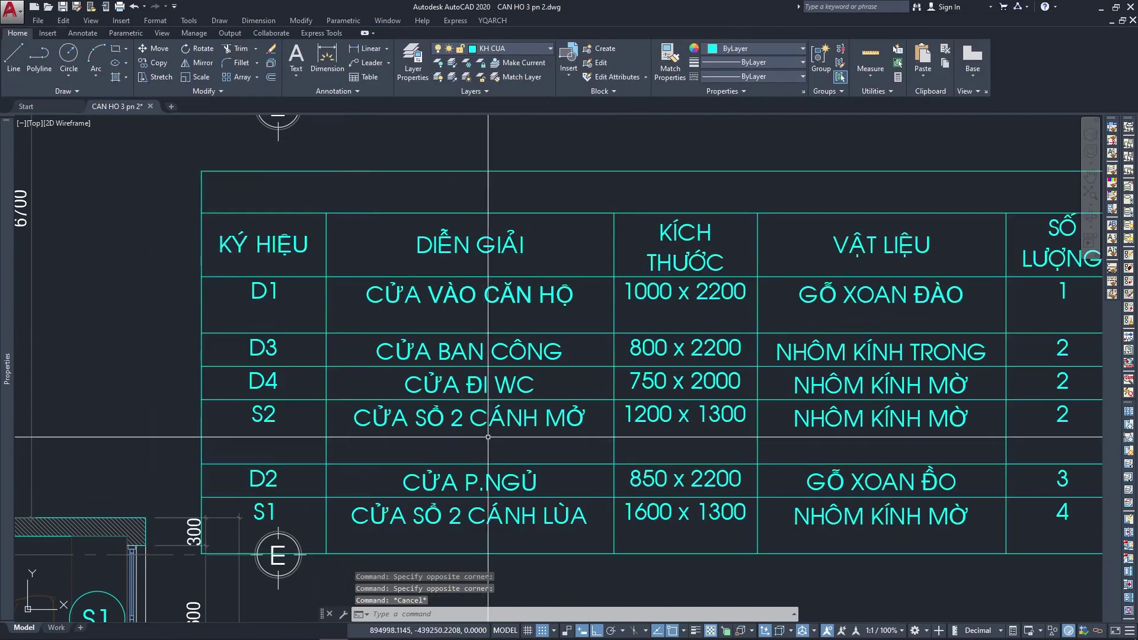
pyautogui.scroll(-3, 514, 468)
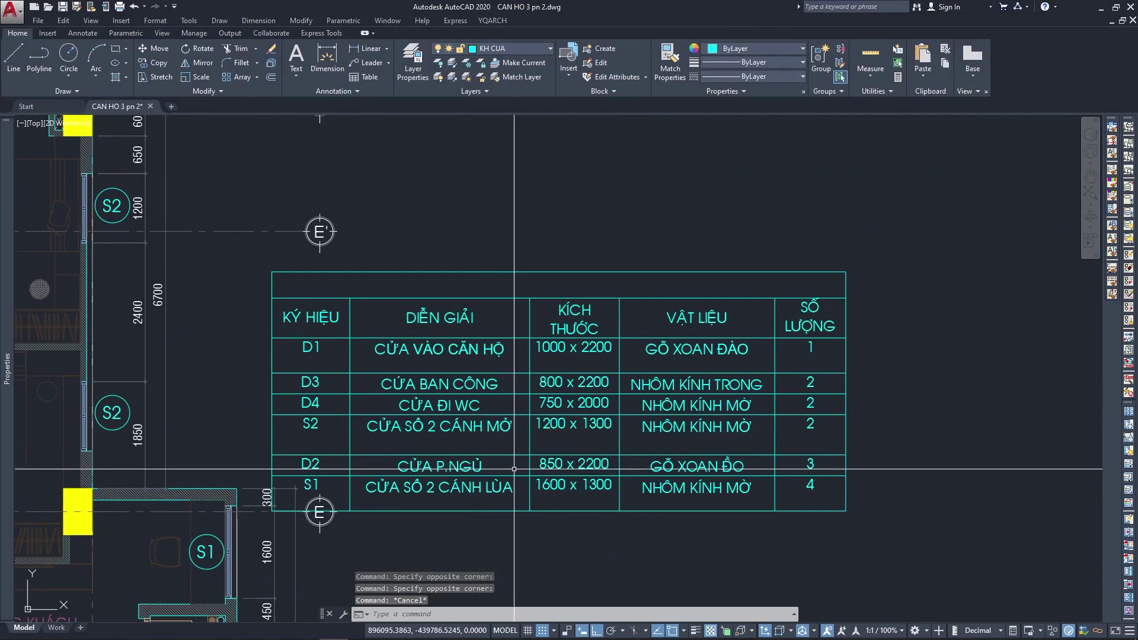
pyautogui.scroll(2, 514, 469)
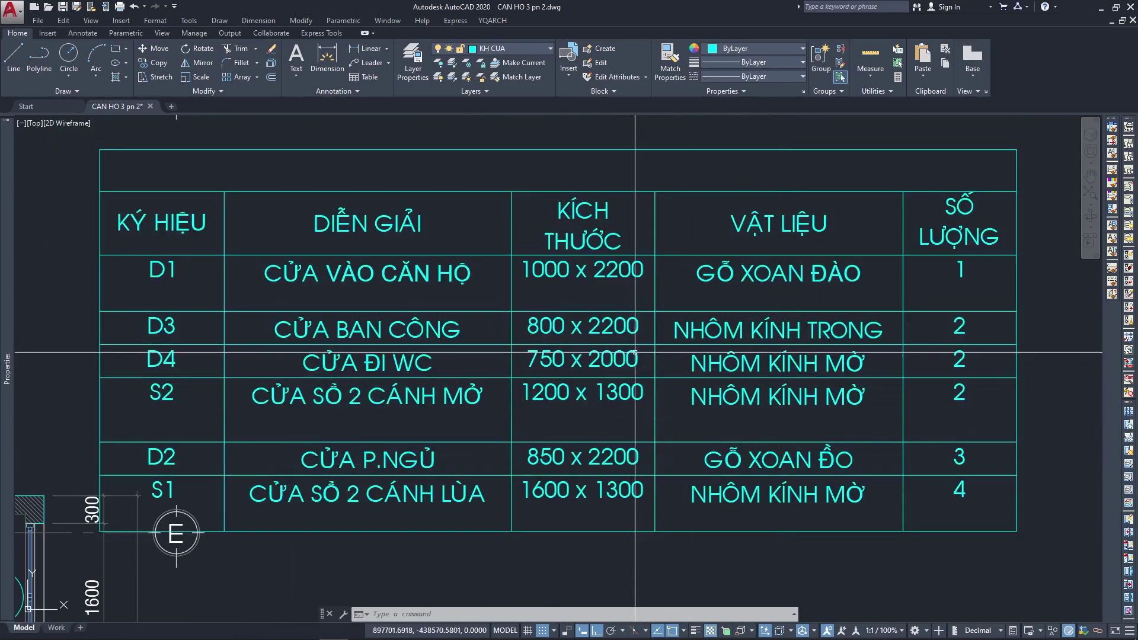
# Widen the door schedule table by stretching its top-right width grip.
pyautogui.scroll(-3, 416, 404)
pyautogui.click(821, 320)
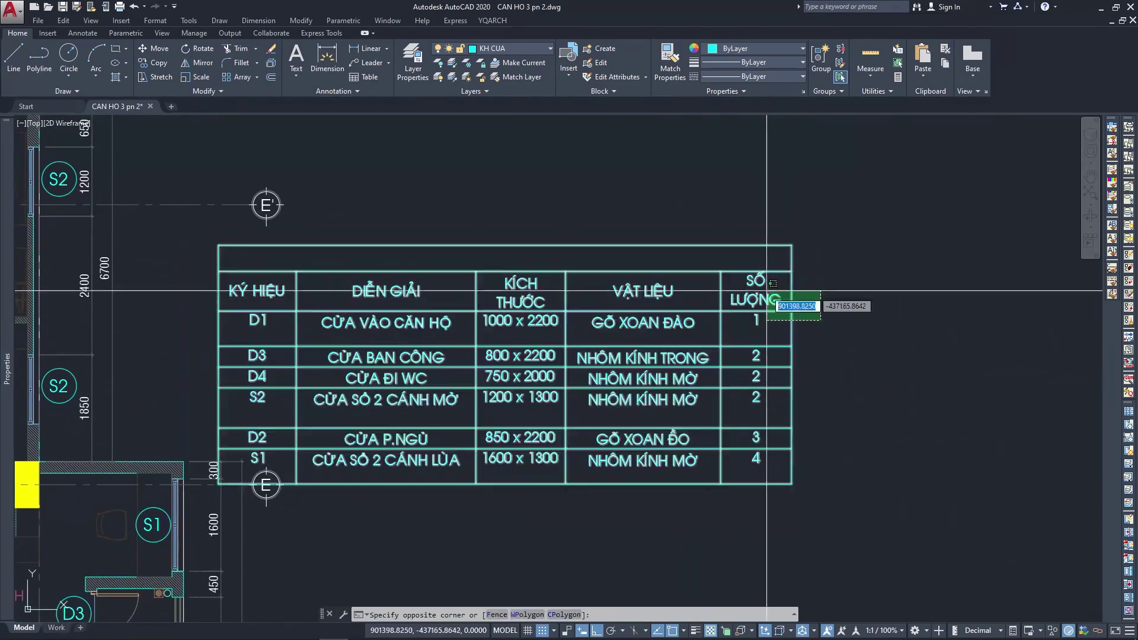
pyautogui.click(767, 291)
pyautogui.click(791, 245)
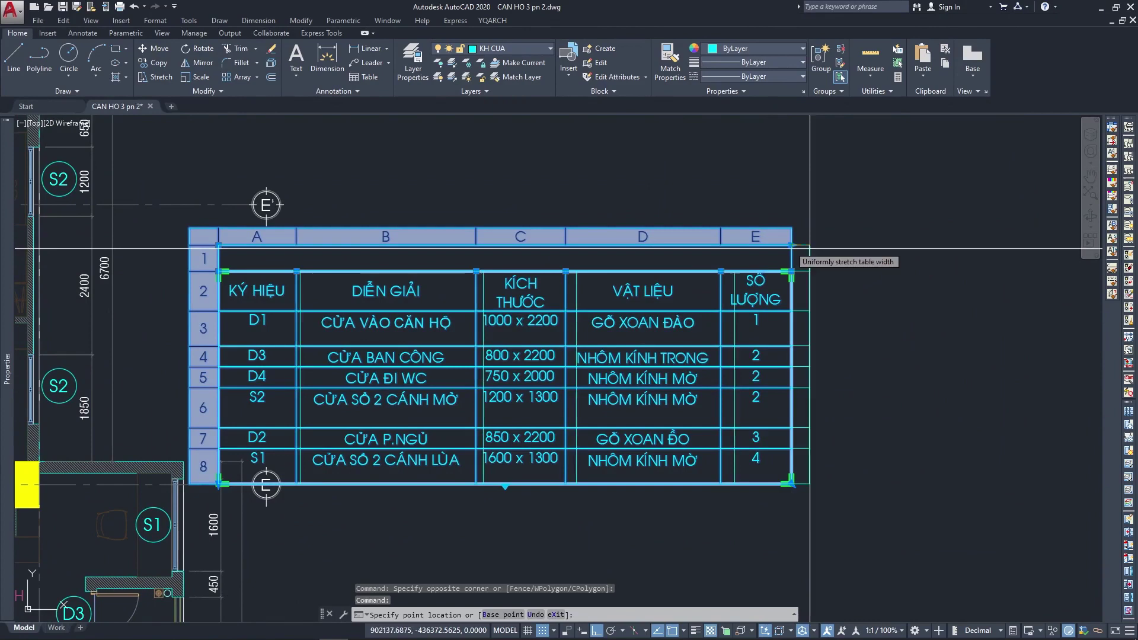
pyautogui.click(863, 251)
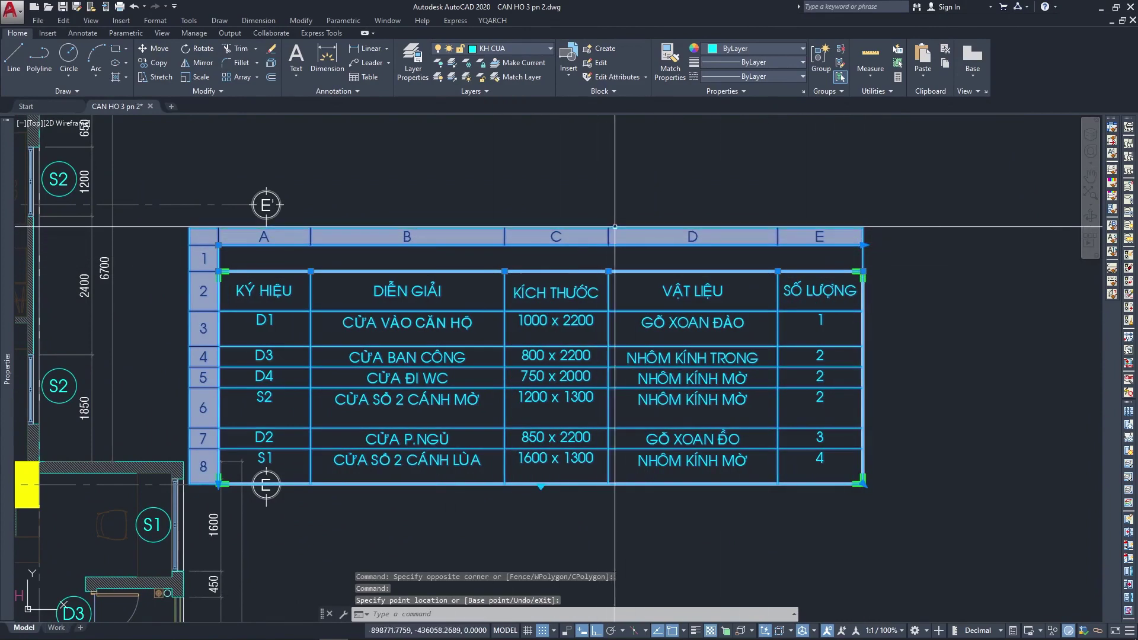
pyautogui.press('Escape')
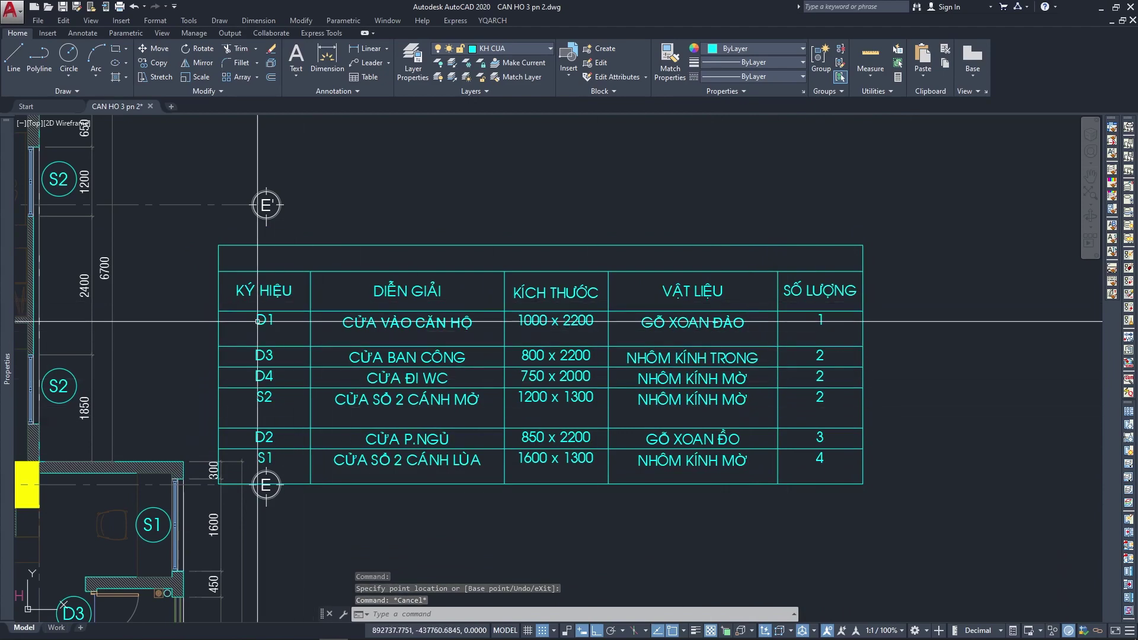
# Begin moving the table with the M command, then cancel the move.
pyautogui.scroll(-2, 440, 270)
pyautogui.write('m')
pyautogui.press('Return')
pyautogui.click(632, 470)
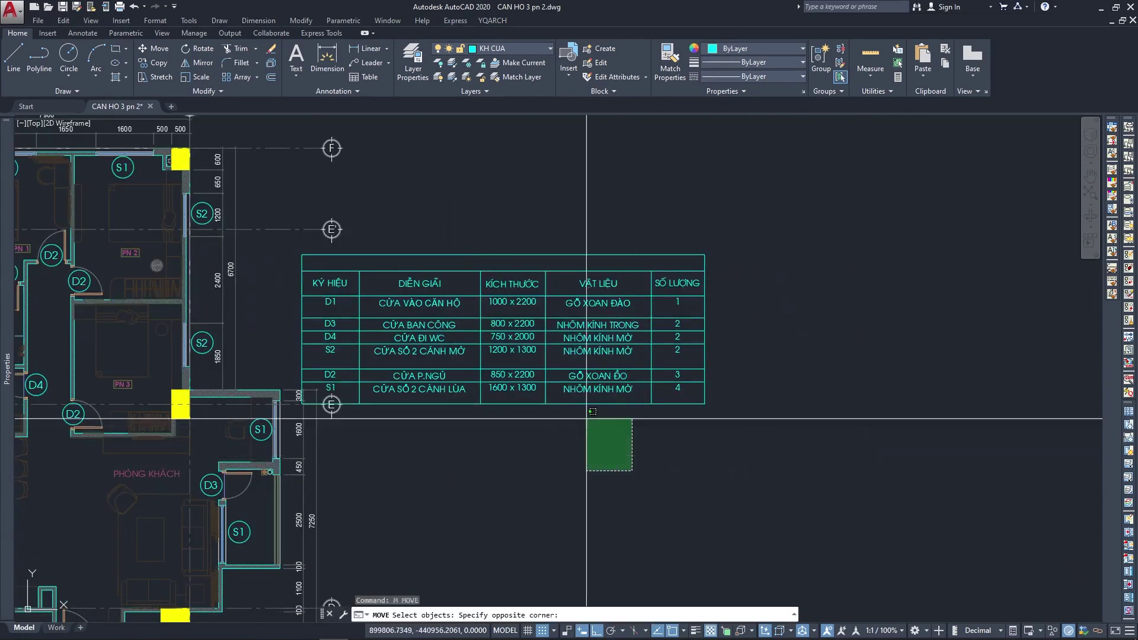
pyautogui.click(587, 419)
pyautogui.press('Return')
pyautogui.click(521, 195)
pyautogui.press('Escape')
# Title the schedule BẢNG THỐNG KÊ CỬA and select cells A2 through E8.
pyautogui.scroll(2, 597, 199)
pyautogui.click(618, 259)
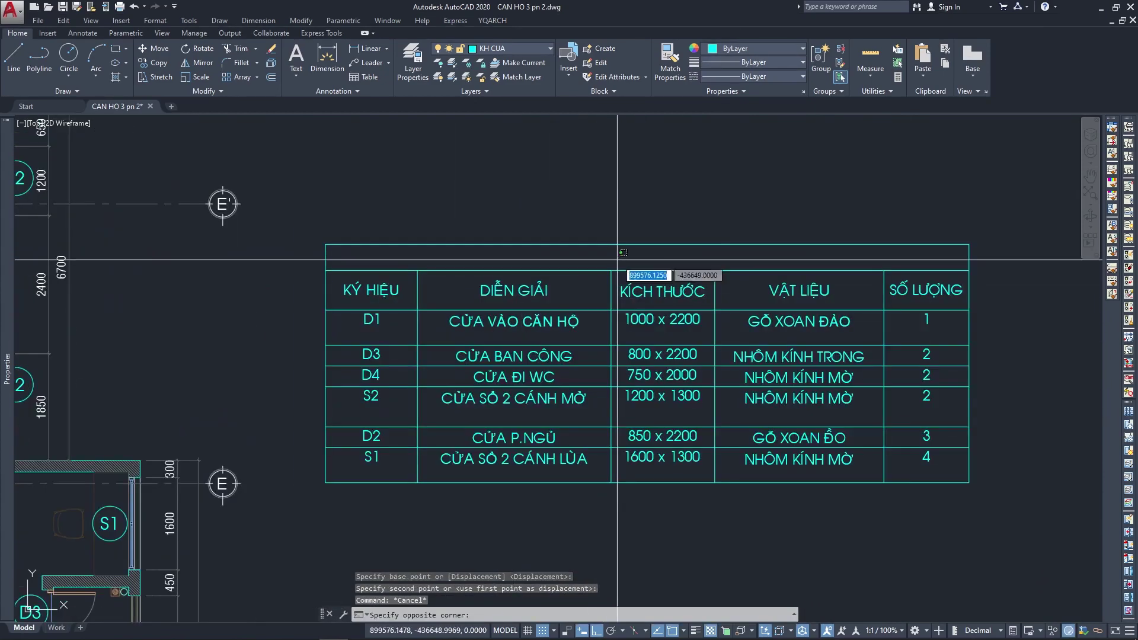
pyautogui.doubleClick(622, 259)
pyautogui.write('BẢNG THỐNG KÊ CỬA')
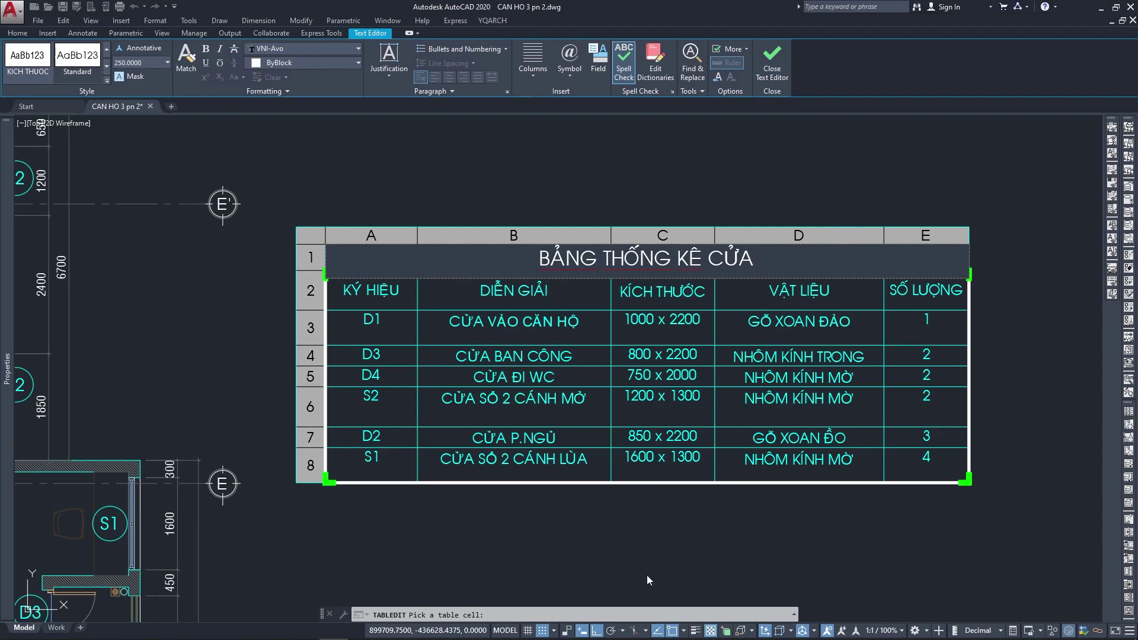
pyautogui.press('Escape')
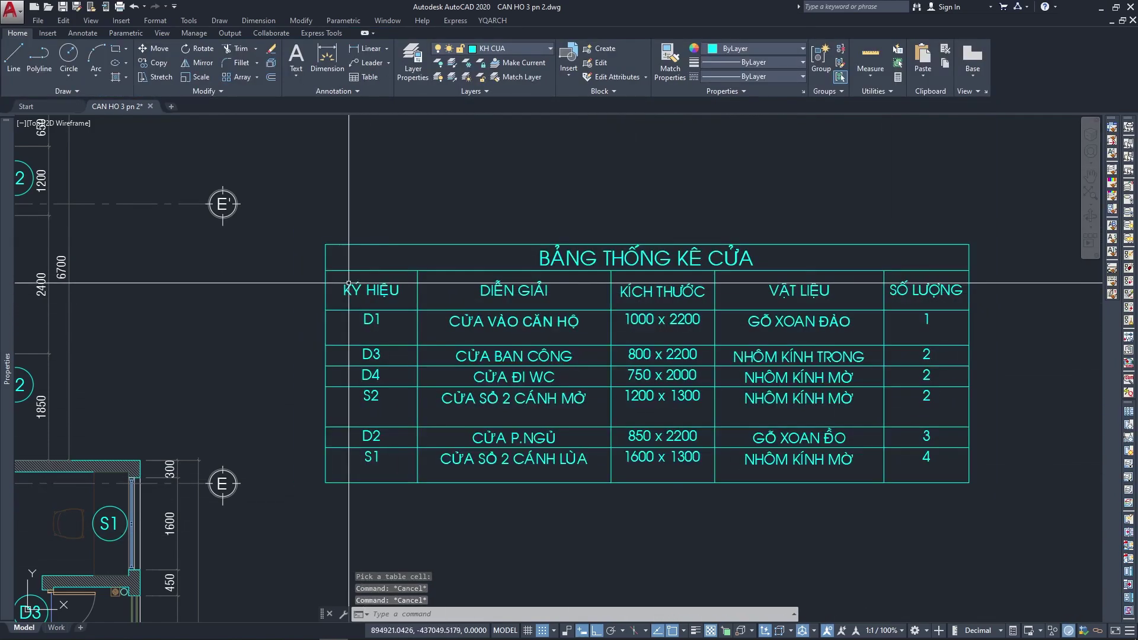
pyautogui.moveTo(380, 284); pyautogui.dragTo(934, 465)
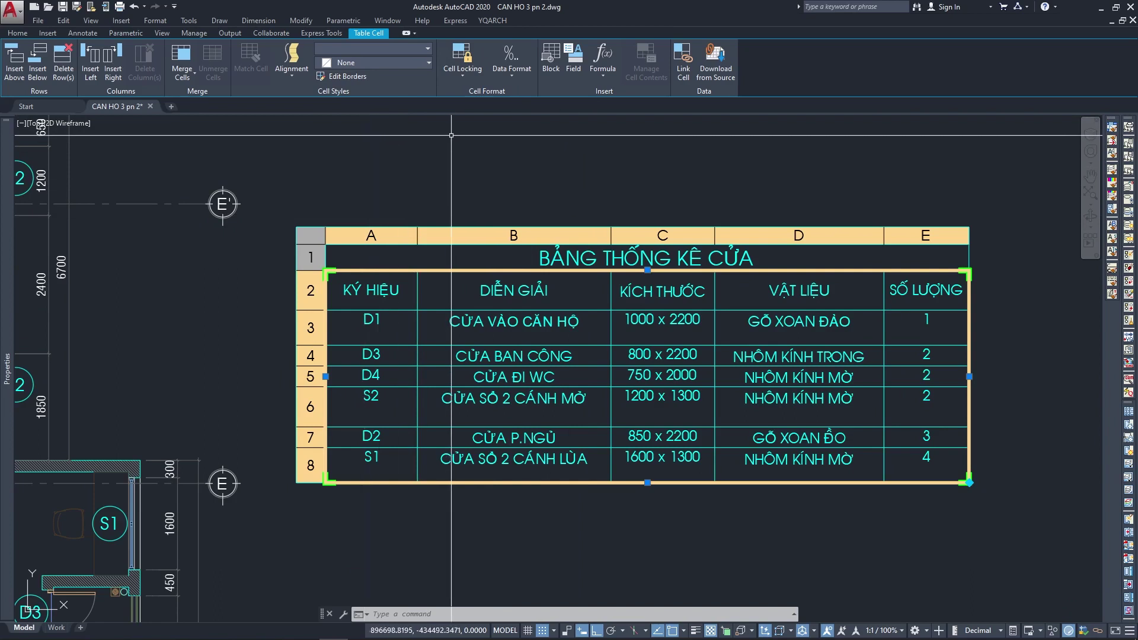
# Set Middle Center alignment on cells A2 through E8 and clear the selection.
pyautogui.rightClick(644, 363)
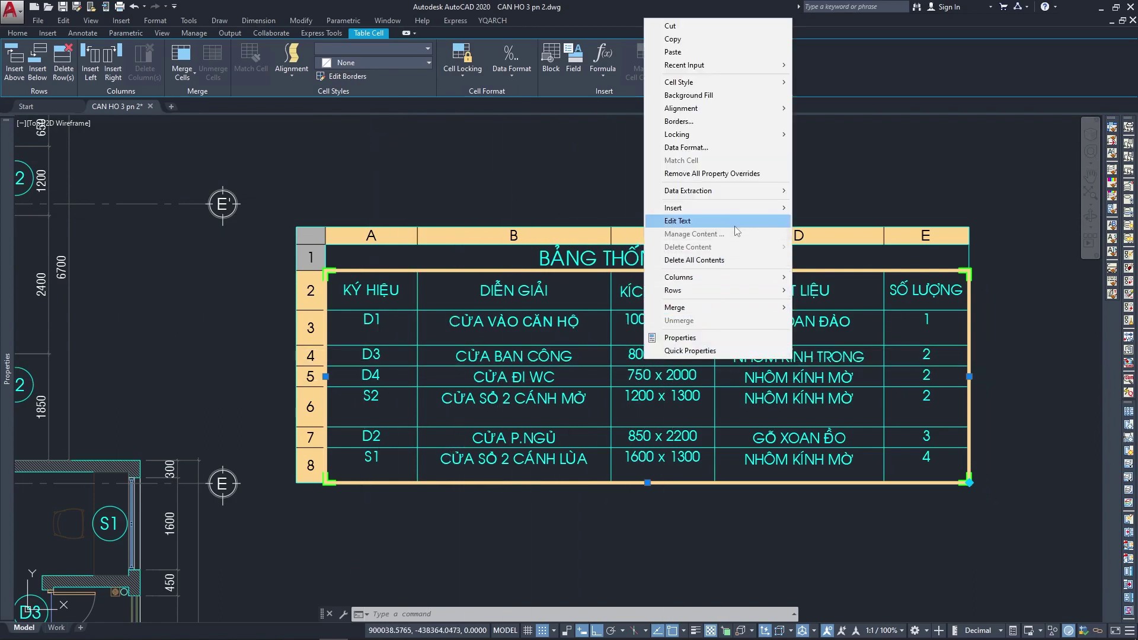
pyautogui.moveTo(681, 108)
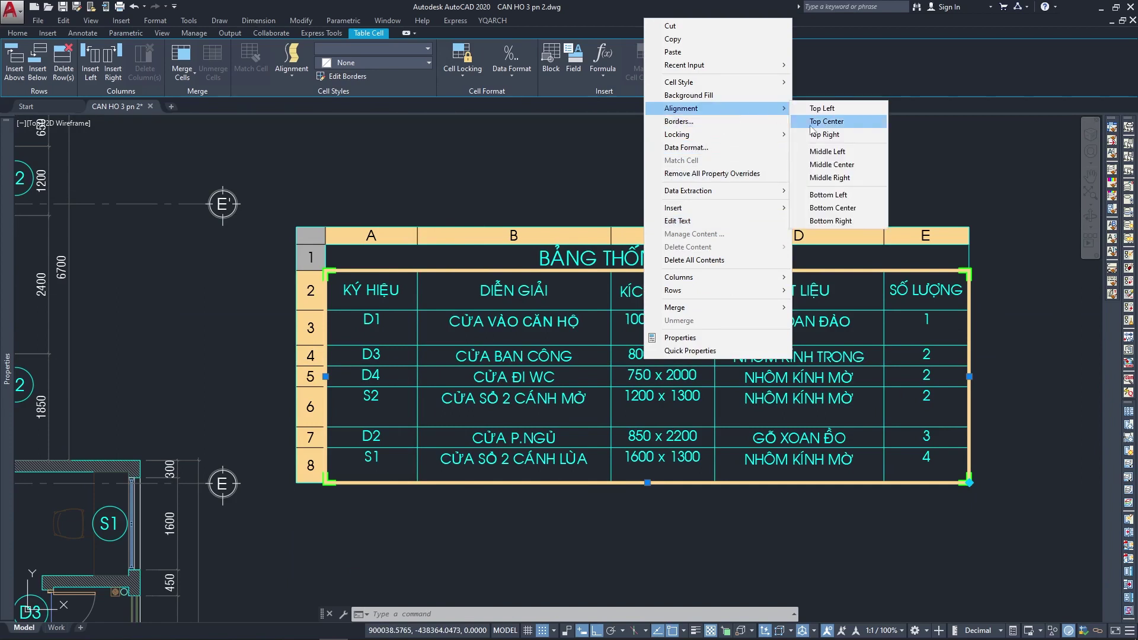
pyautogui.click(853, 171)
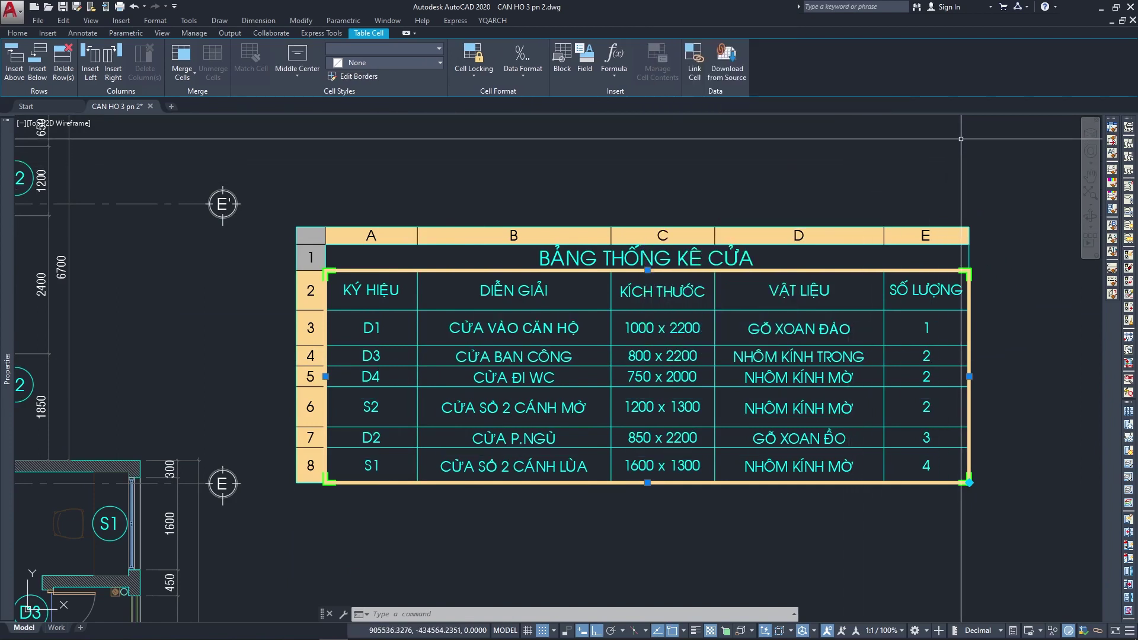
pyautogui.press('Escape')
pyautogui.press('Escape')
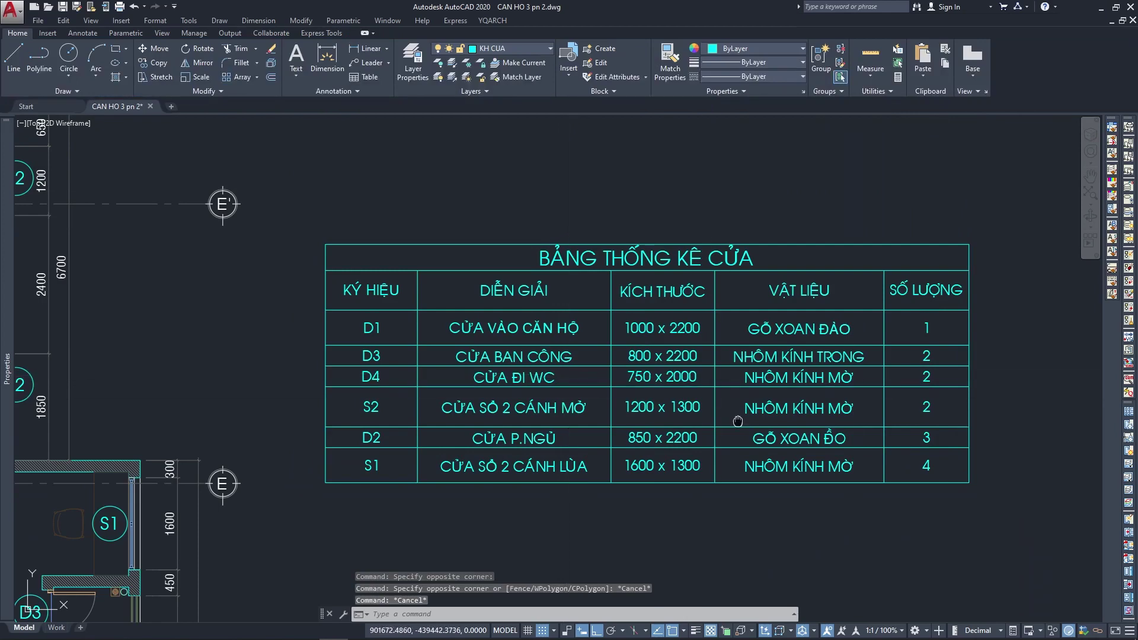
pyautogui.moveTo(760, 453); pyautogui.dragTo(739, 462, button='middle')
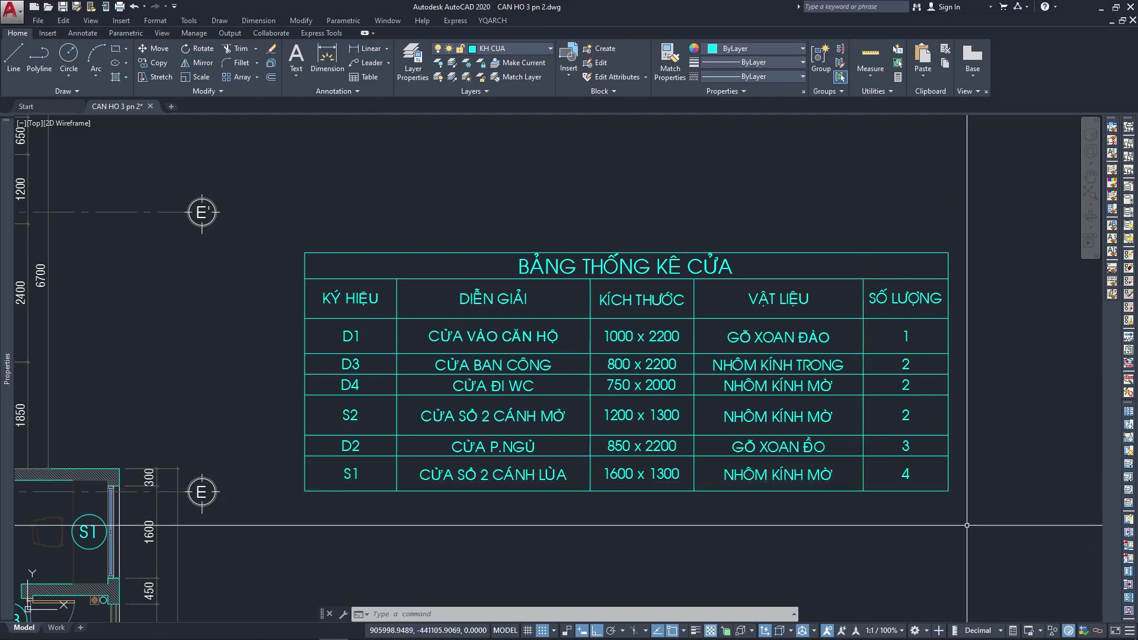
# Edit the GỖ XOAN ĐÀO material cell, then open the GỖ XOAN ĐỒ cell.
pyautogui.scroll(2, 879, 471)
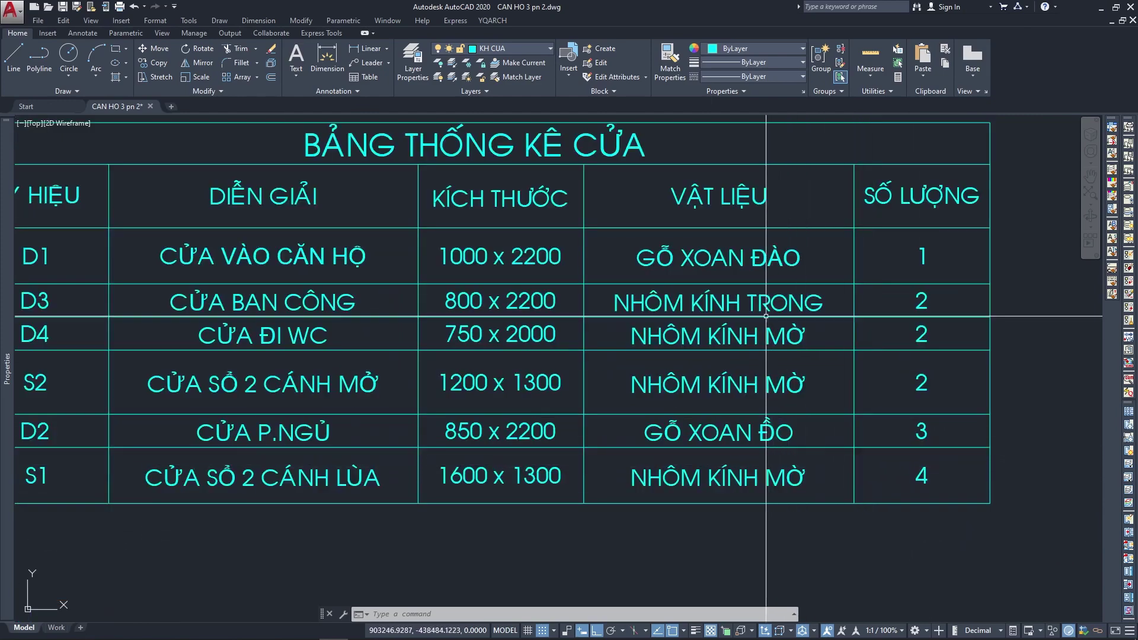
pyautogui.doubleClick(775, 256)
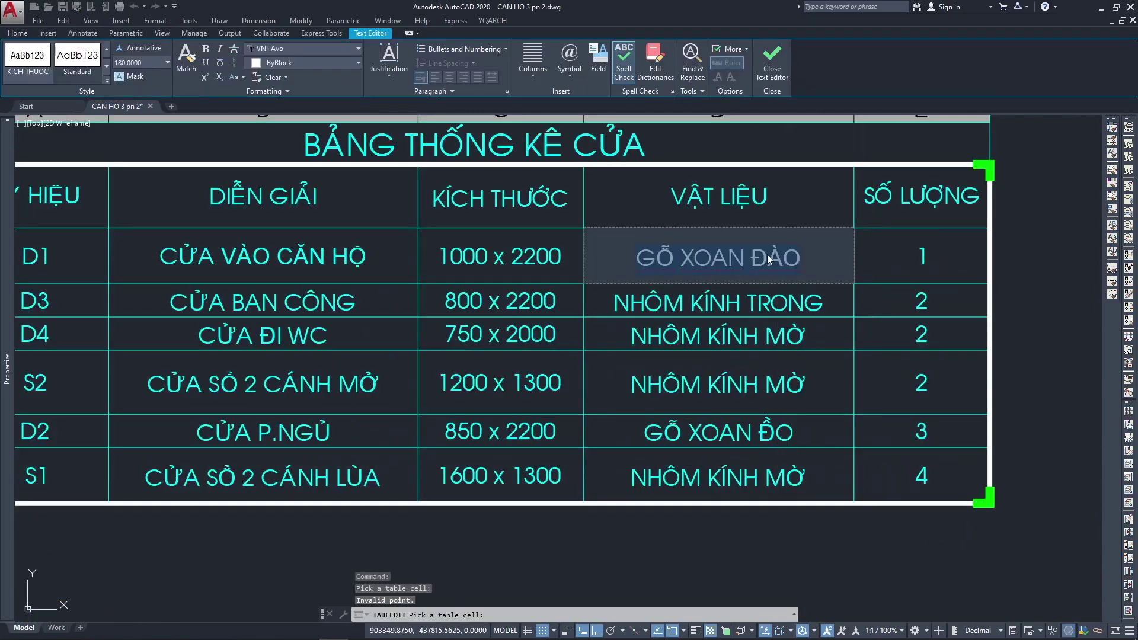
pyautogui.click(764, 256)
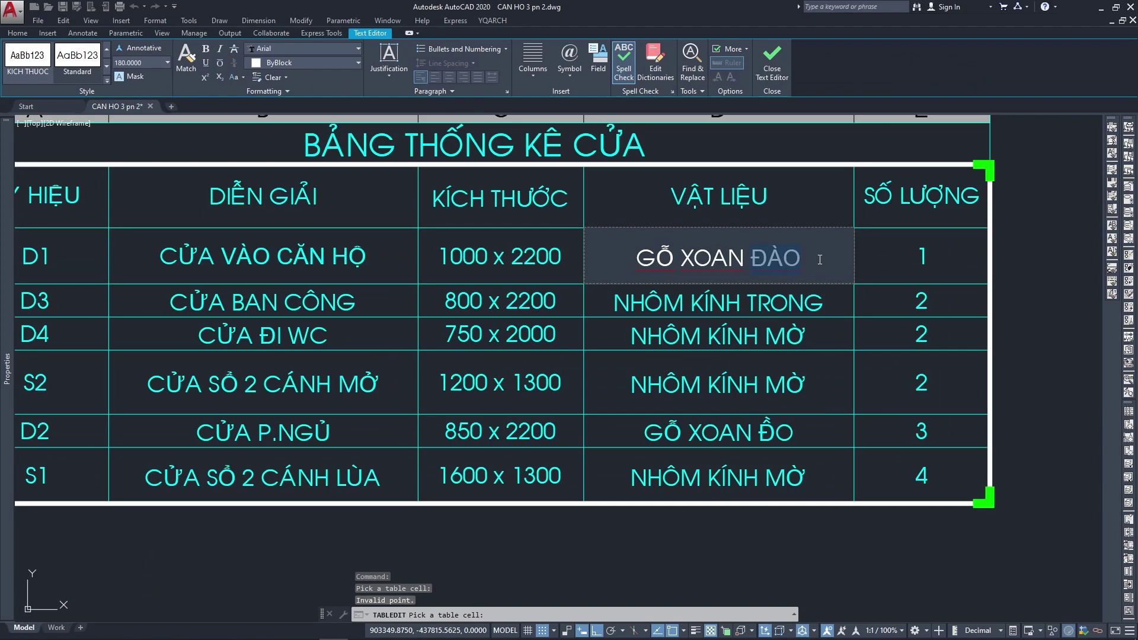
pyautogui.click(780, 427)
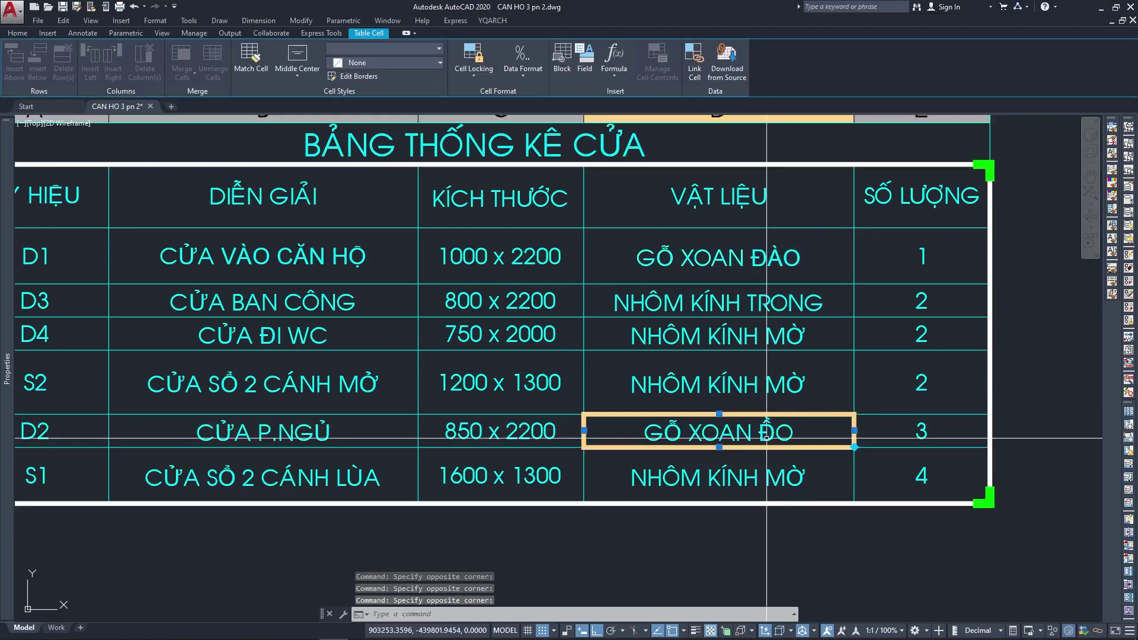
pyautogui.click(767, 436)
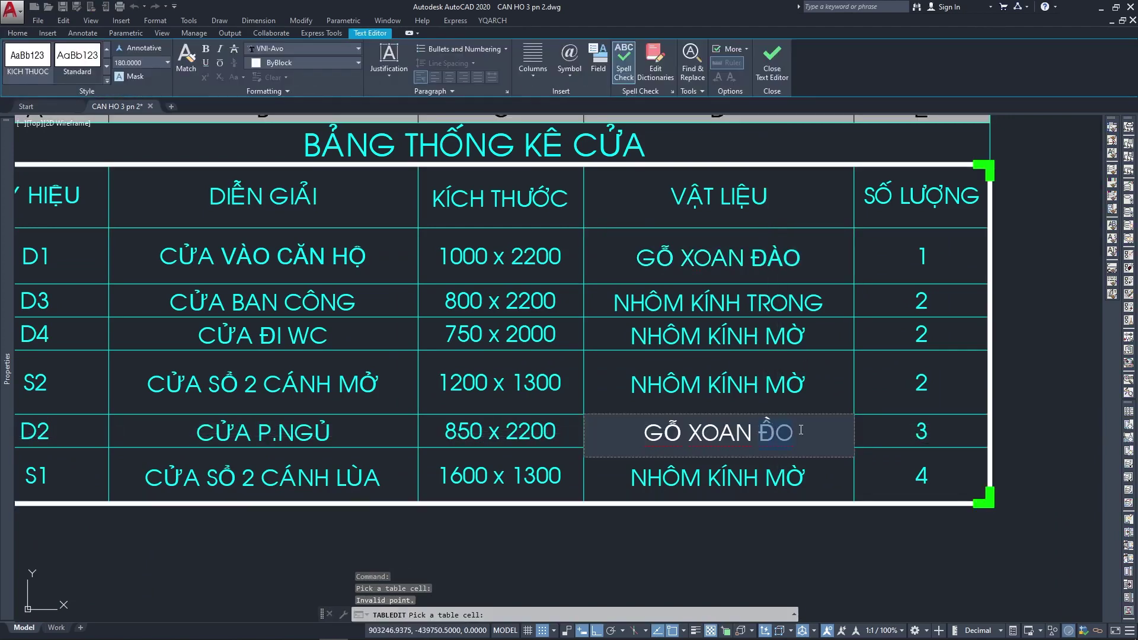